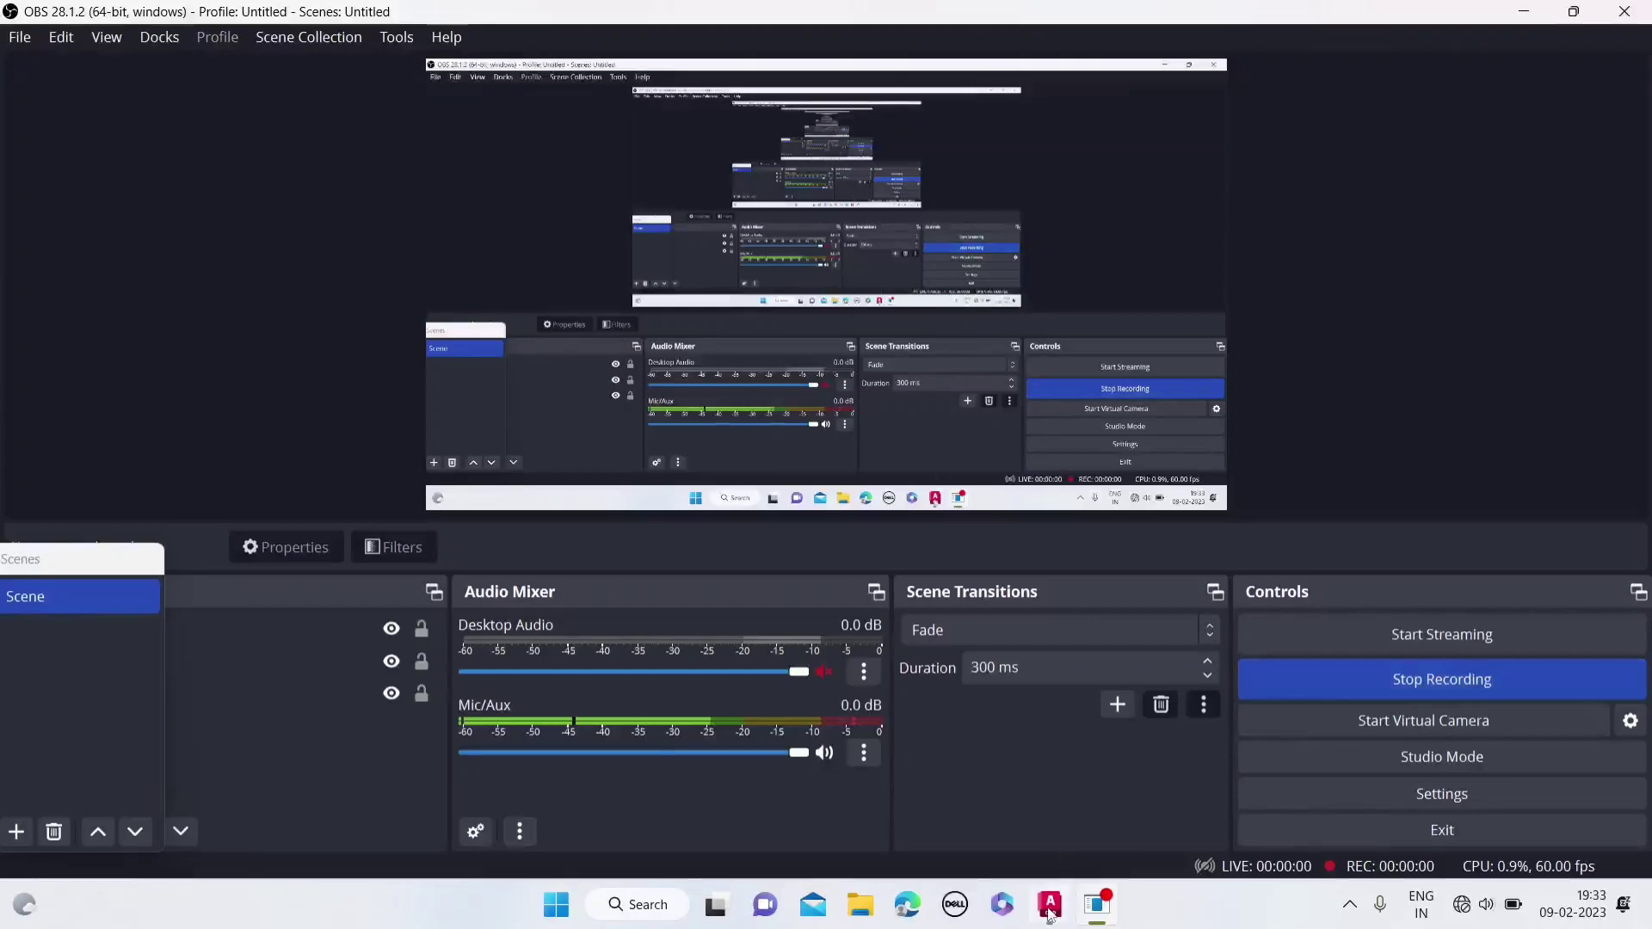
- Bring the AutoCAD floor-plan drawing to the front while OBS records
key(alt+Tab)
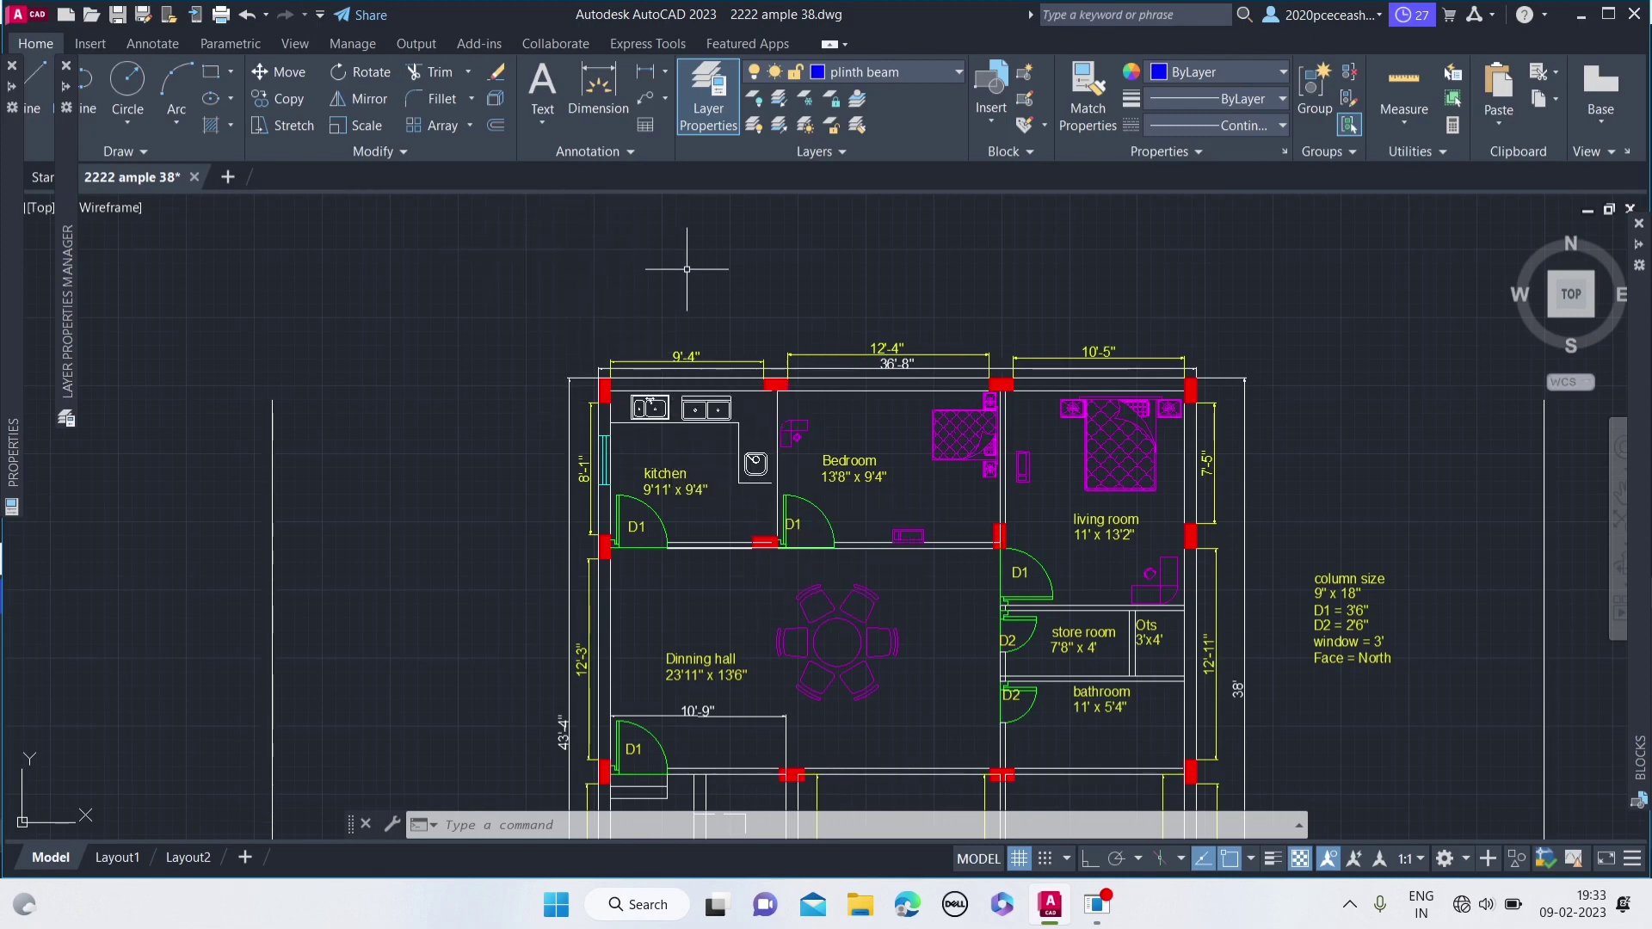
scroll(687, 270, down, 3)
scroll(715, 345, up, 4)
scroll(712, 276, down, 2)
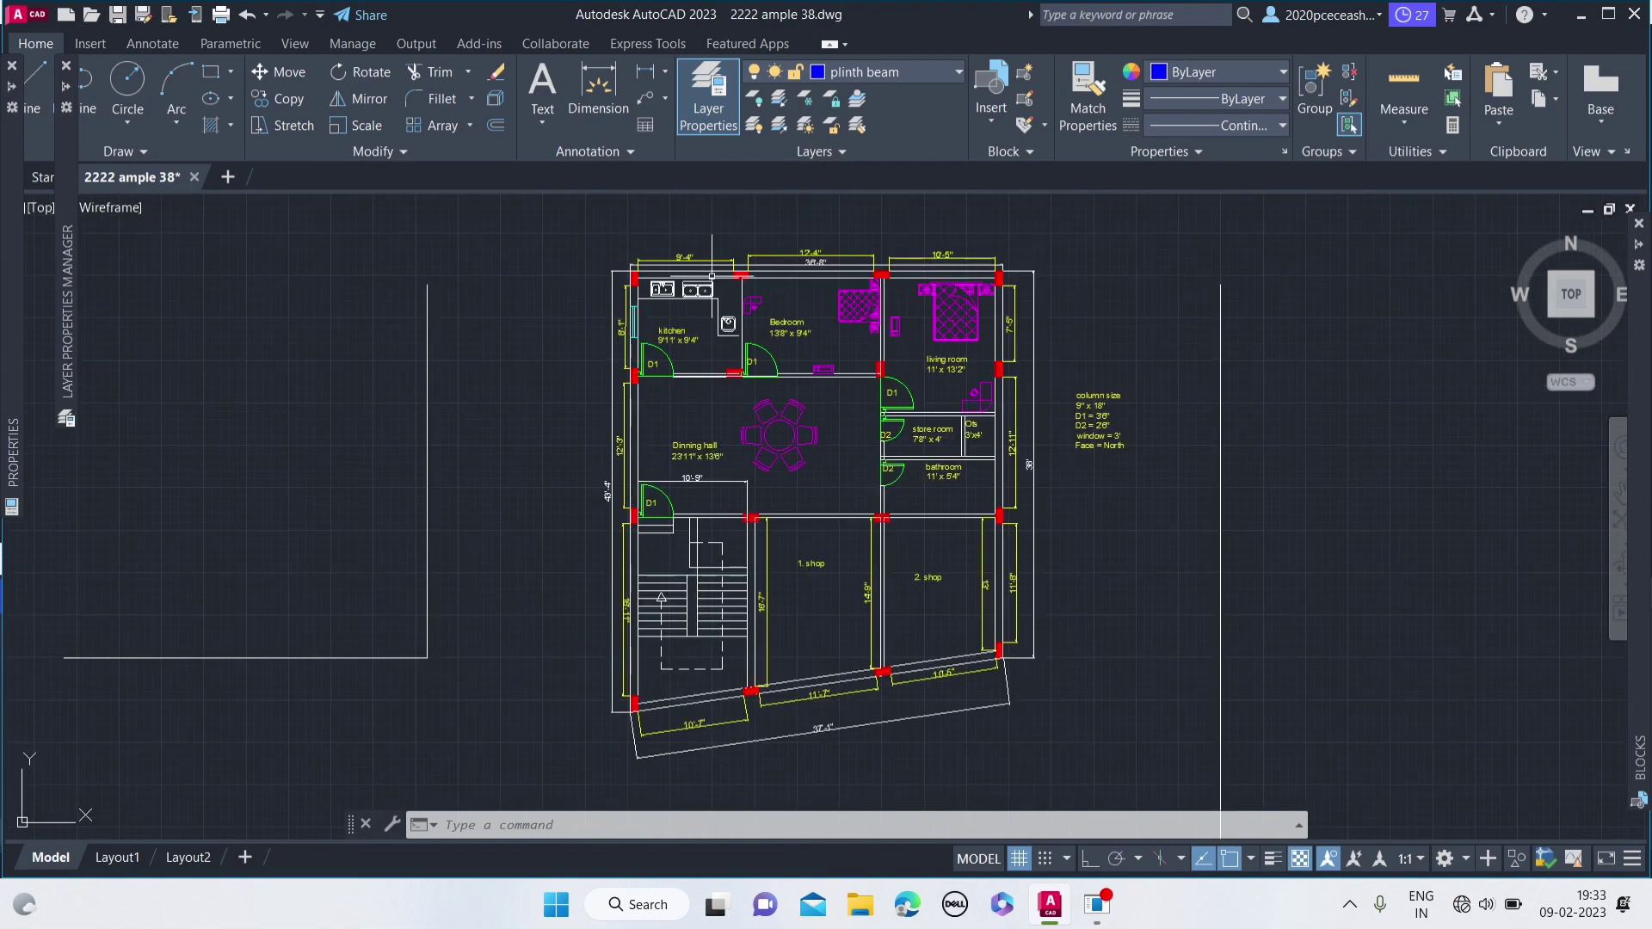
scroll(734, 249, up, 2)
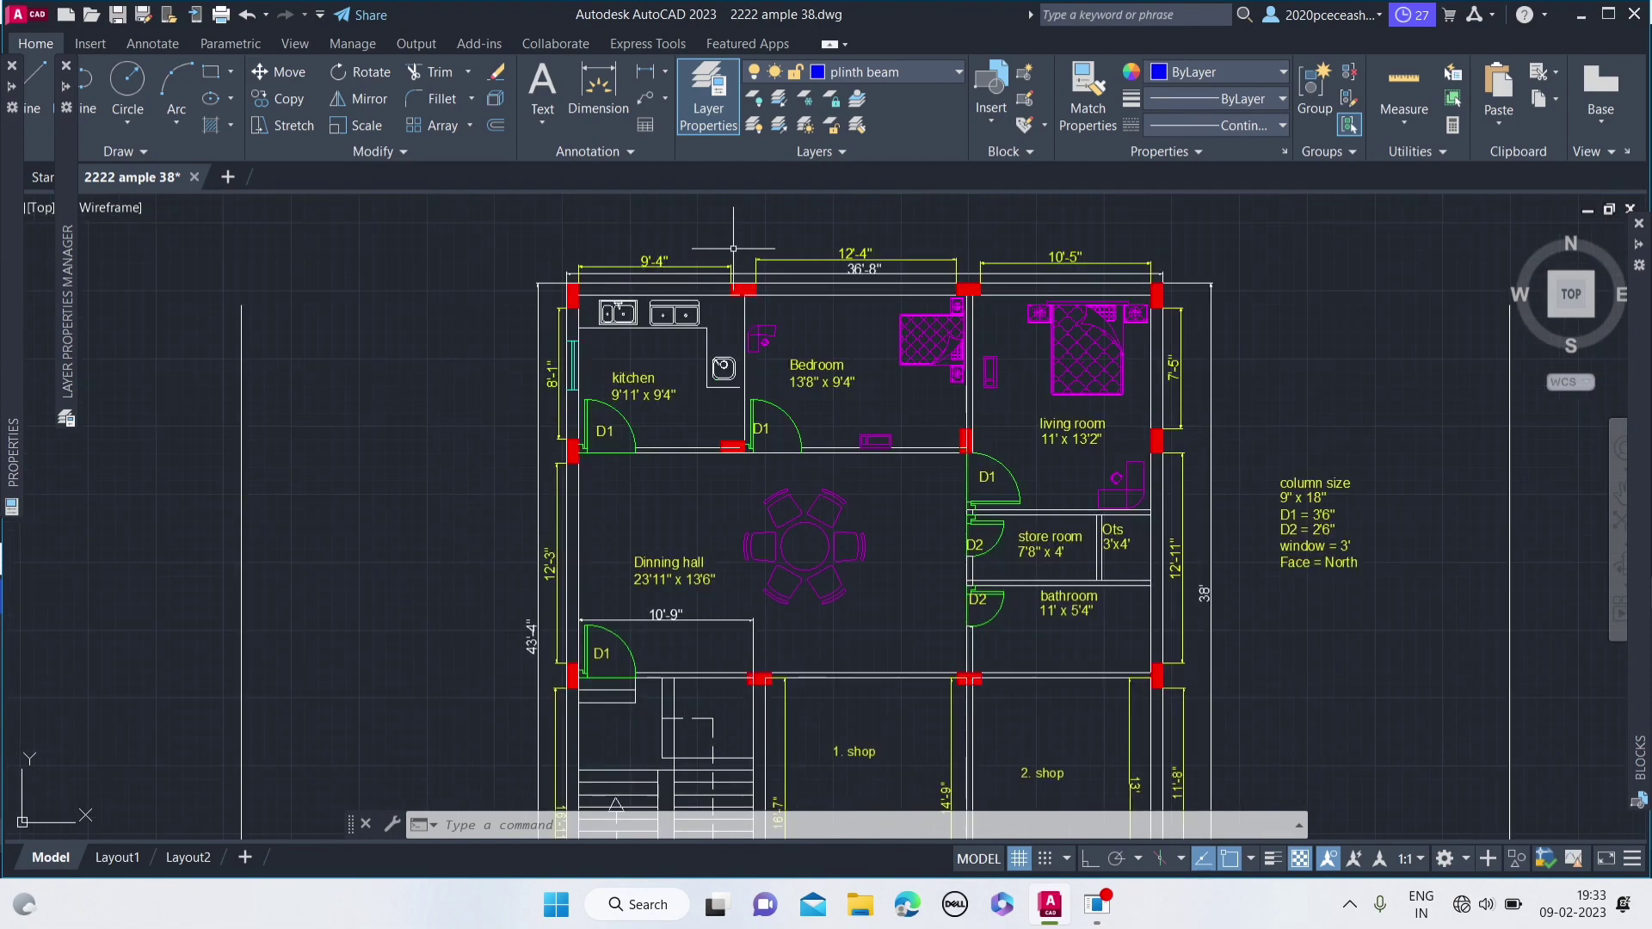
scroll(755, 350, down, 2)
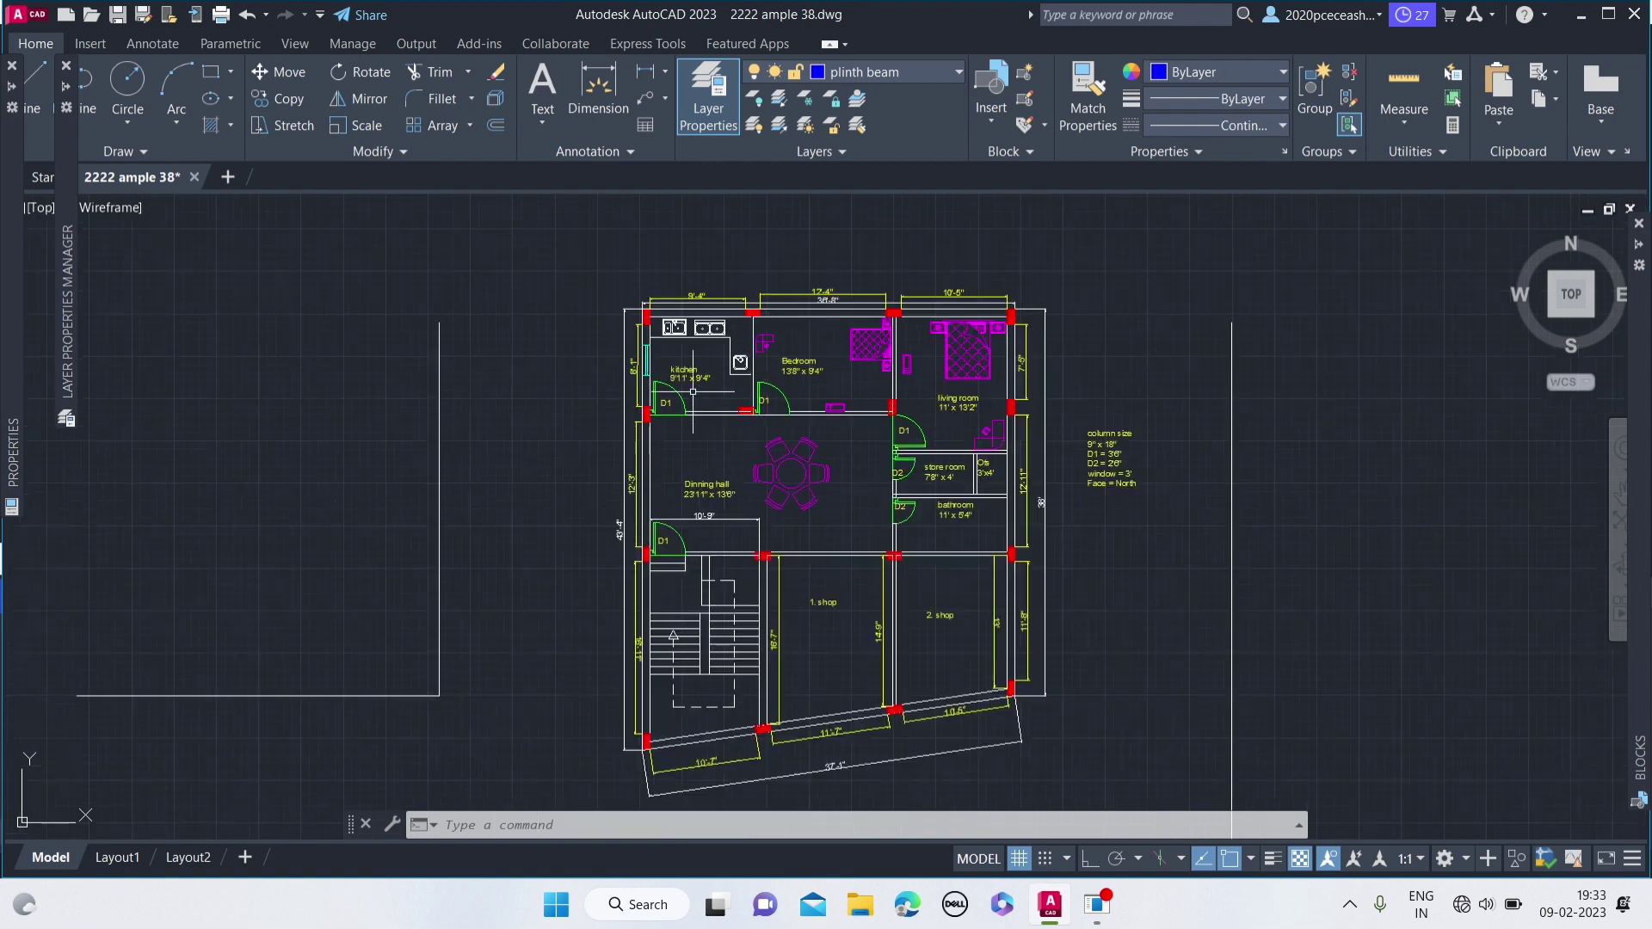
scroll(674, 327, up, 2)
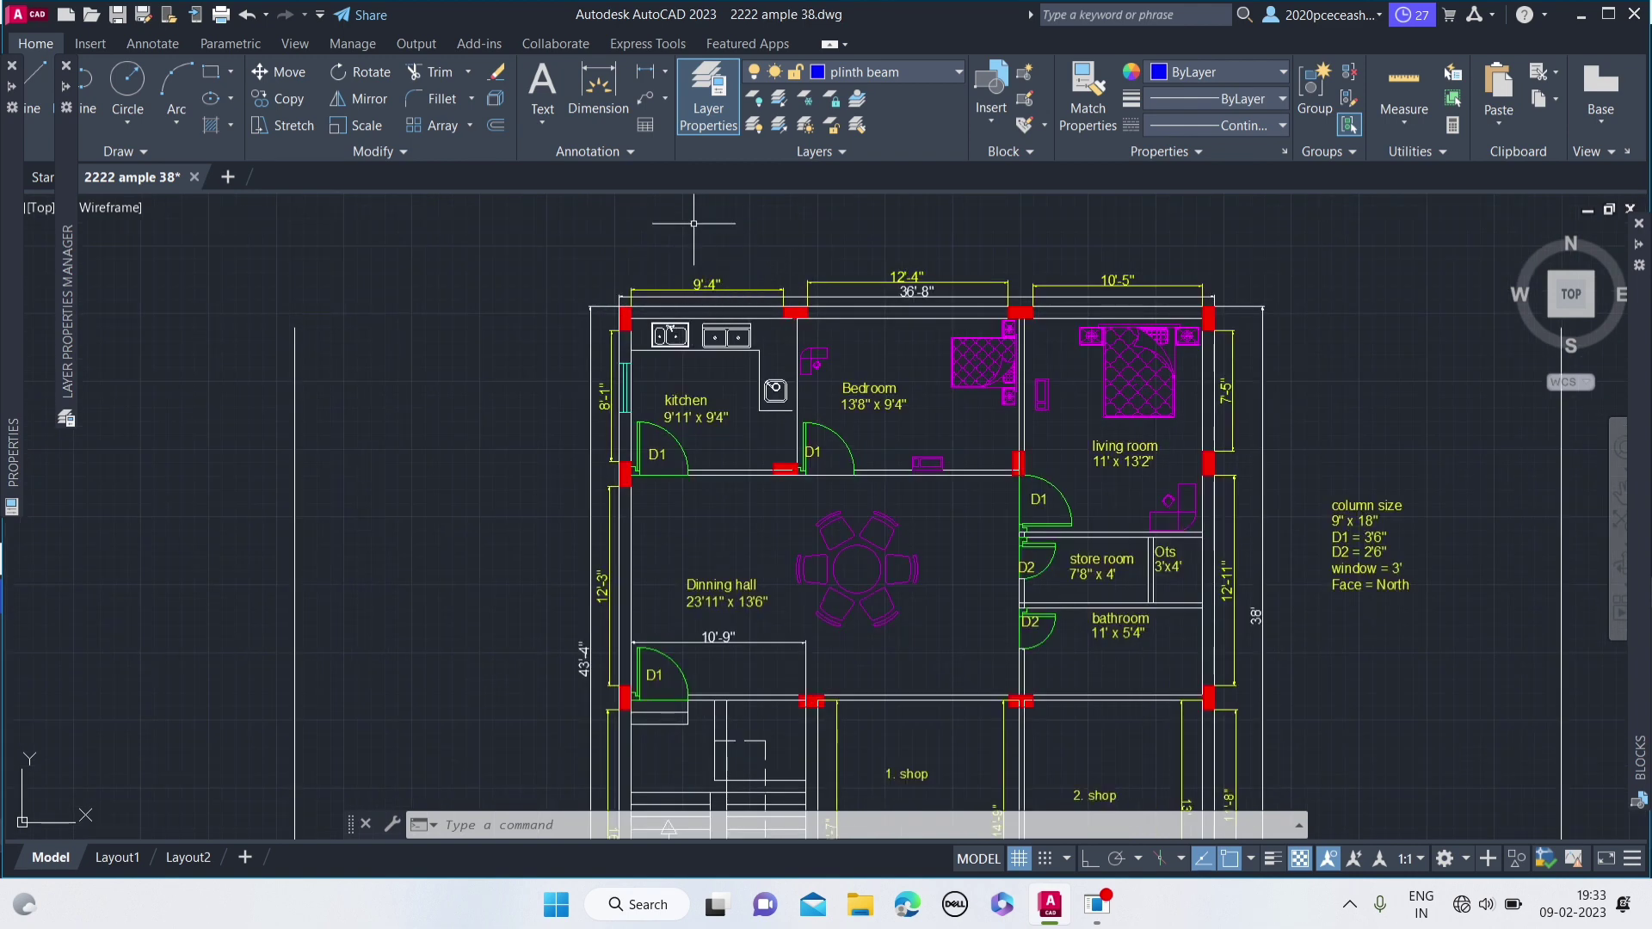
- Make 'beam' the current layer in Layer Properties instead of 'plinth beam', then auto-hide the palette
click(706, 121)
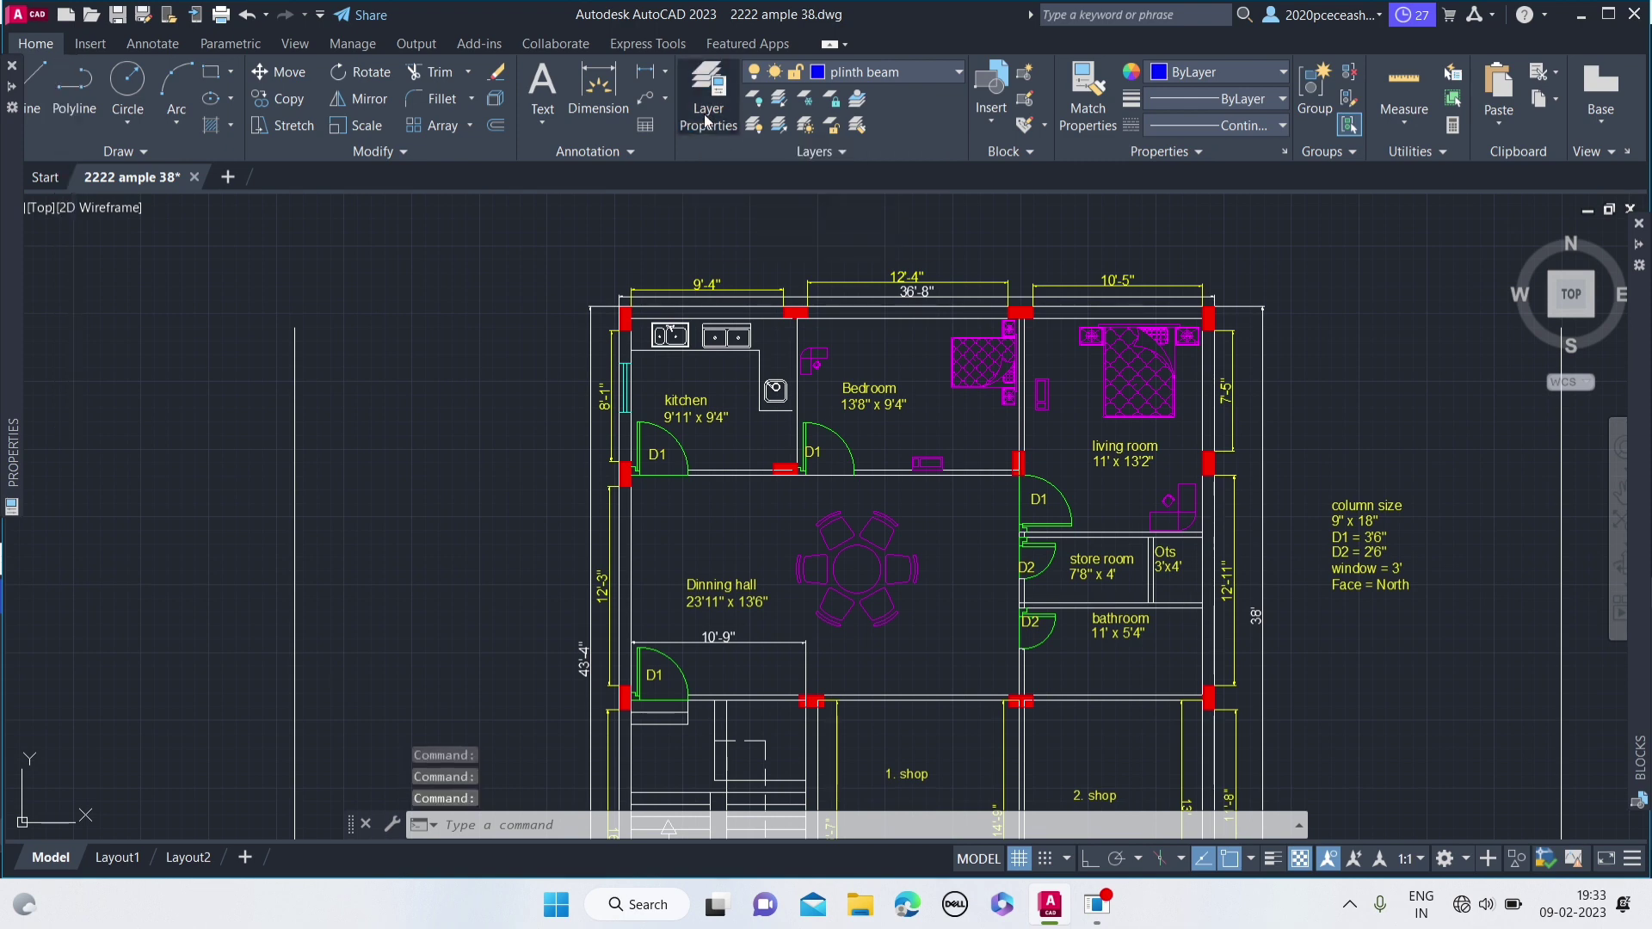
click(706, 121)
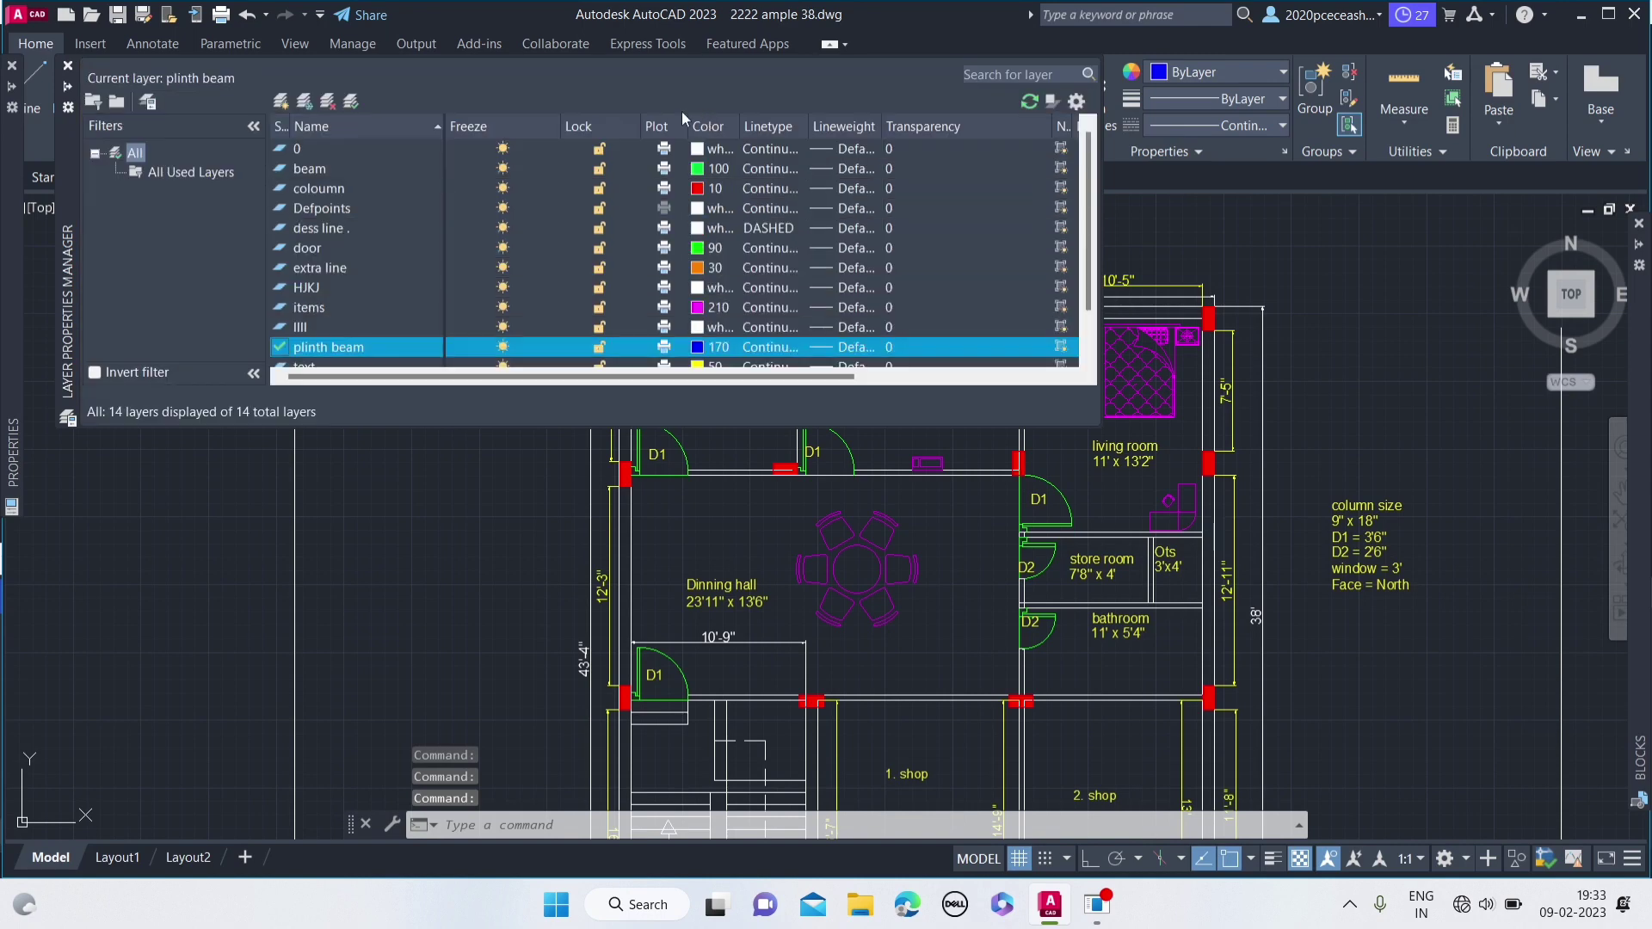
click(308, 172)
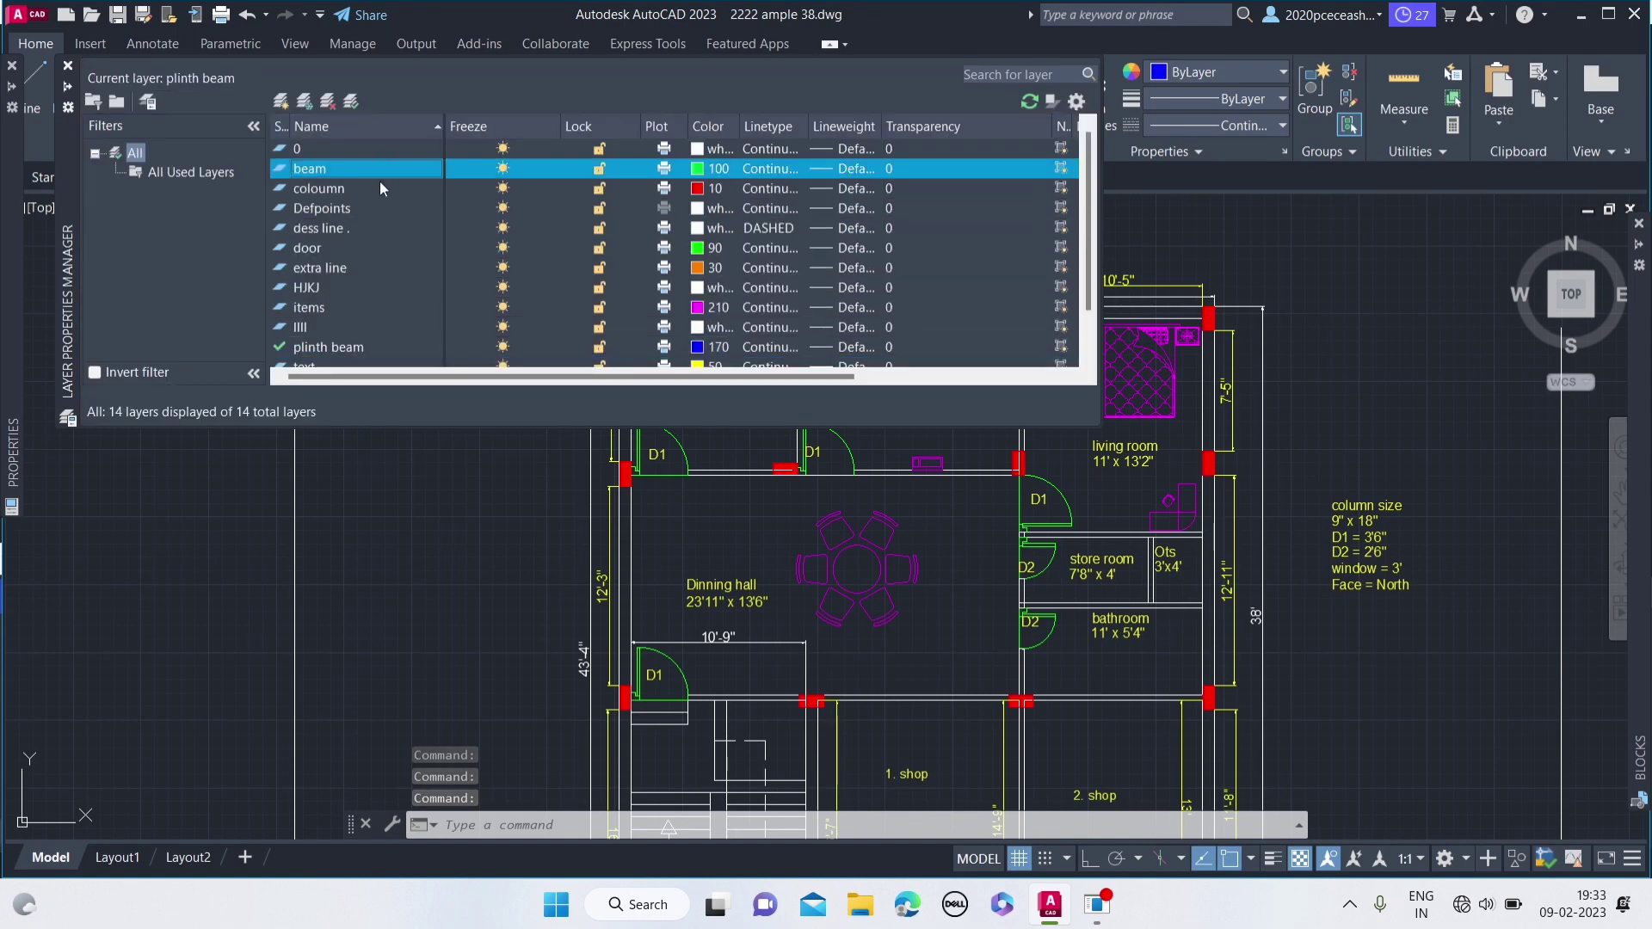
scroll(316, 310, down, 1)
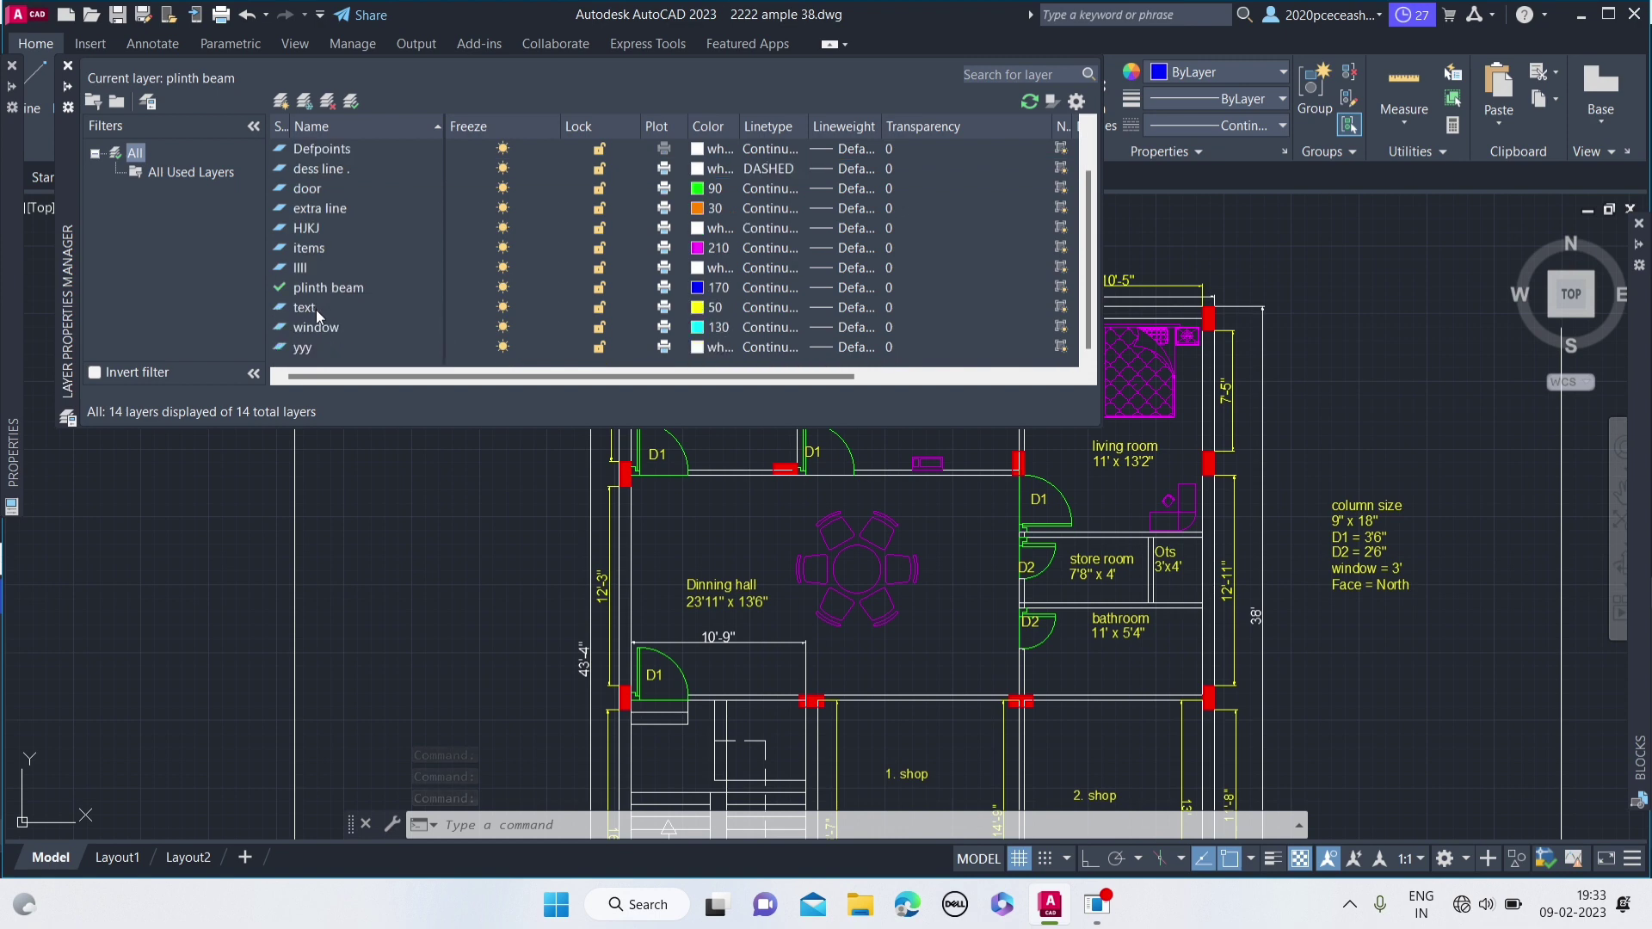
click(314, 289)
scroll(313, 291, up, 1)
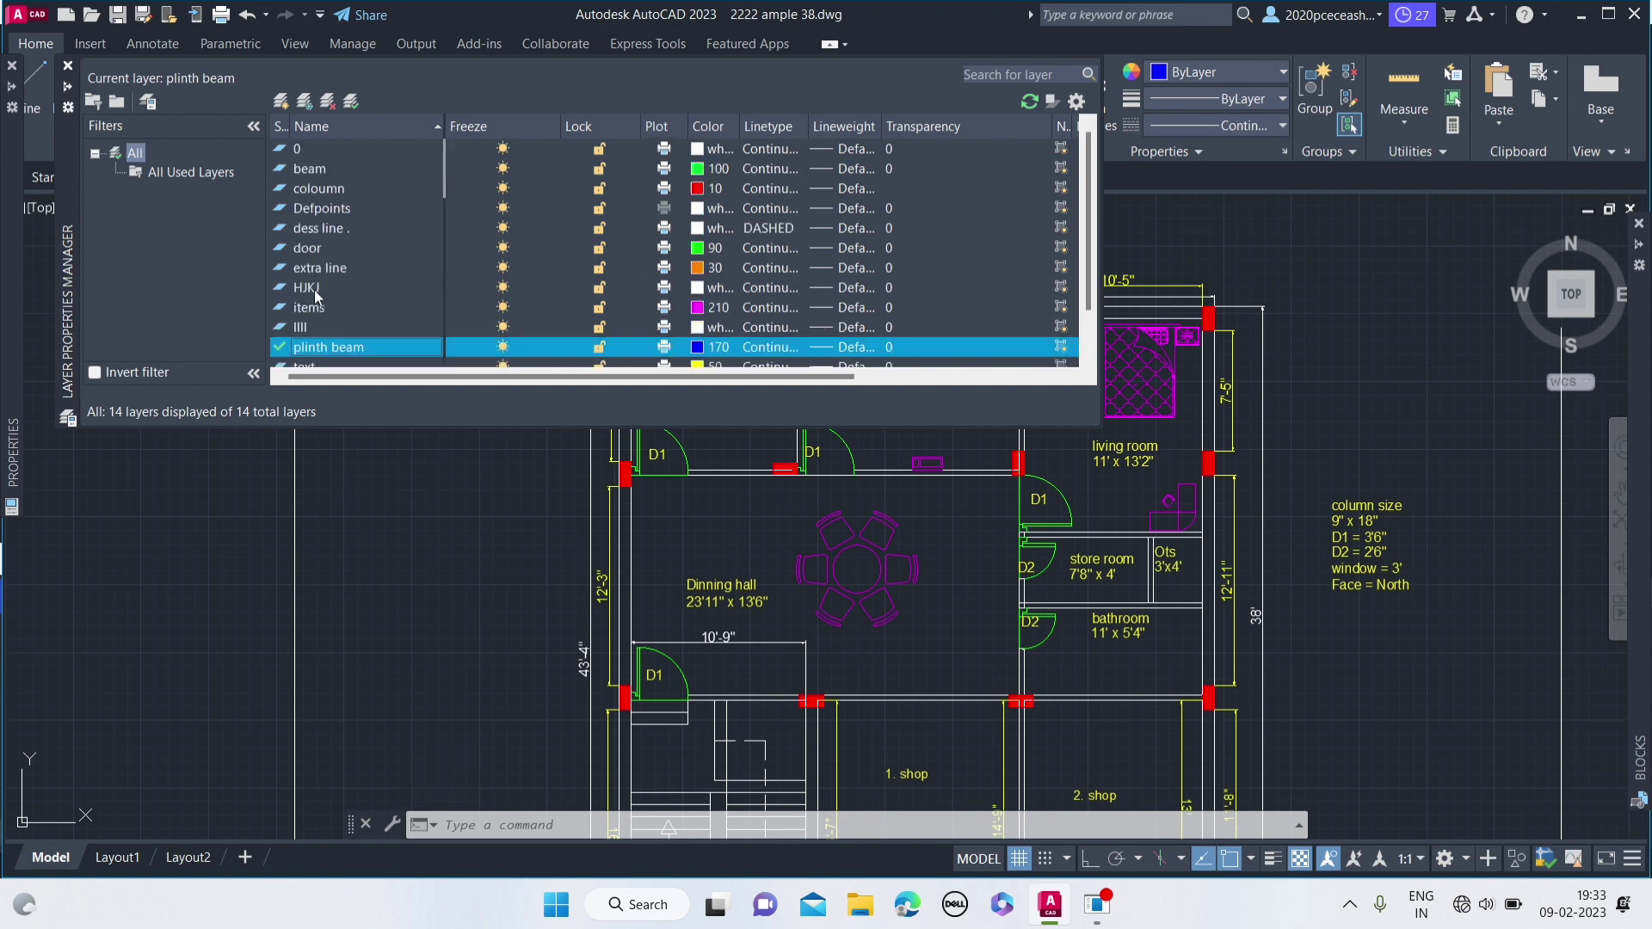
click(317, 170)
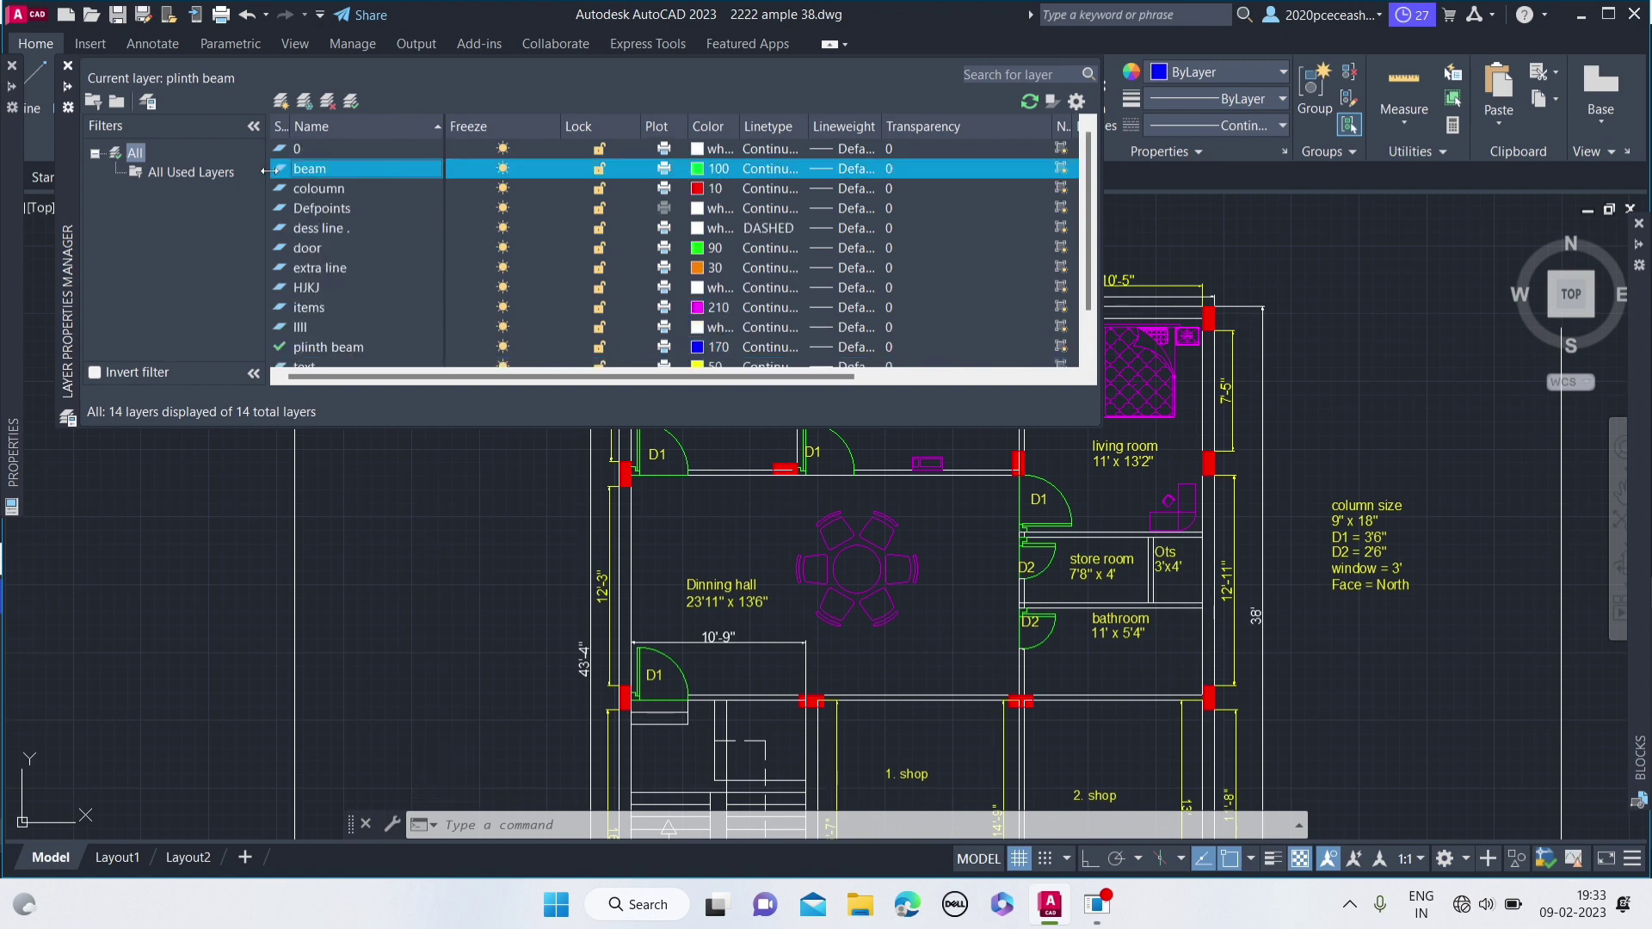
double_click(278, 170)
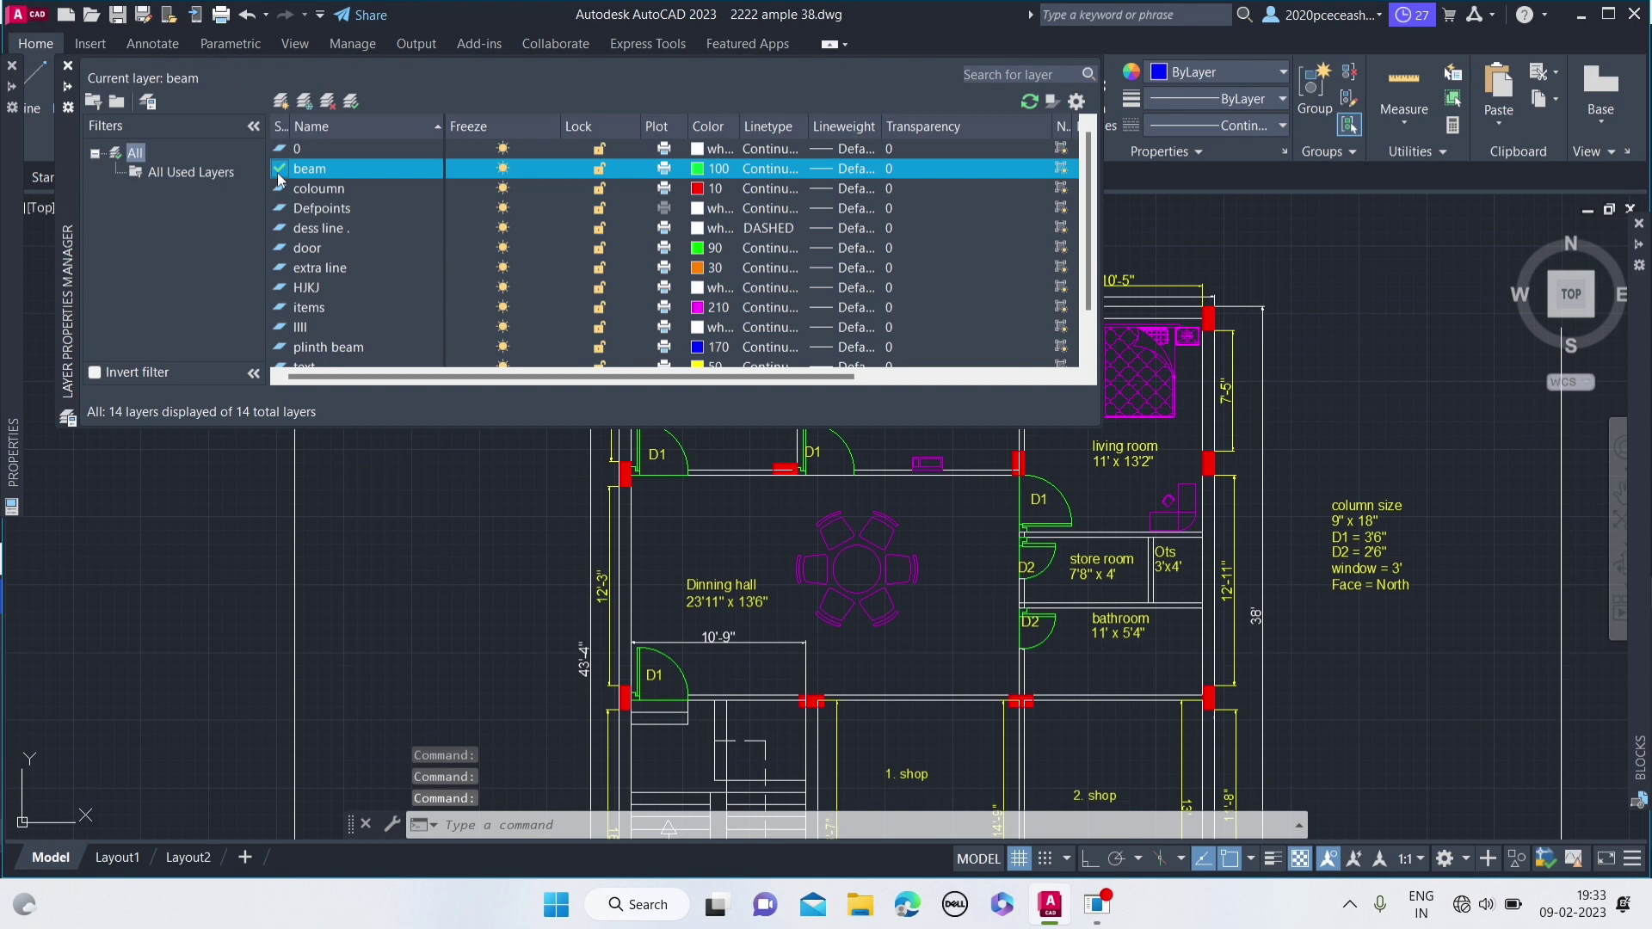
click(70, 88)
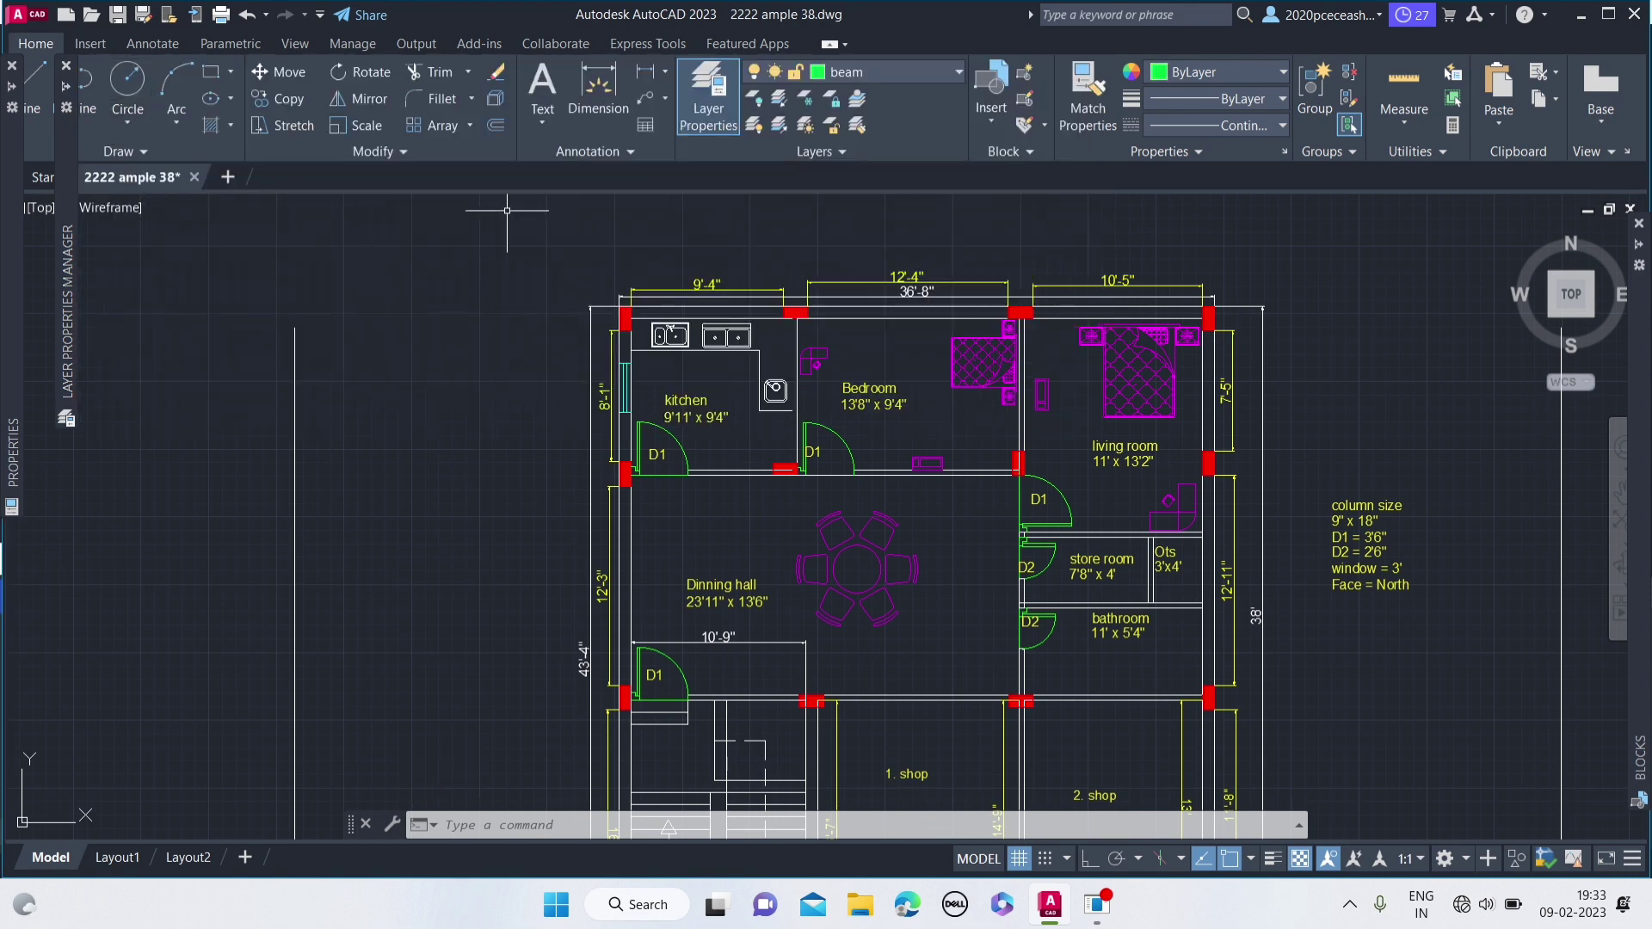
- Start a line (L) at the plan's top-left corner
text(l)
key(Return)
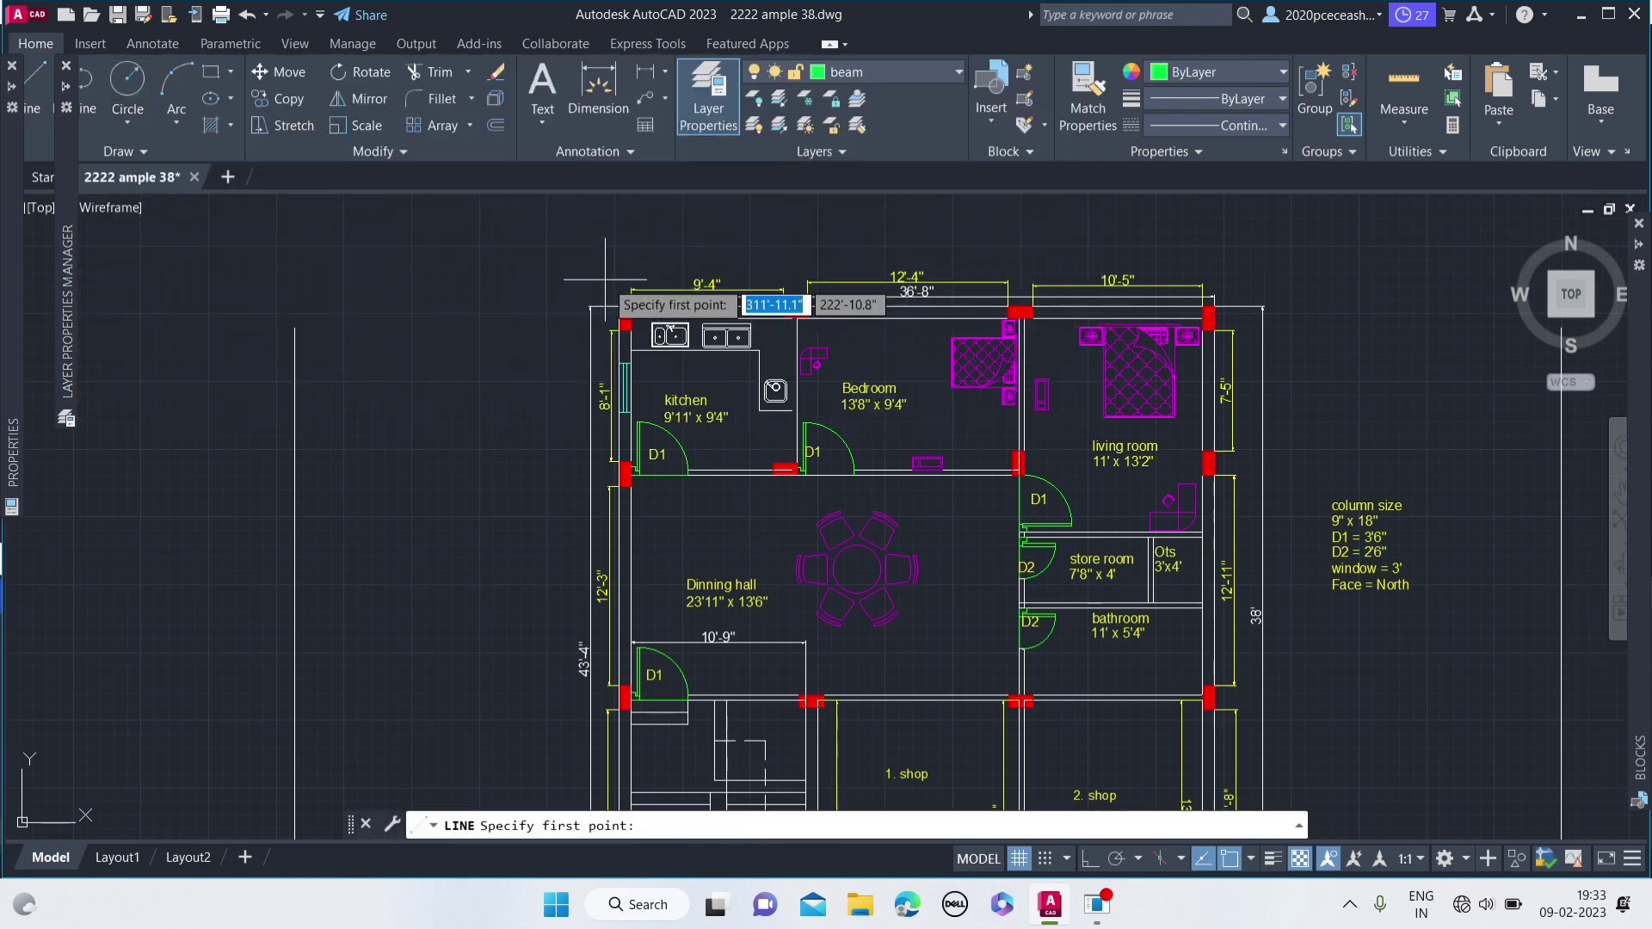
scroll(607, 284, up, 5)
scroll(620, 336, down, 3)
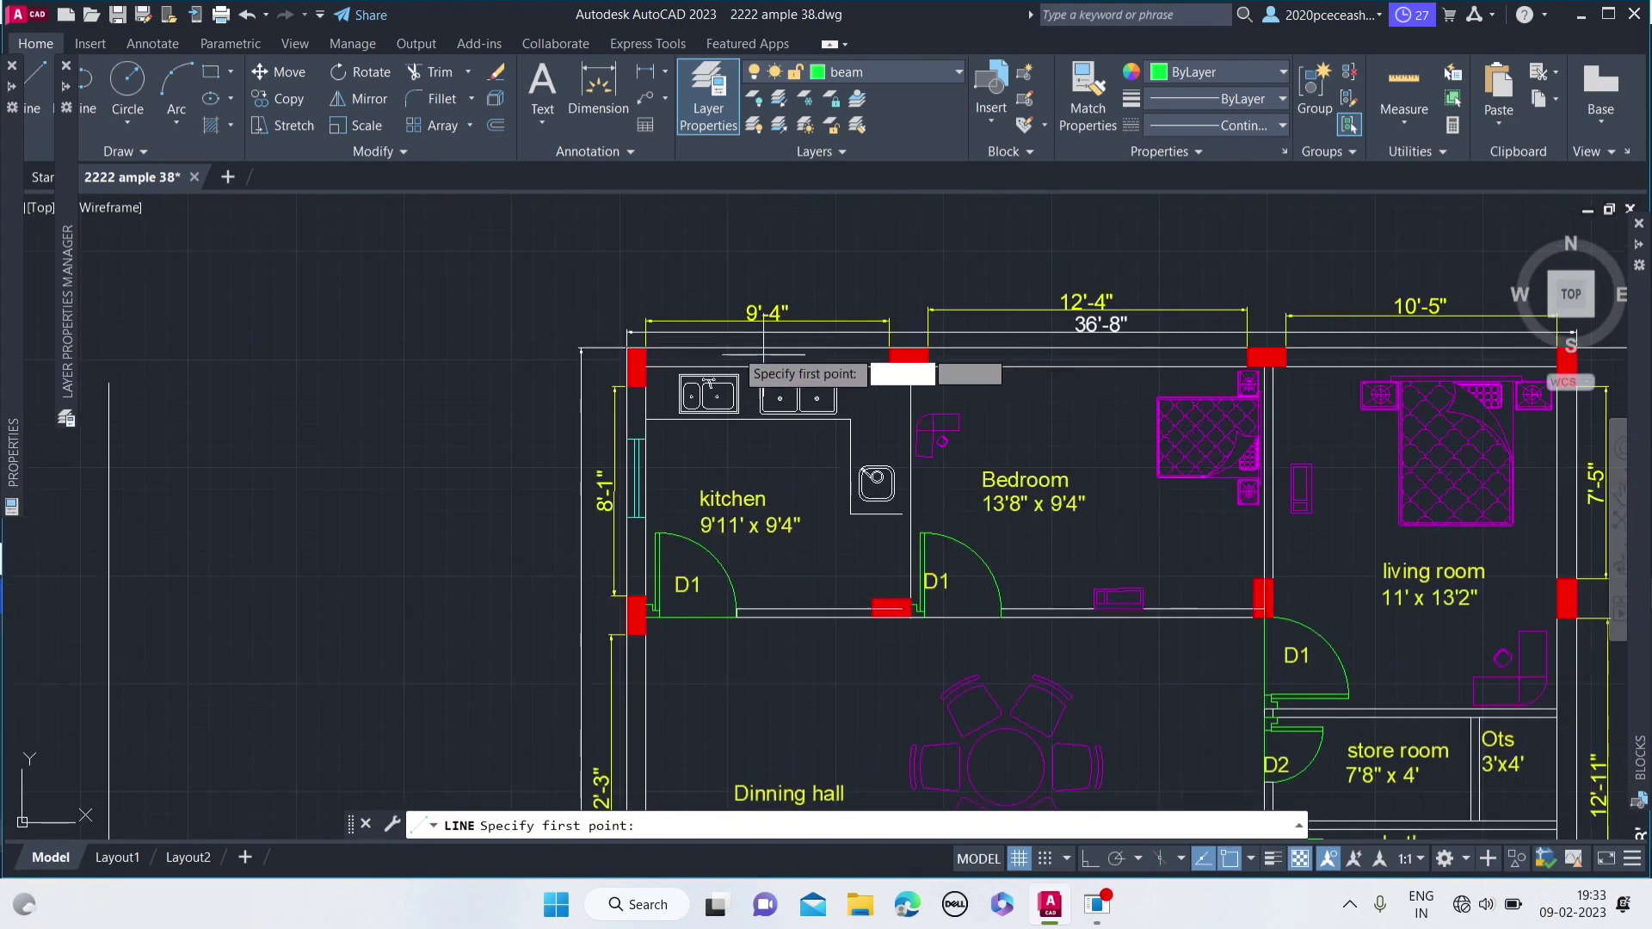
scroll(757, 353, down, 3)
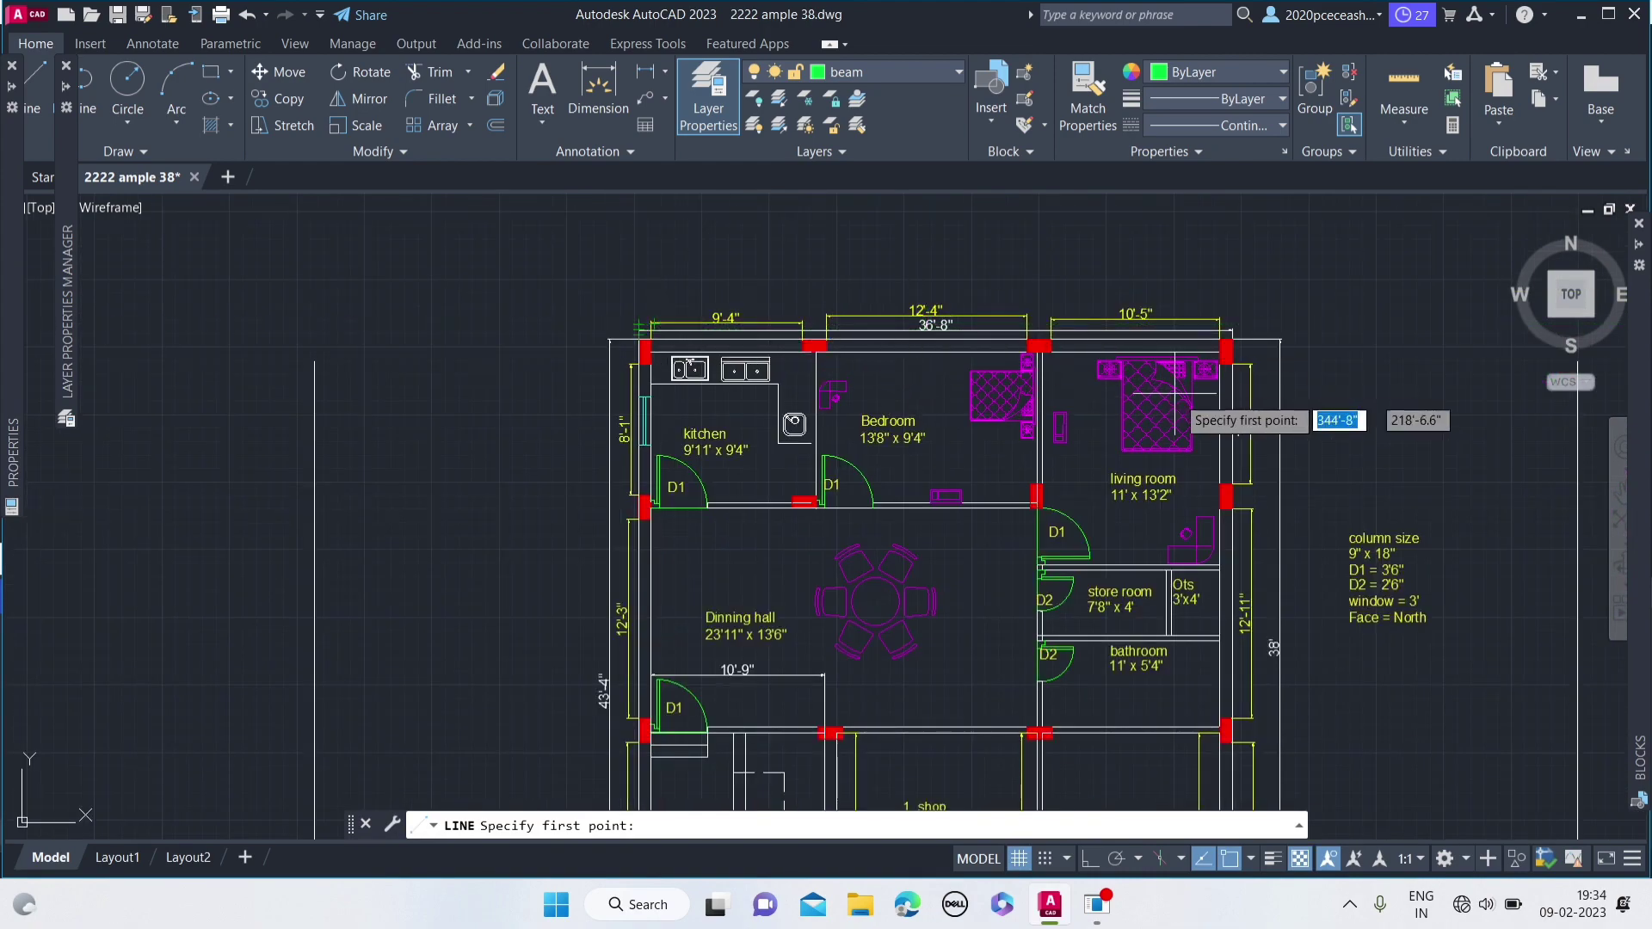
scroll(1227, 411, down, 2)
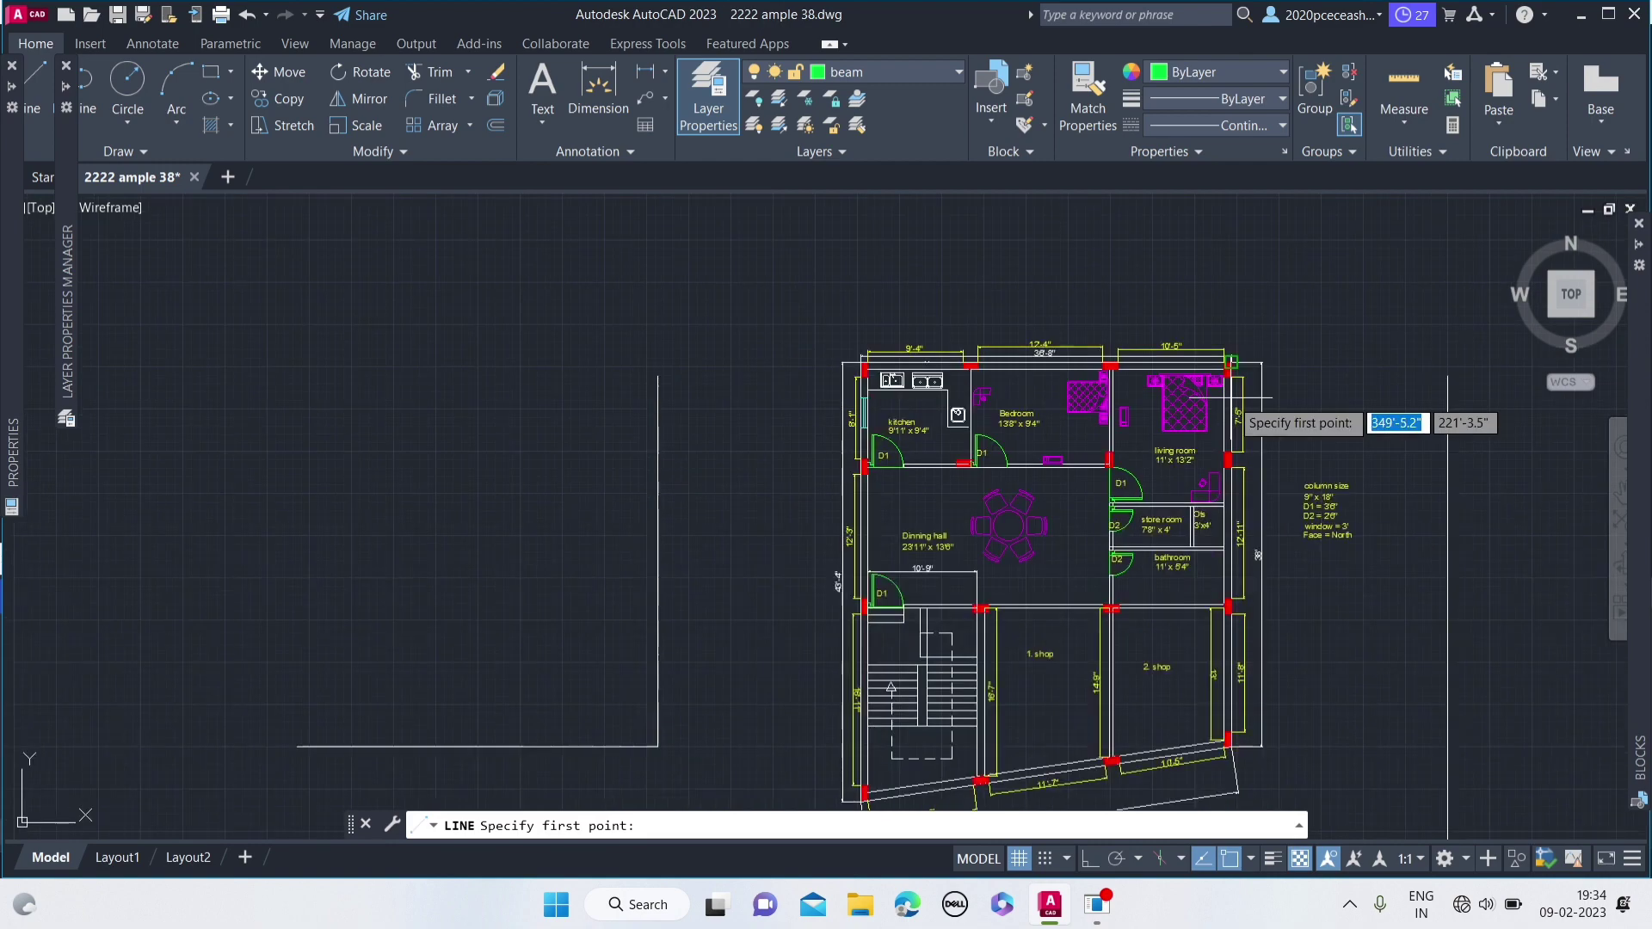
scroll(1205, 403, up, 6)
scroll(1199, 397, down, 4)
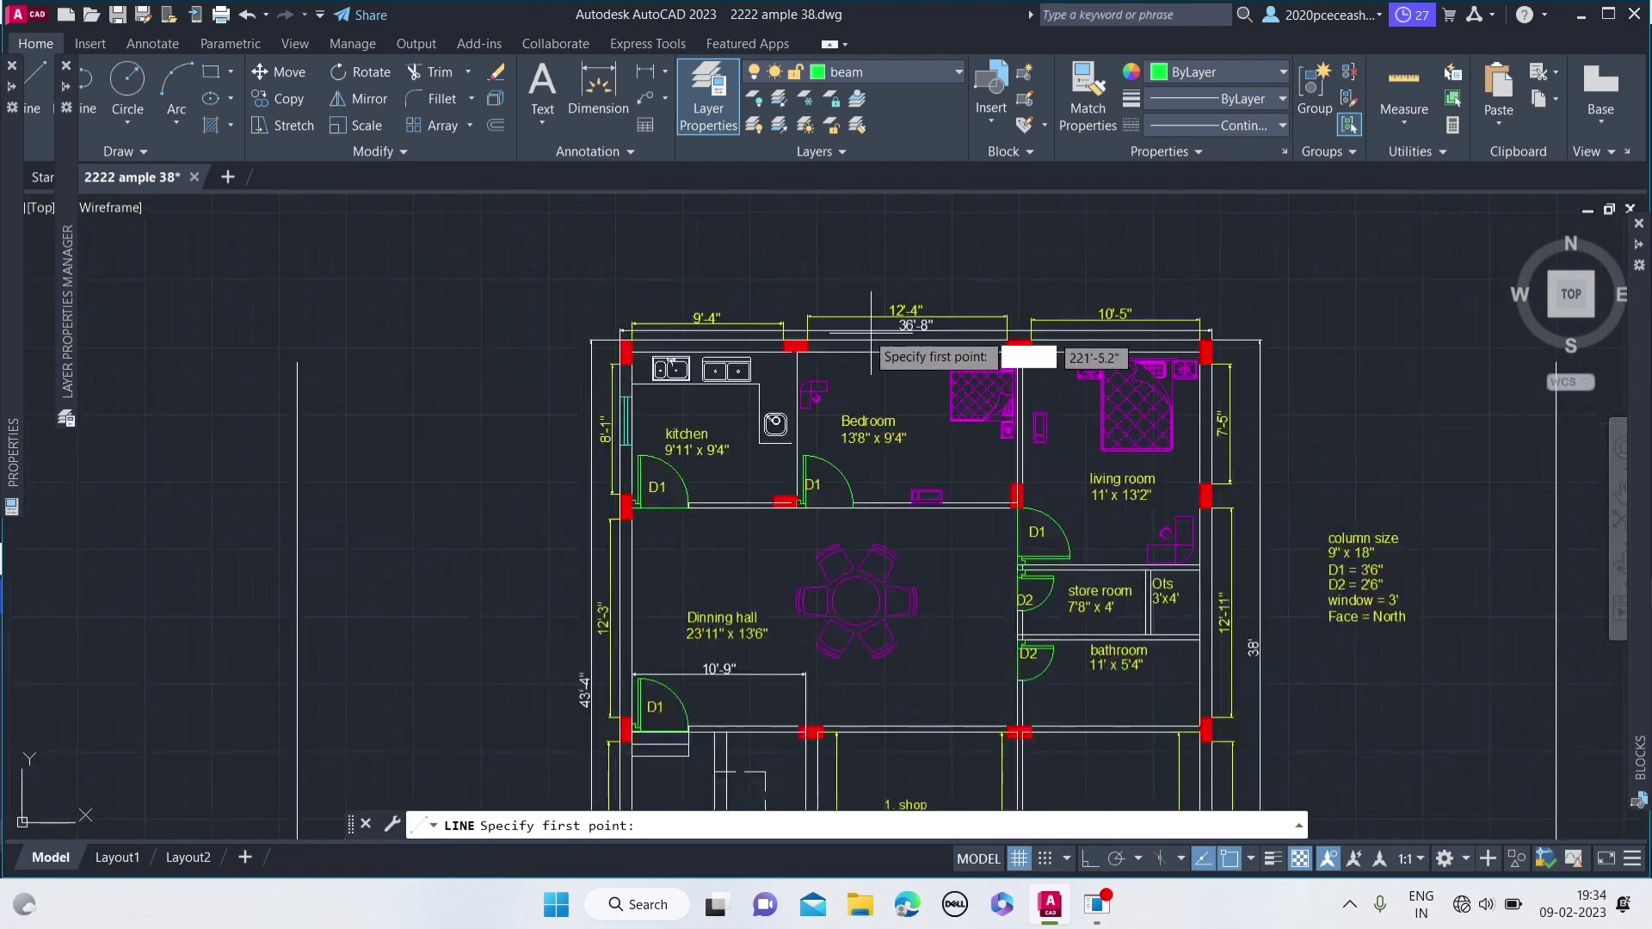
scroll(826, 276, up, 2)
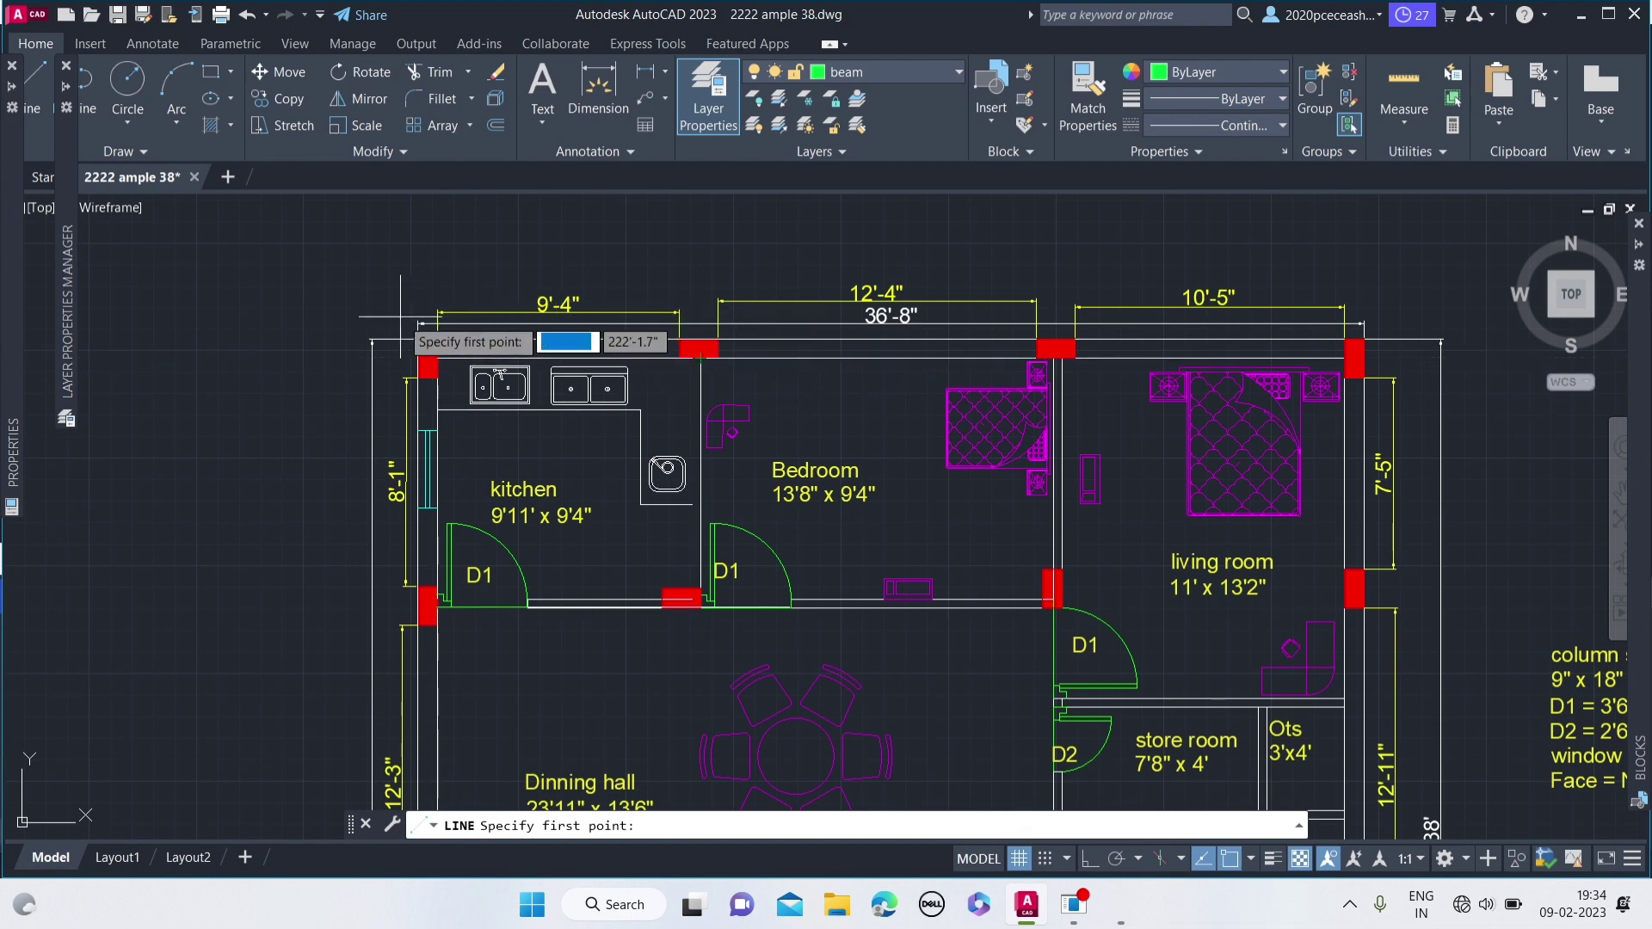
click(419, 342)
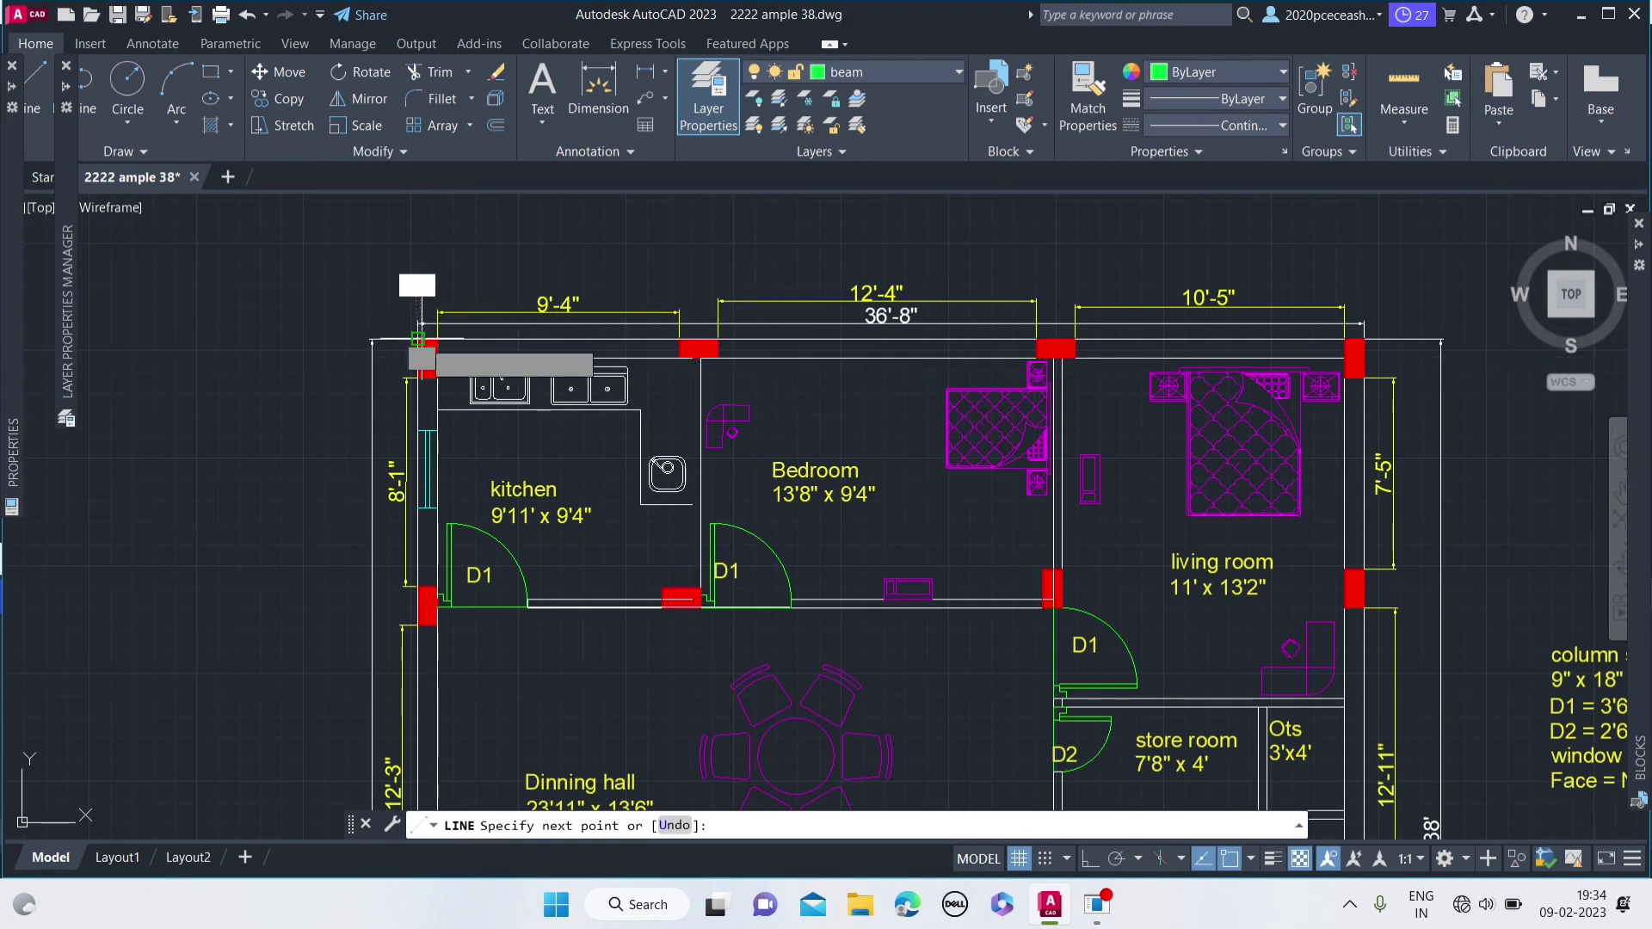
- Run the beam line along the top wall through the columns to the top-right corner
scroll(244, 340, down, 4)
scroll(685, 347, up, 4)
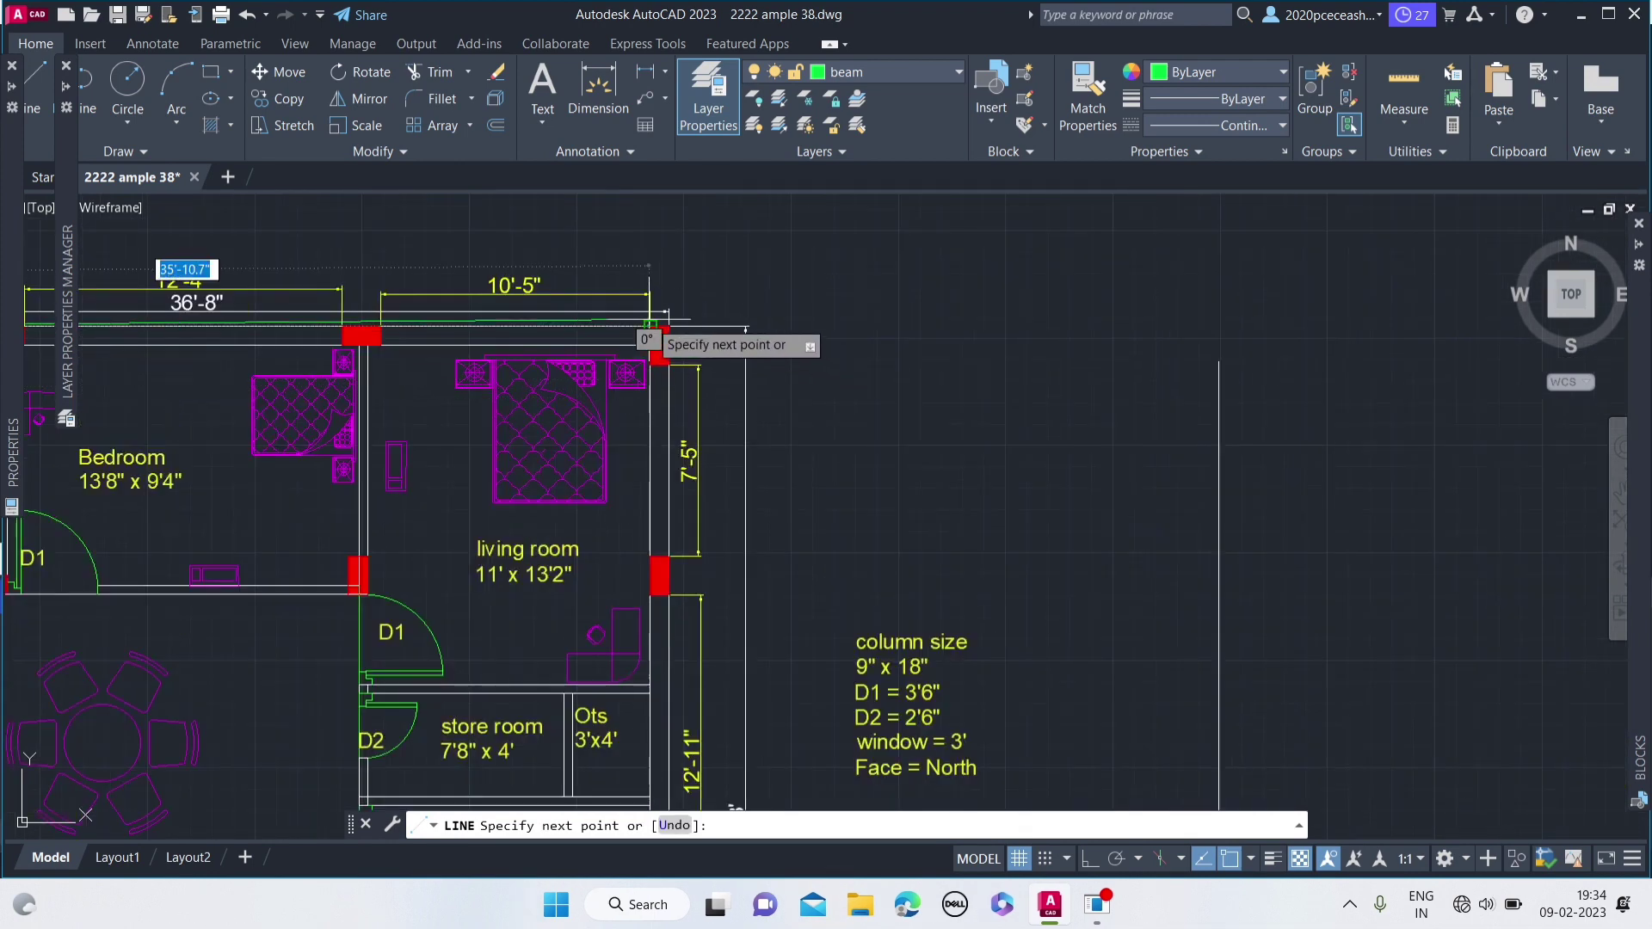
scroll(666, 340, down, 2)
scroll(248, 323, up, 2)
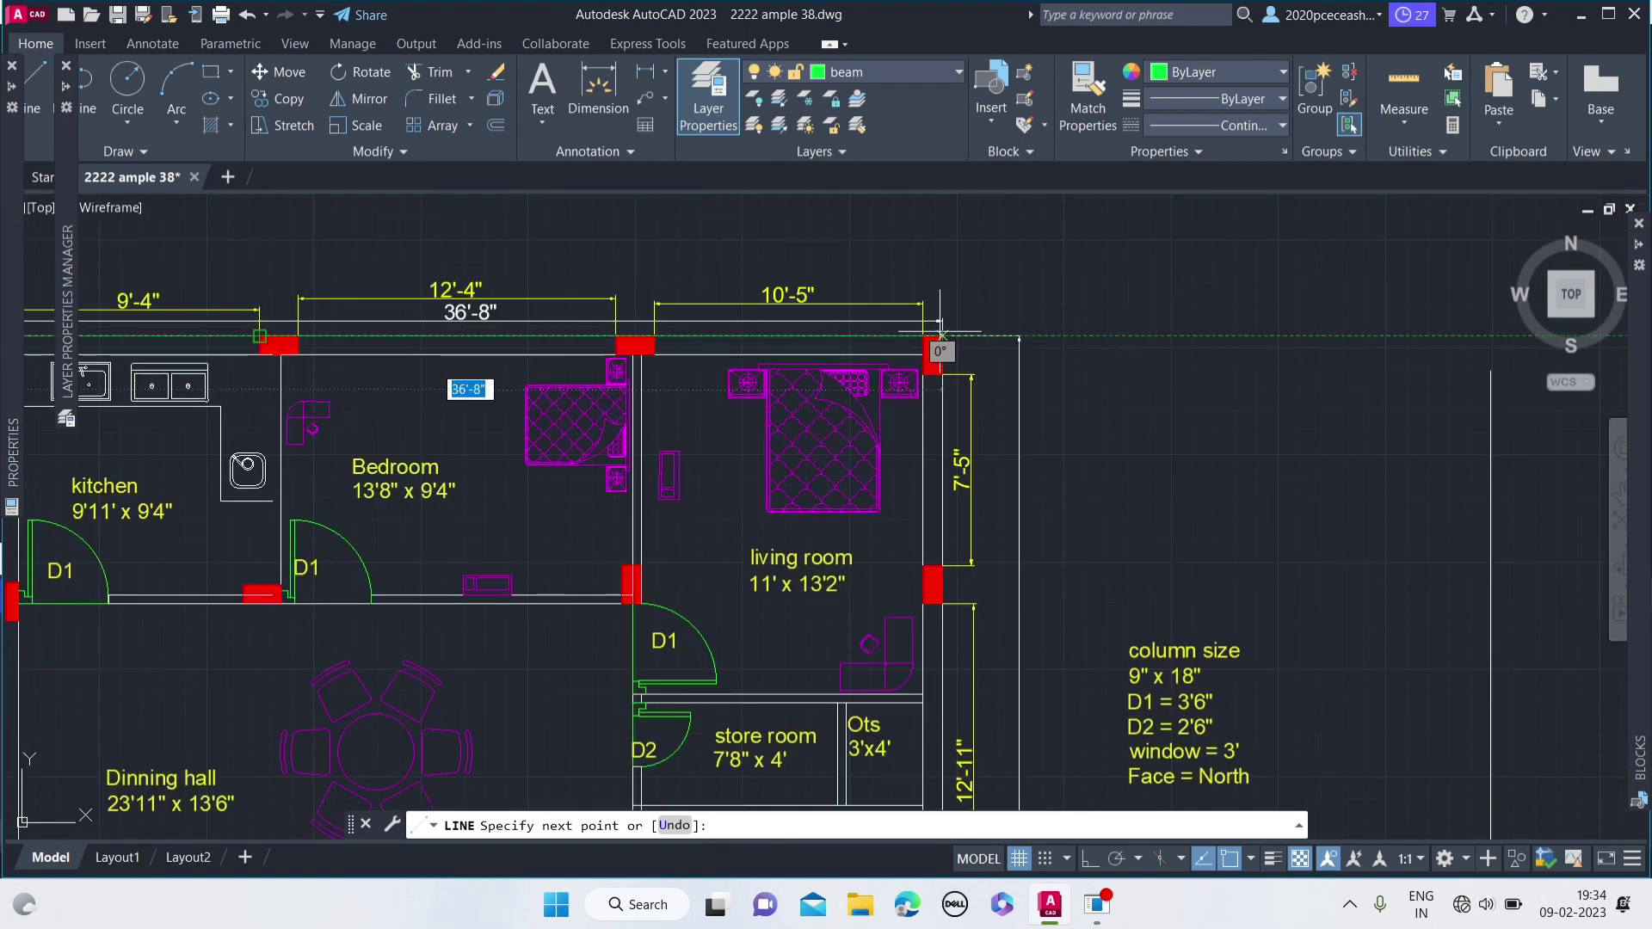
scroll(957, 334, down, 4)
scroll(706, 310, up, 3)
scroll(693, 323, up, 1)
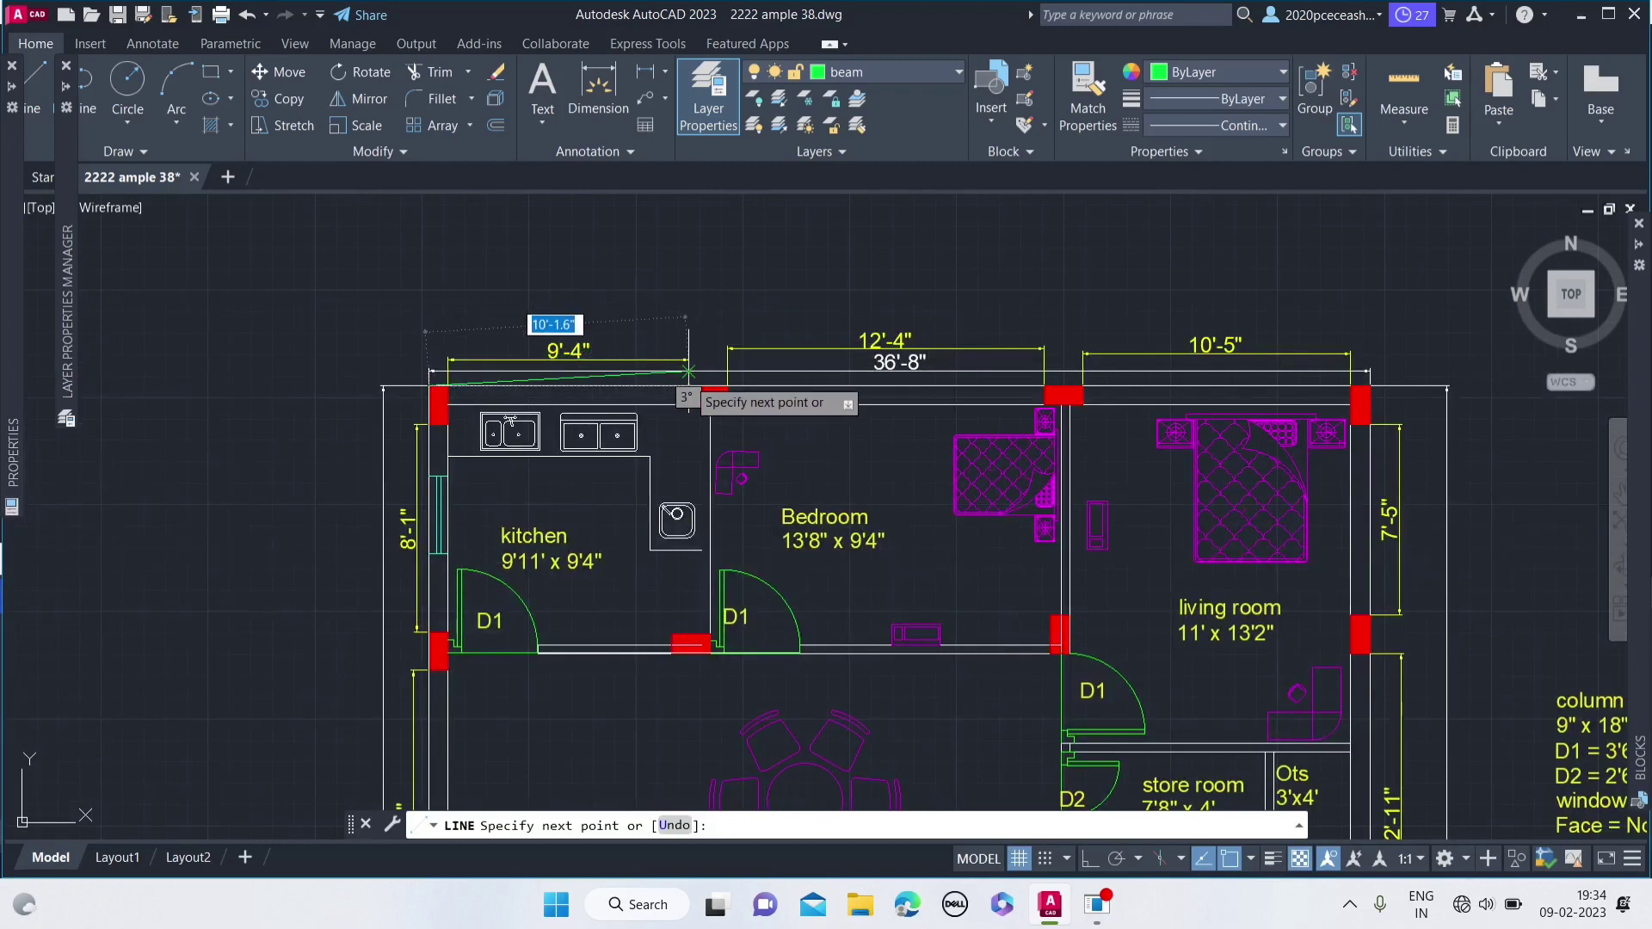
click(689, 385)
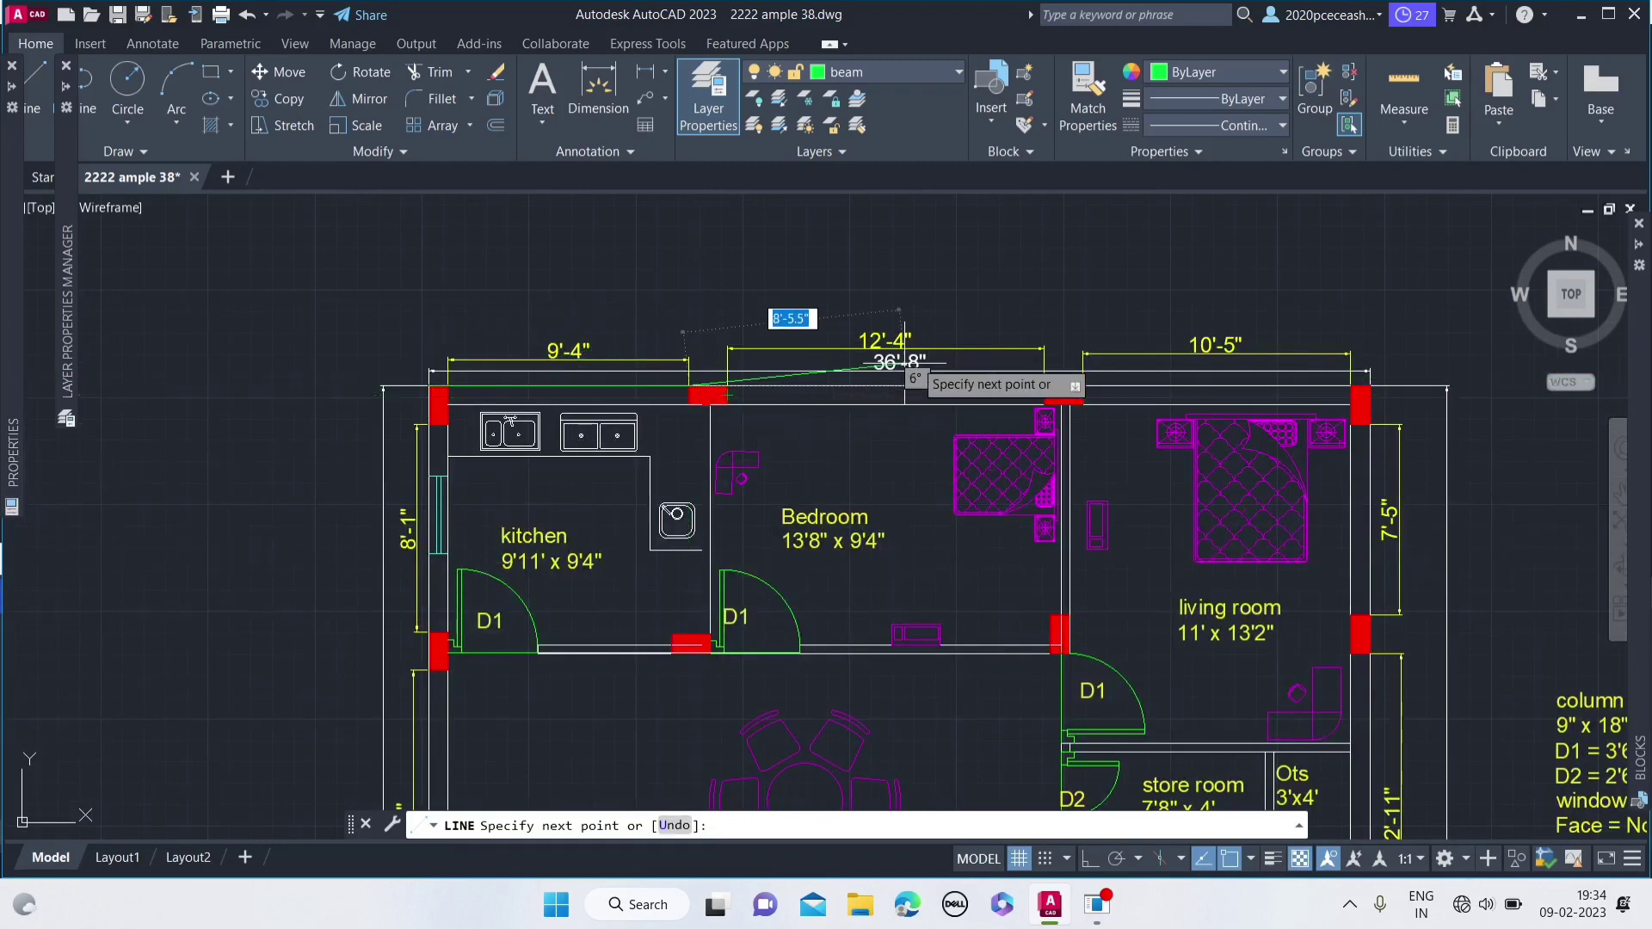
click(1044, 388)
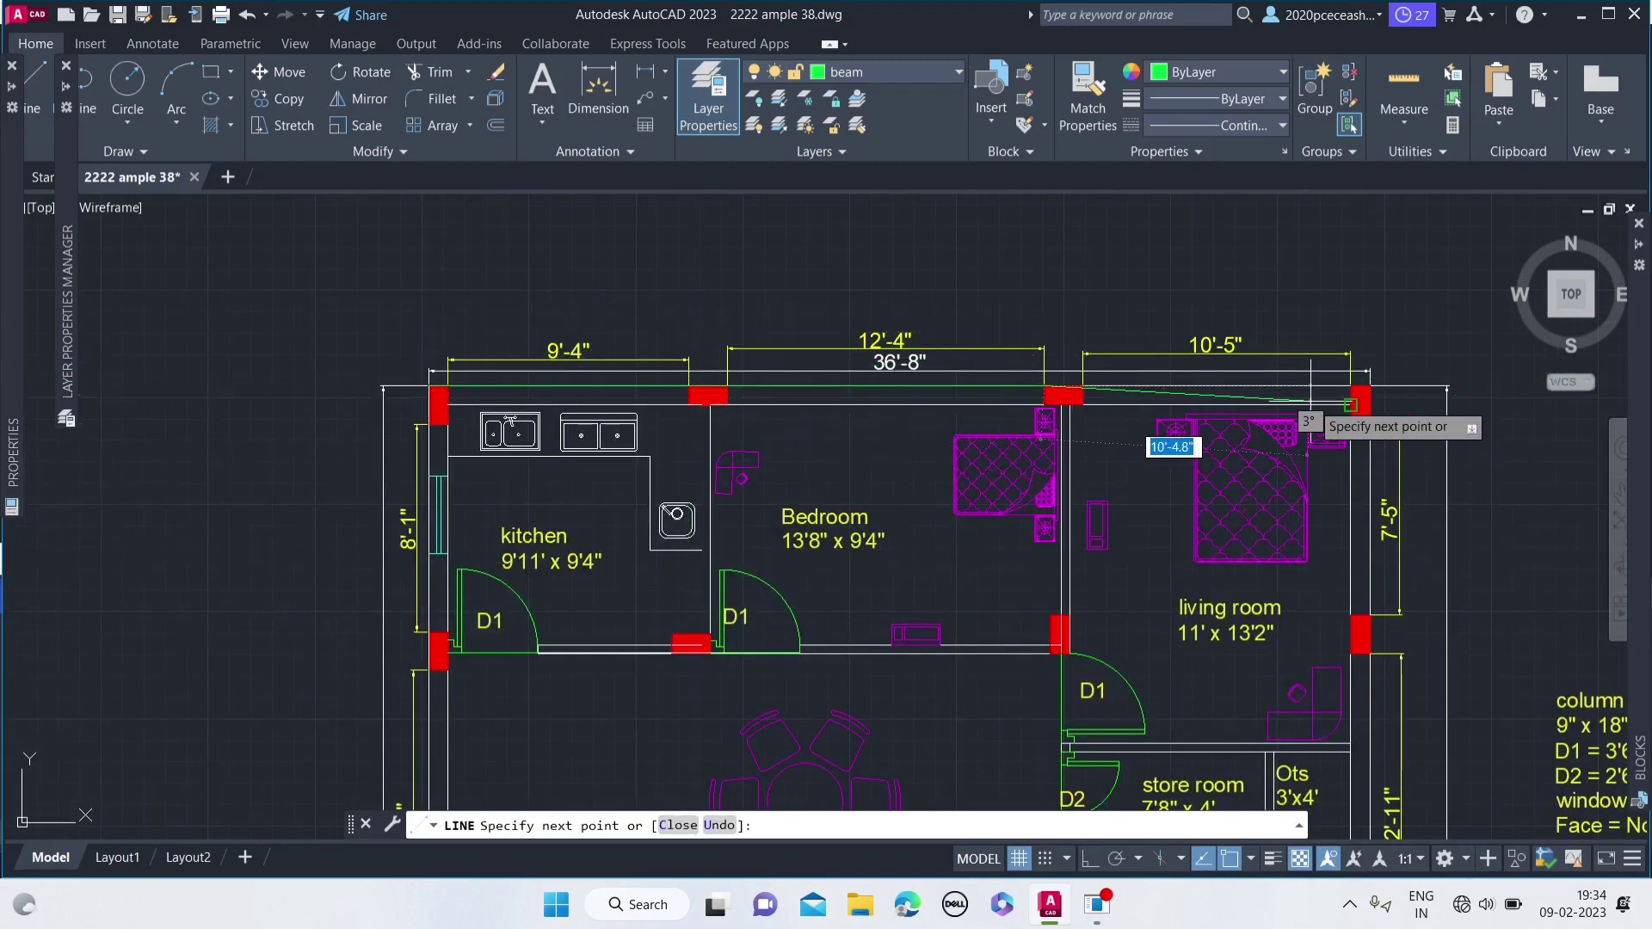
click(1349, 387)
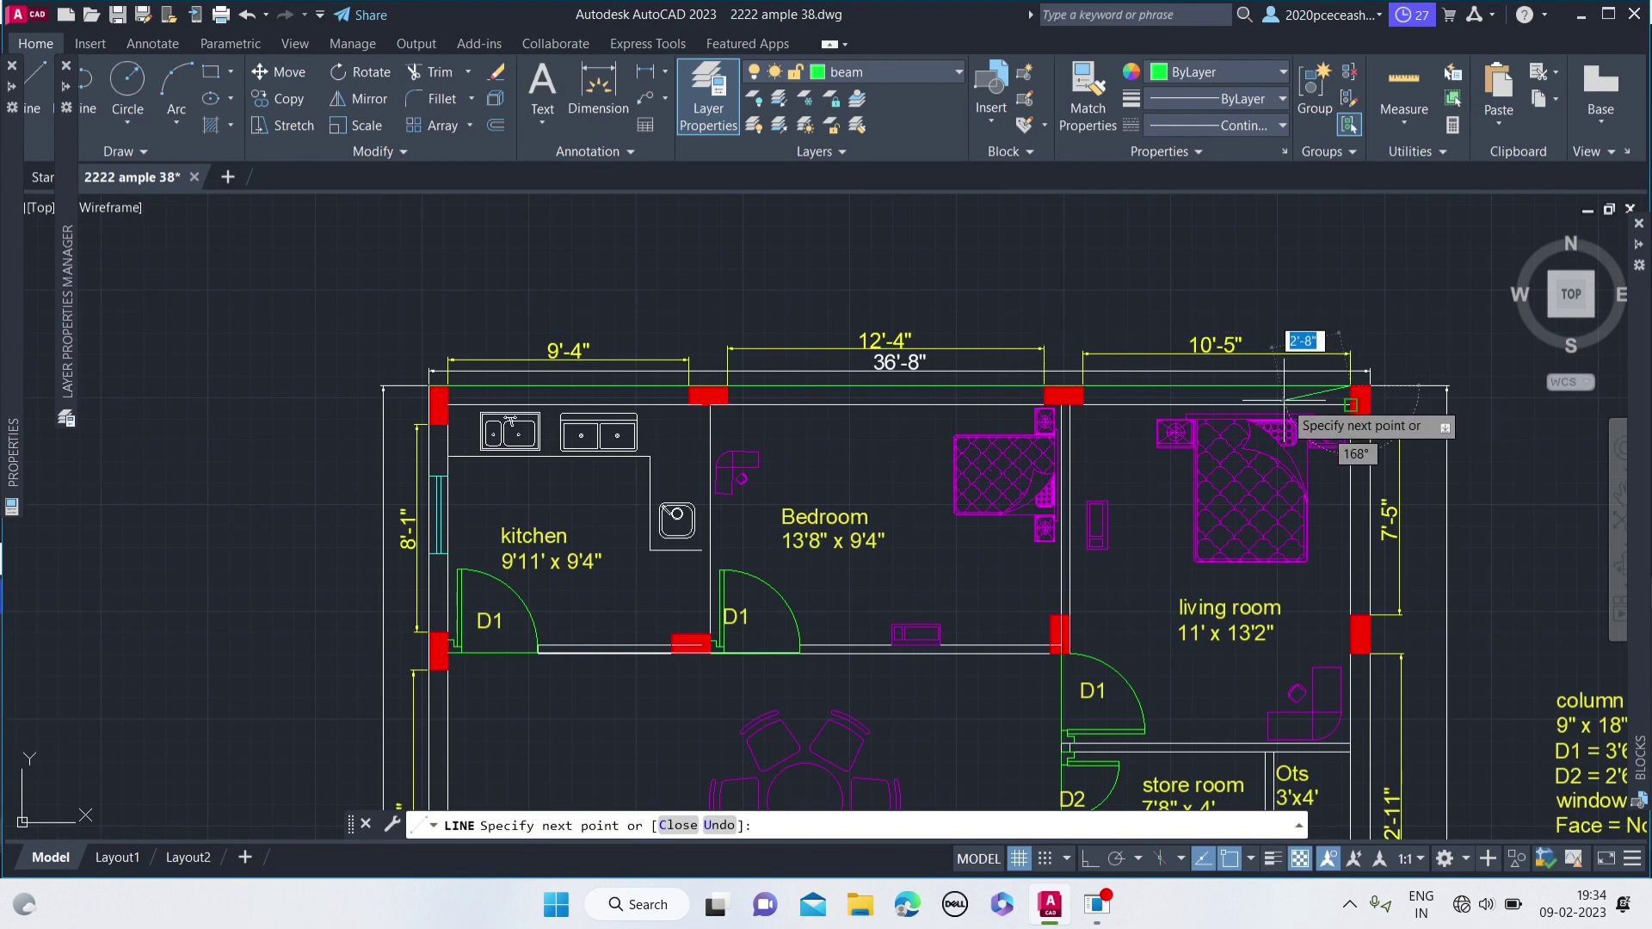
key(Escape)
text(Of)
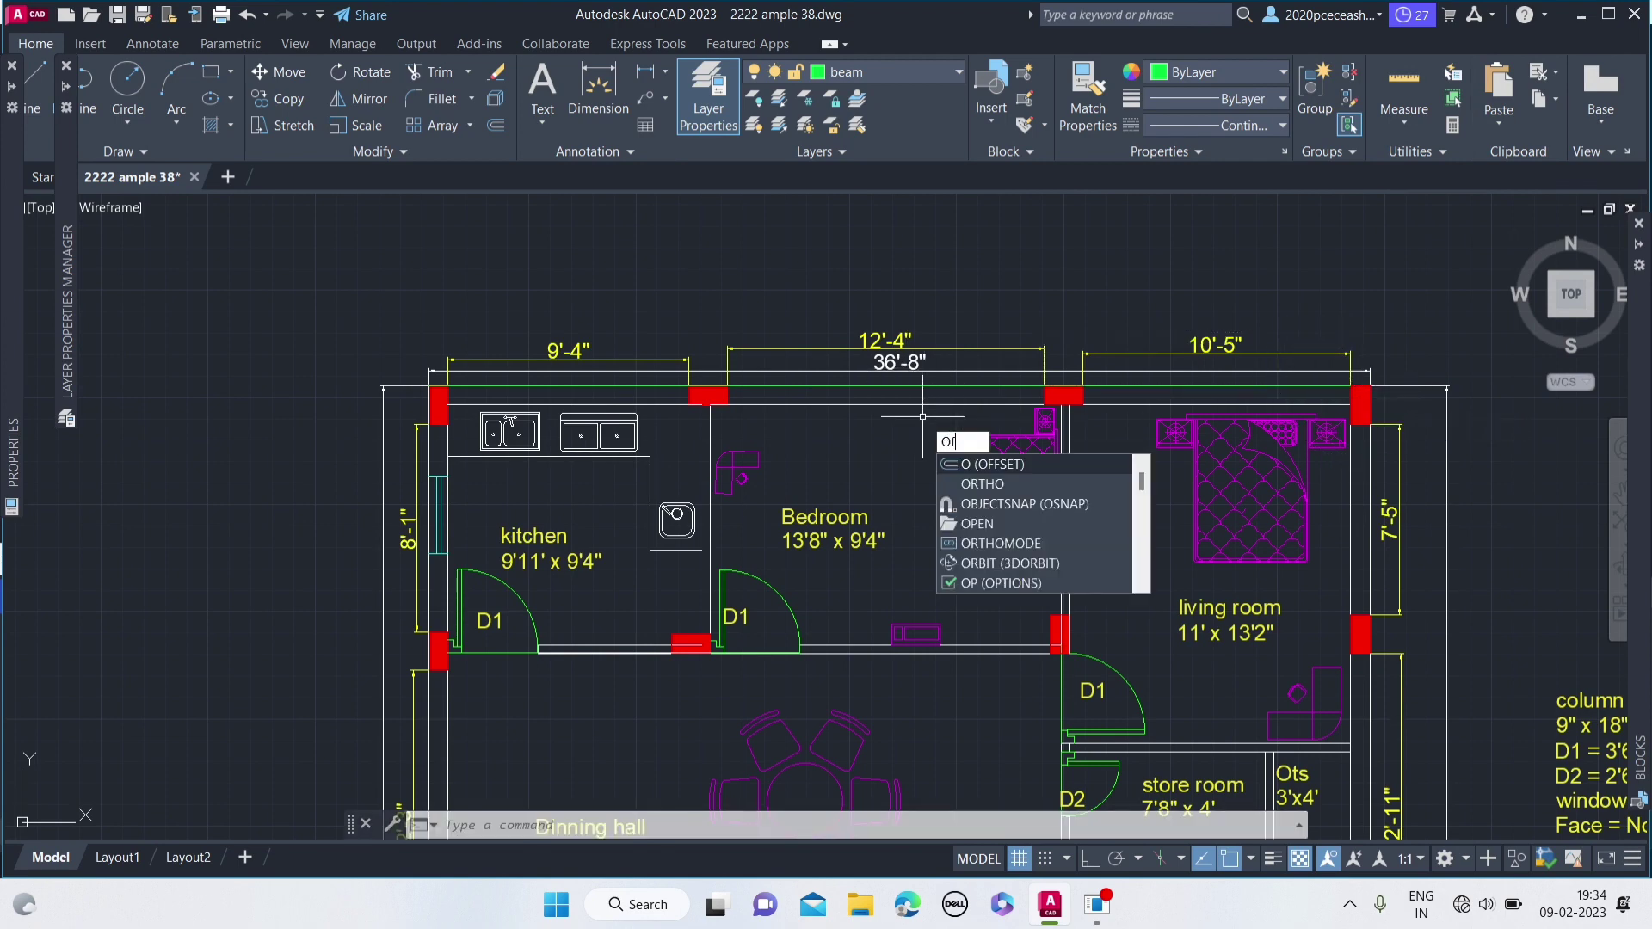
- Offset the top wall beam line and a kitchen wall line 9 inches downward
key(Return)
text(9)
key(Return)
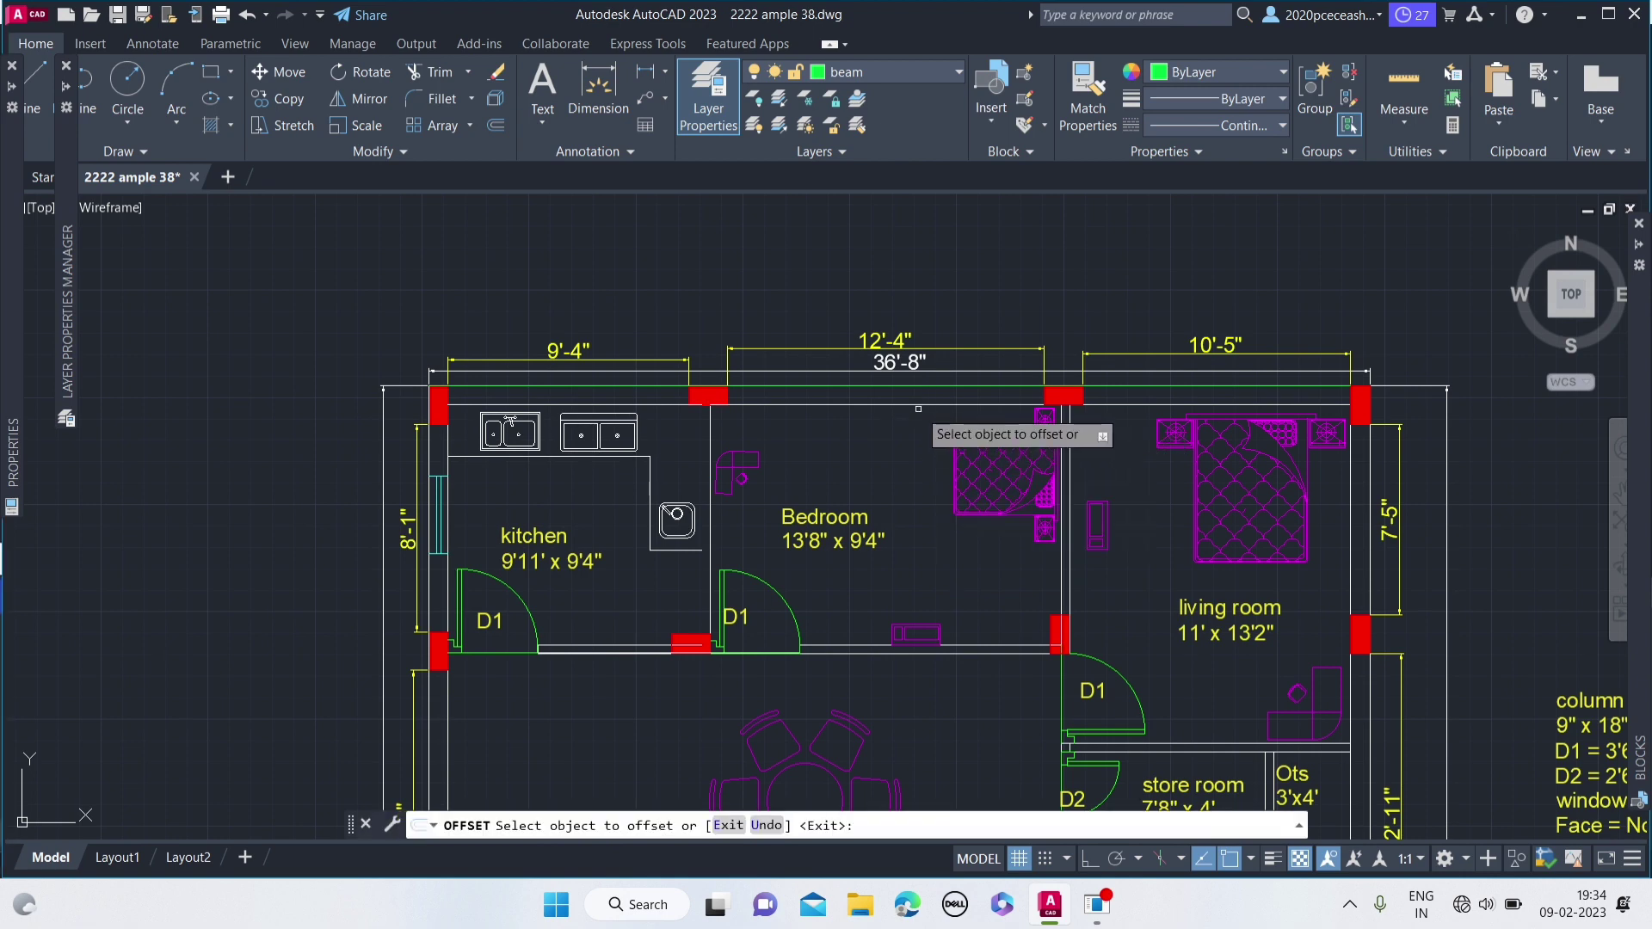
click(919, 388)
click(917, 391)
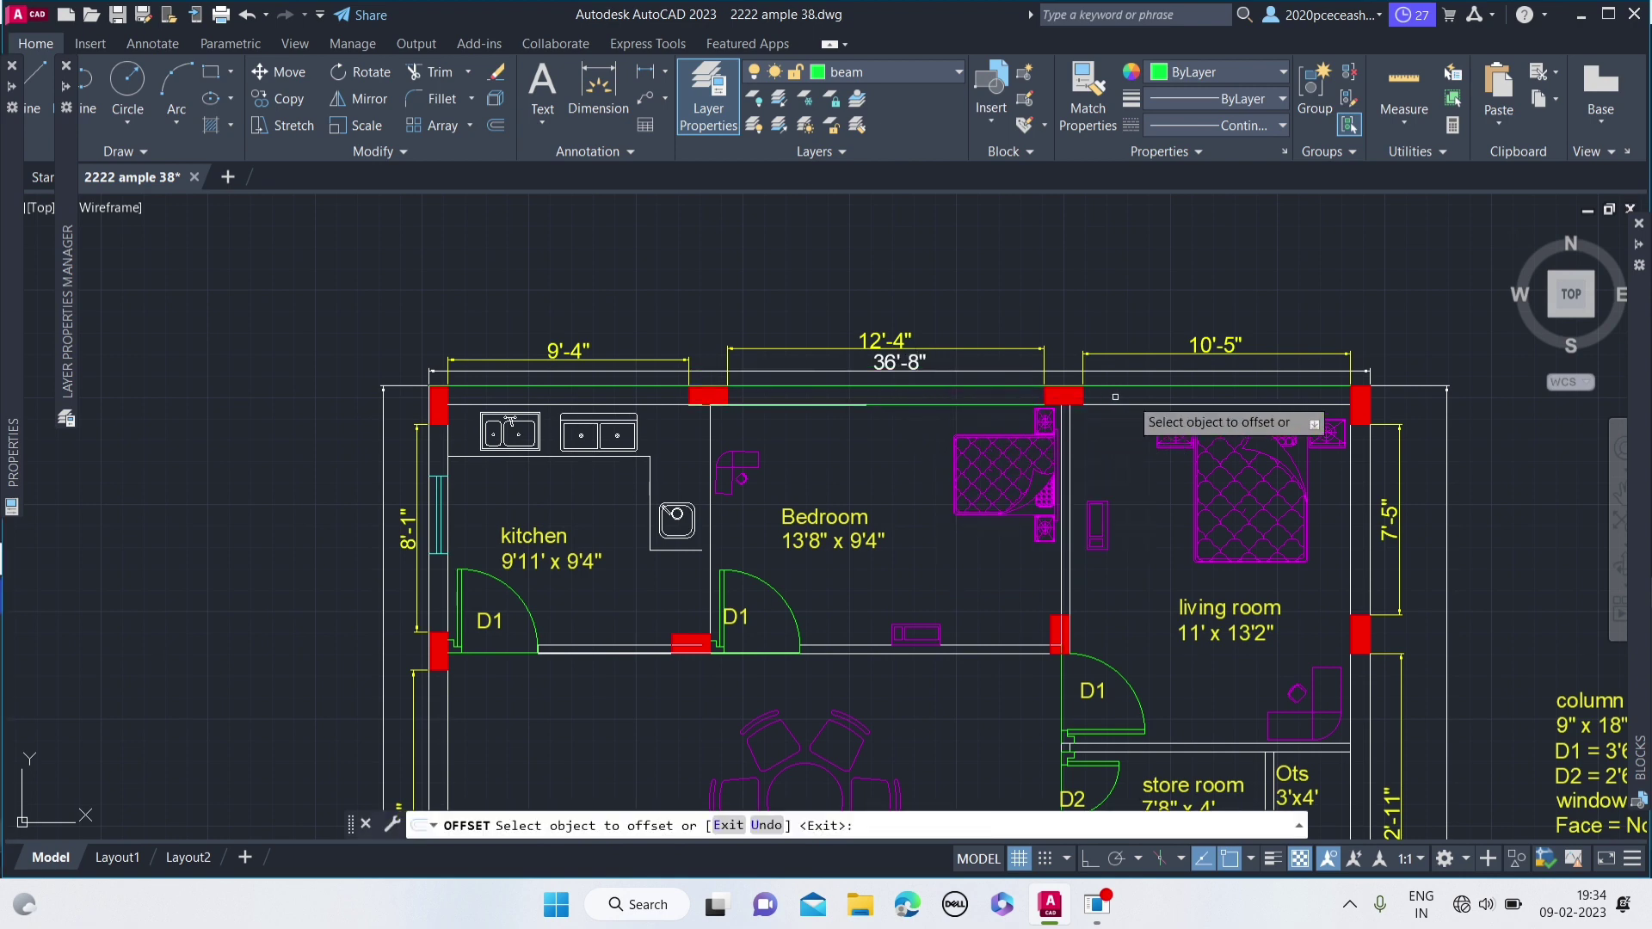
click(1142, 383)
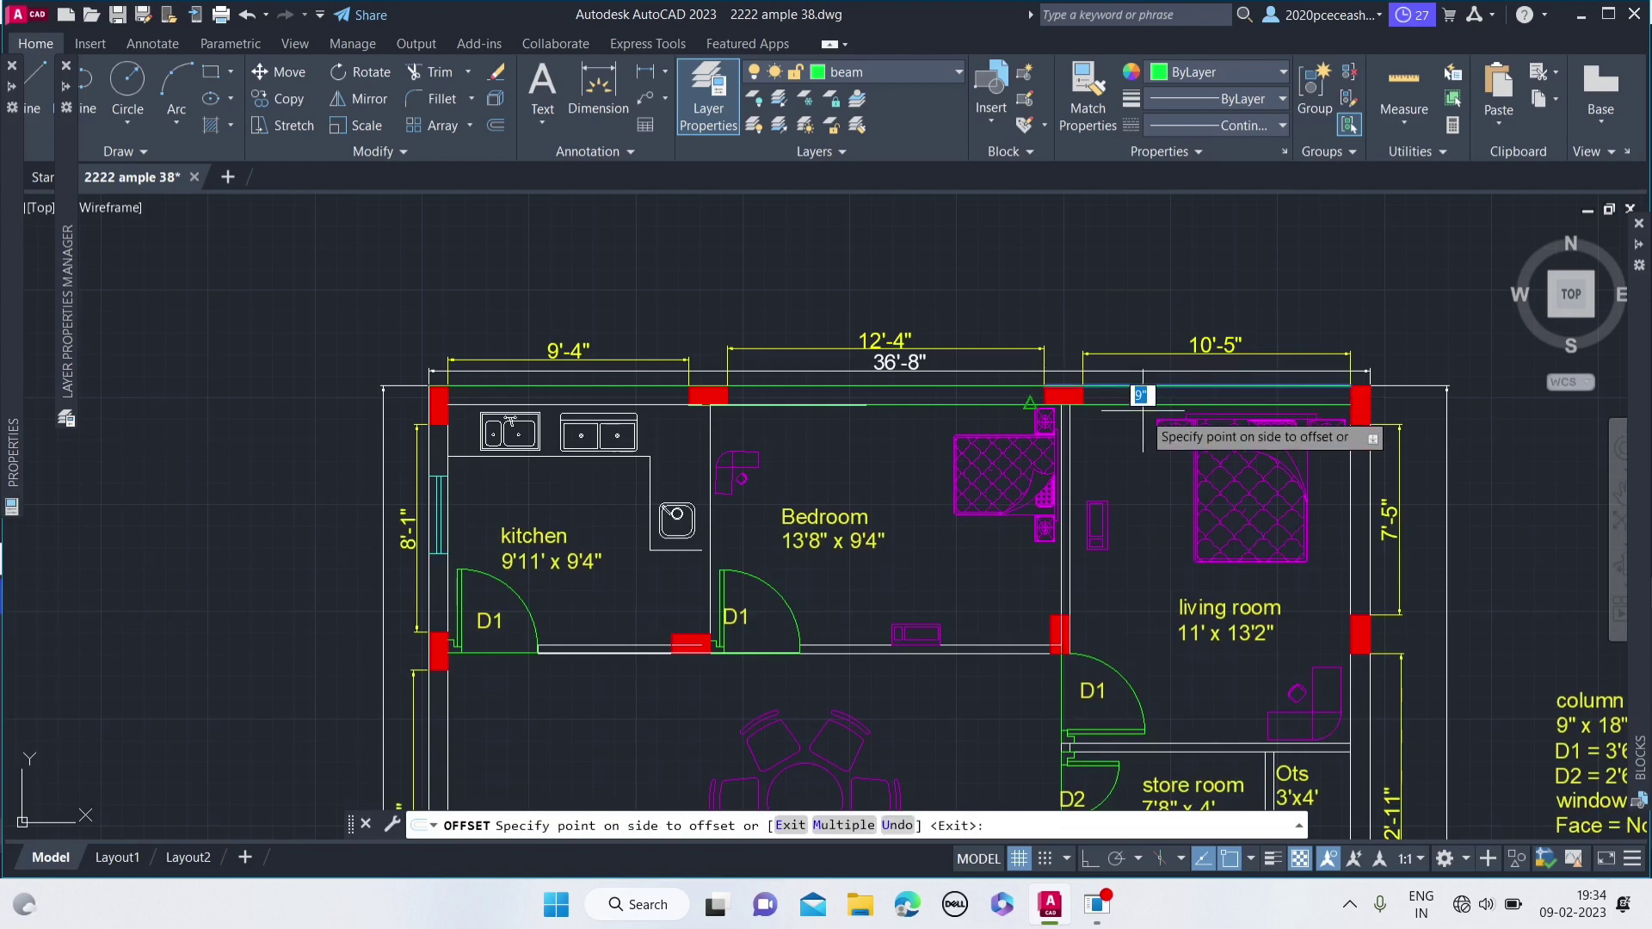
click(668, 392)
click(675, 434)
key(Return)
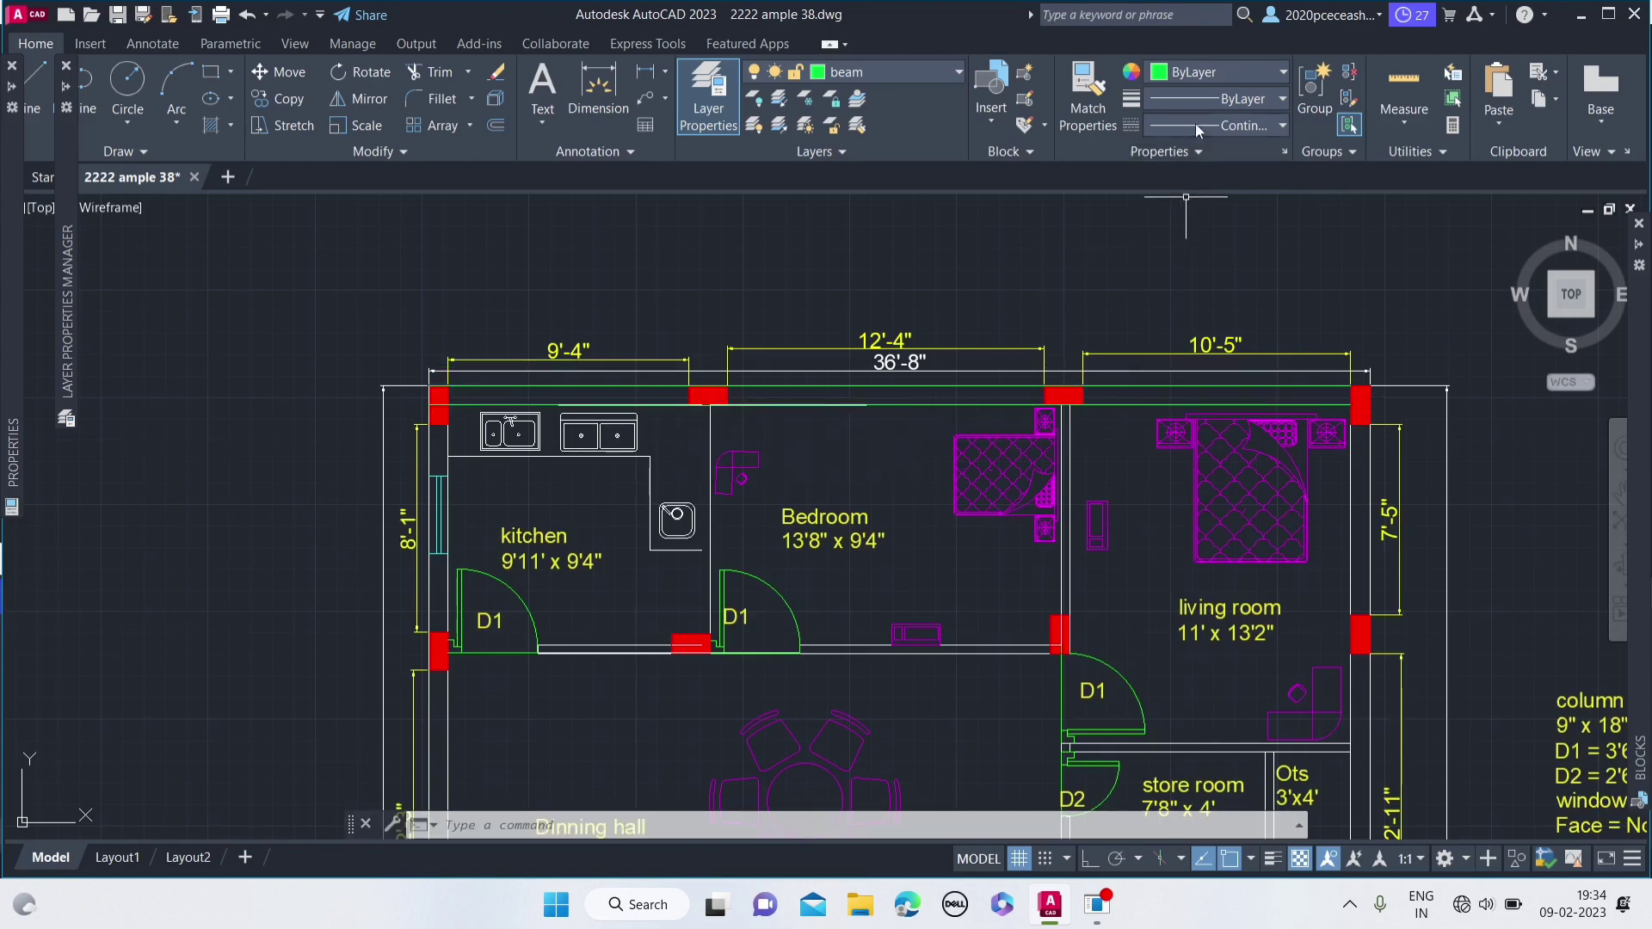
- Set the linetype to ByBlock and the drawing colour to white
click(1196, 125)
click(1191, 163)
click(1189, 74)
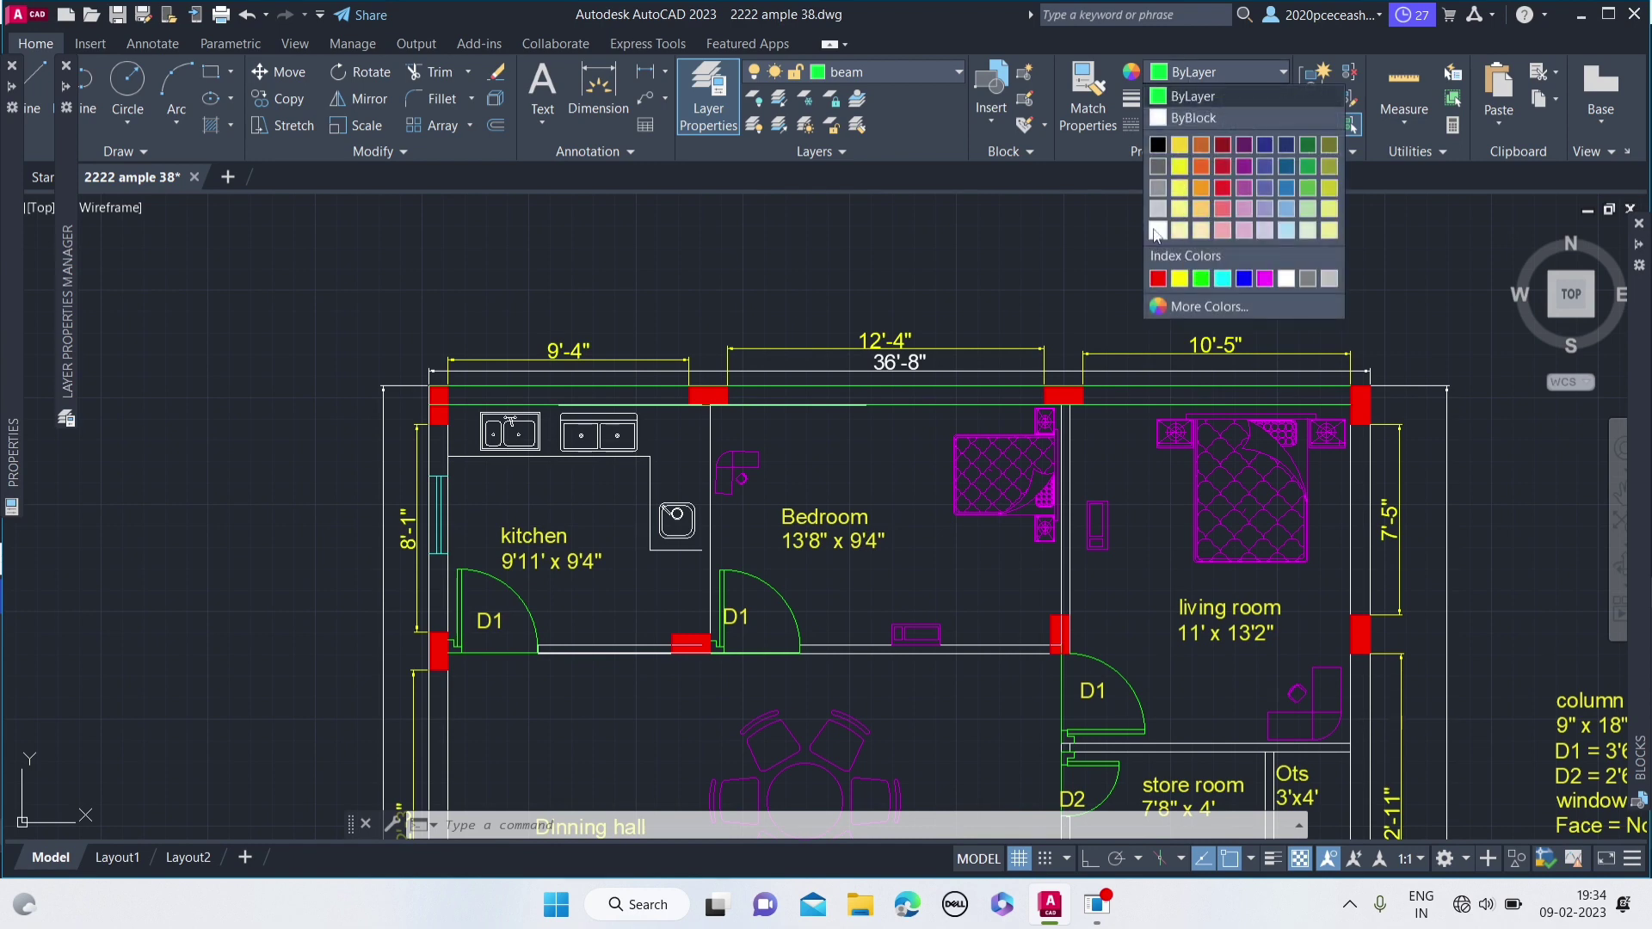
click(1158, 230)
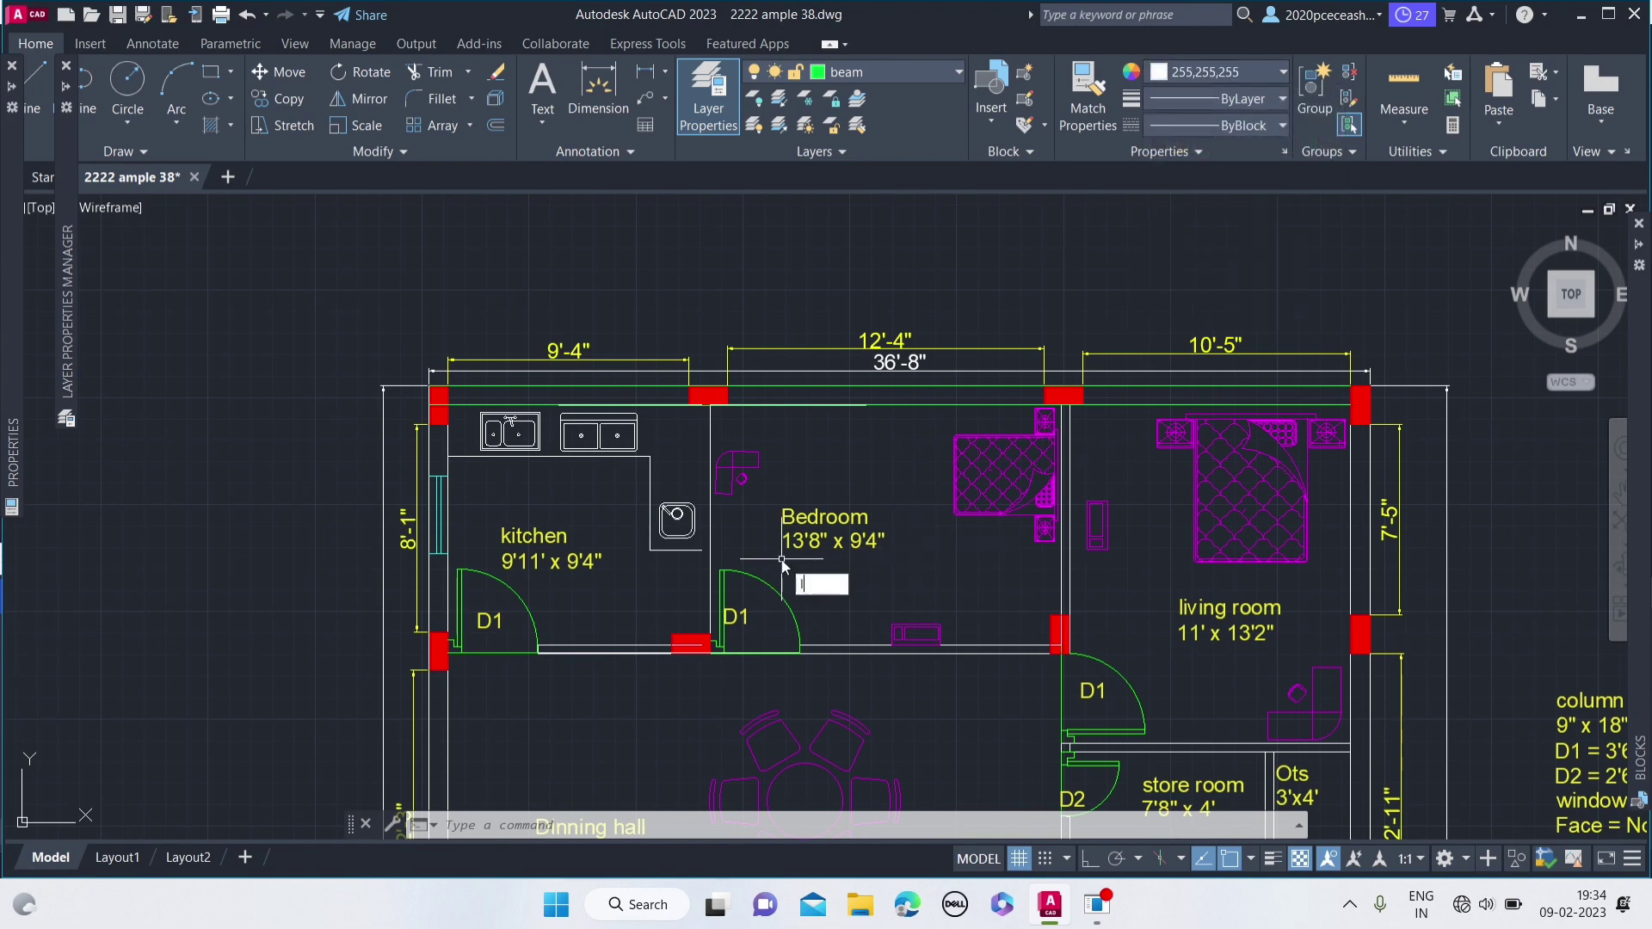
- Offset the kitchen–bedroom wall line 4 inches to its left
key(Return)
key(Escape)
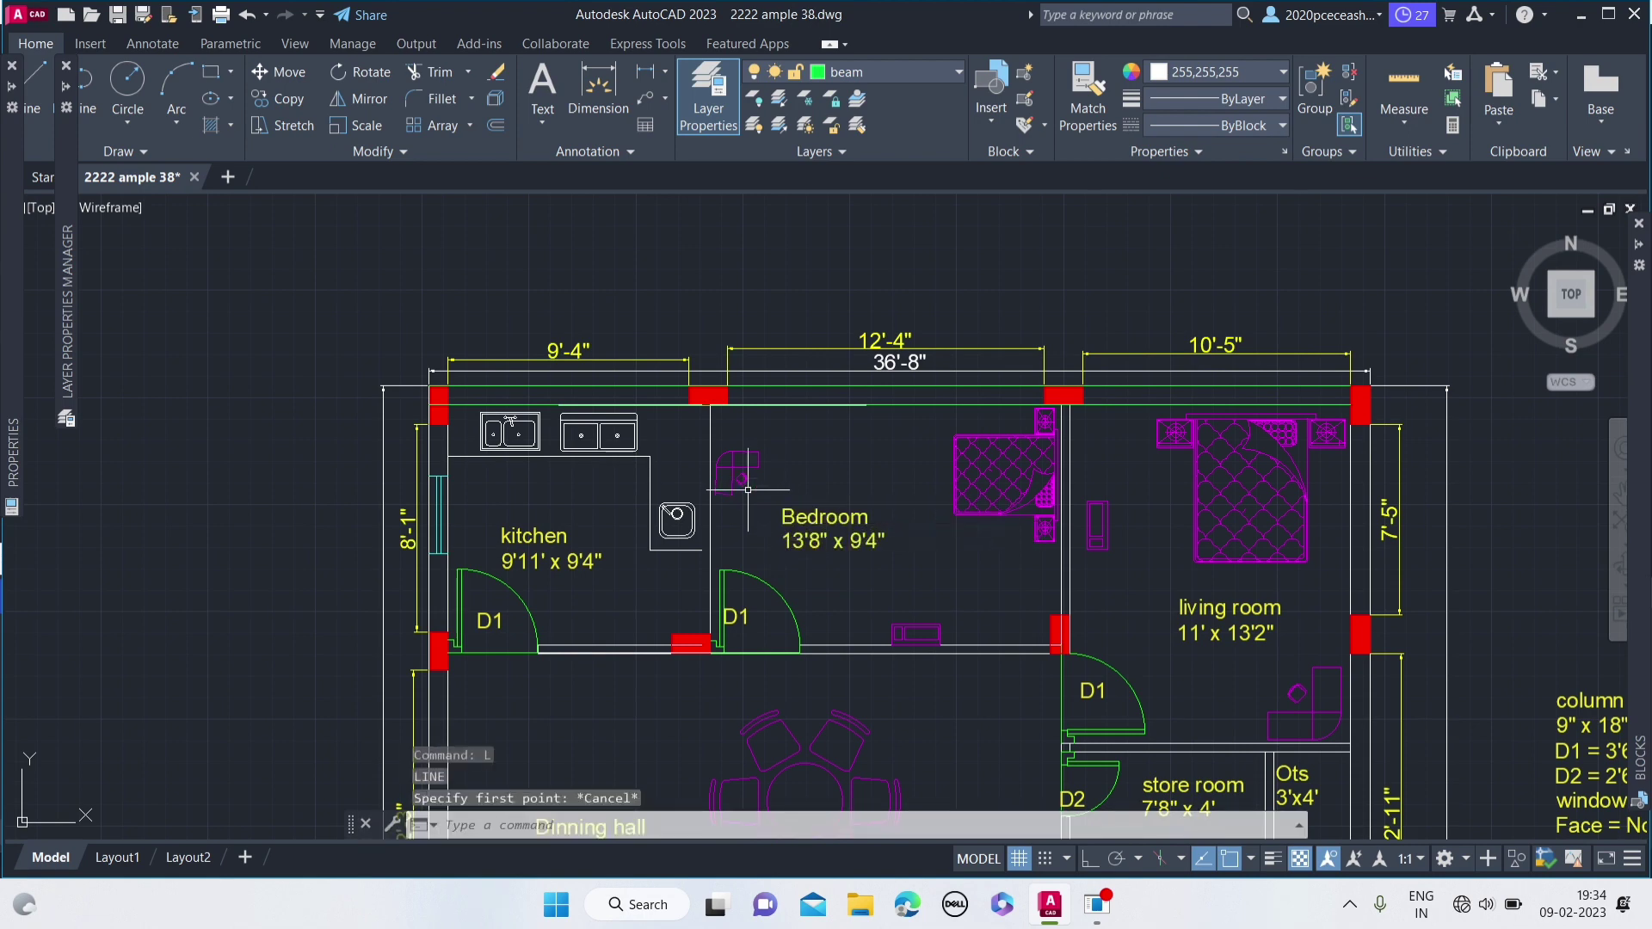
text(O)
key(Return)
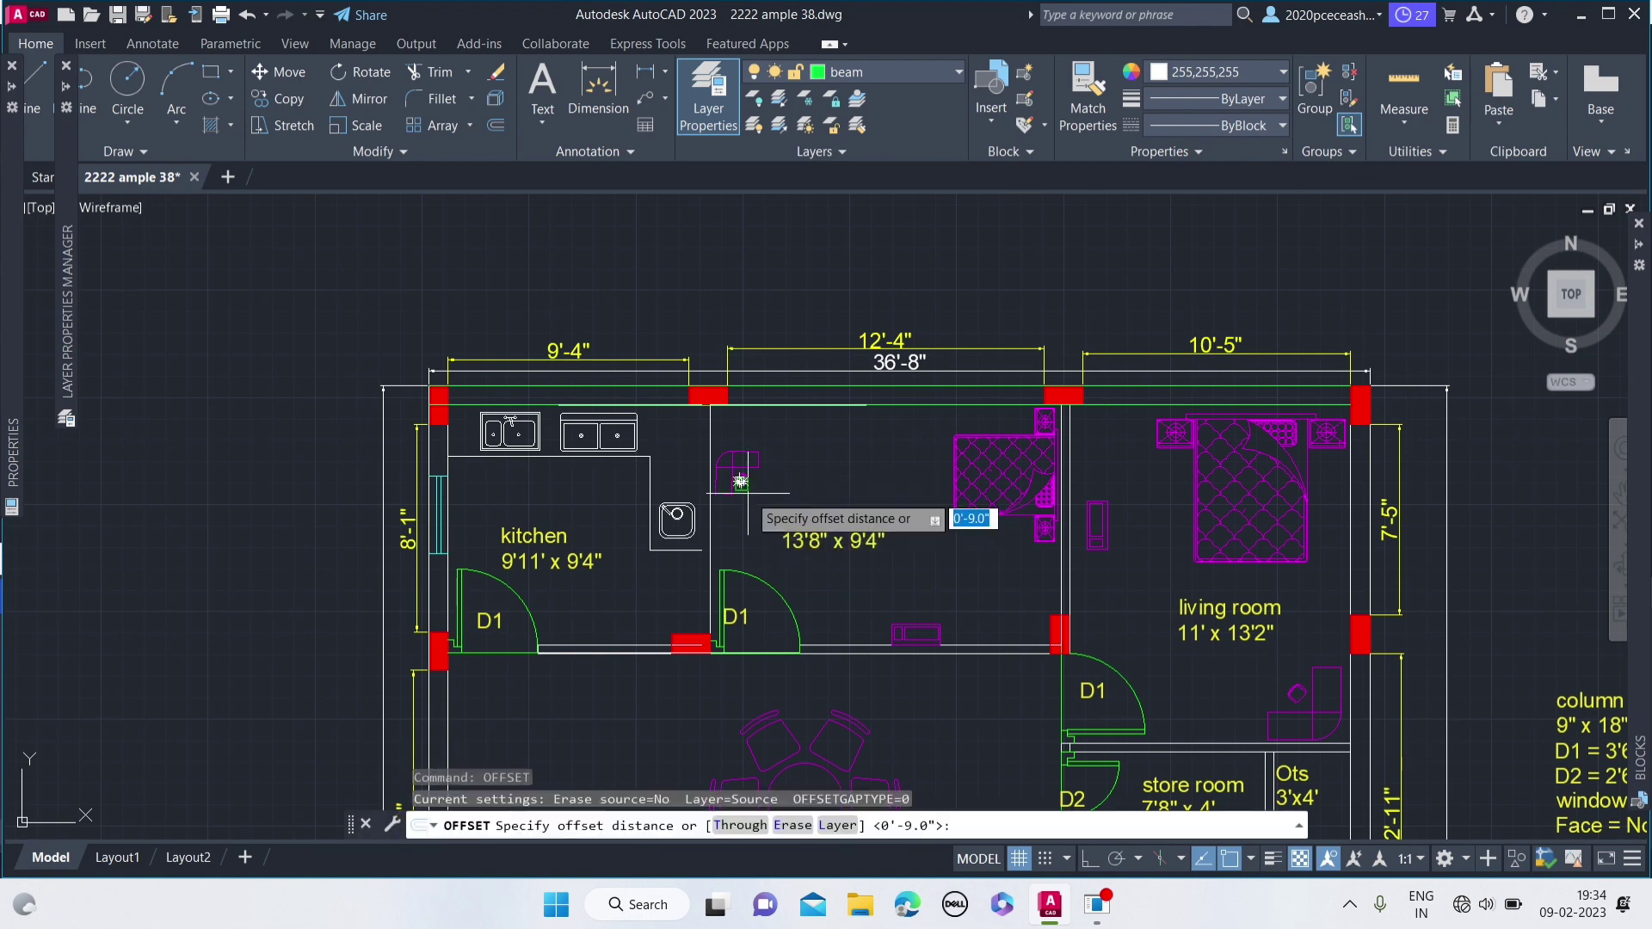
text(4)
key(Return)
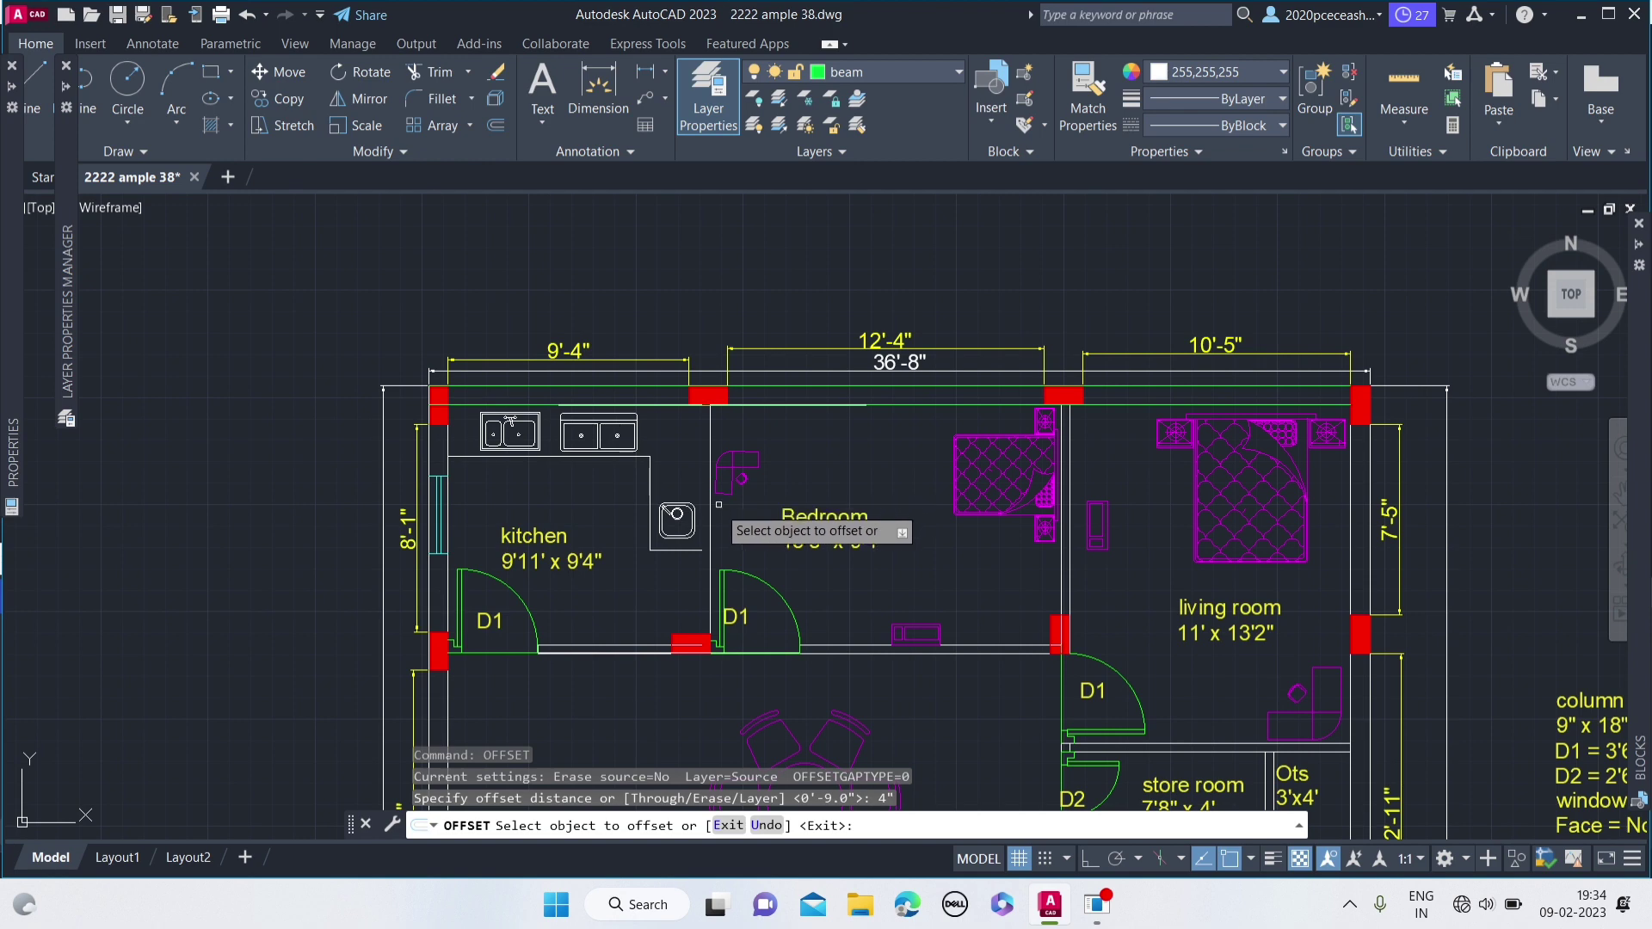
click(712, 500)
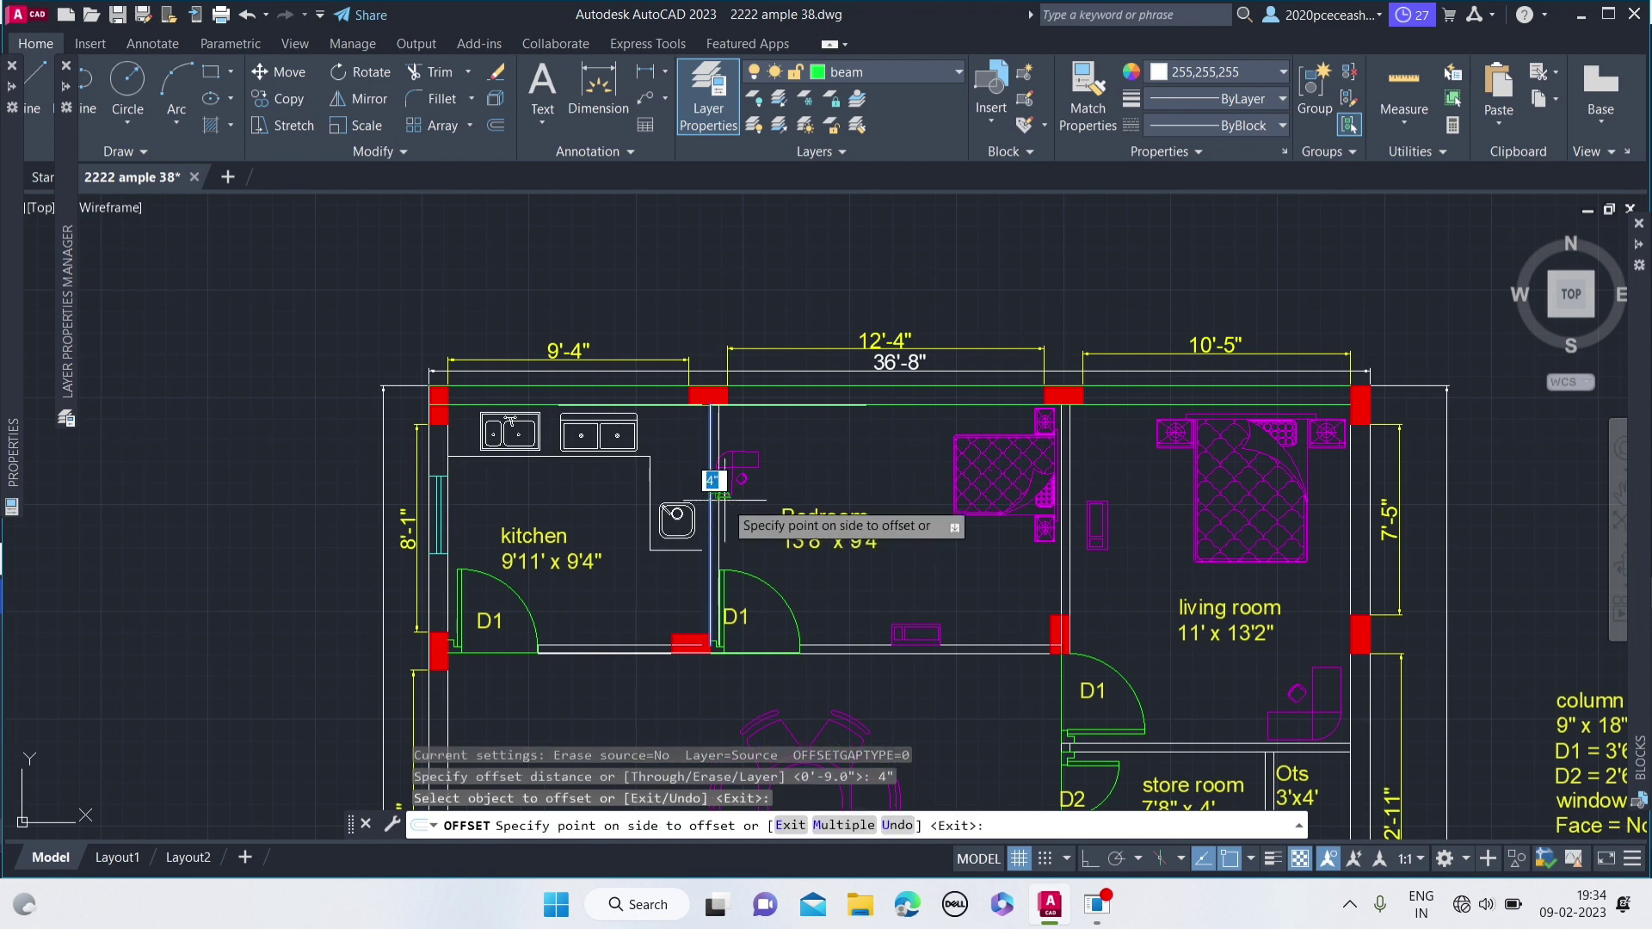
click(680, 499)
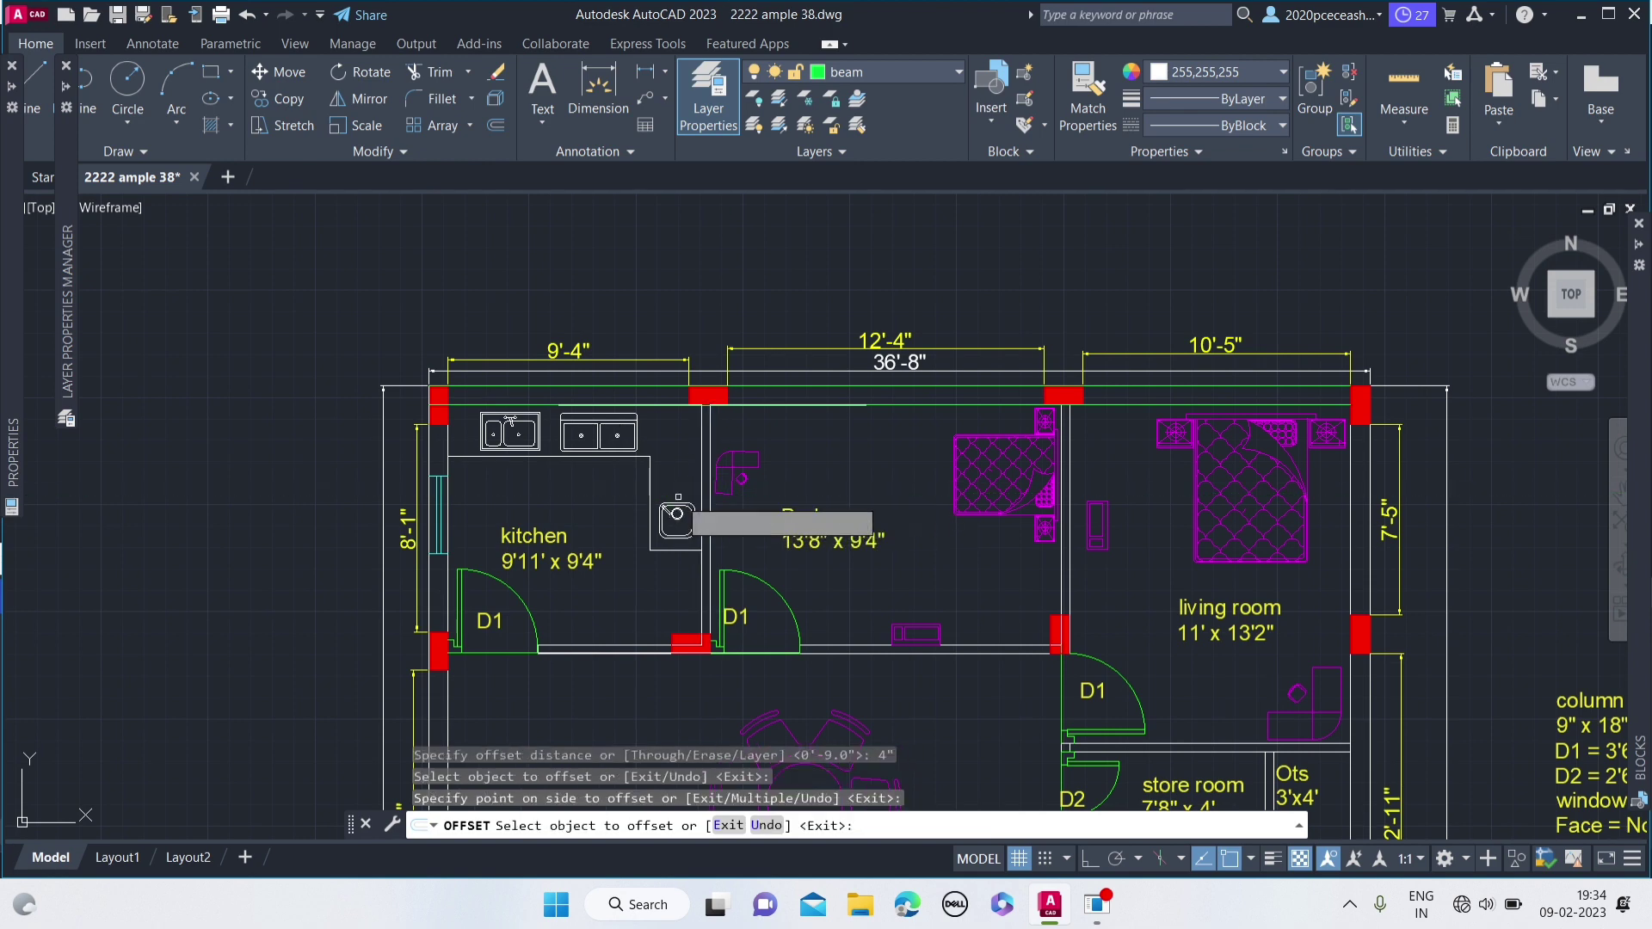
key(Escape)
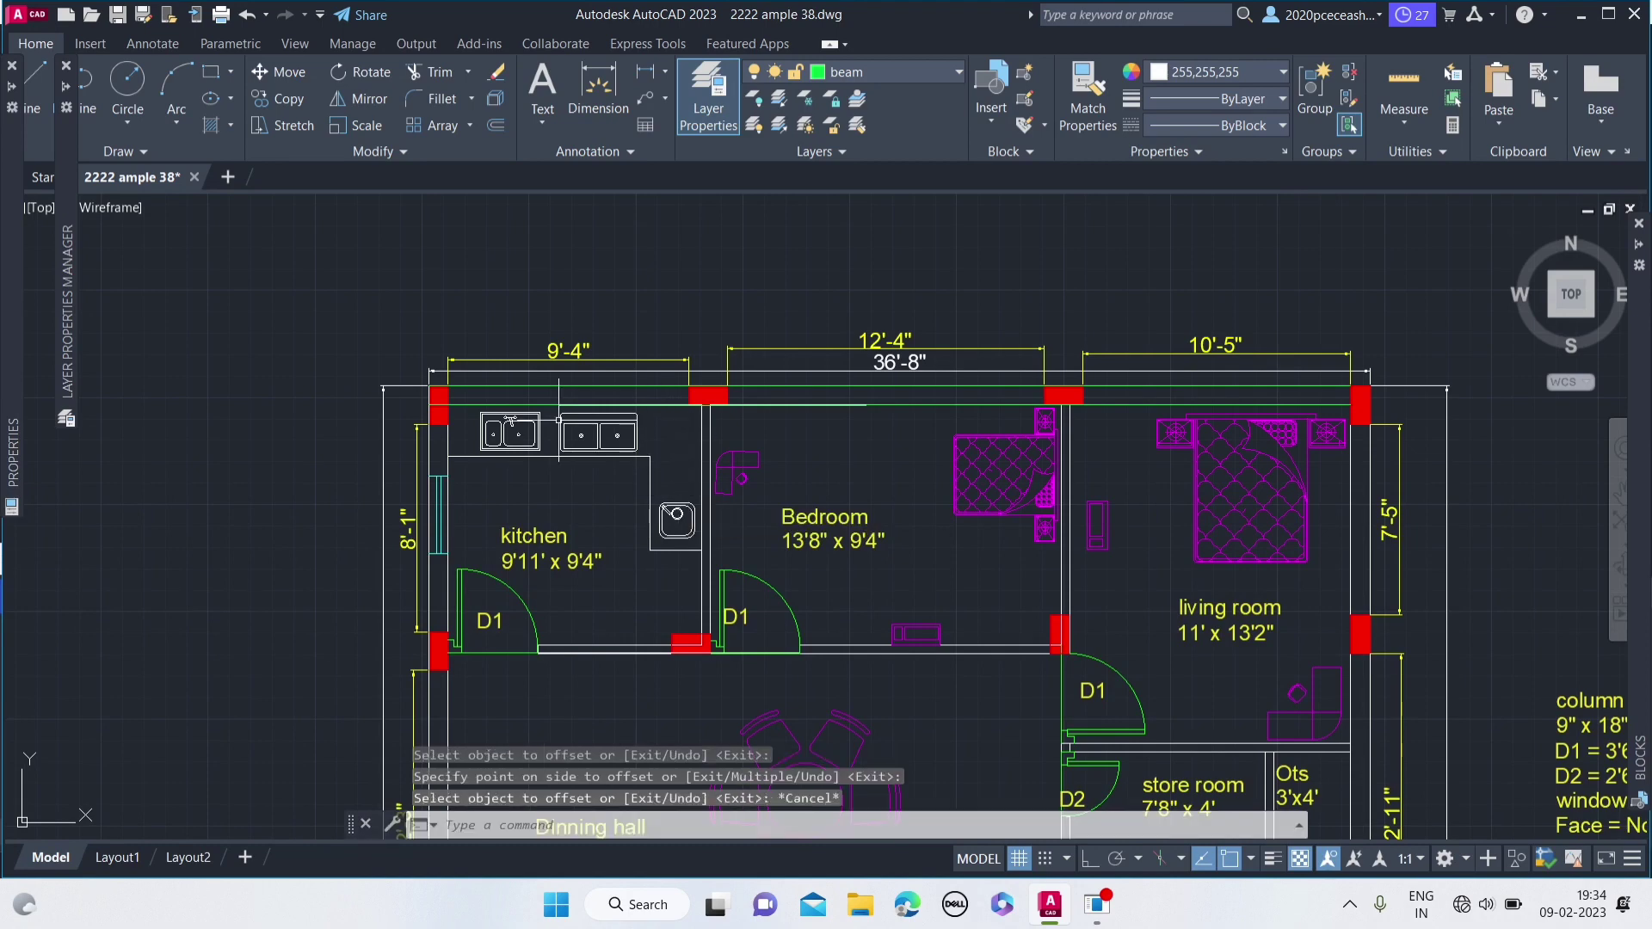
- Switch the colour to green and draw a line down the left edge to the bottom-left corner
click(1188, 73)
click(1200, 279)
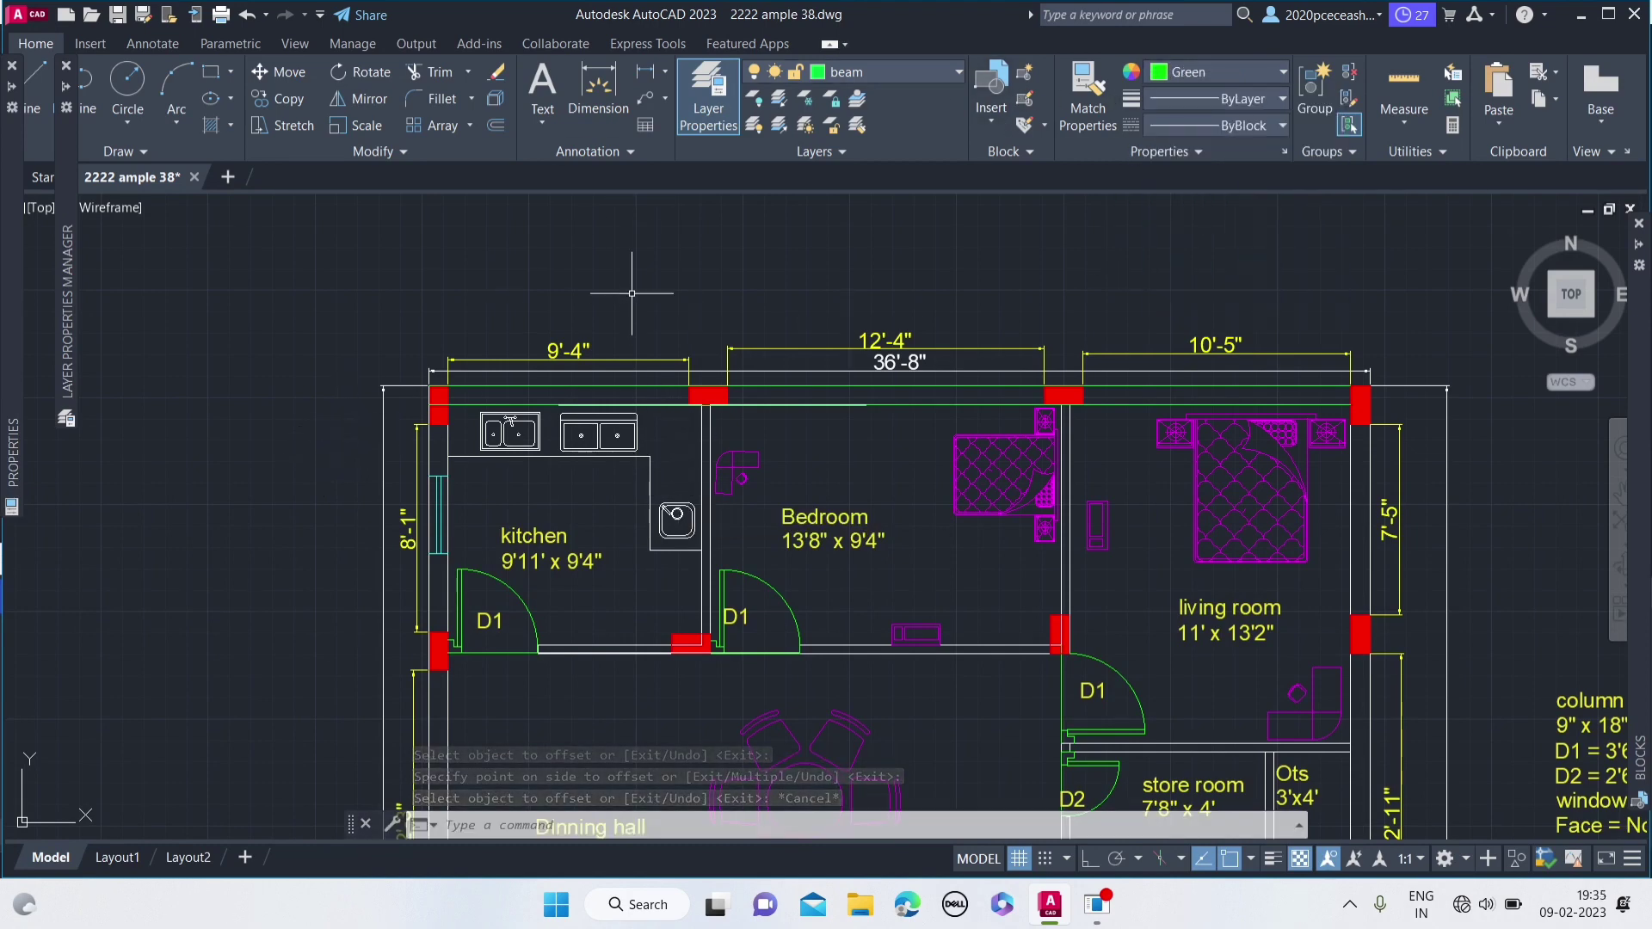
text(l)
key(Return)
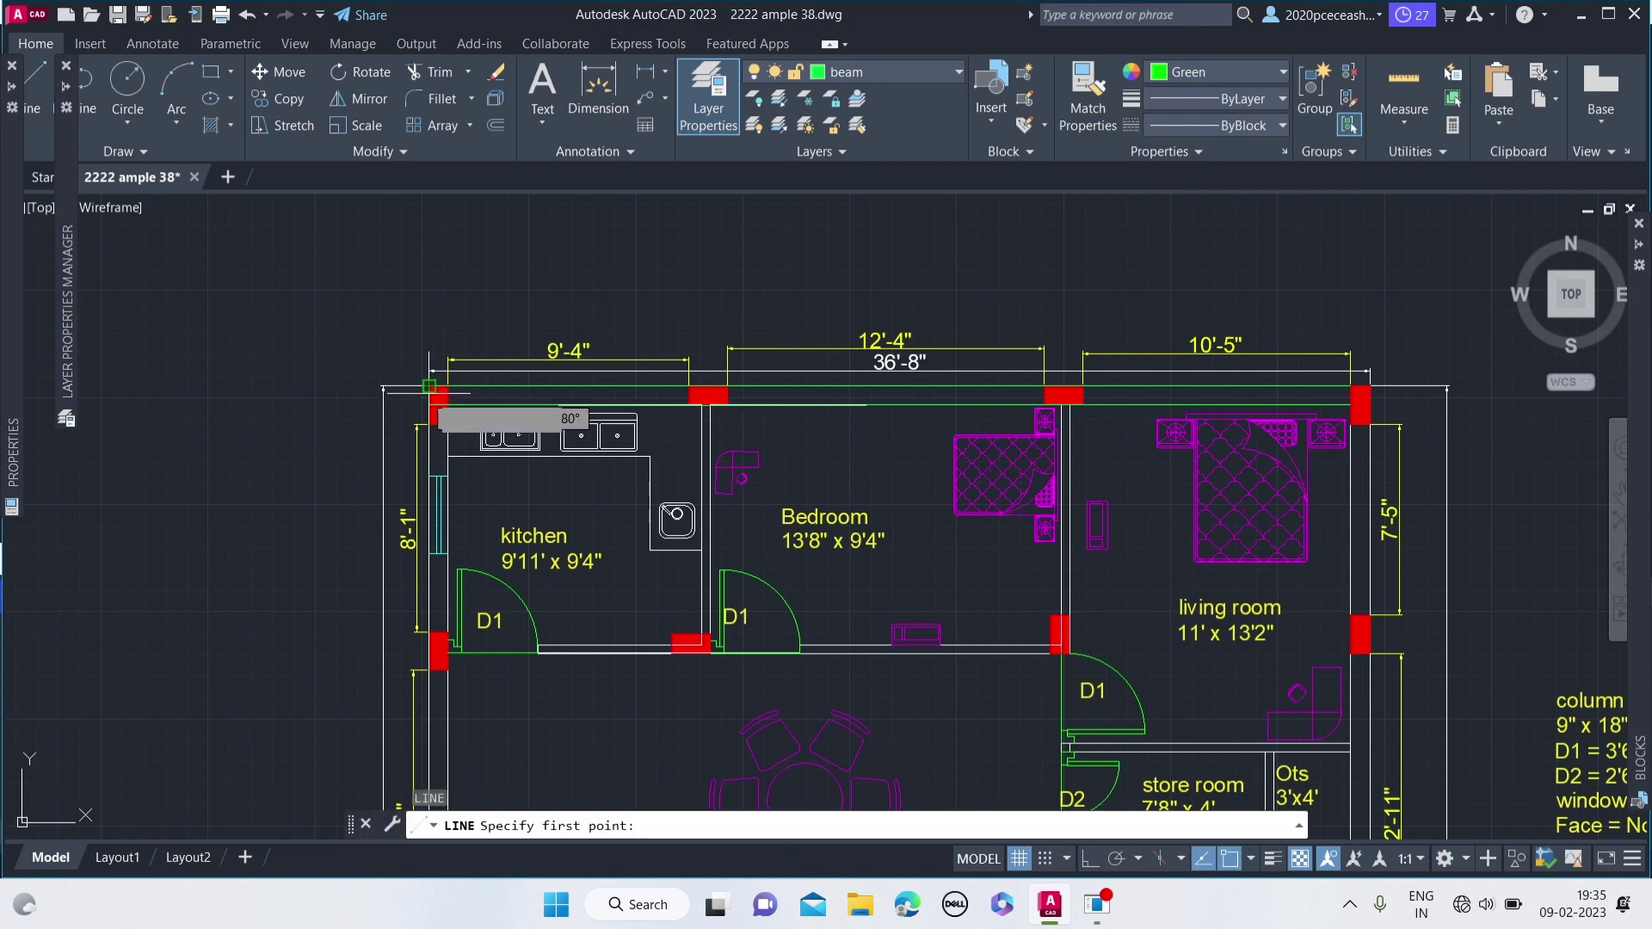
click(434, 358)
scroll(440, 361, down, 4)
scroll(443, 613, up, 5)
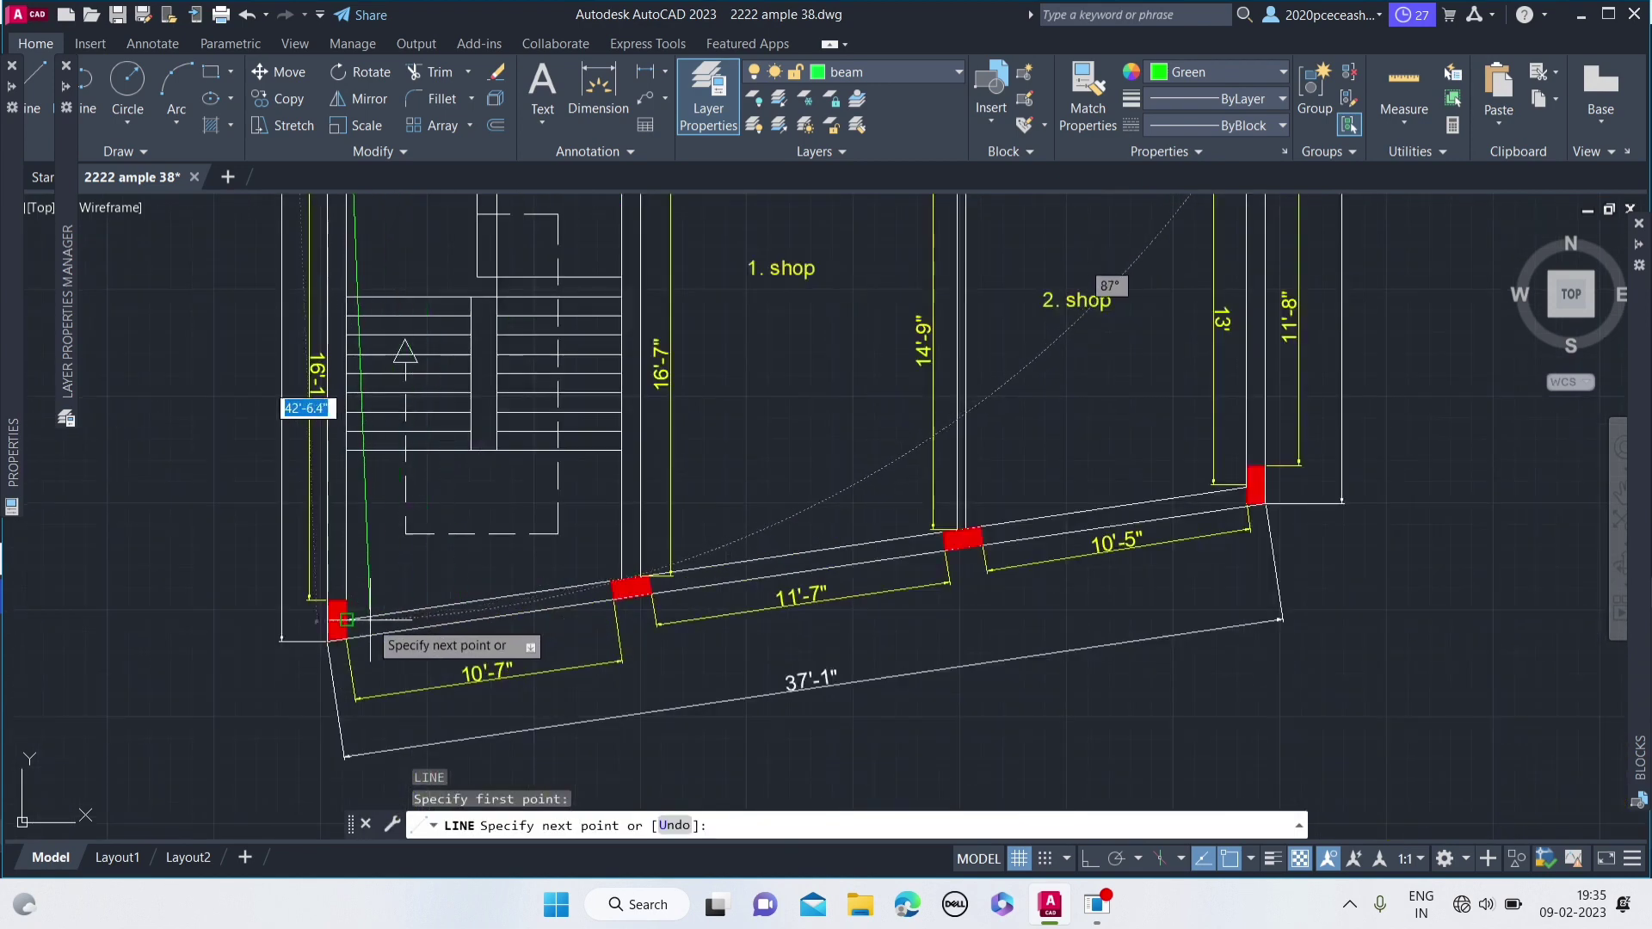
click(327, 639)
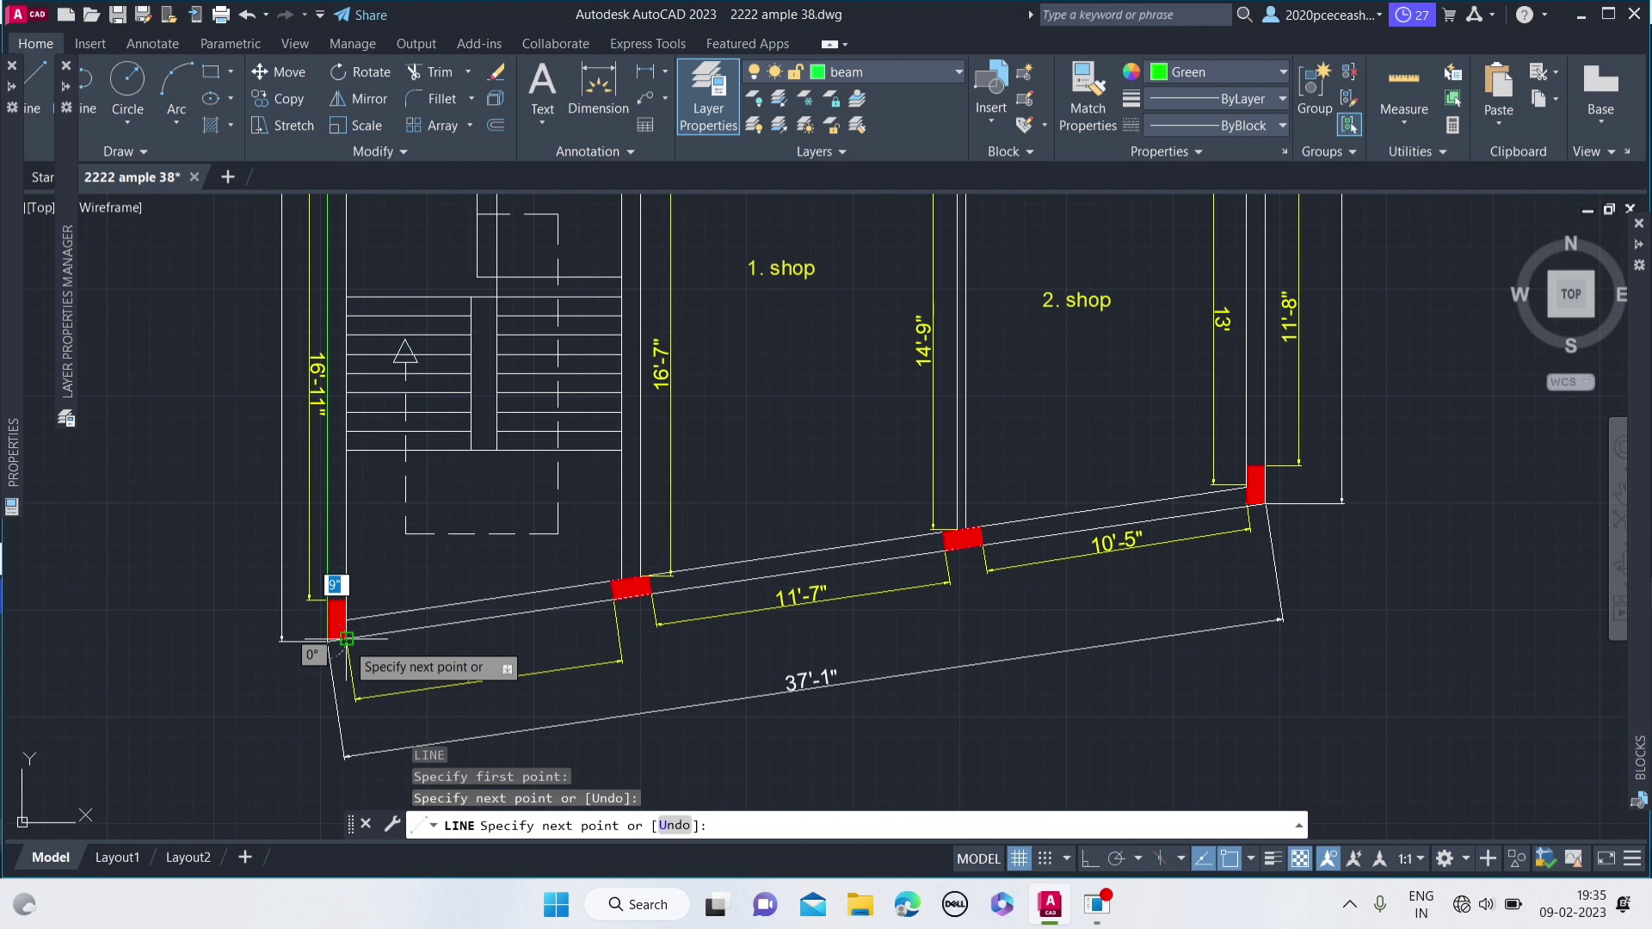
key(Escape)
scroll(331, 465, down, 3)
scroll(328, 423, up, 3)
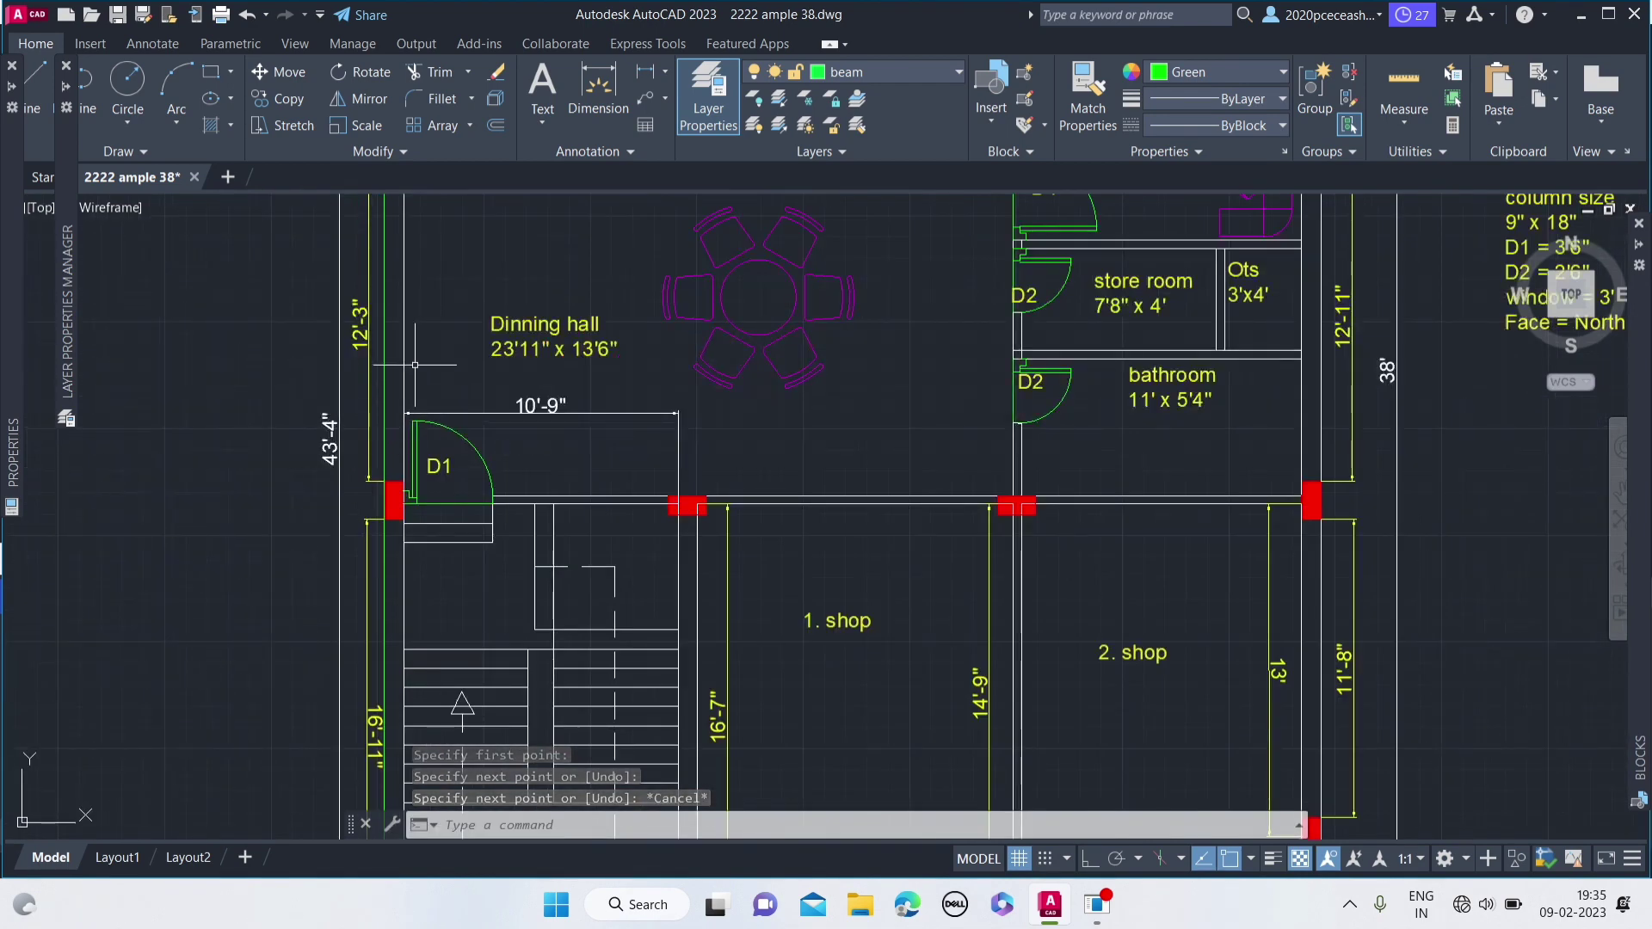
- Offset the left wall line 9 inches
text(o)
key(Return)
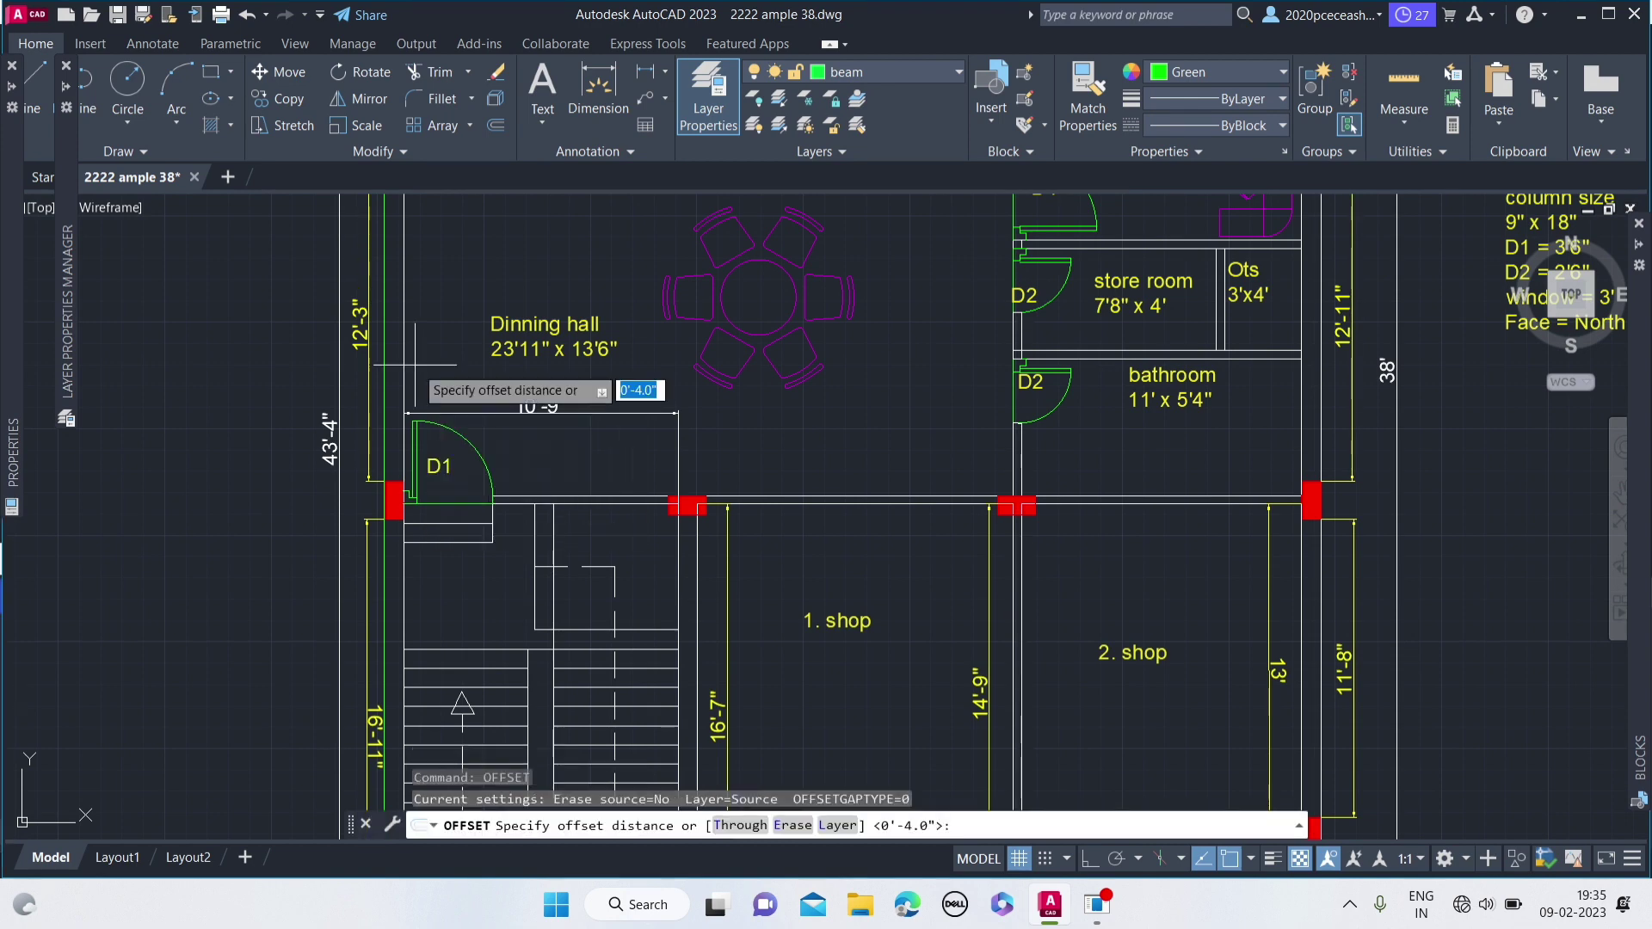
text(")
key(Return)
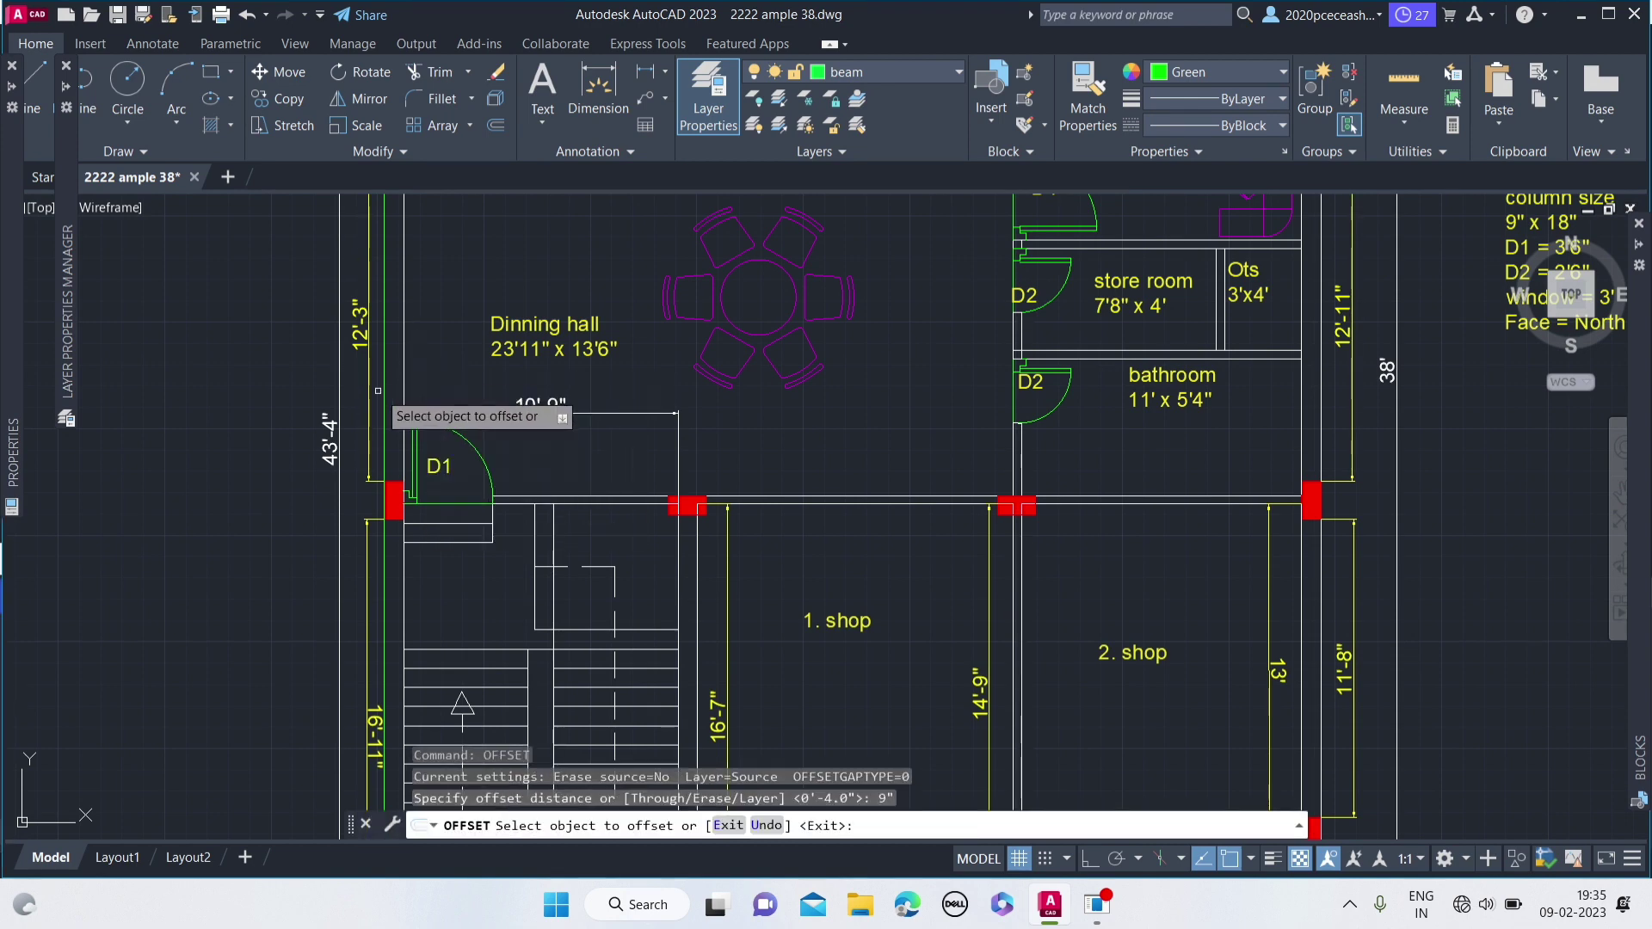
click(383, 395)
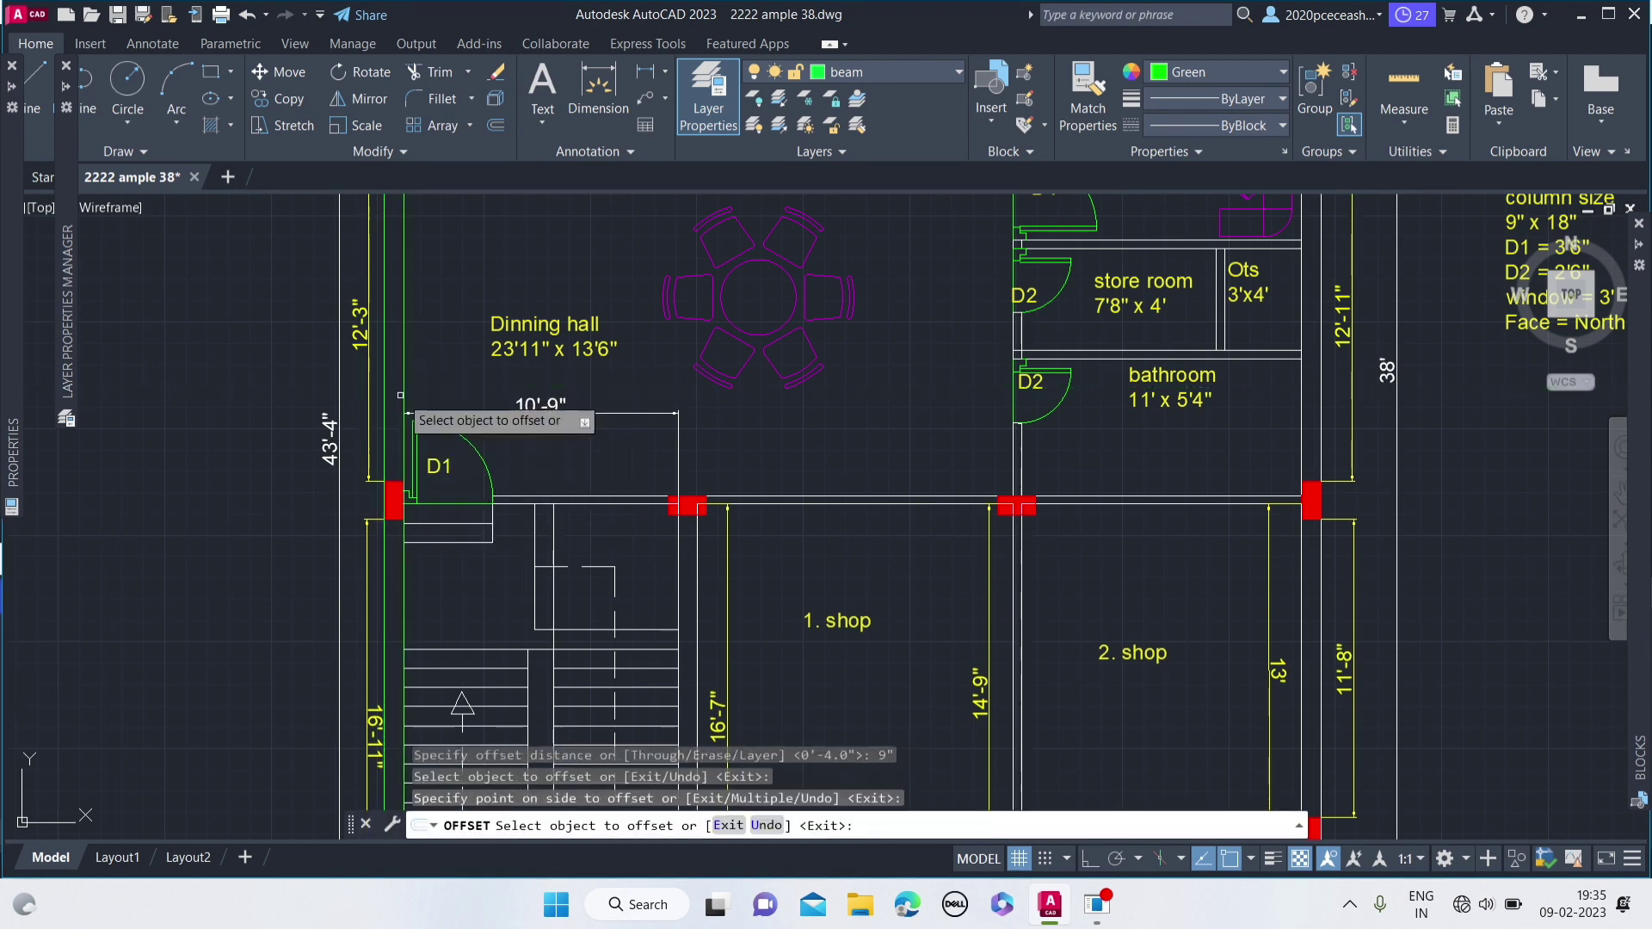
scroll(408, 396, down, 10)
key(Return)
scroll(456, 378, up, 5)
scroll(456, 379, up, 5)
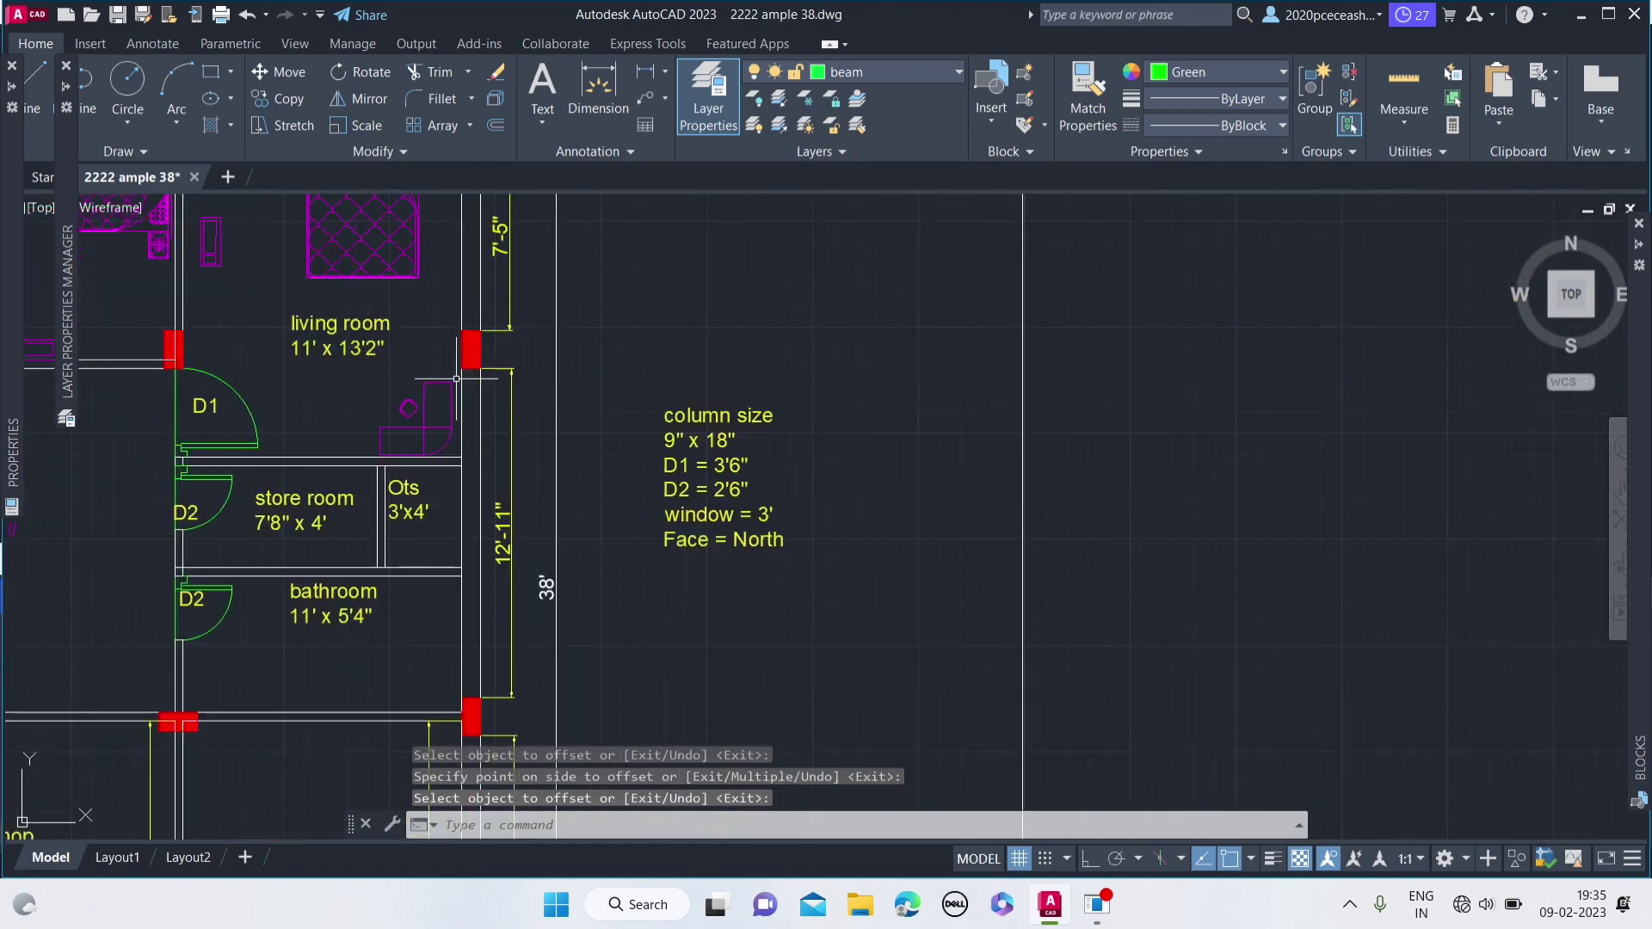
scroll(509, 373, down, 4)
scroll(439, 328, up, 4)
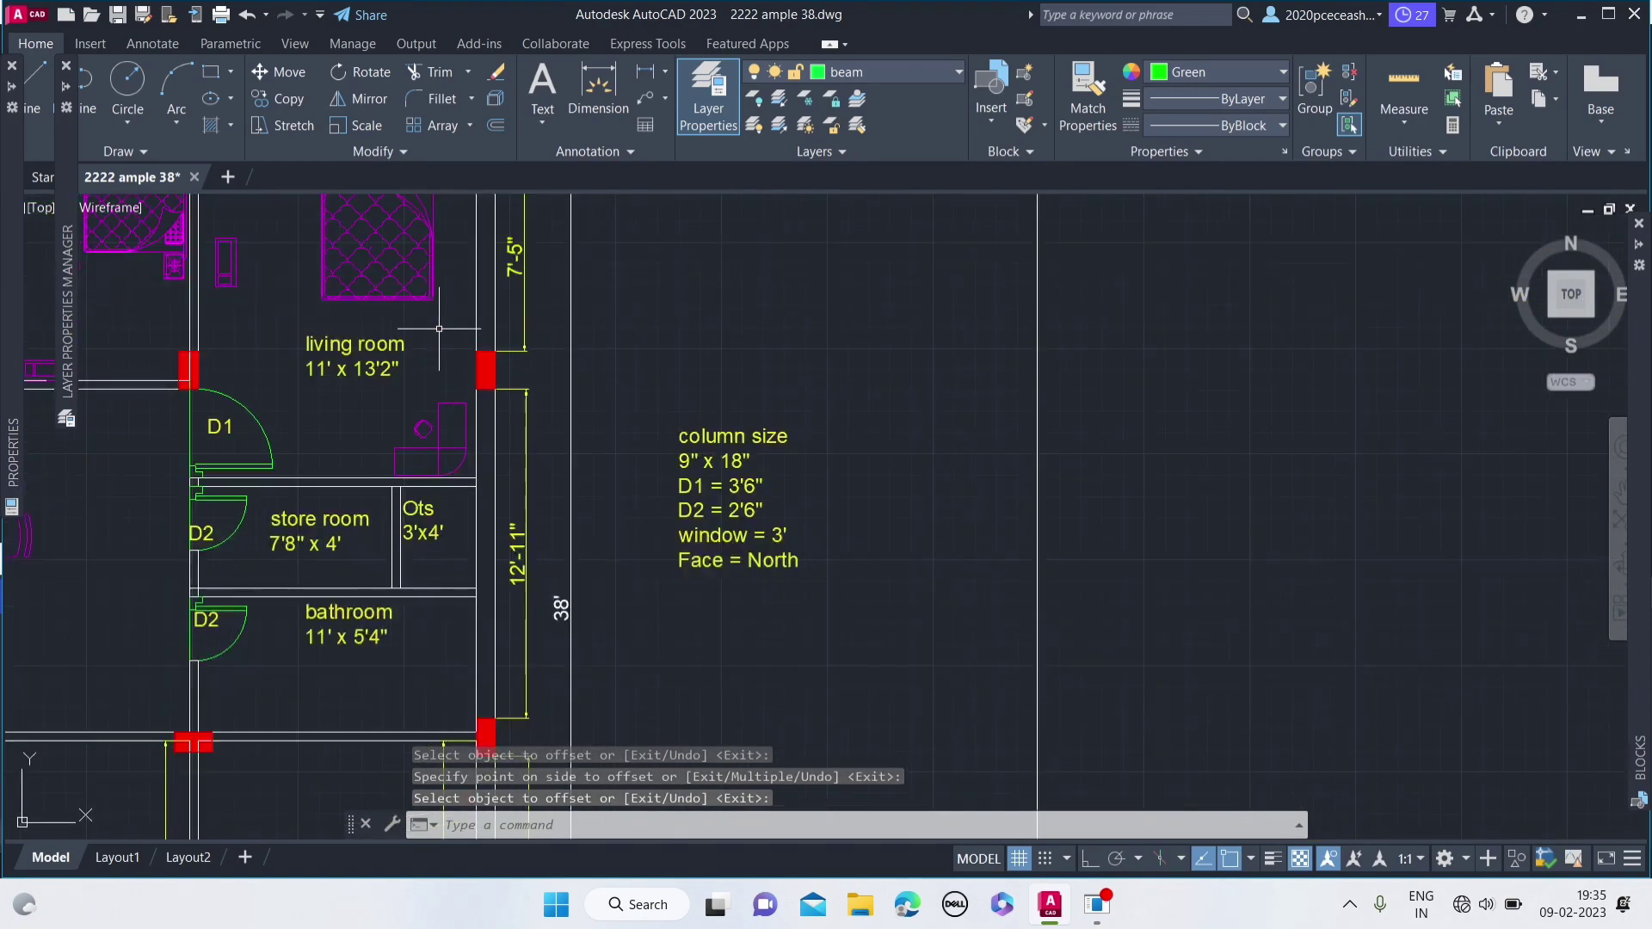
- Draw a line from the top-right wall corner down to the lower-right shop corner
text(l)
key(Return)
scroll(482, 404, down, 4)
scroll(470, 293, up, 4)
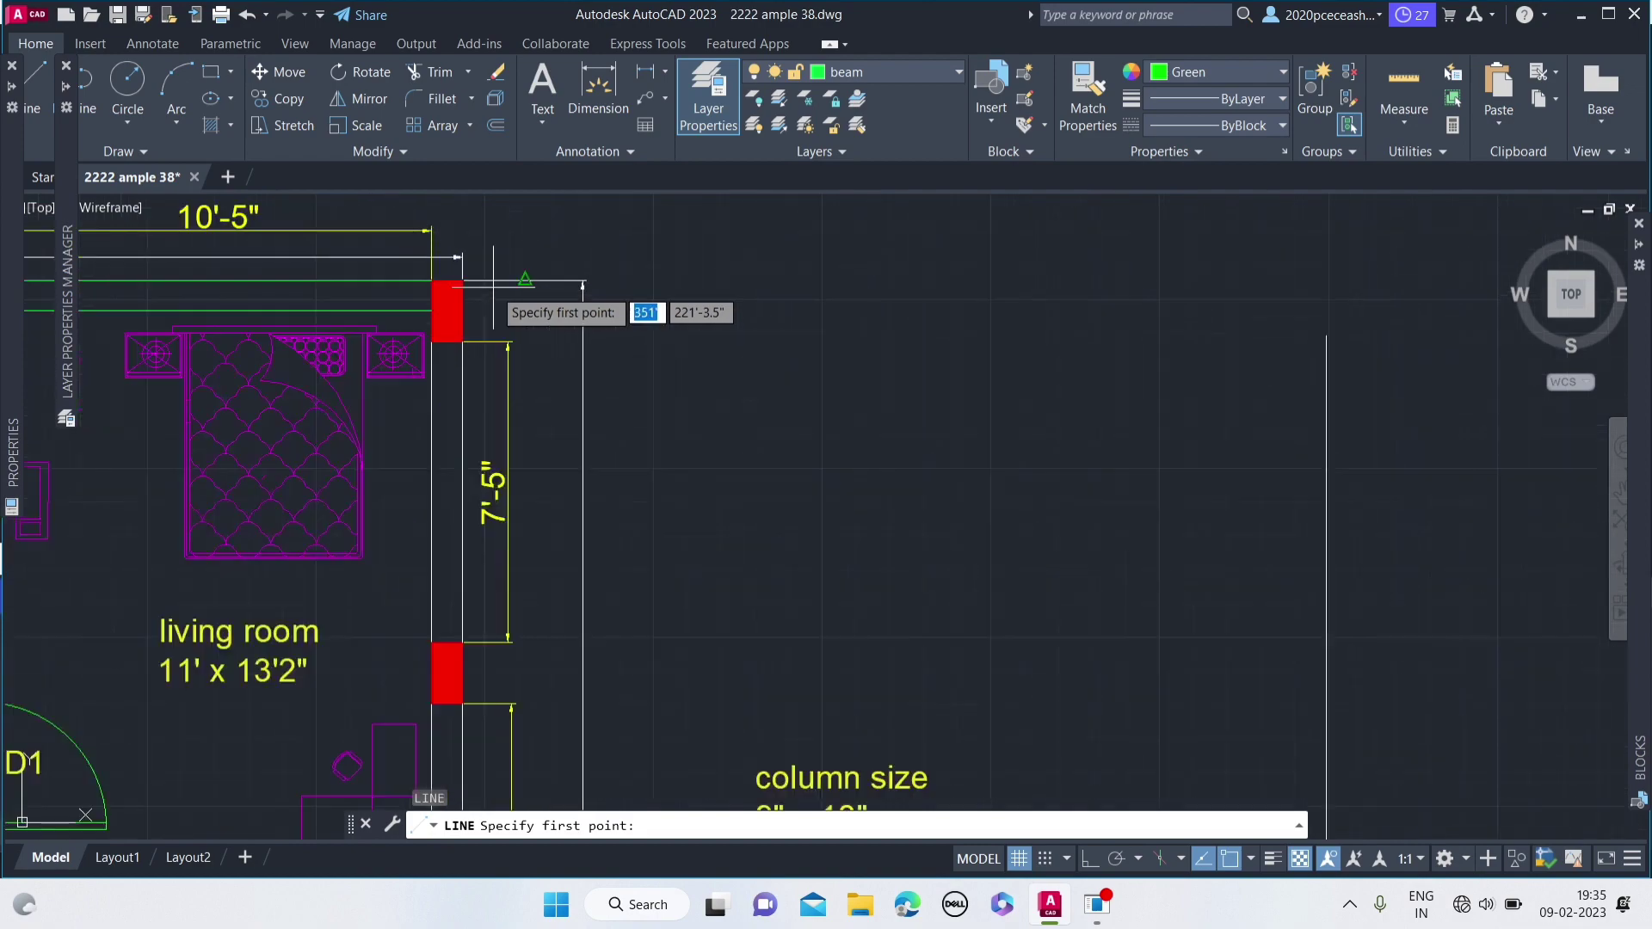
click(470, 294)
scroll(482, 297, down, 5)
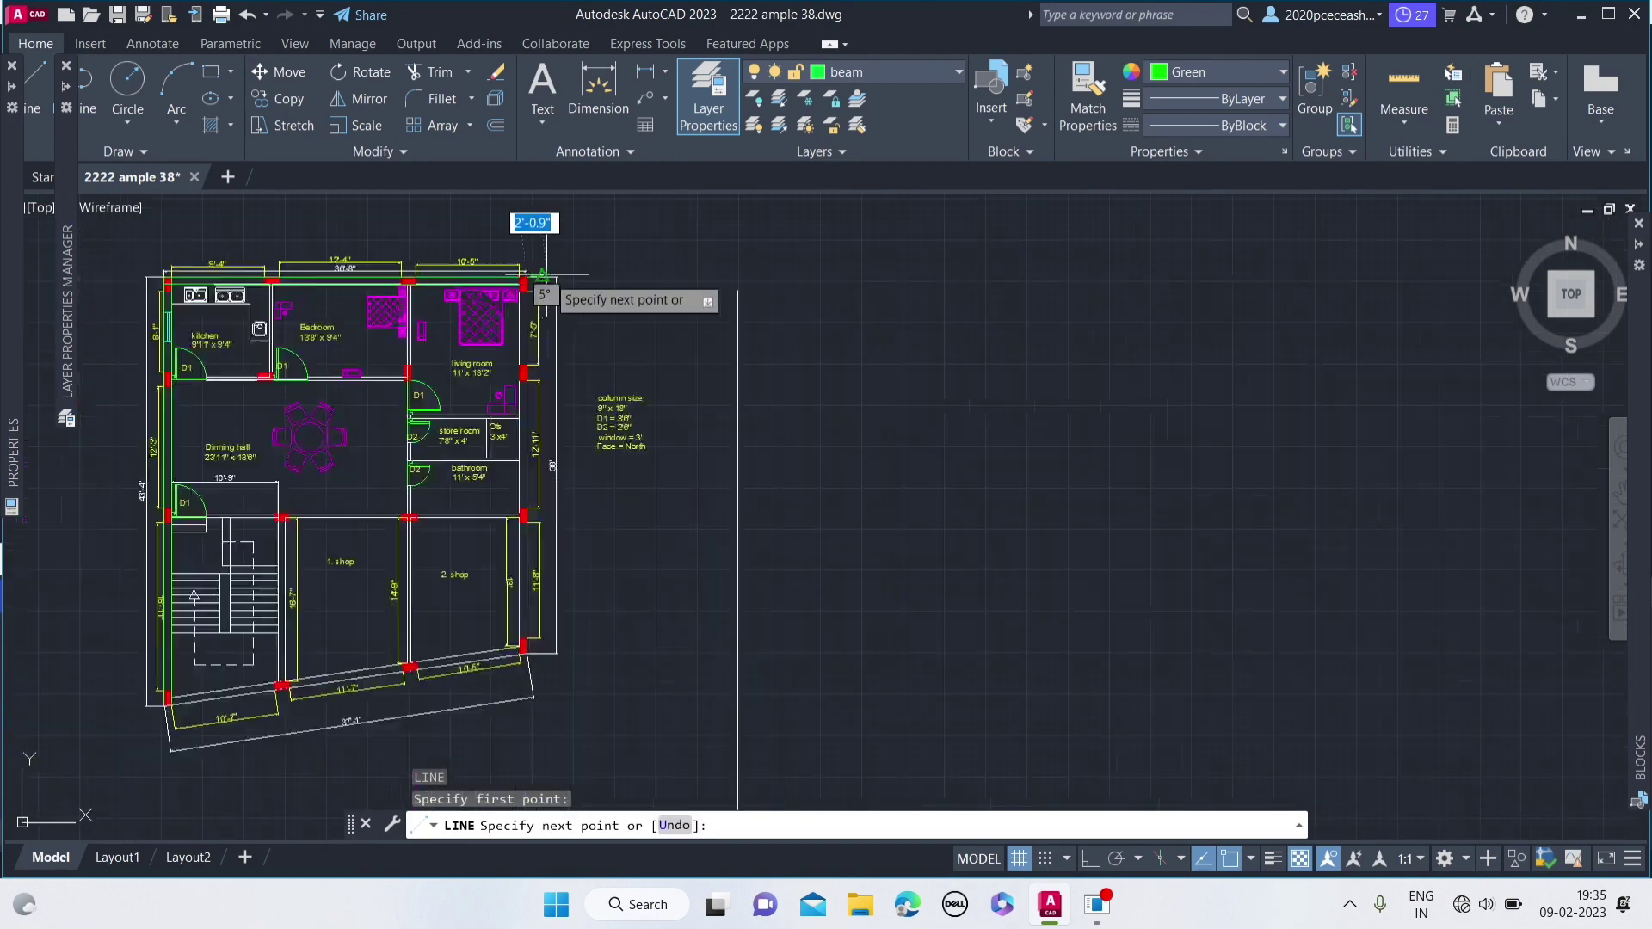
scroll(522, 505, up, 5)
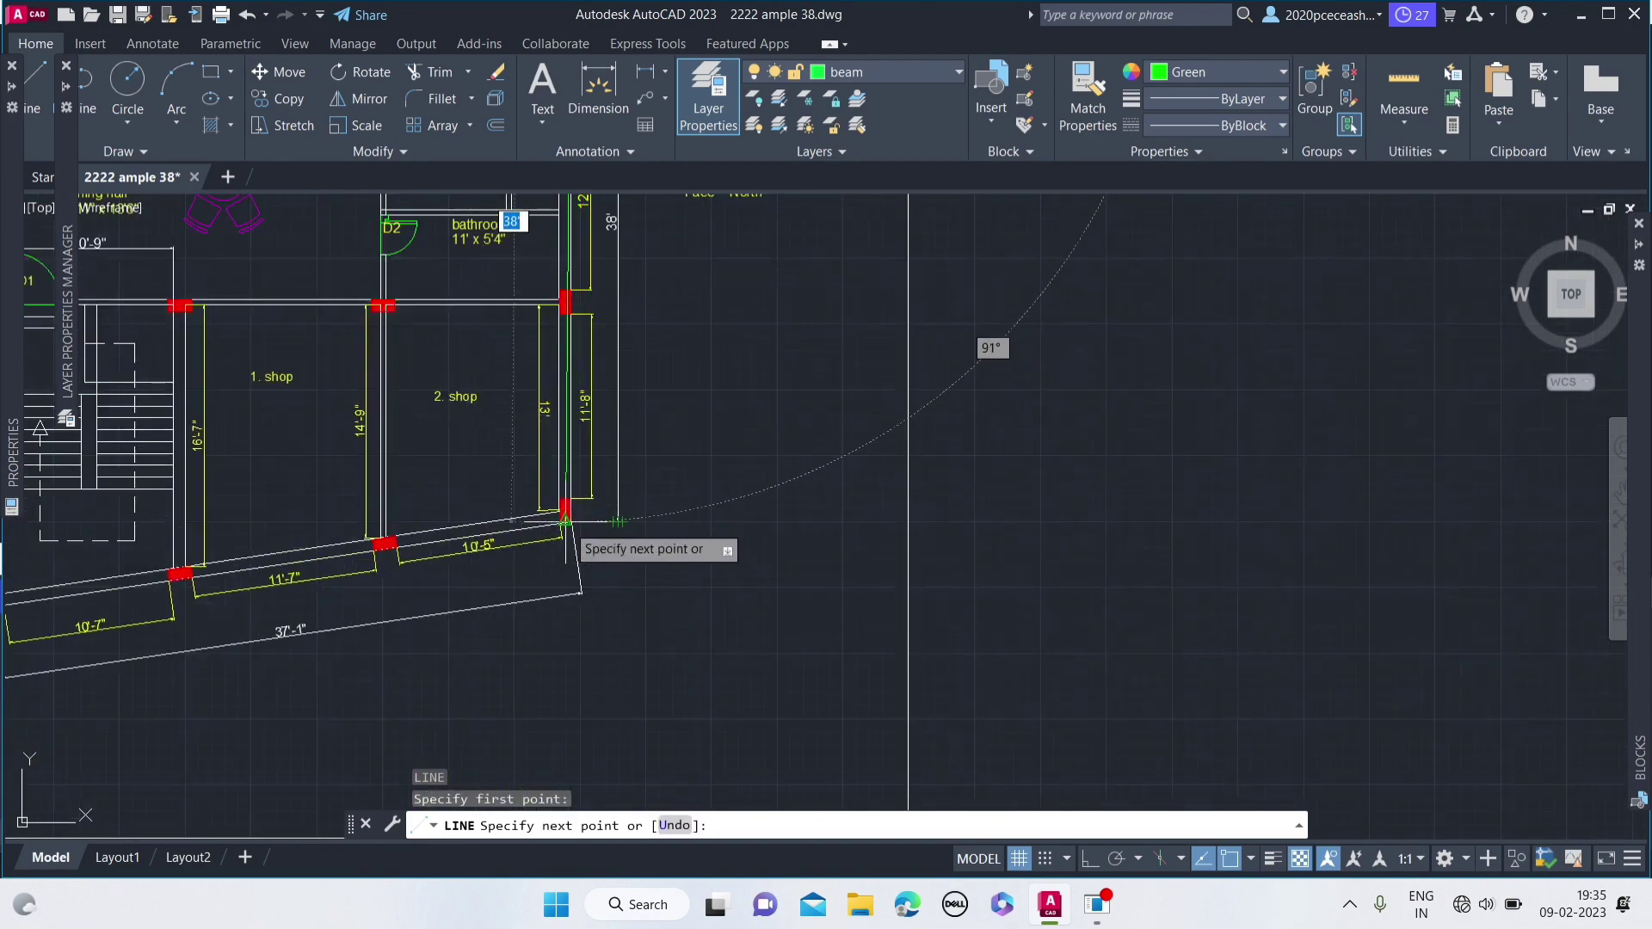
click(570, 521)
key(Return)
scroll(522, 313, up, 4)
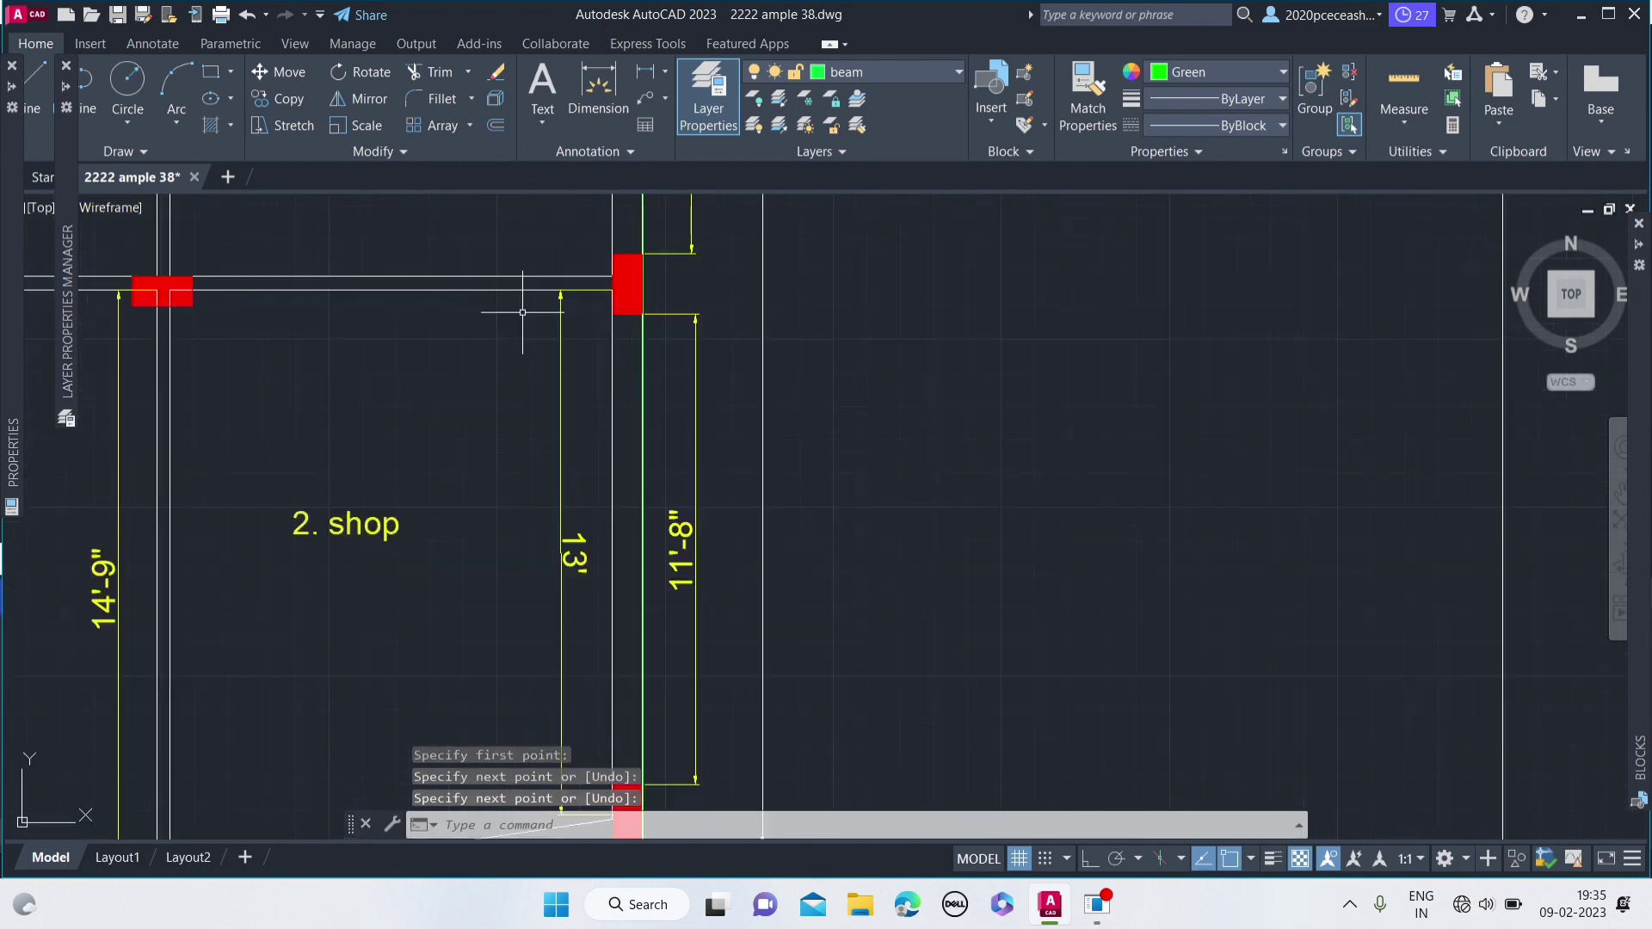
- Offset the right-edge vertical line 9 inches
text(o)
key(Return)
text(9)
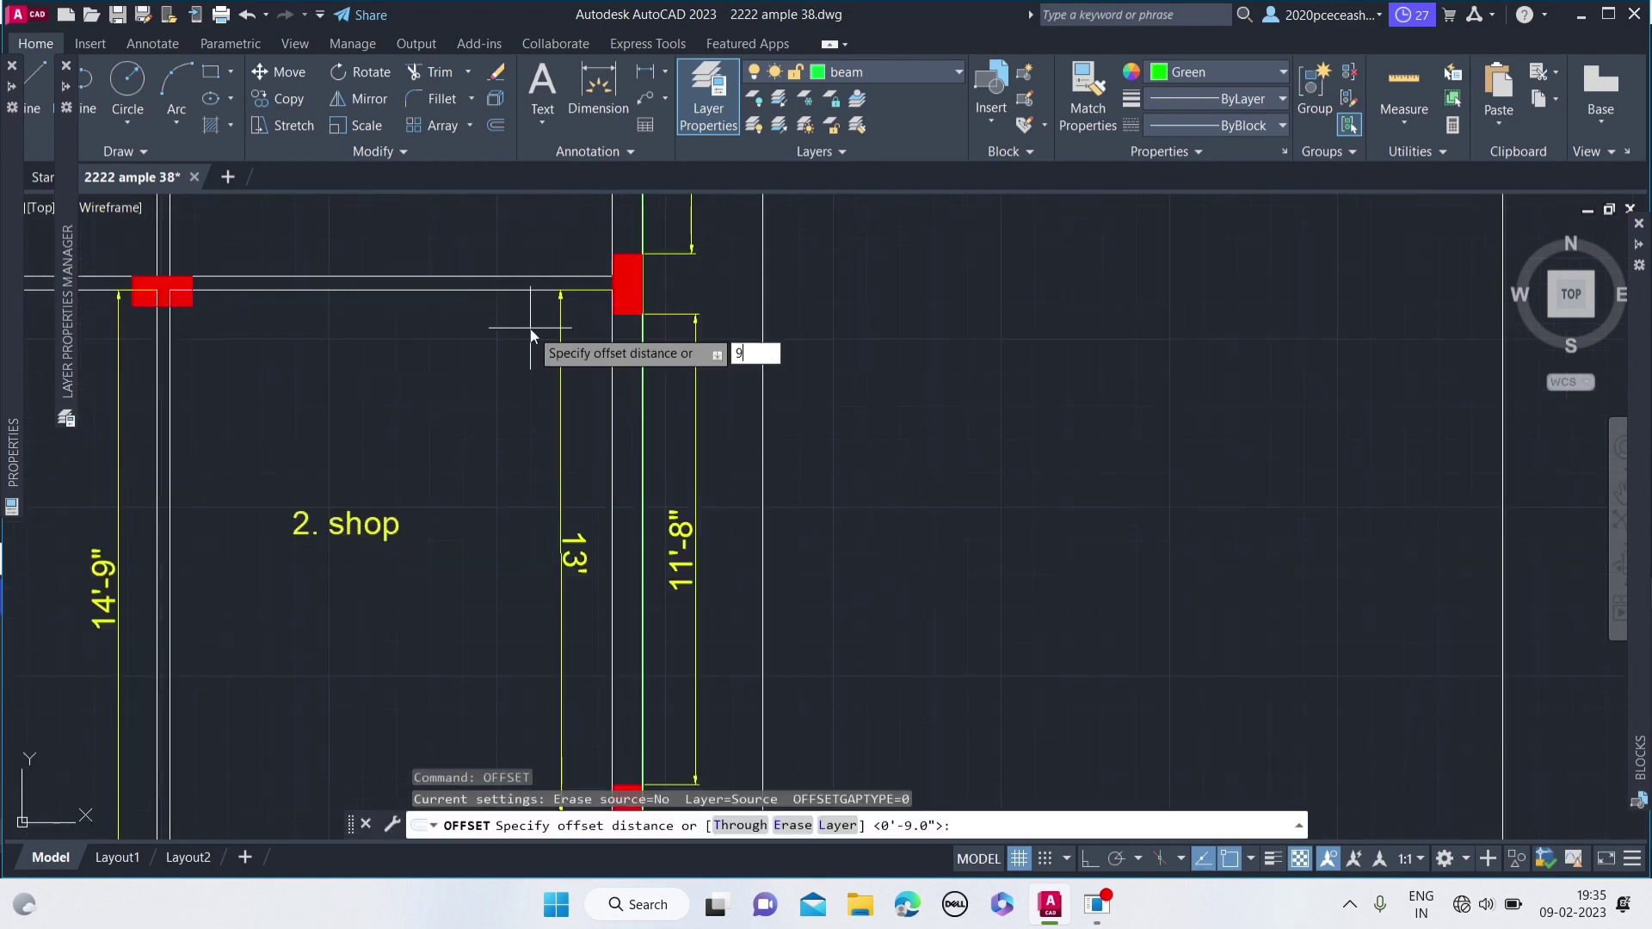
key(Return)
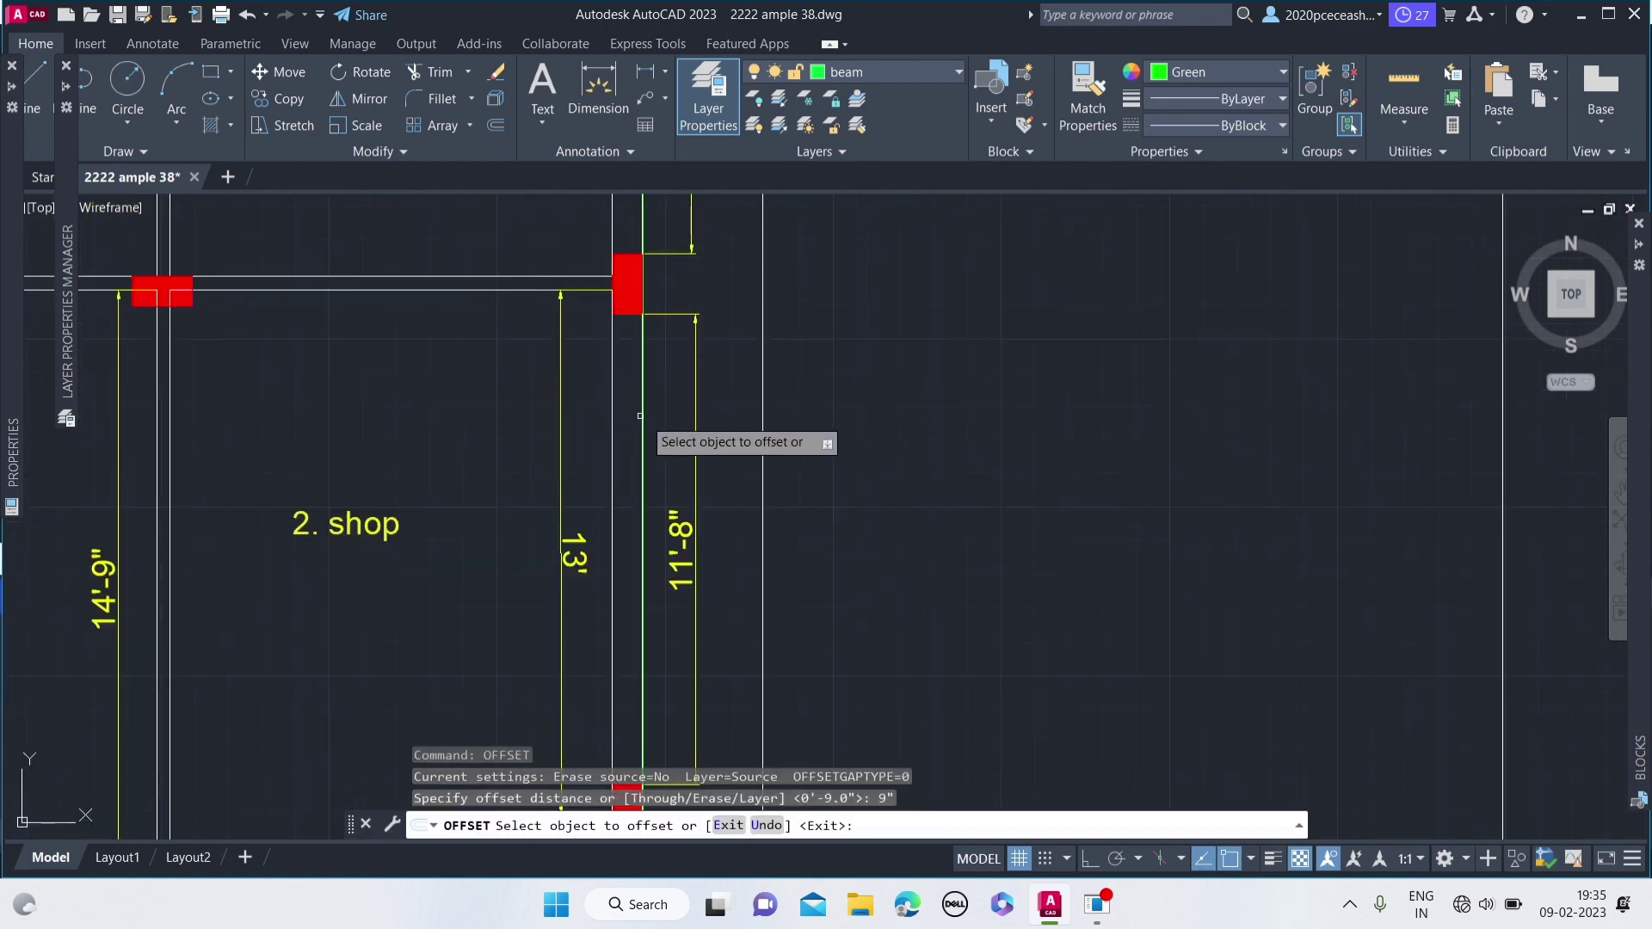
click(644, 418)
key(Return)
scroll(669, 411, down, 5)
scroll(473, 488, up, 3)
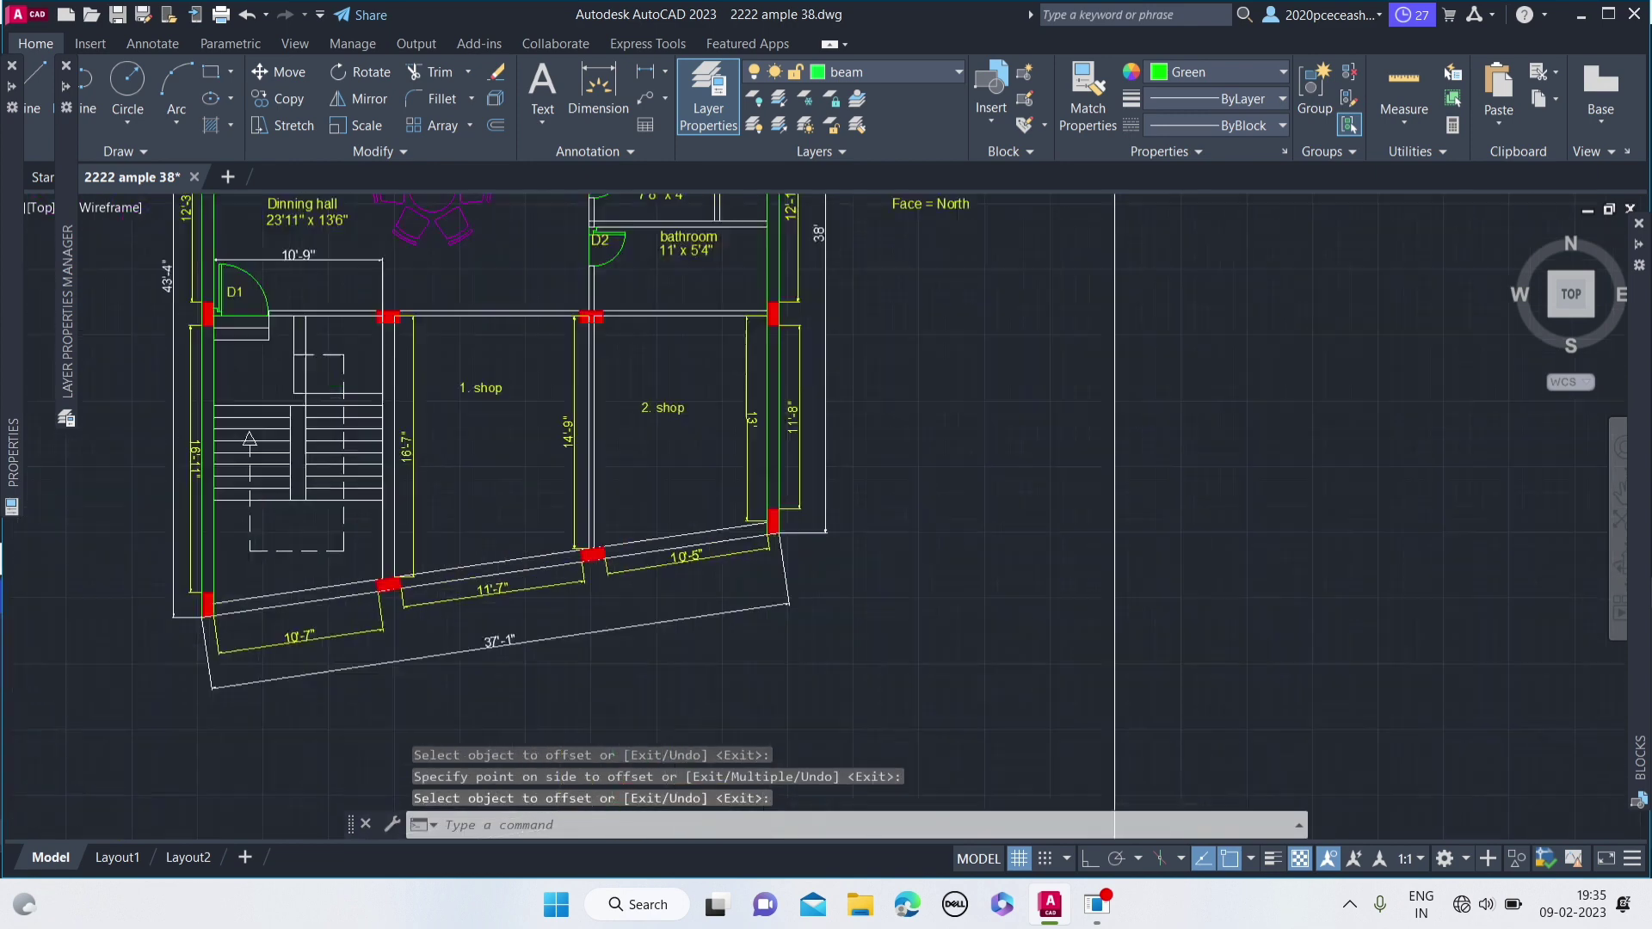
scroll(396, 574, up, 2)
- Draw a line along the slanted bottom wall between the lower-right and lower-left corners
text(l)
key(Return)
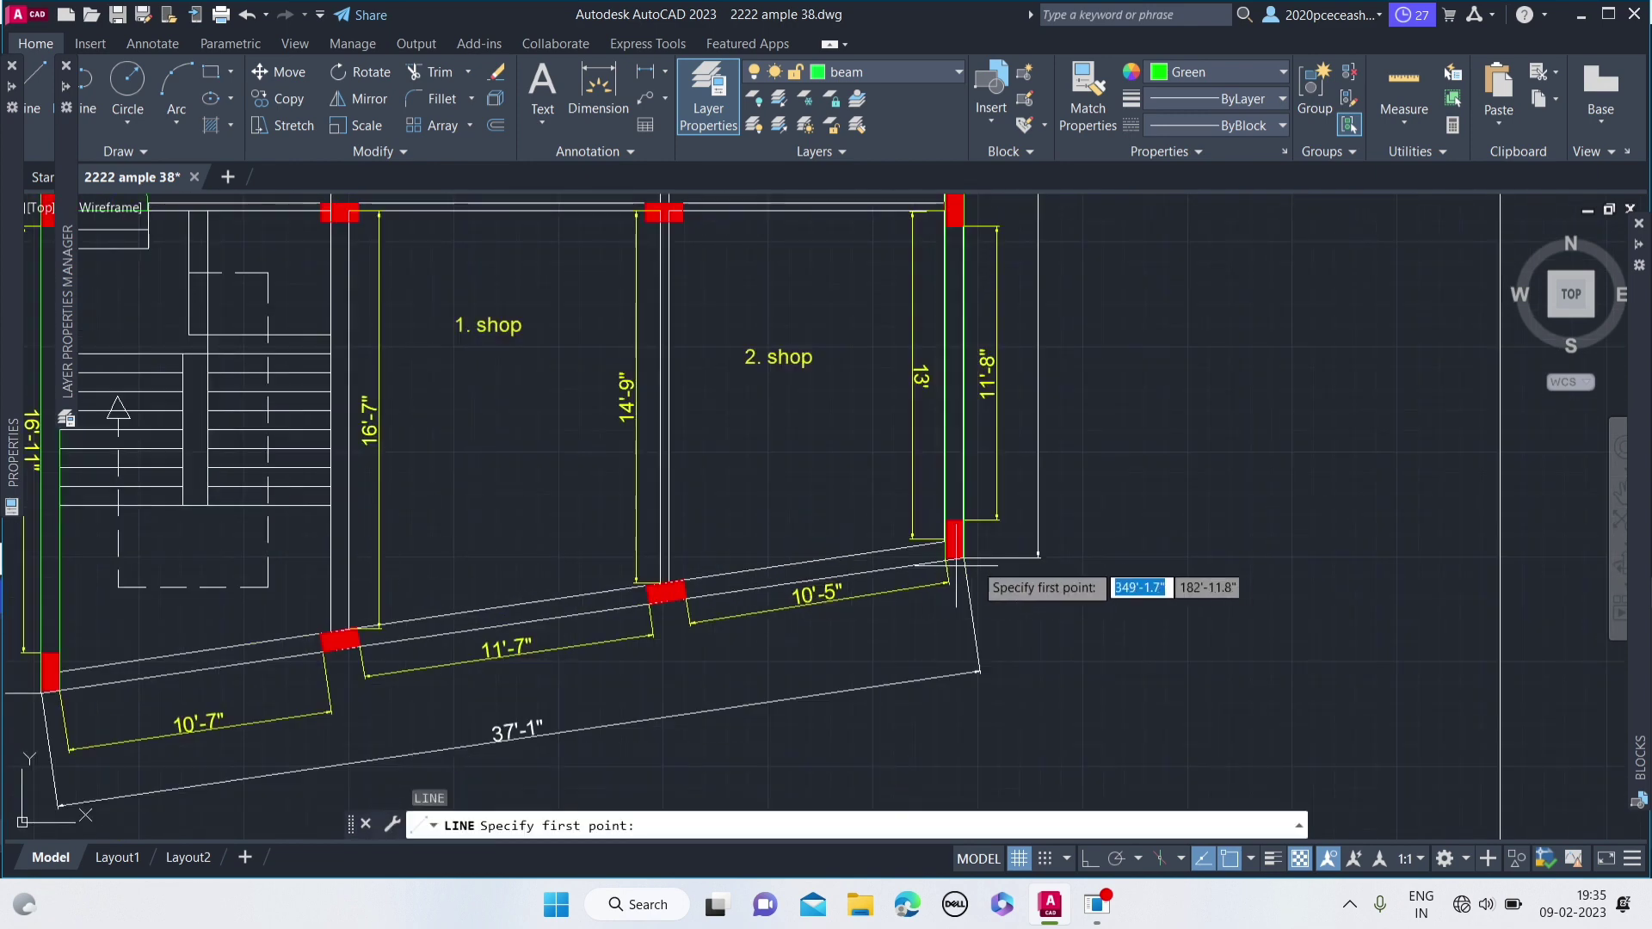
click(979, 670)
scroll(988, 544, down, 4)
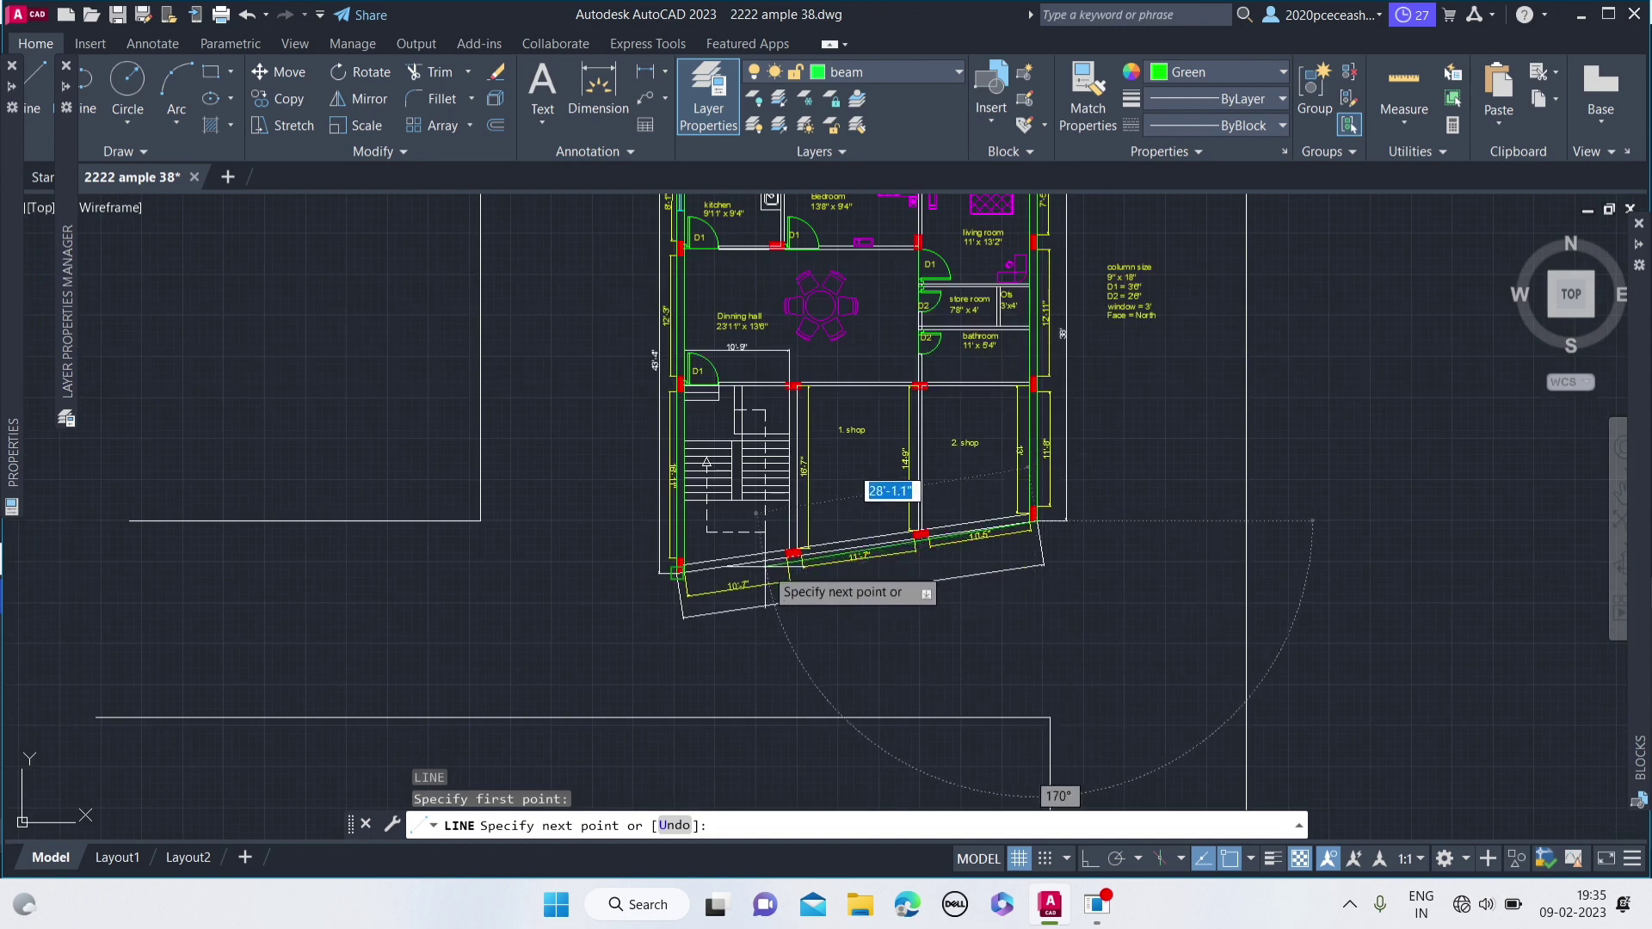
scroll(688, 559, up, 6)
click(400, 600)
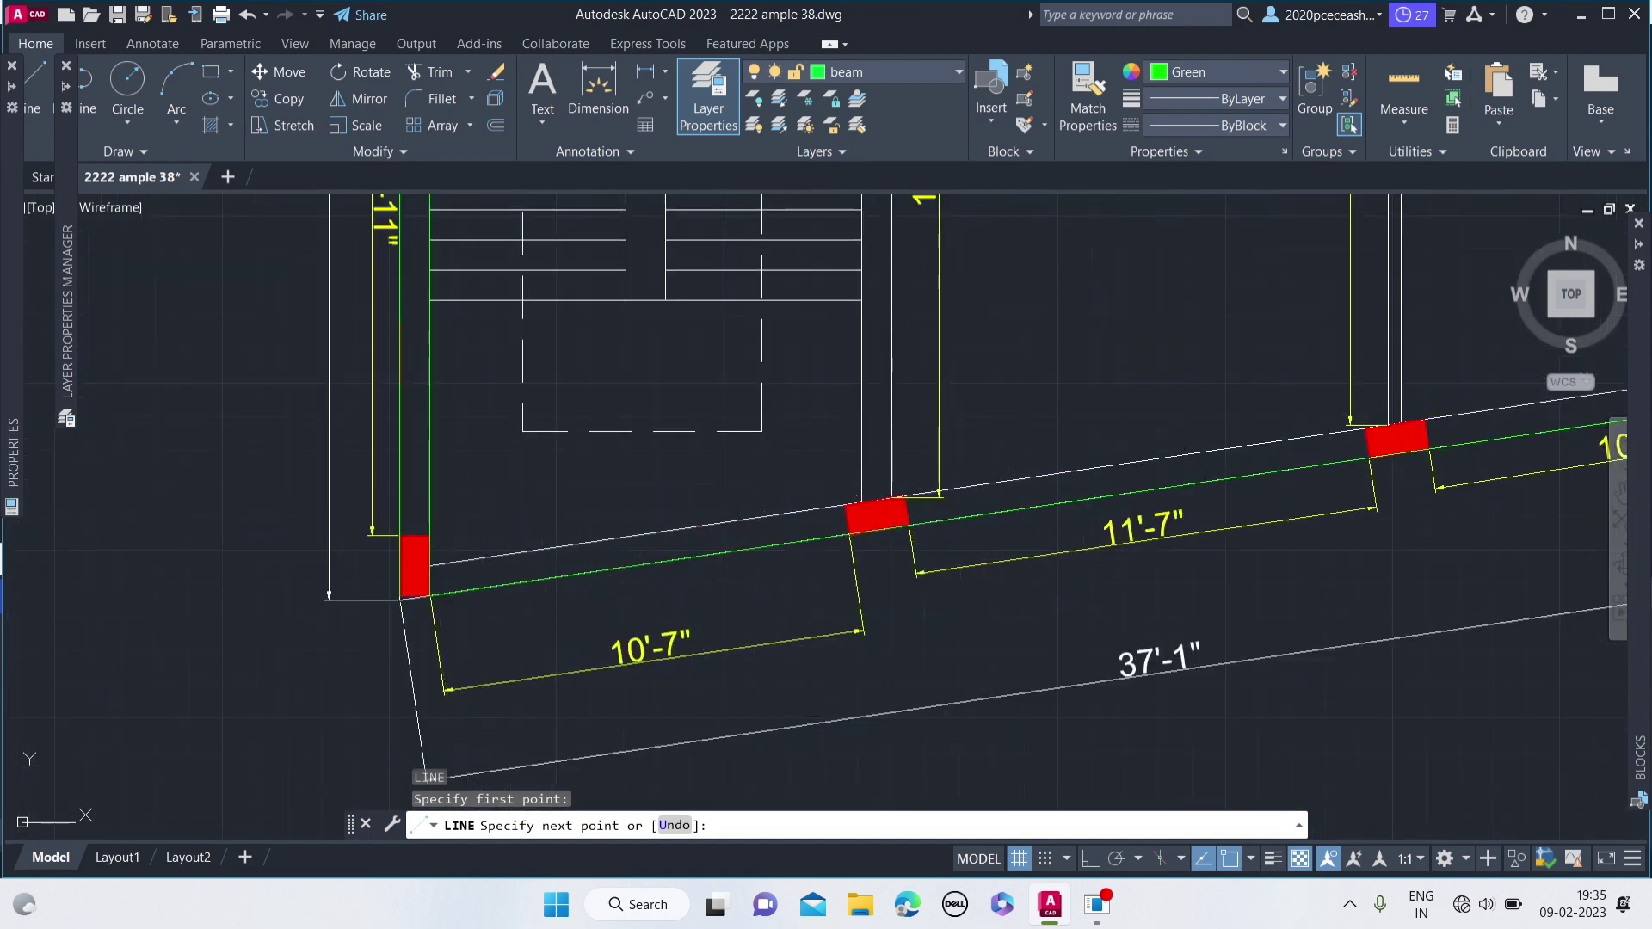
key(Return)
text(OF)
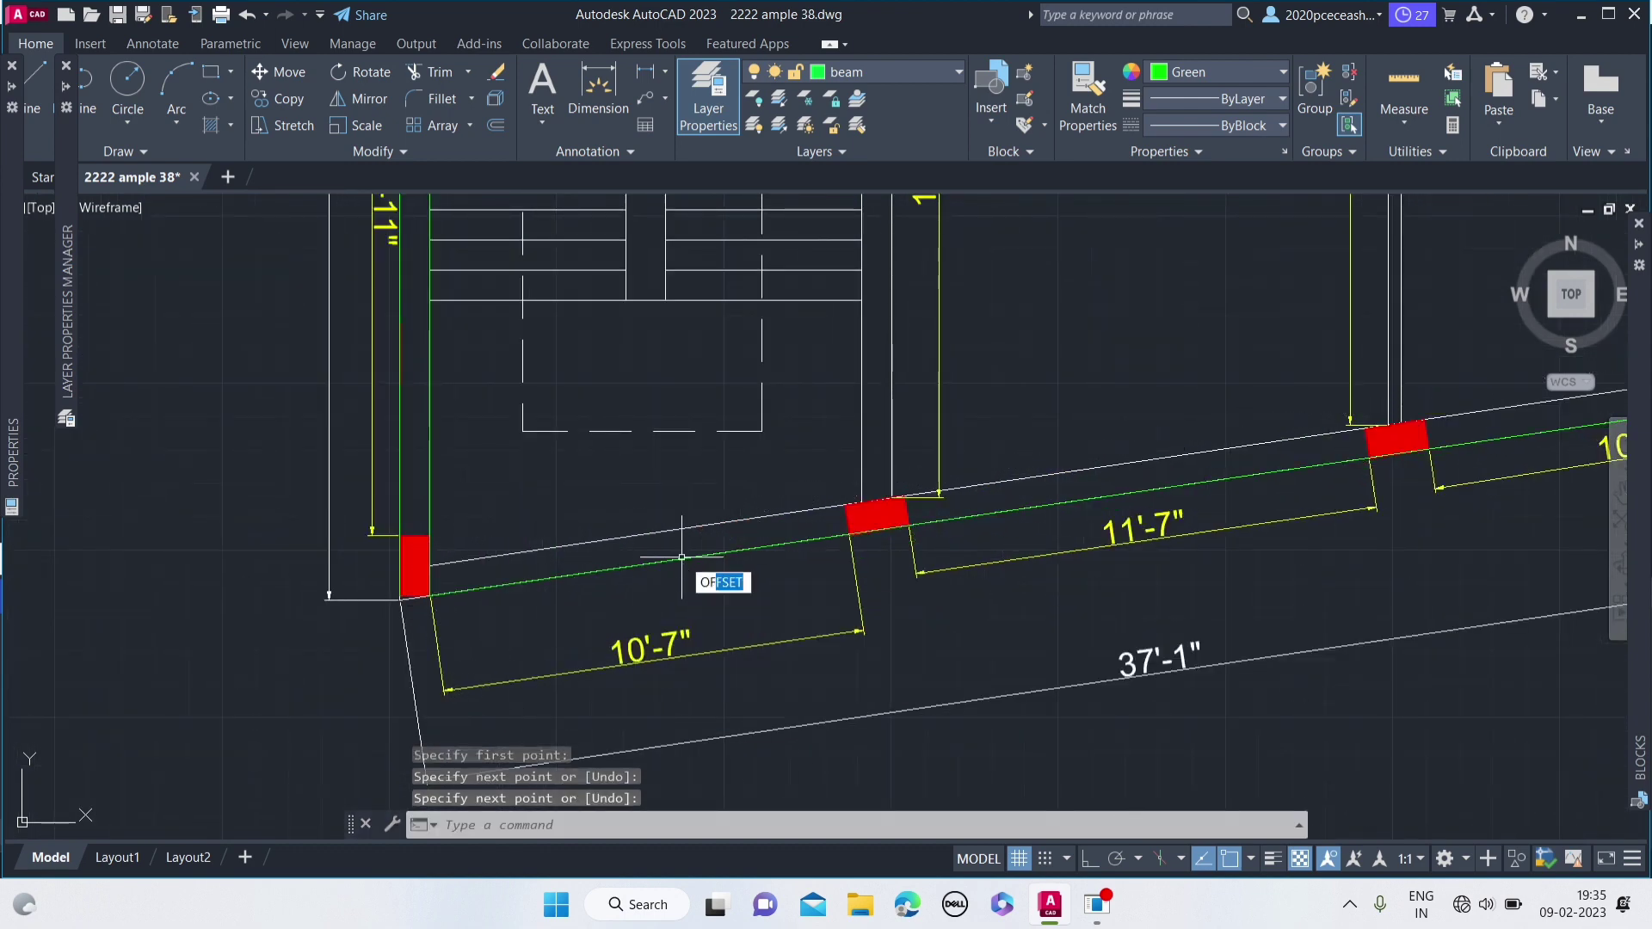
- Offset the slanted front-wall beam line 9 inches, then erase the misplaced copy
key(Return)
text(")
key(Return)
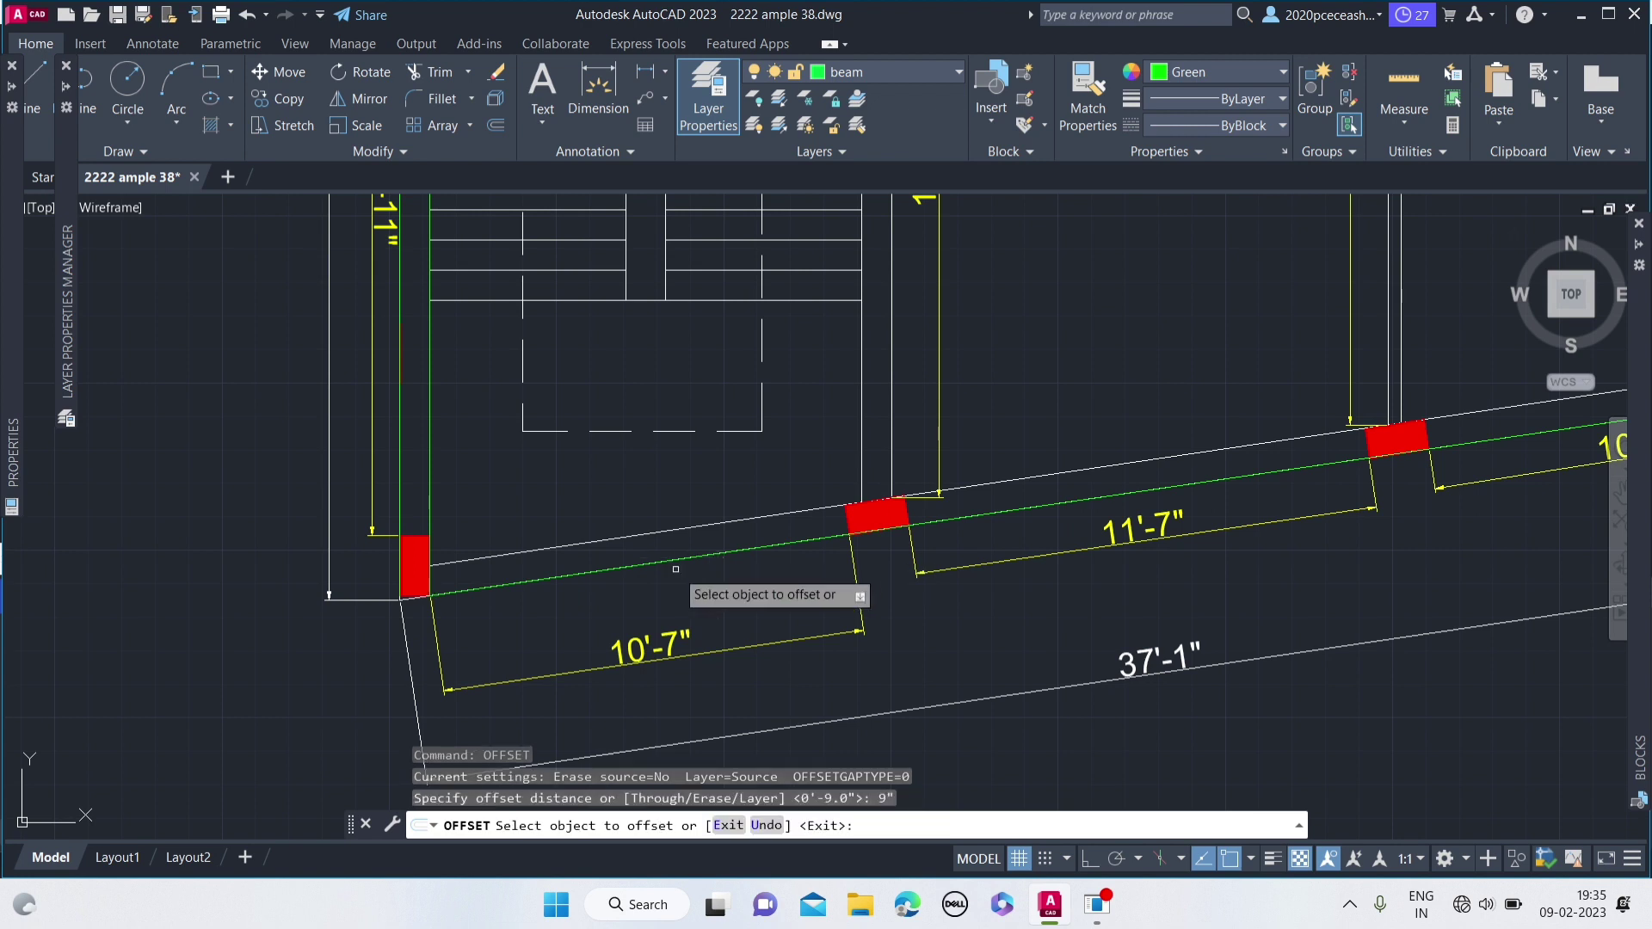
click(675, 563)
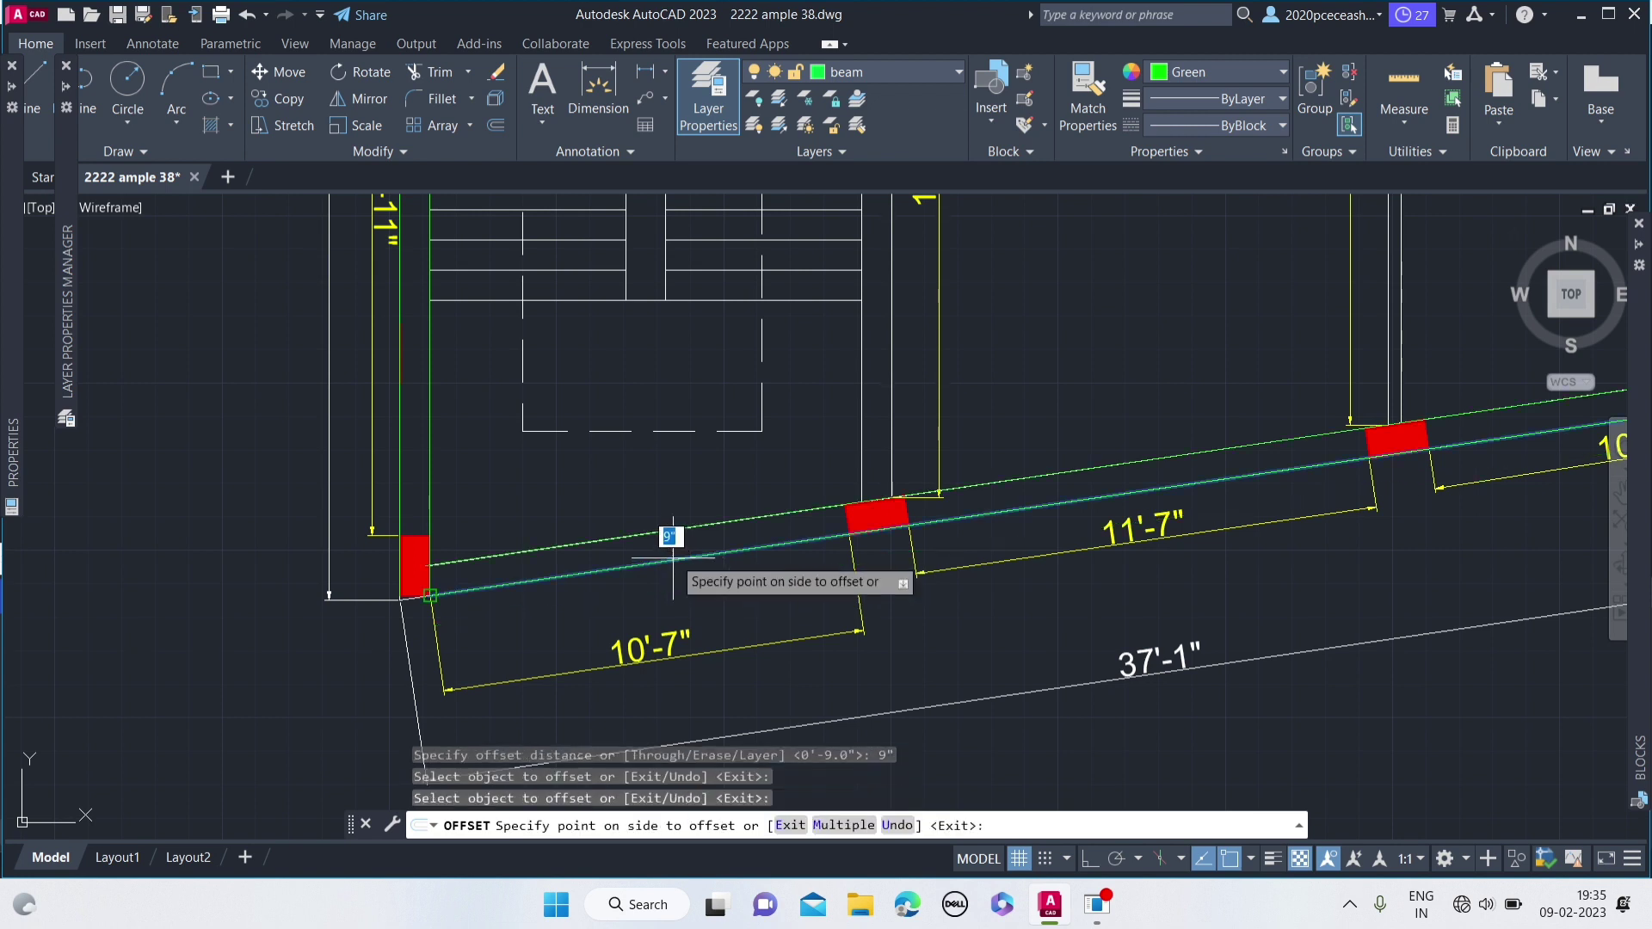
key(Return)
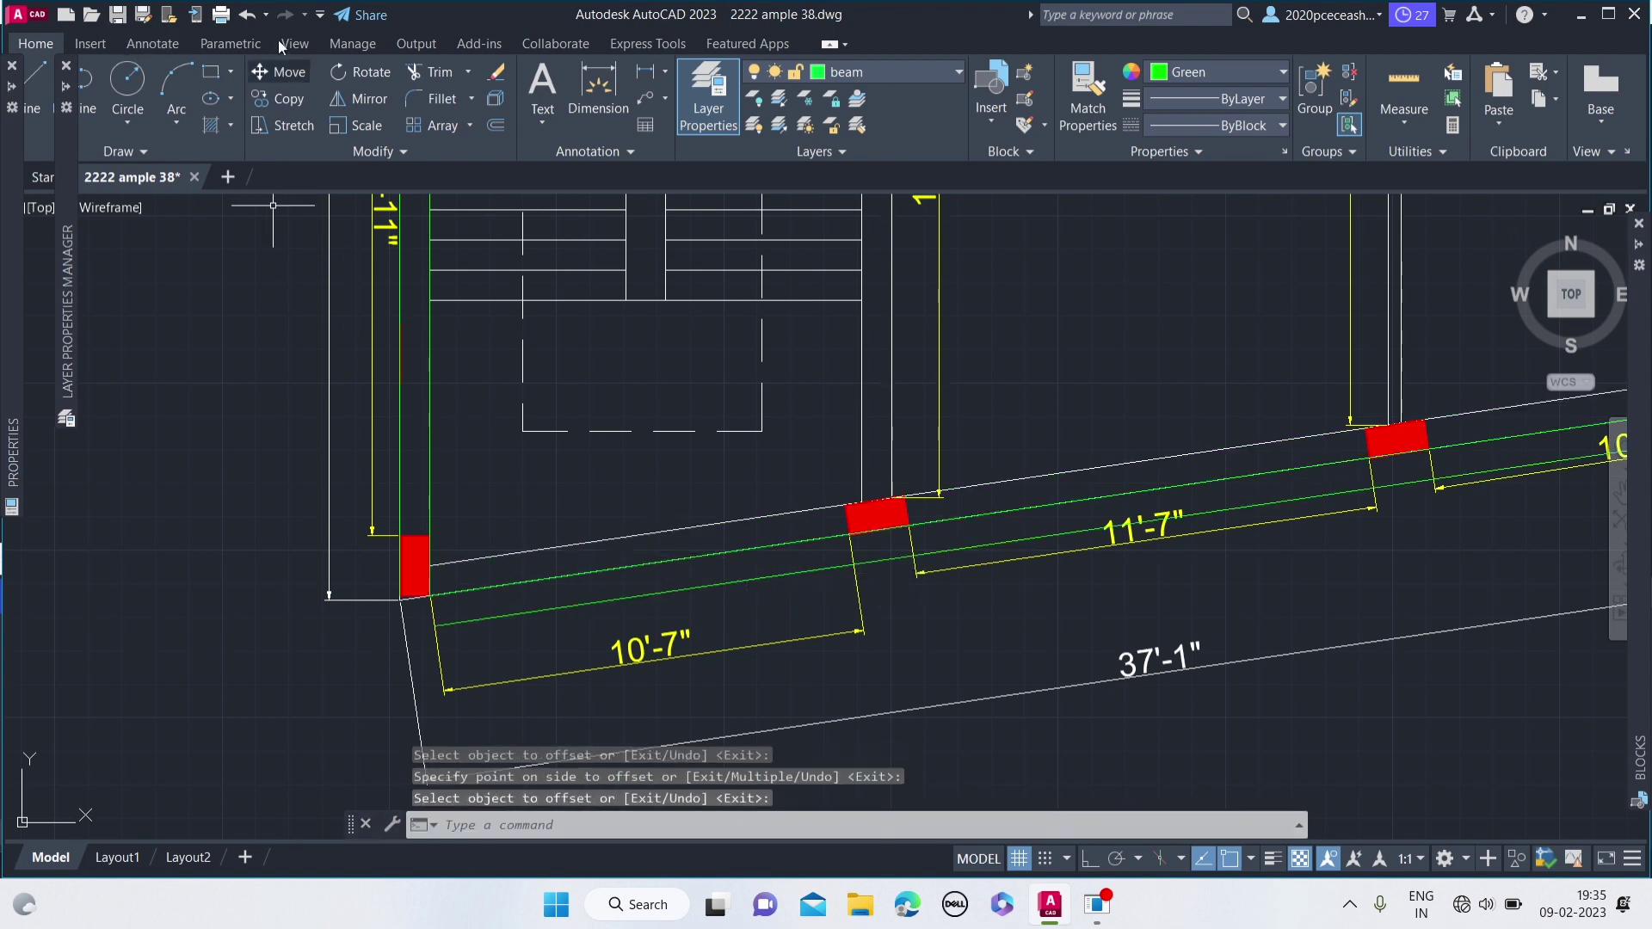
click(654, 593)
right_click(654, 594)
click(688, 170)
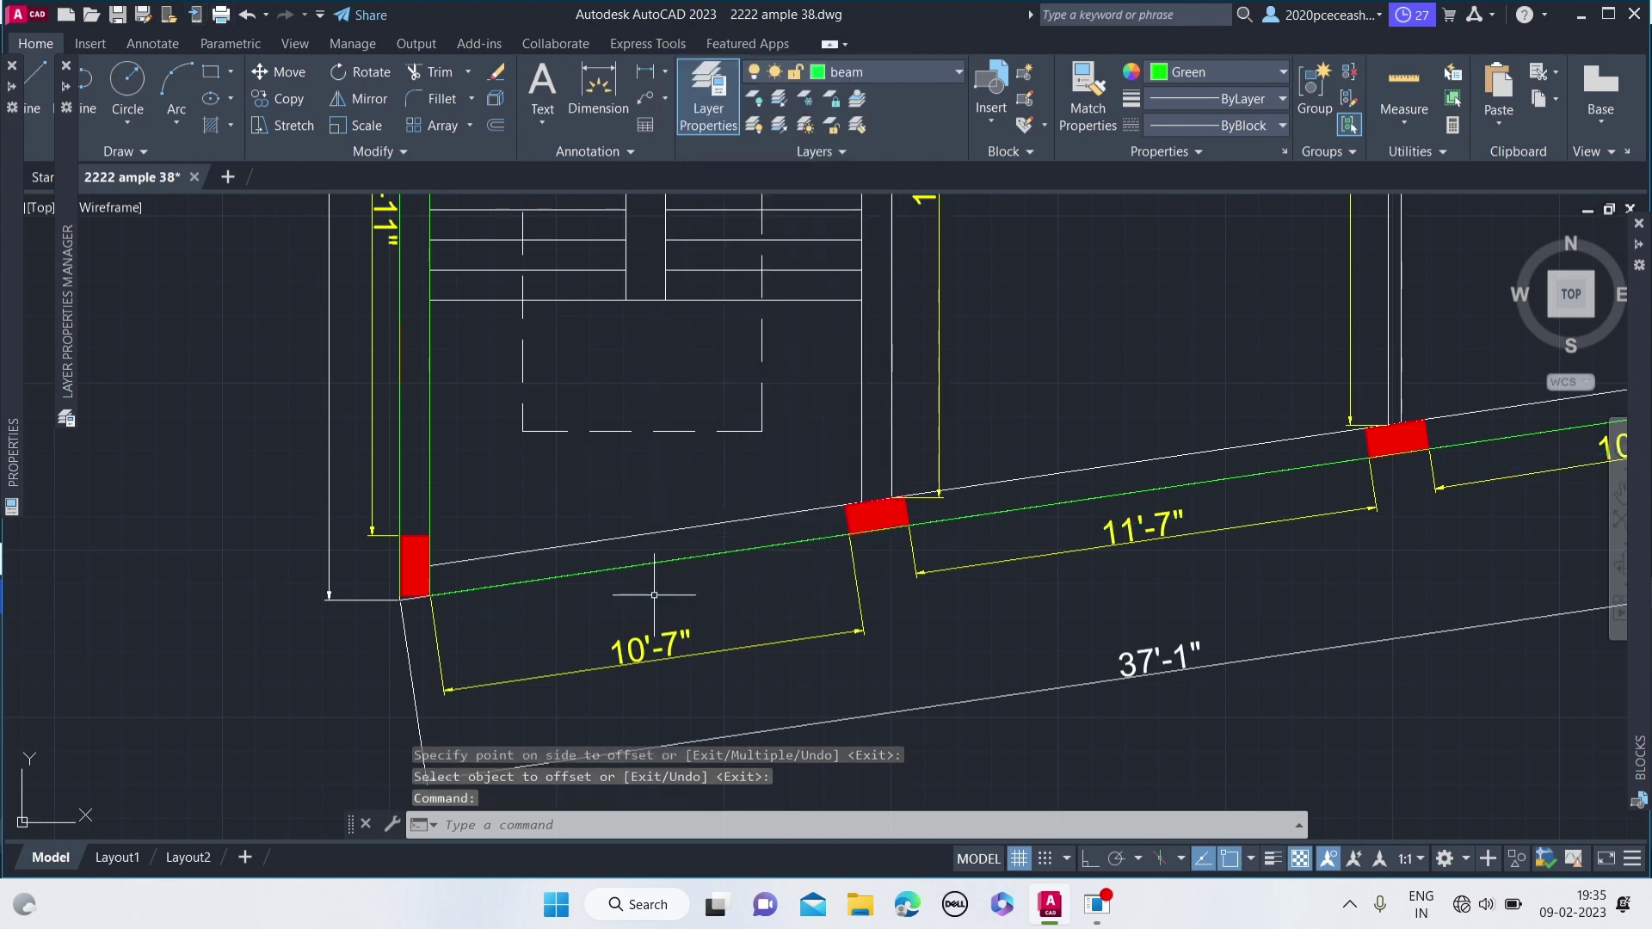
text(of)
- Offset the slanted front-wall beam line 9 inches again, to the correct side
key(Return)
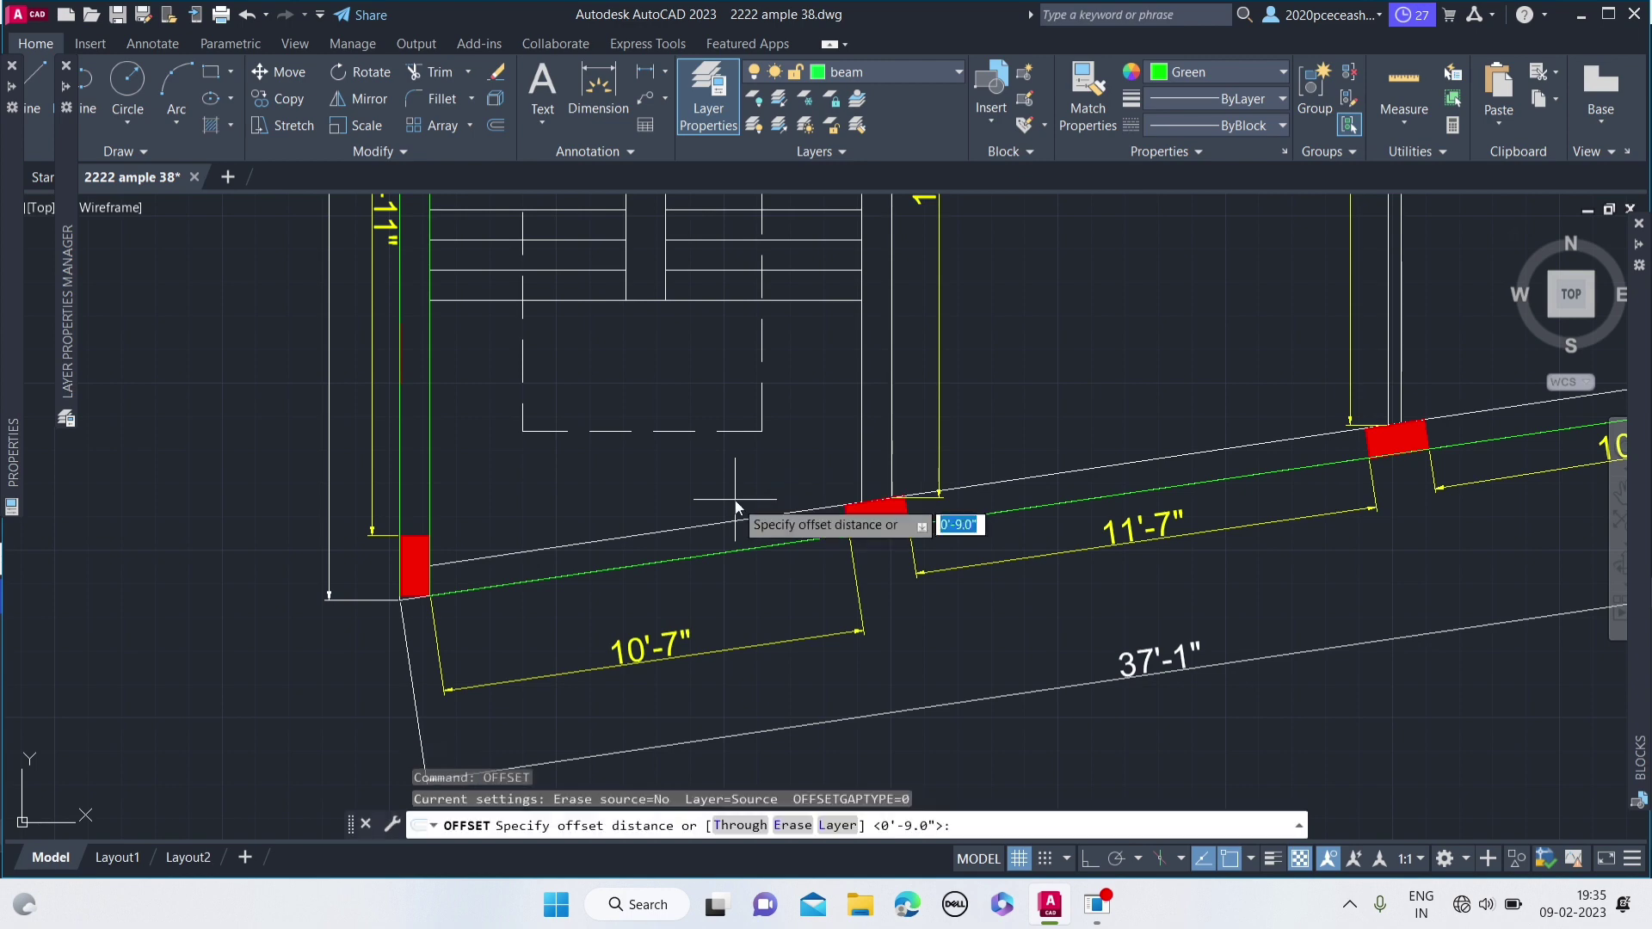
text(9)
key(Return)
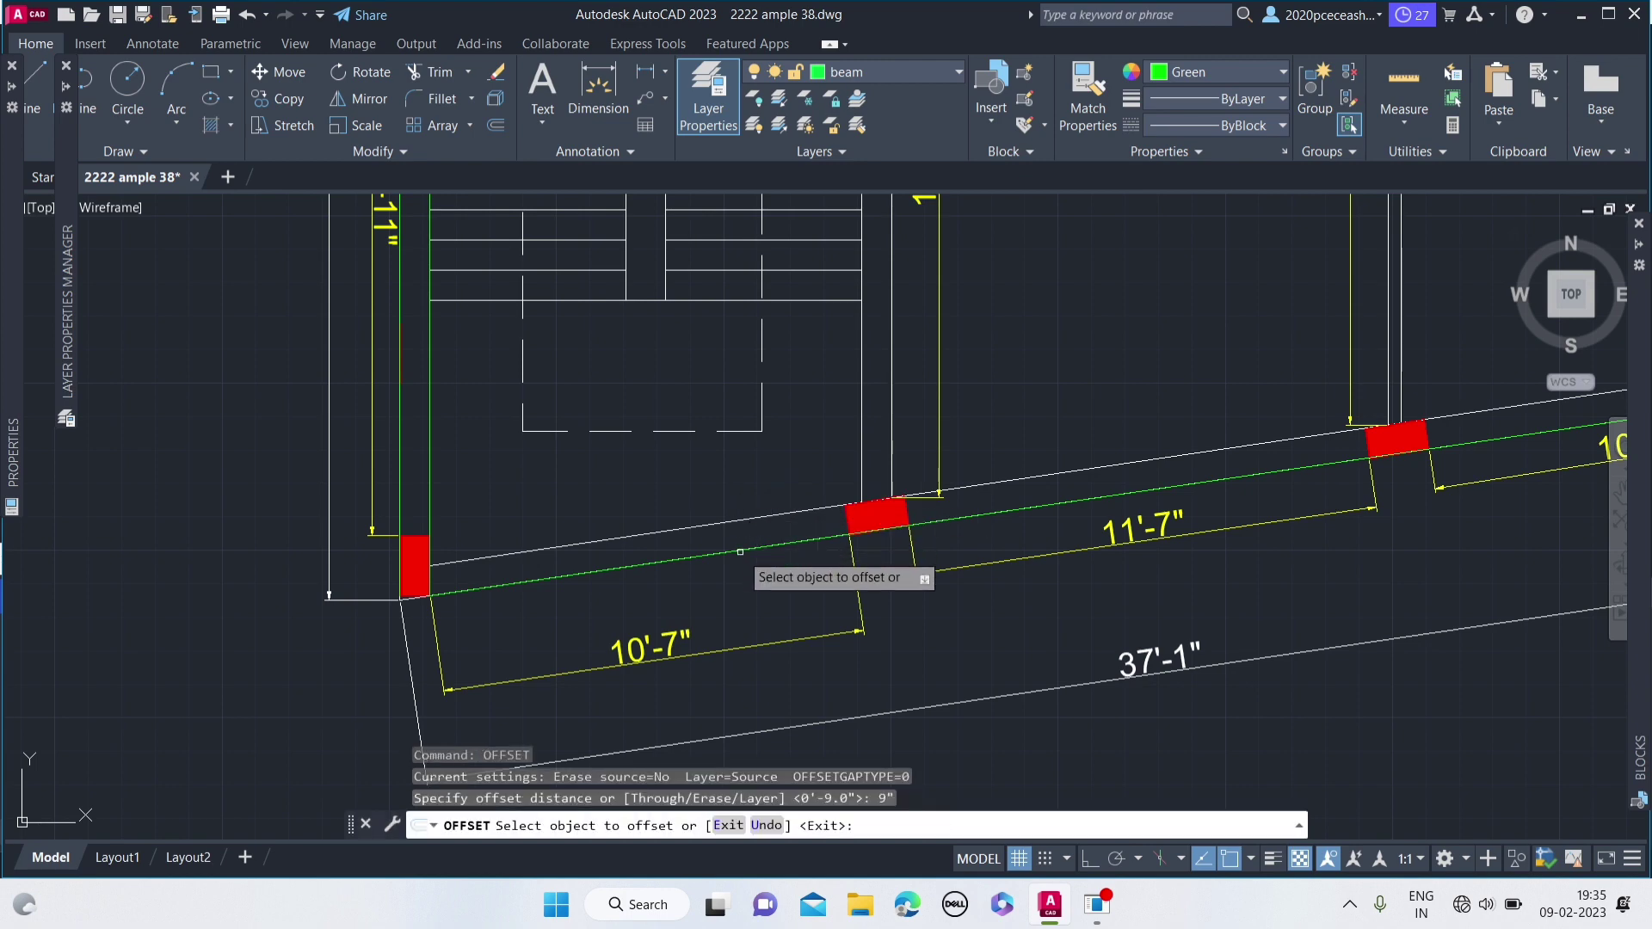
click(719, 525)
key(Return)
scroll(637, 430, down, 2)
scroll(608, 376, down, 4)
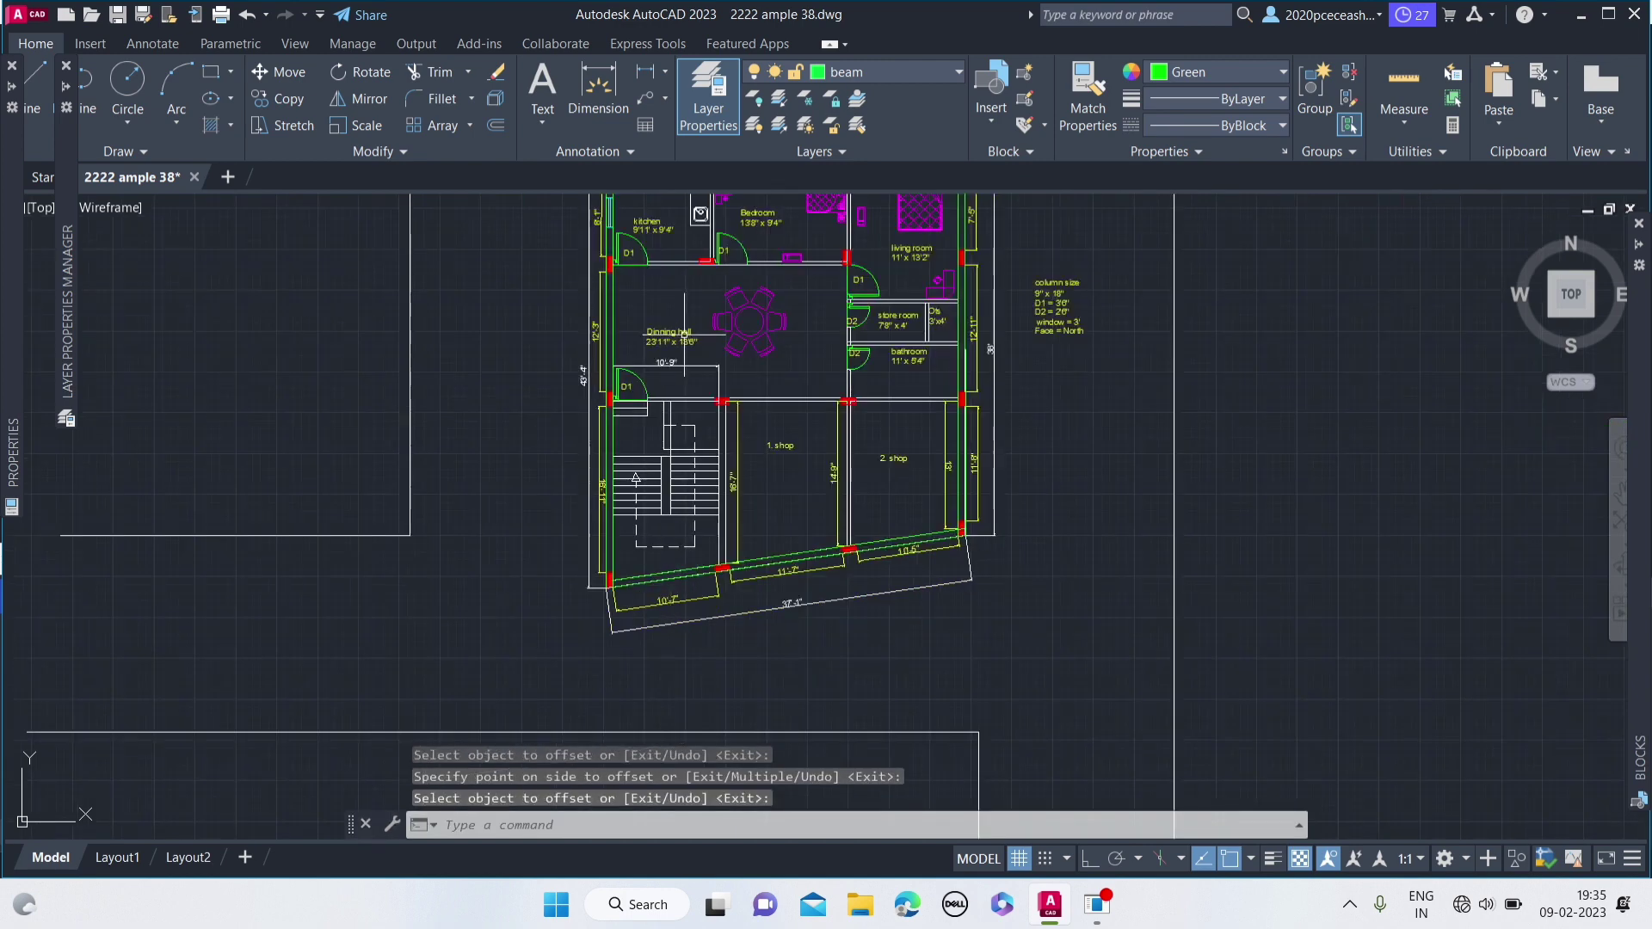
scroll(607, 376, down, 2)
scroll(607, 376, up, 4)
scroll(638, 274, up, 2)
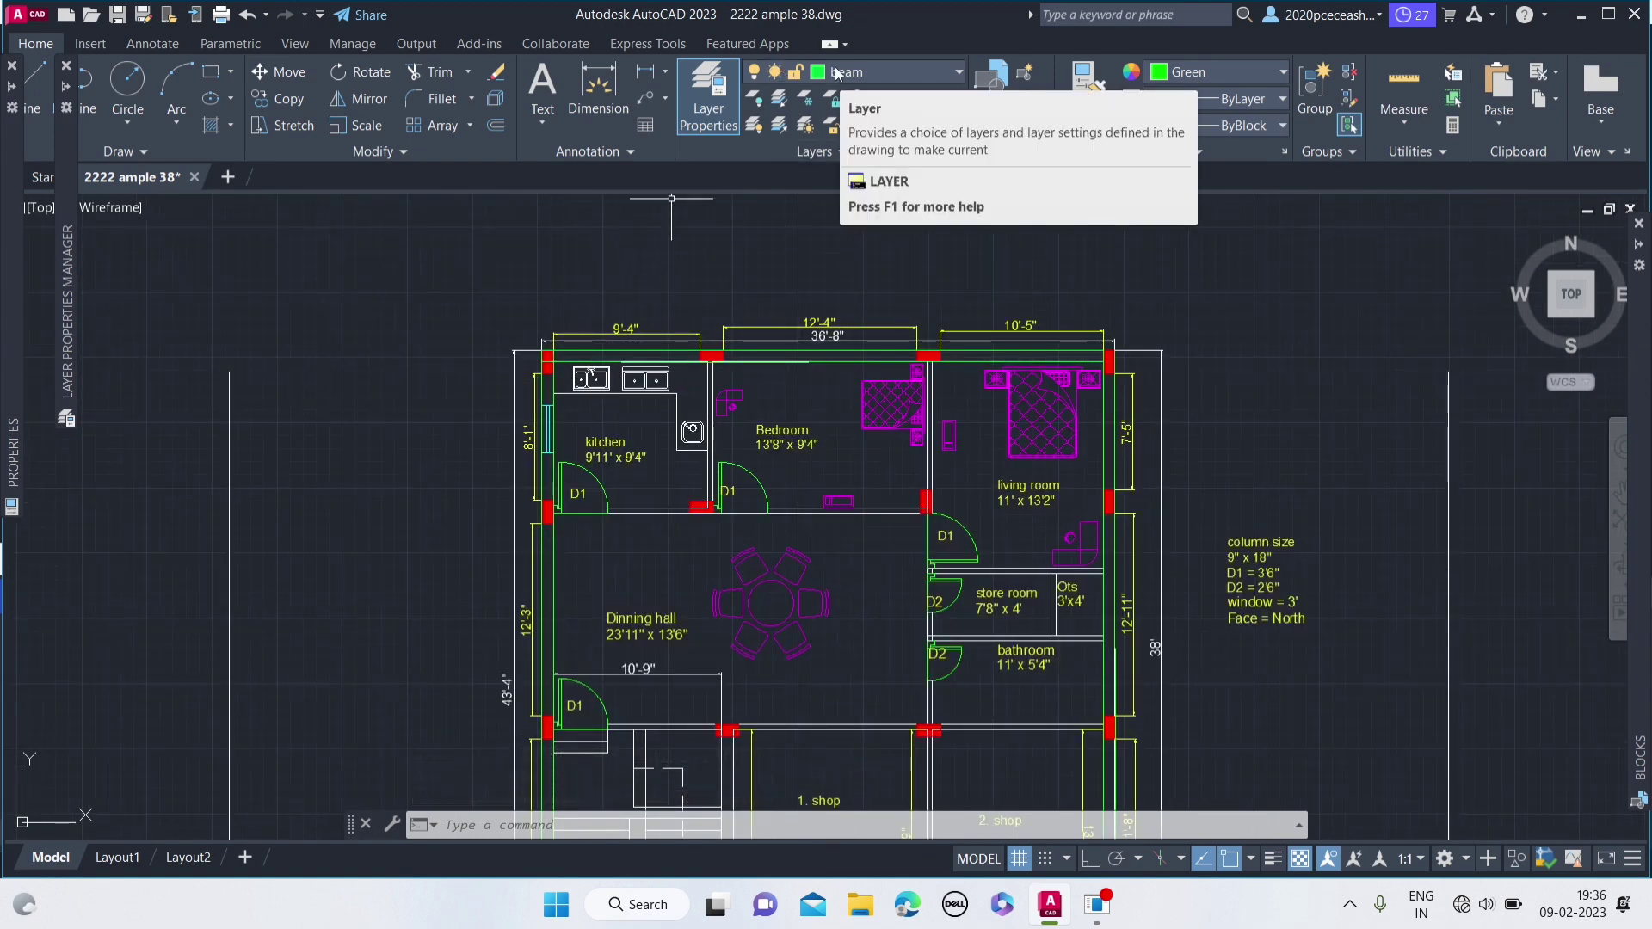
- Make 'plinth beam' the current layer in Layer Properties, then auto-hide the palette
click(704, 111)
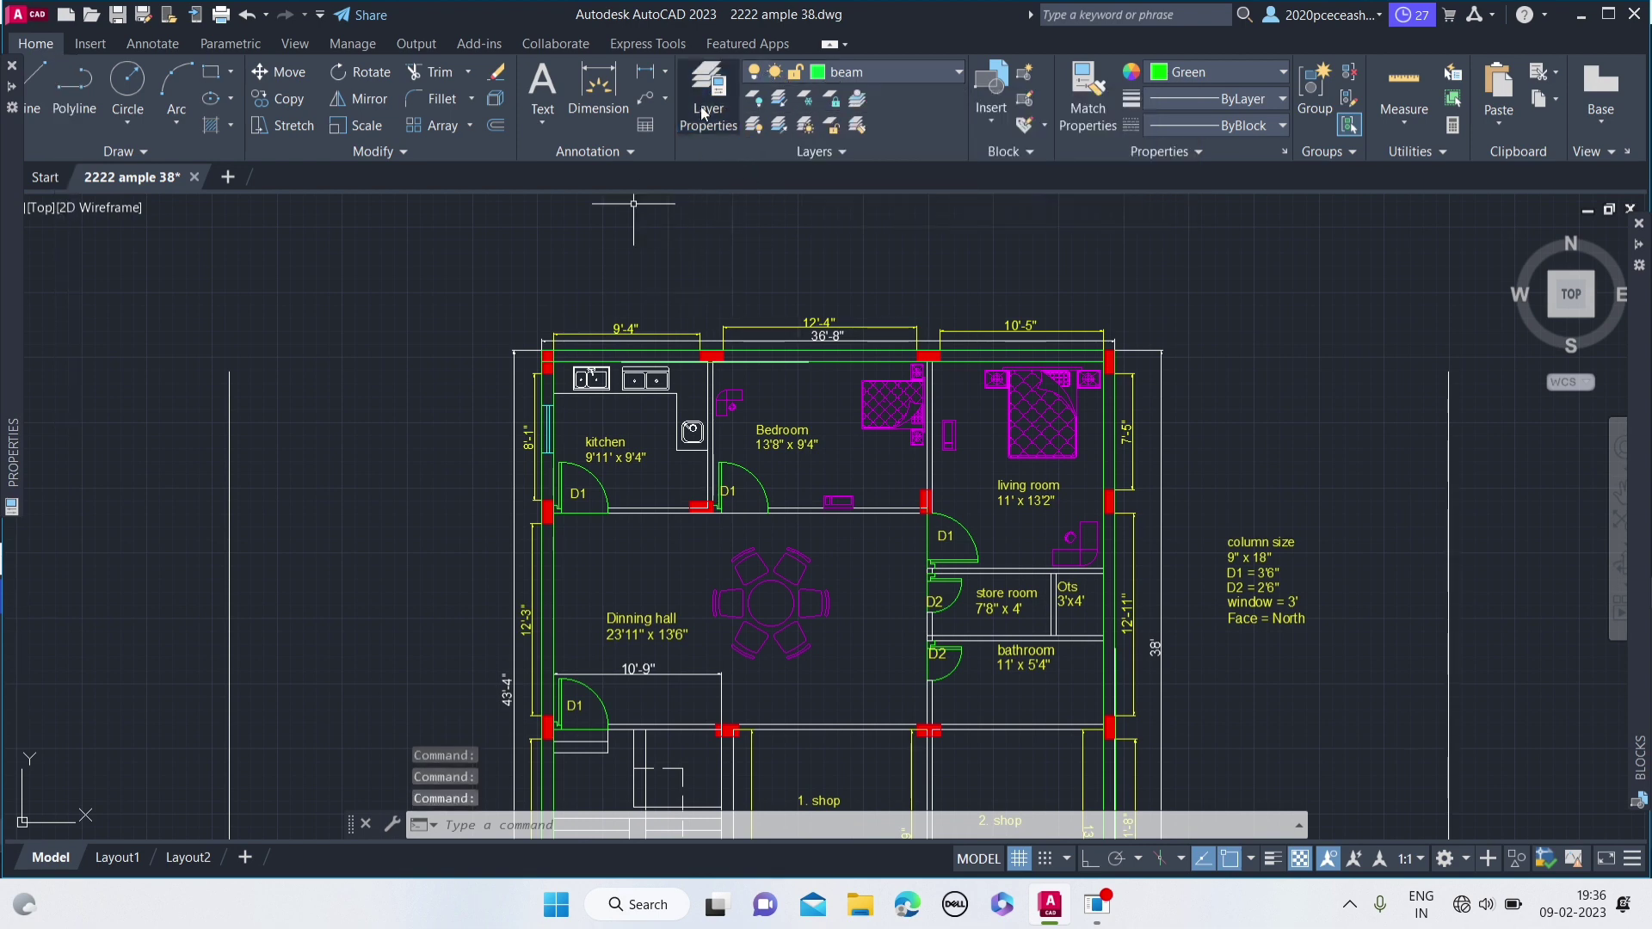
click(704, 112)
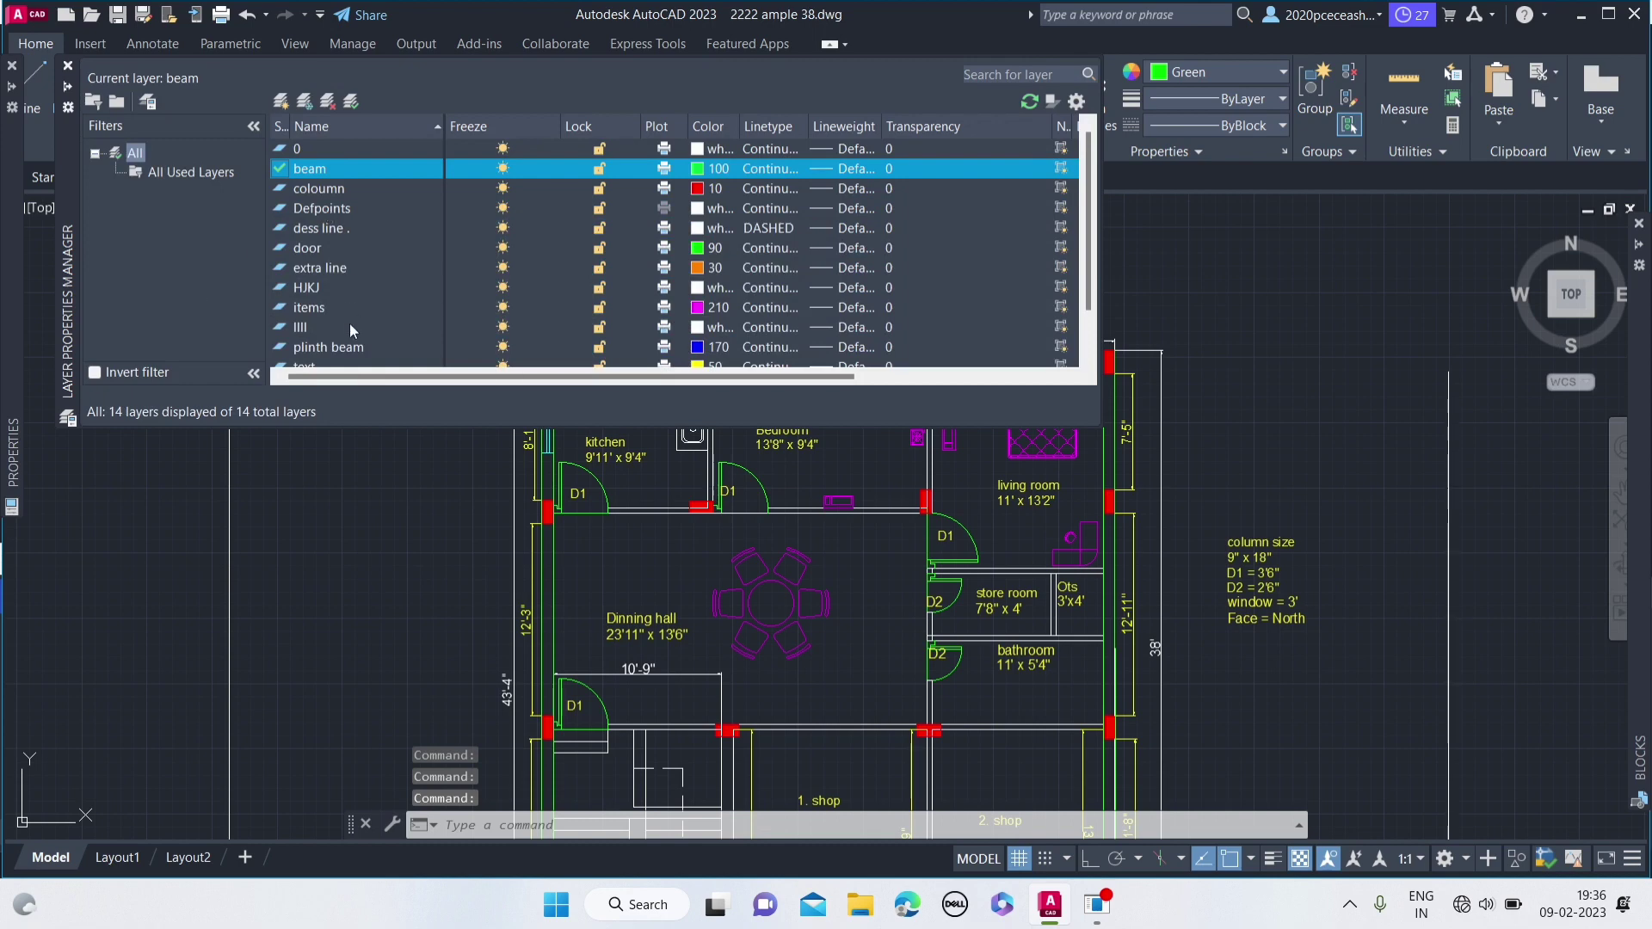
click(276, 345)
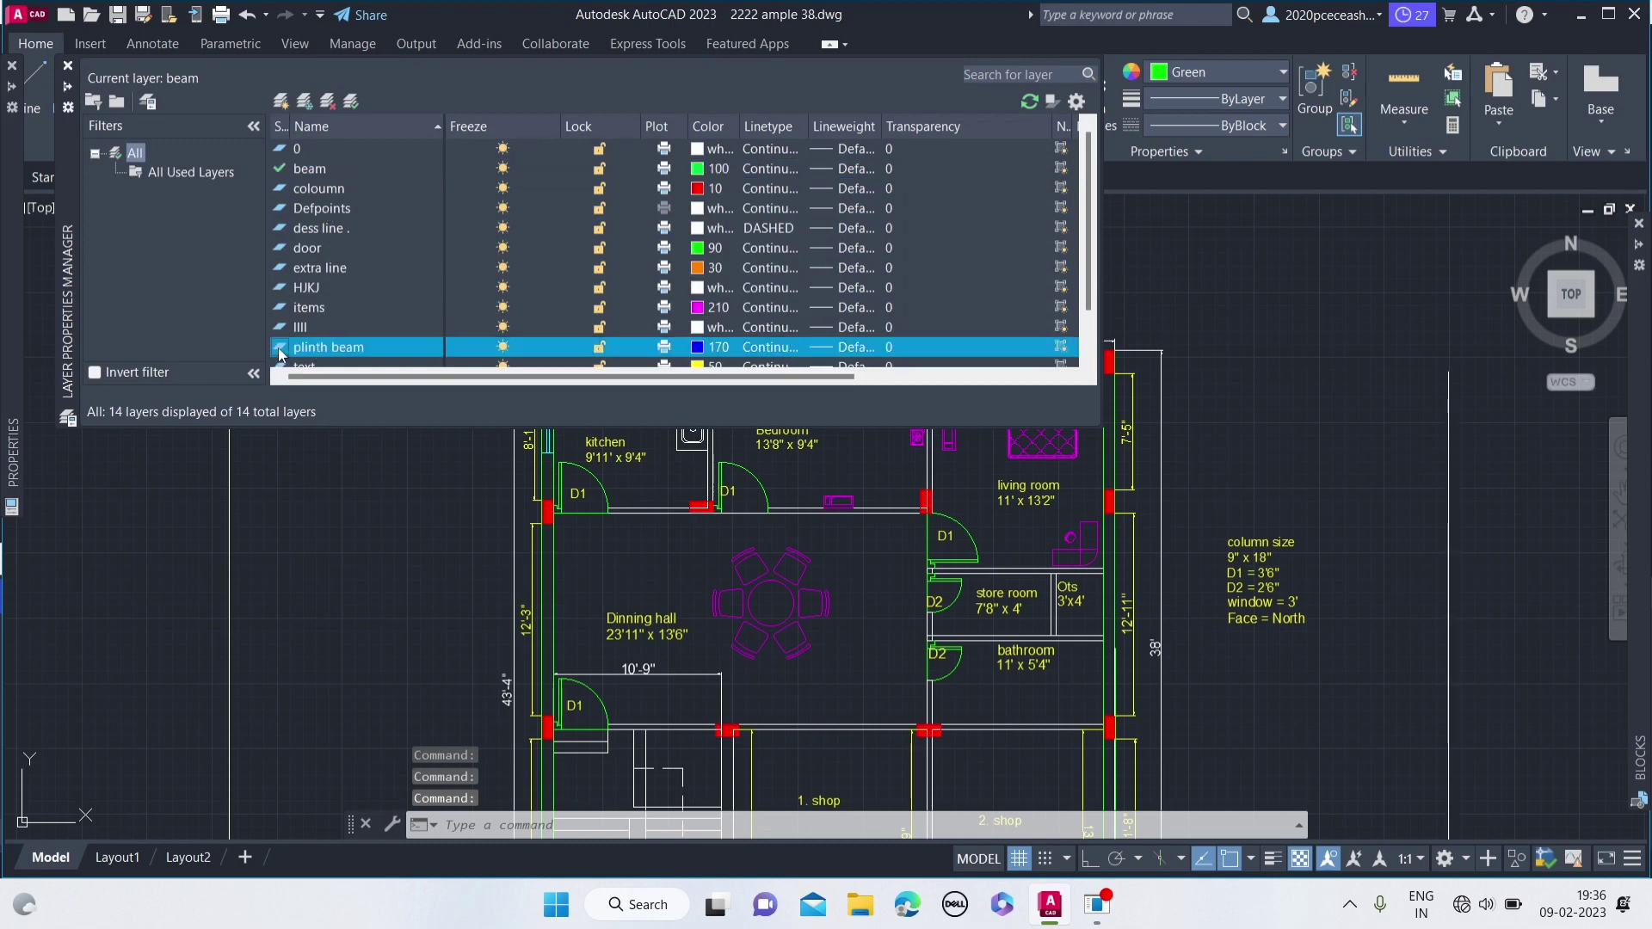
double_click(277, 348)
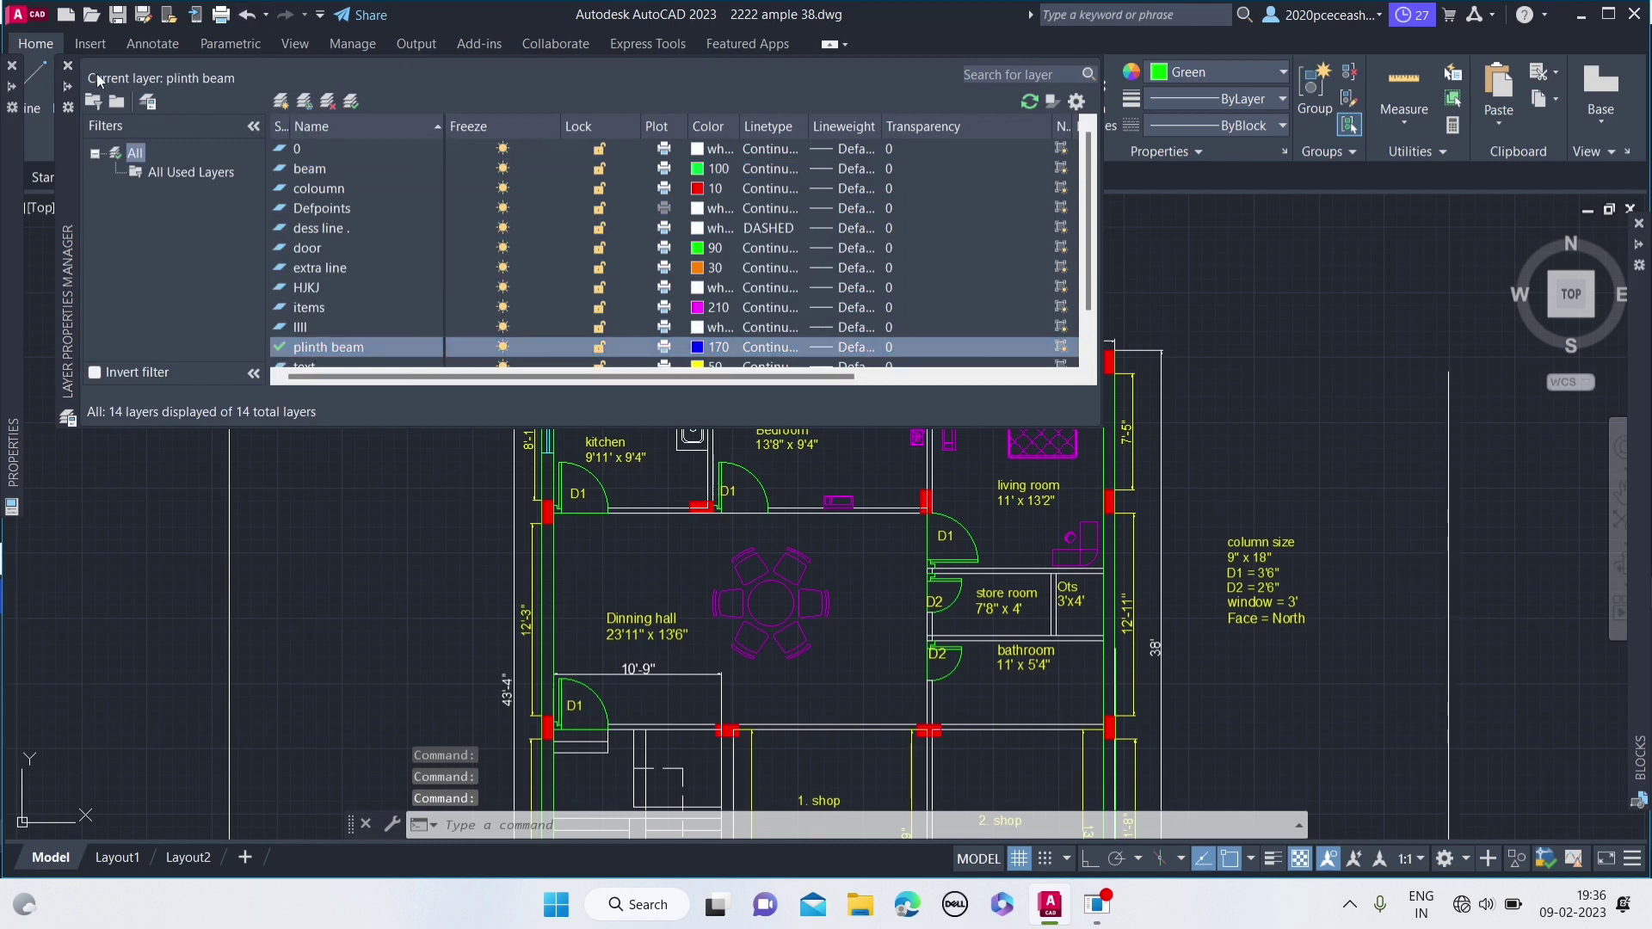
click(68, 87)
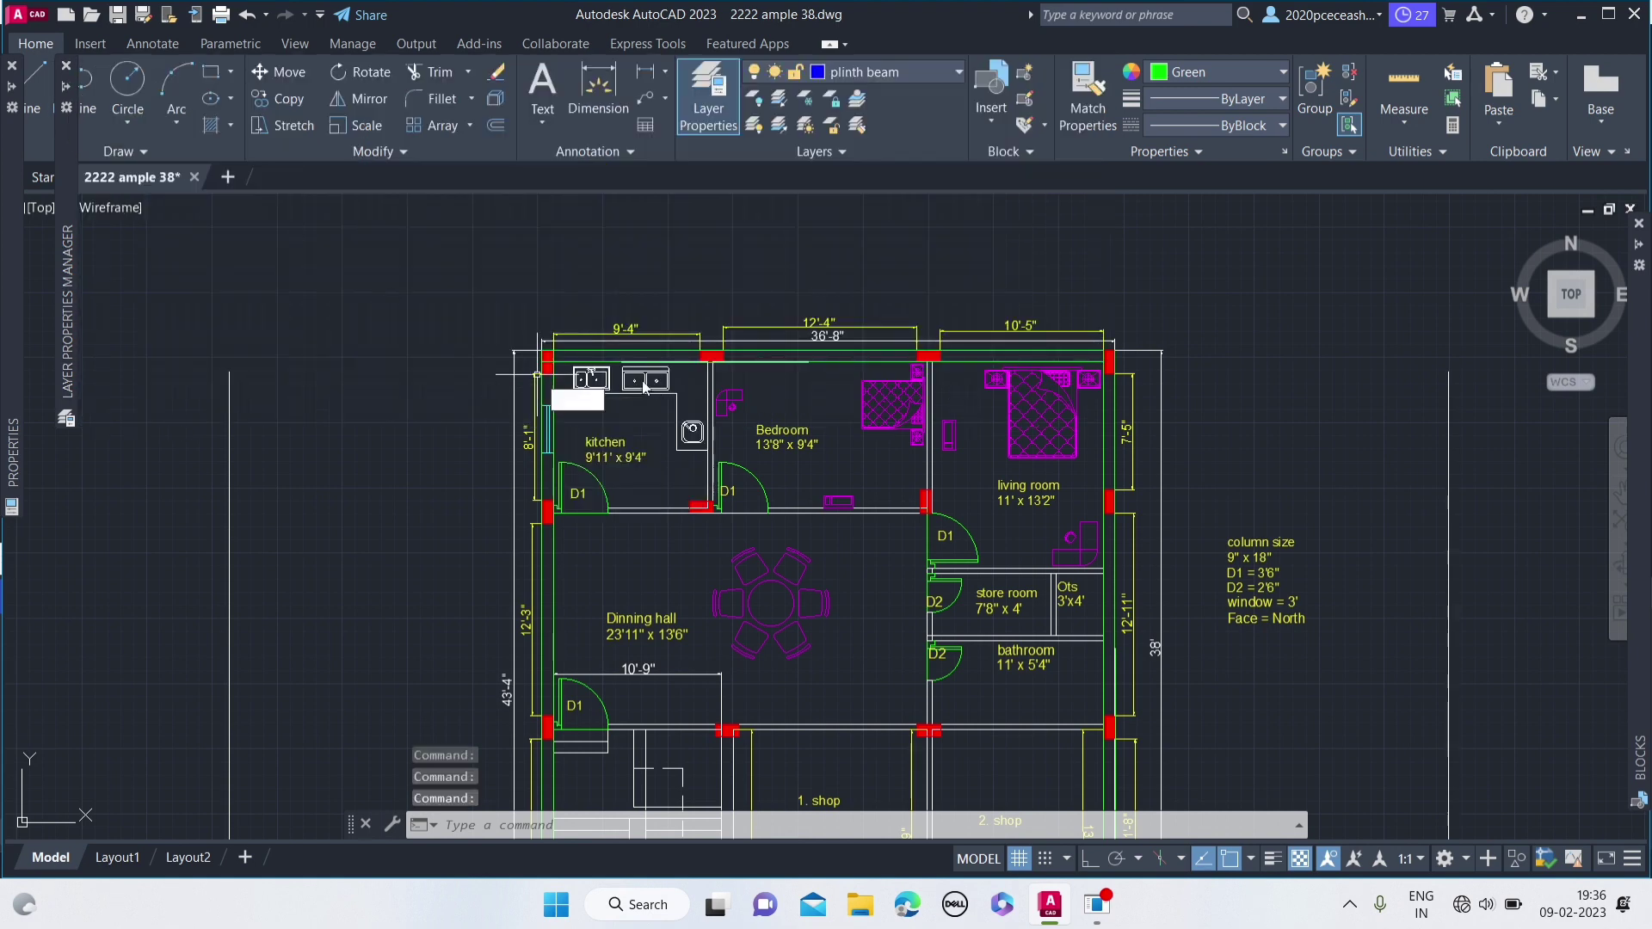
- Set the current drawing colour to blue
text(l)
key(Return)
scroll(714, 389, up, 4)
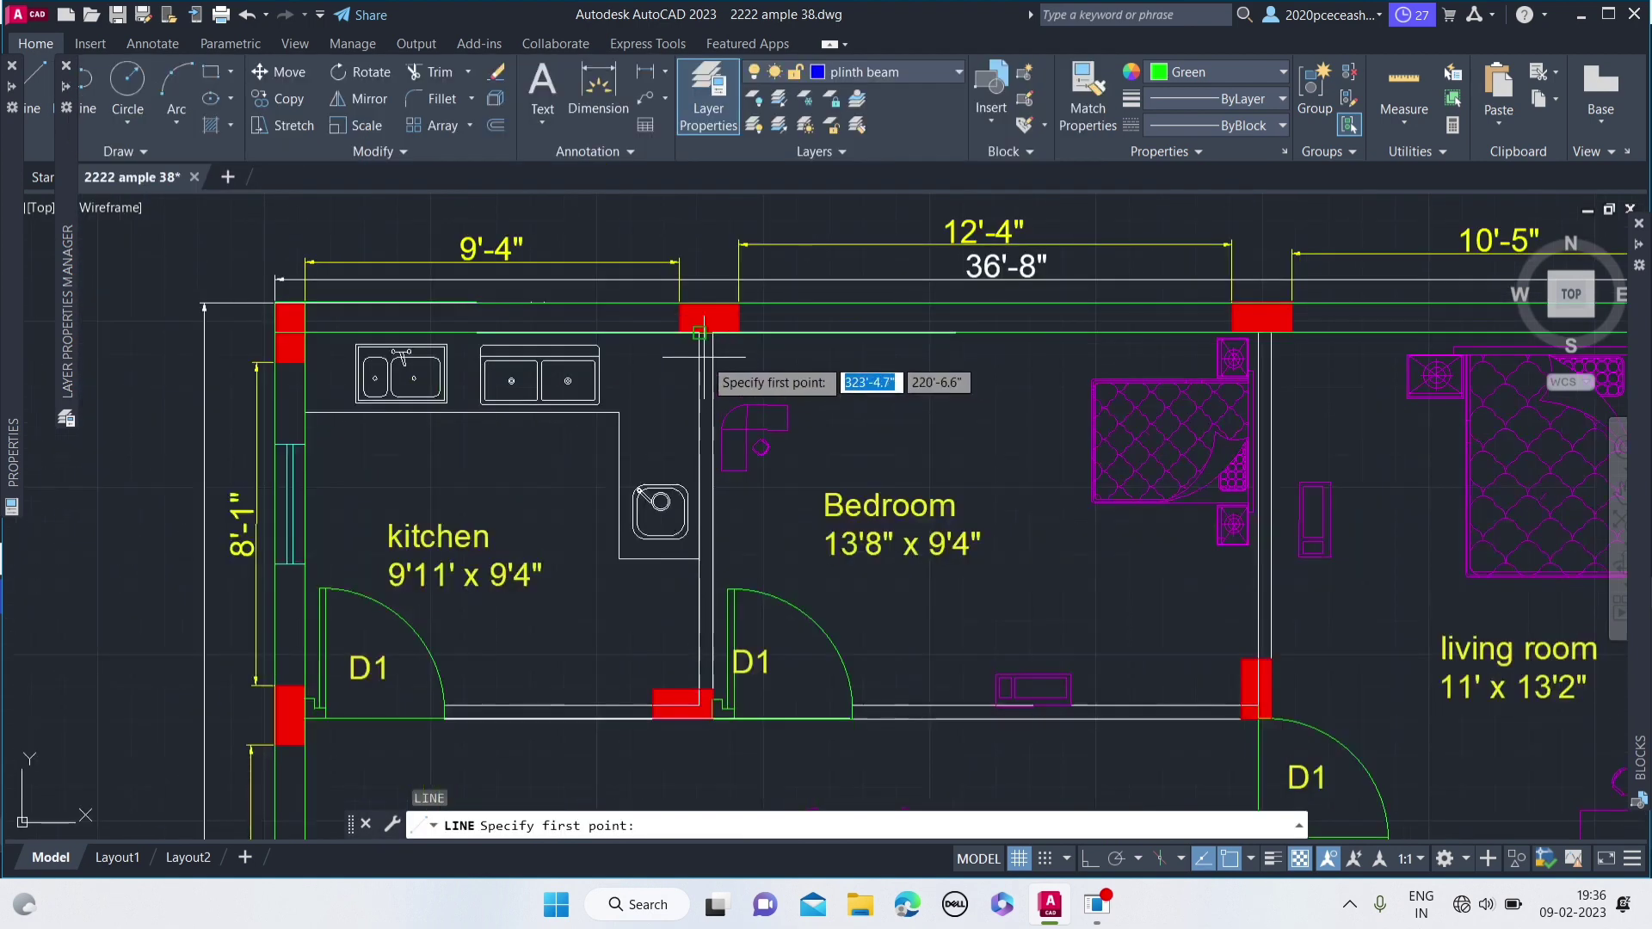
click(699, 332)
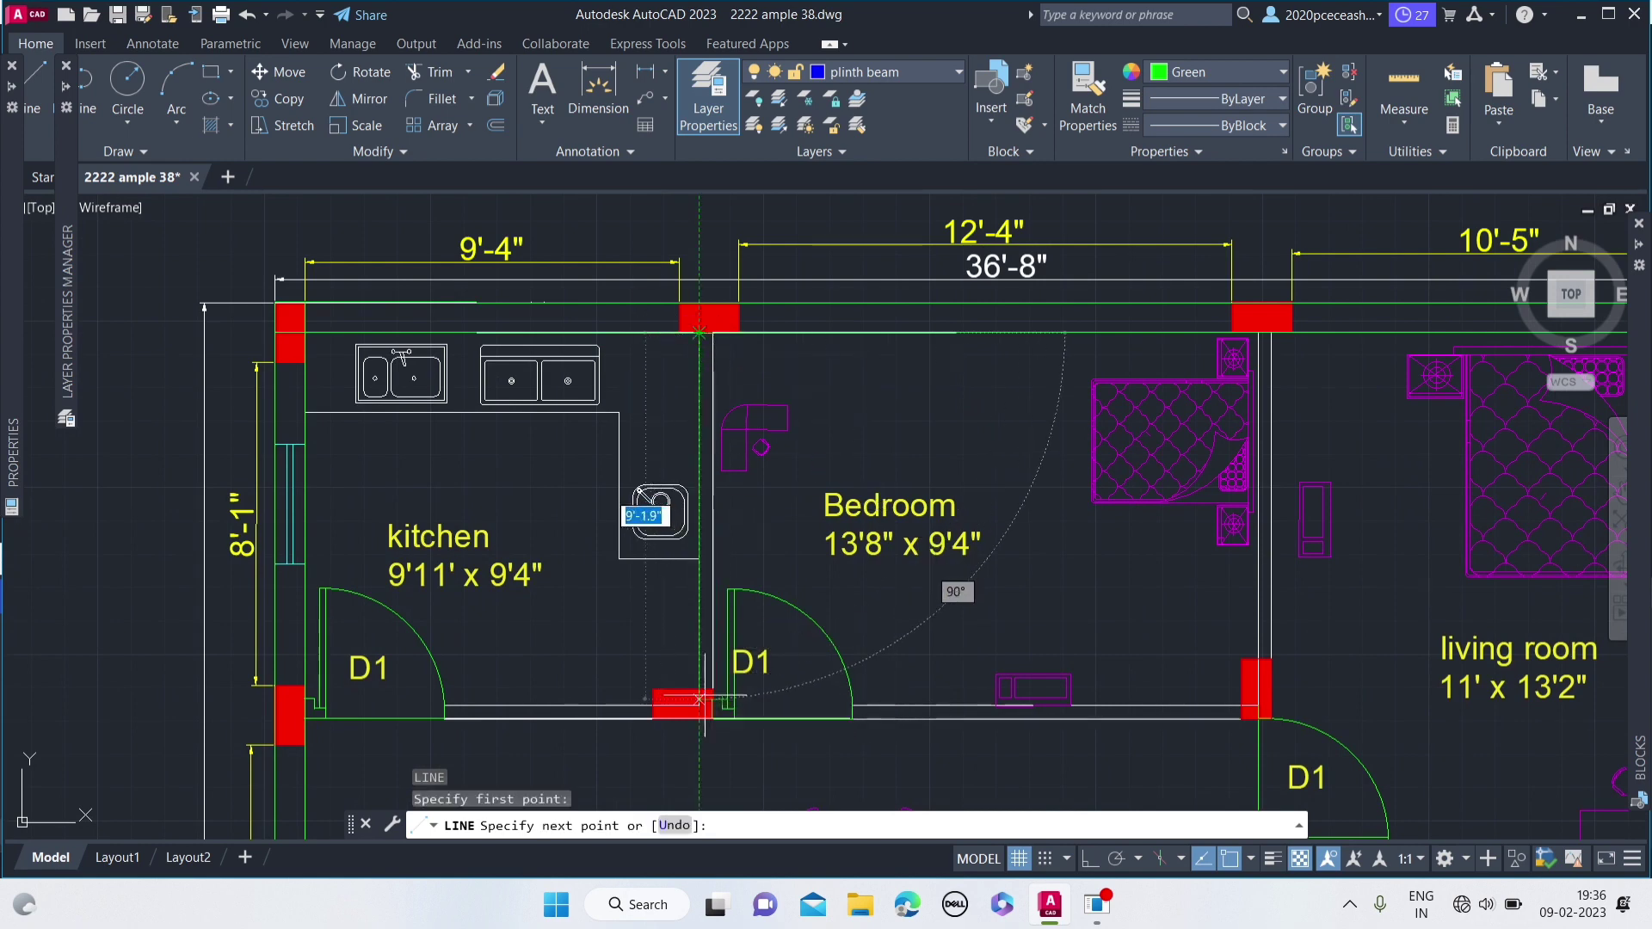
key(Escape)
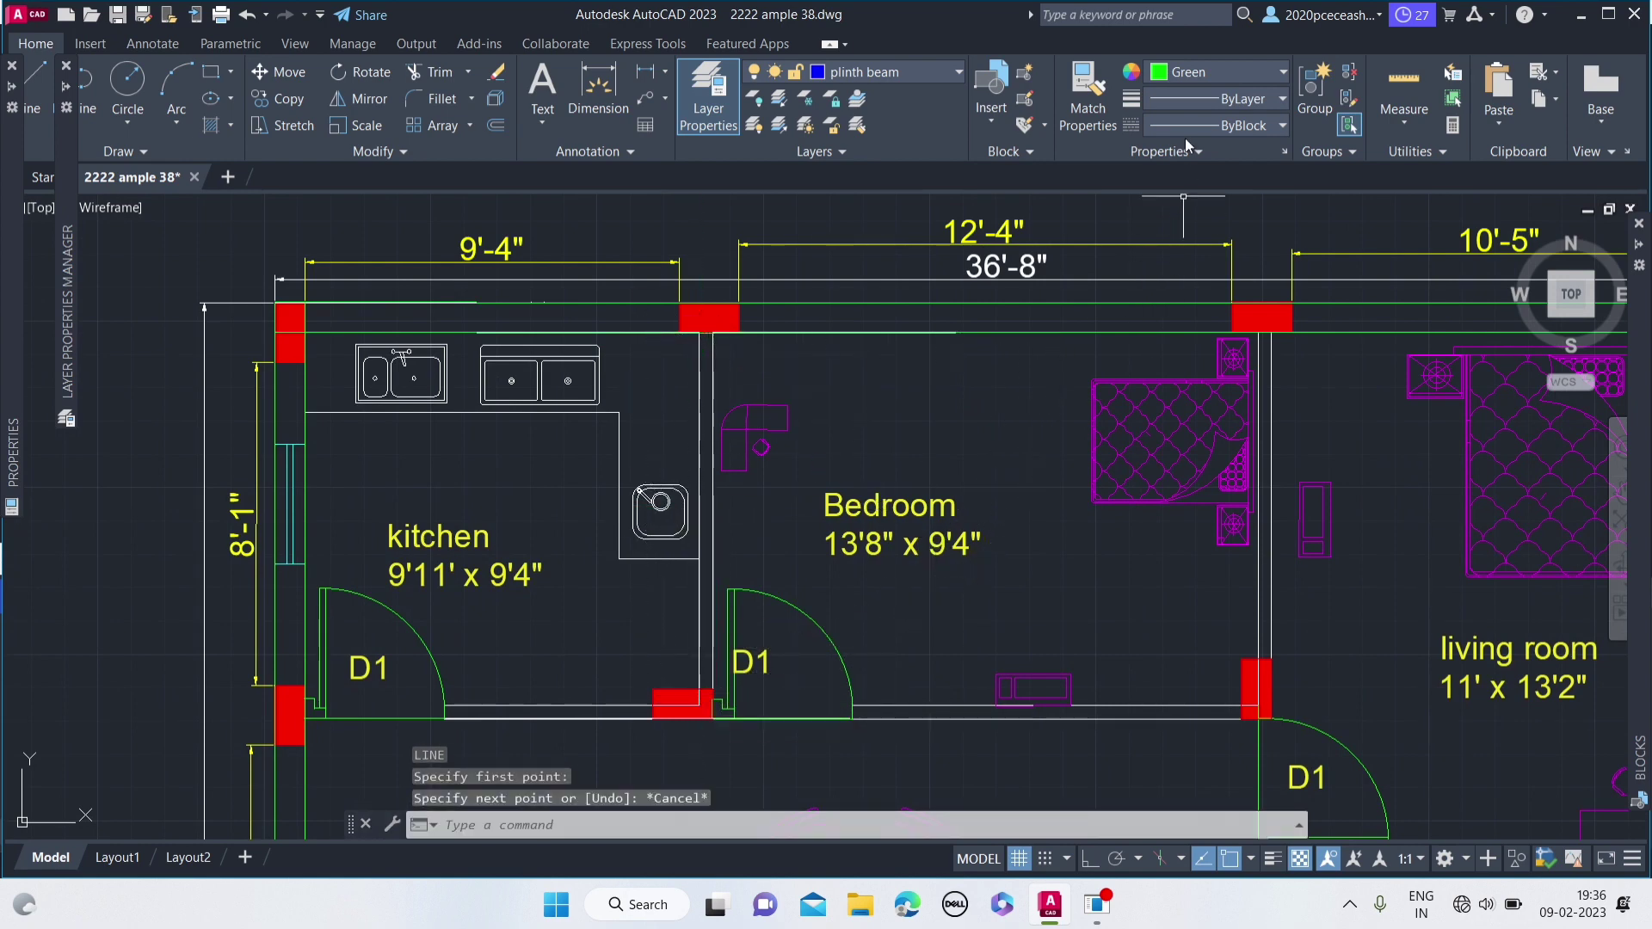
click(1184, 74)
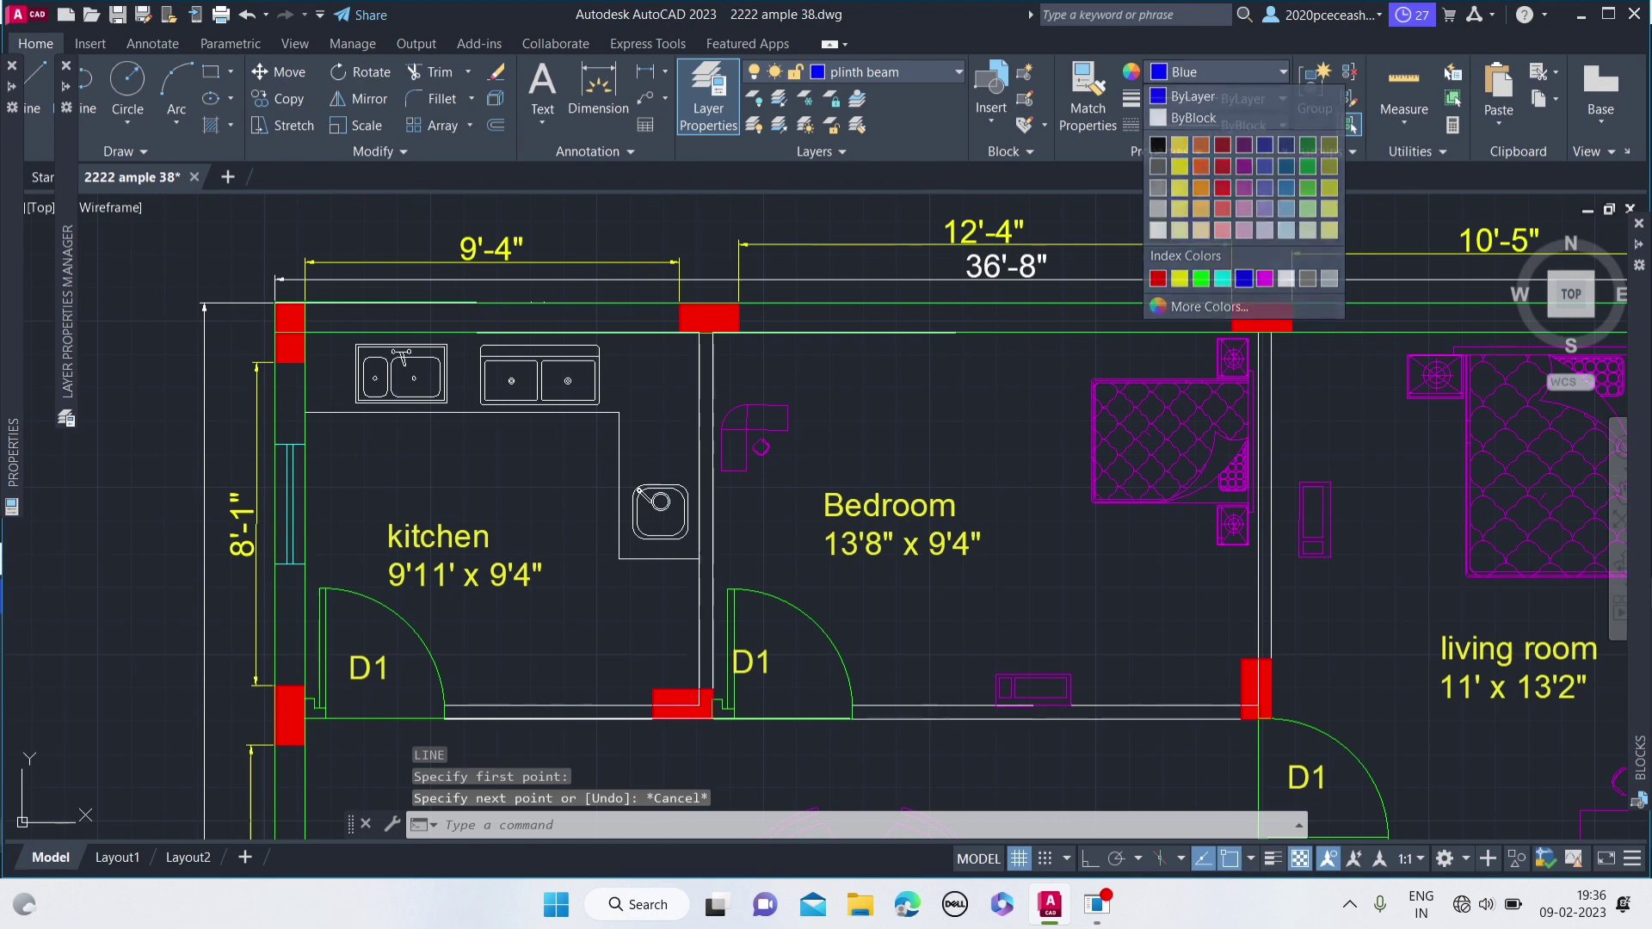
click(1243, 280)
- Draw a blue vertical beam line from the upper column corner to the lower column
text(l)
key(Return)
scroll(714, 344, up, 2)
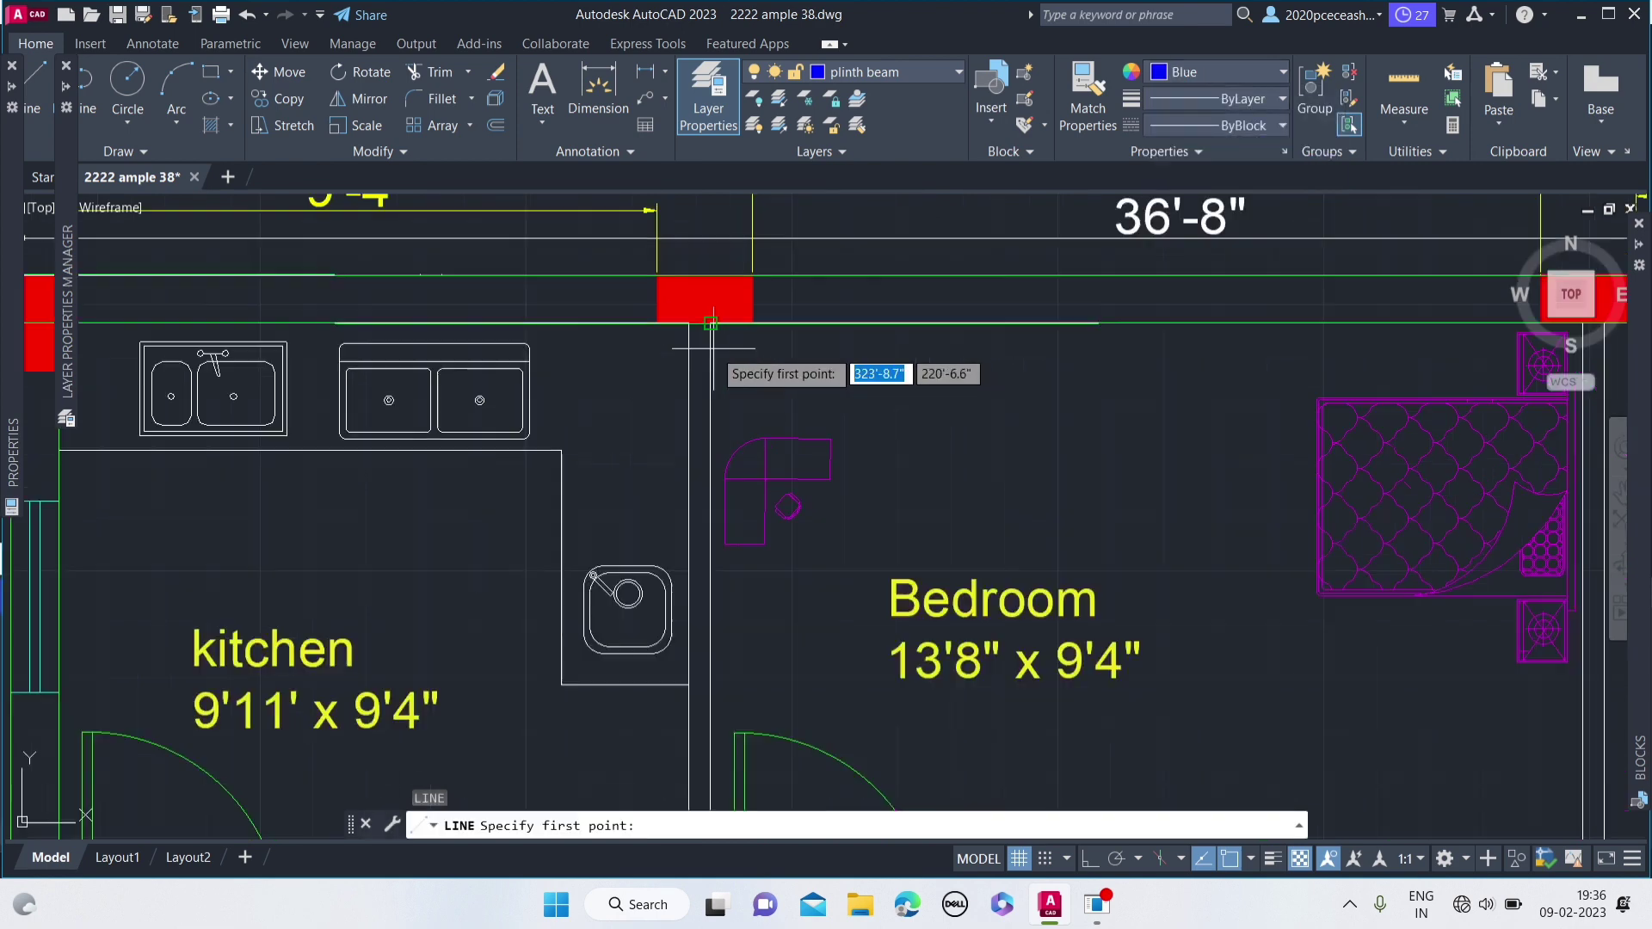
scroll(714, 345, up, 2)
click(707, 307)
scroll(718, 611, down, 4)
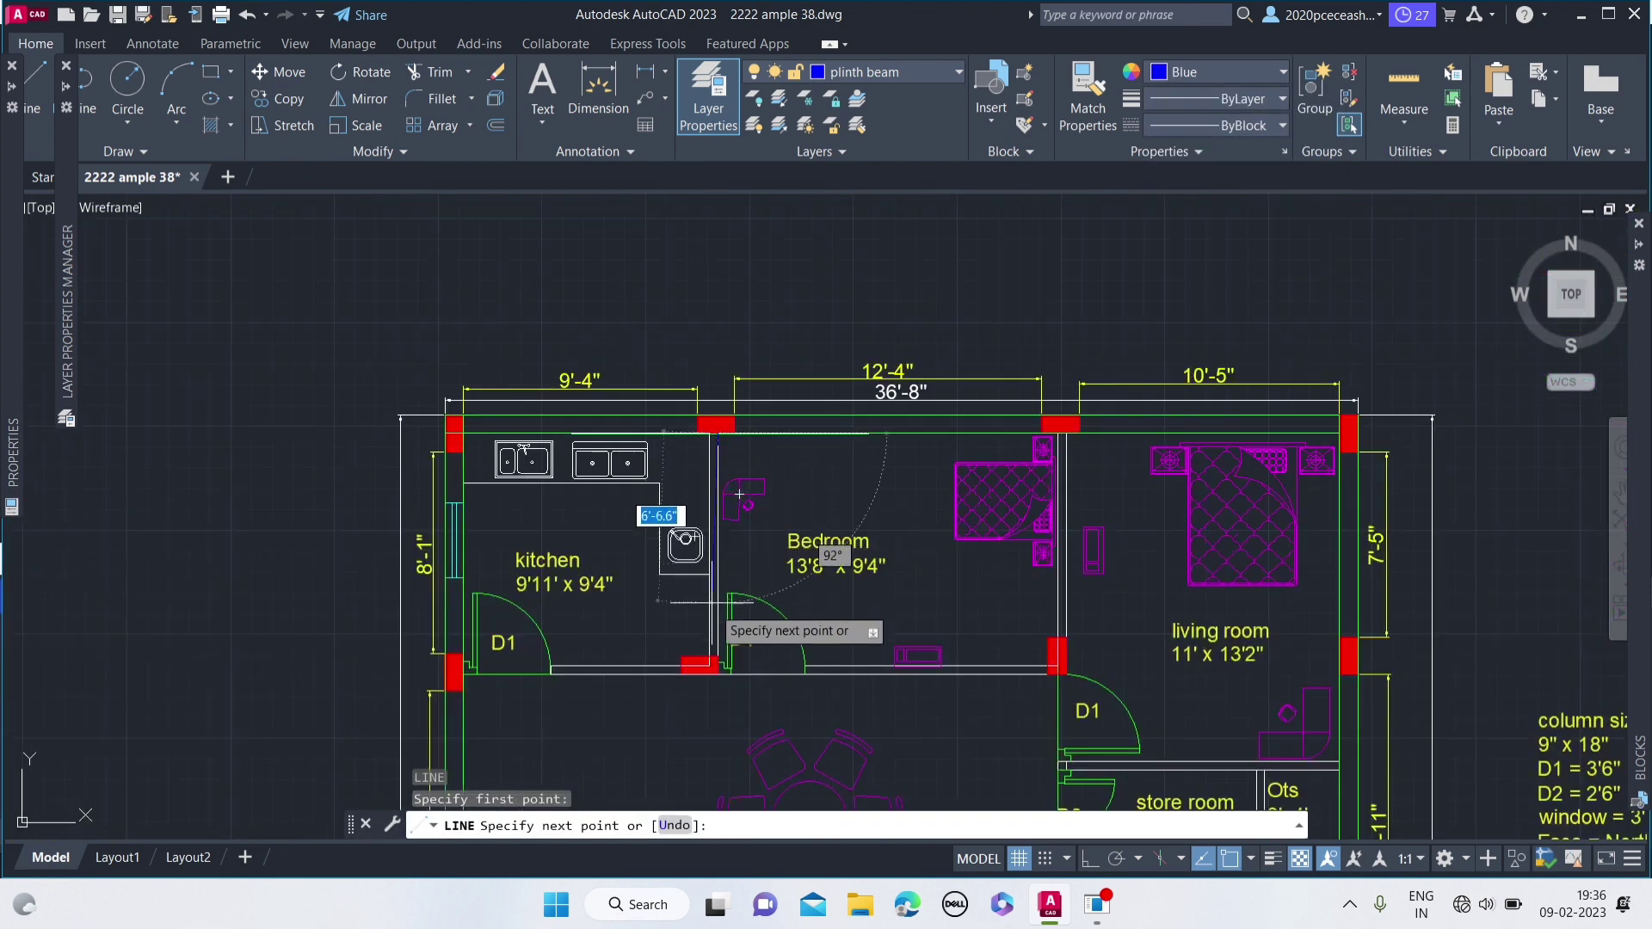
scroll(723, 662, up, 4)
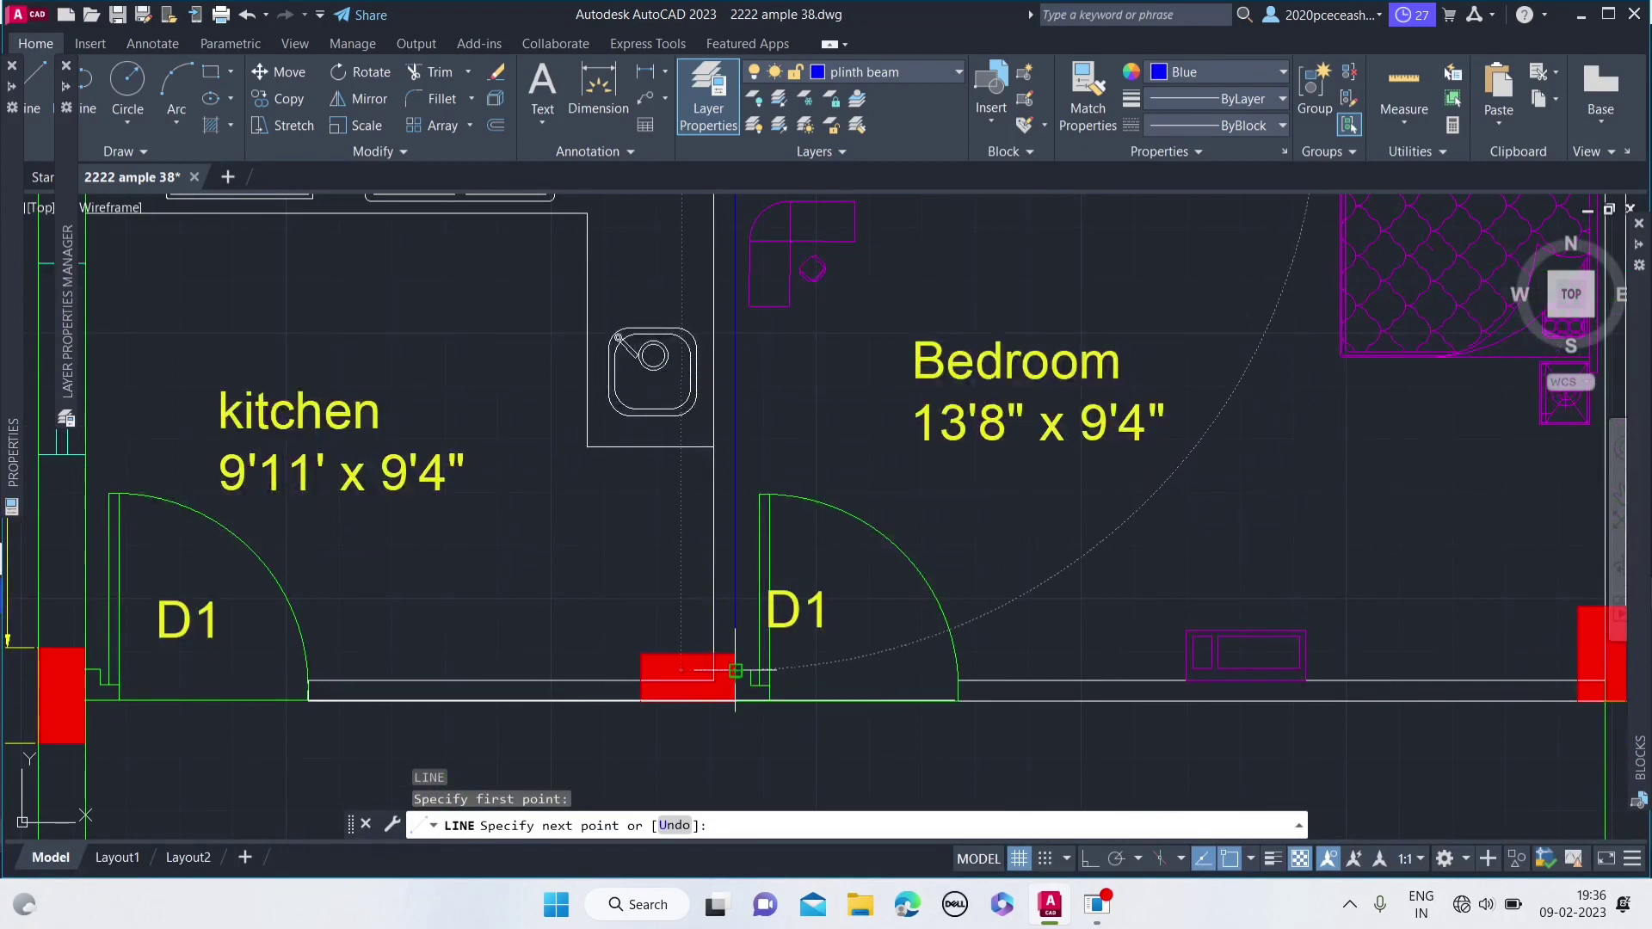
click(736, 670)
key(Return)
text(Of)
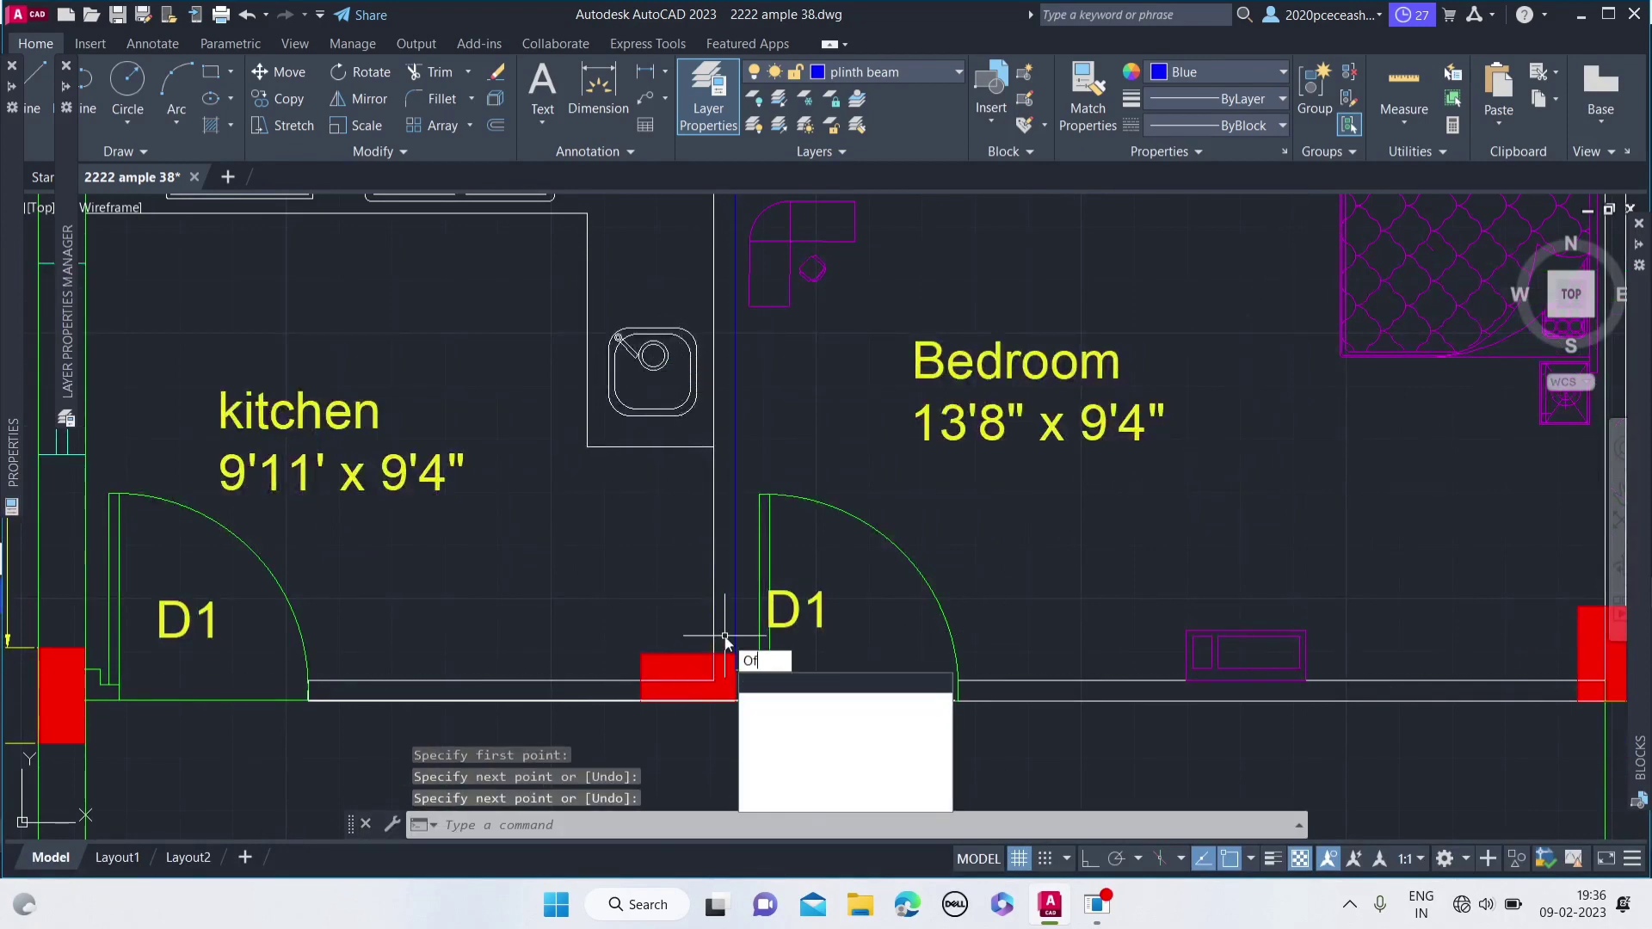
- Offset the vertical beam line 4 inches to the left
key(Return)
text(4)
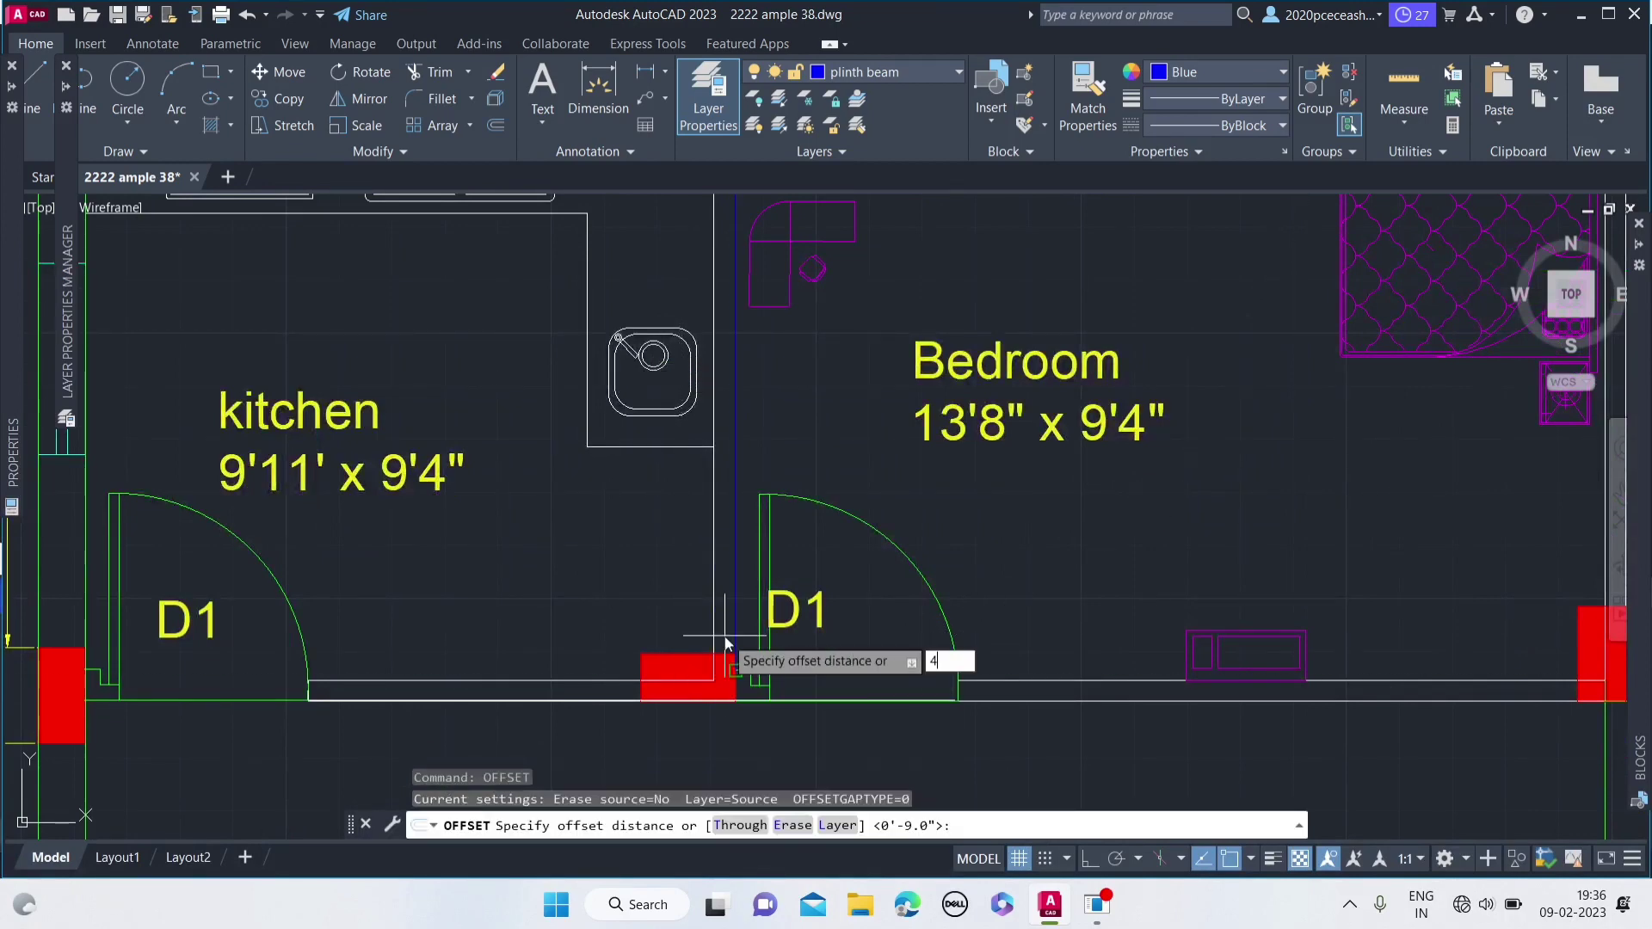
key(Return)
click(734, 572)
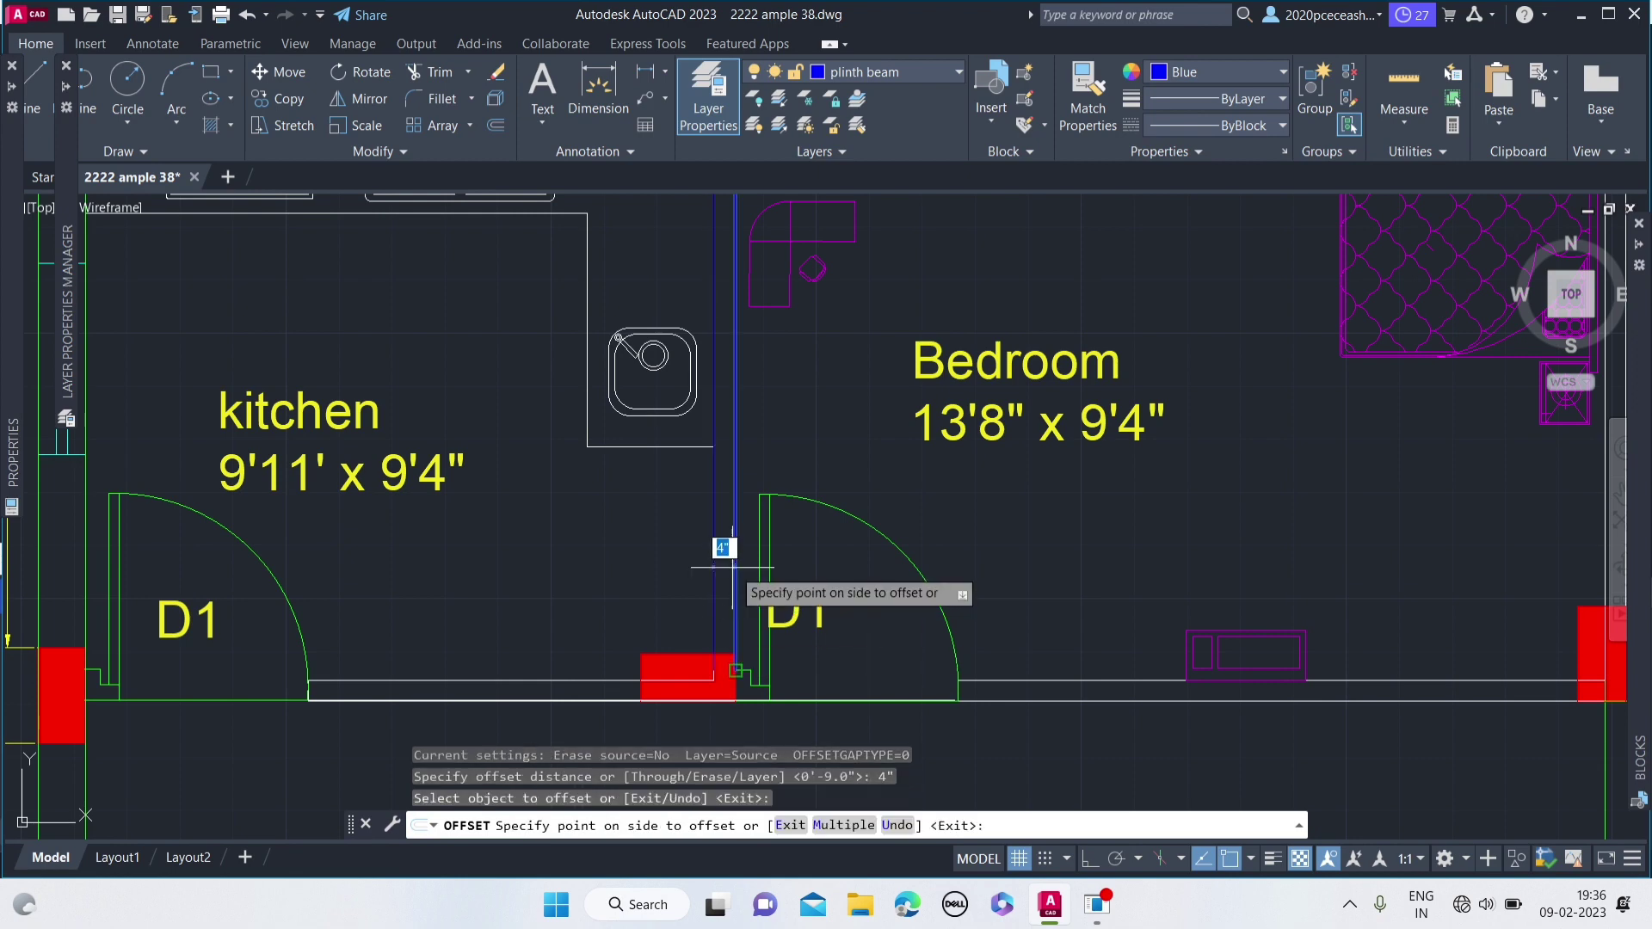
click(689, 540)
key(Return)
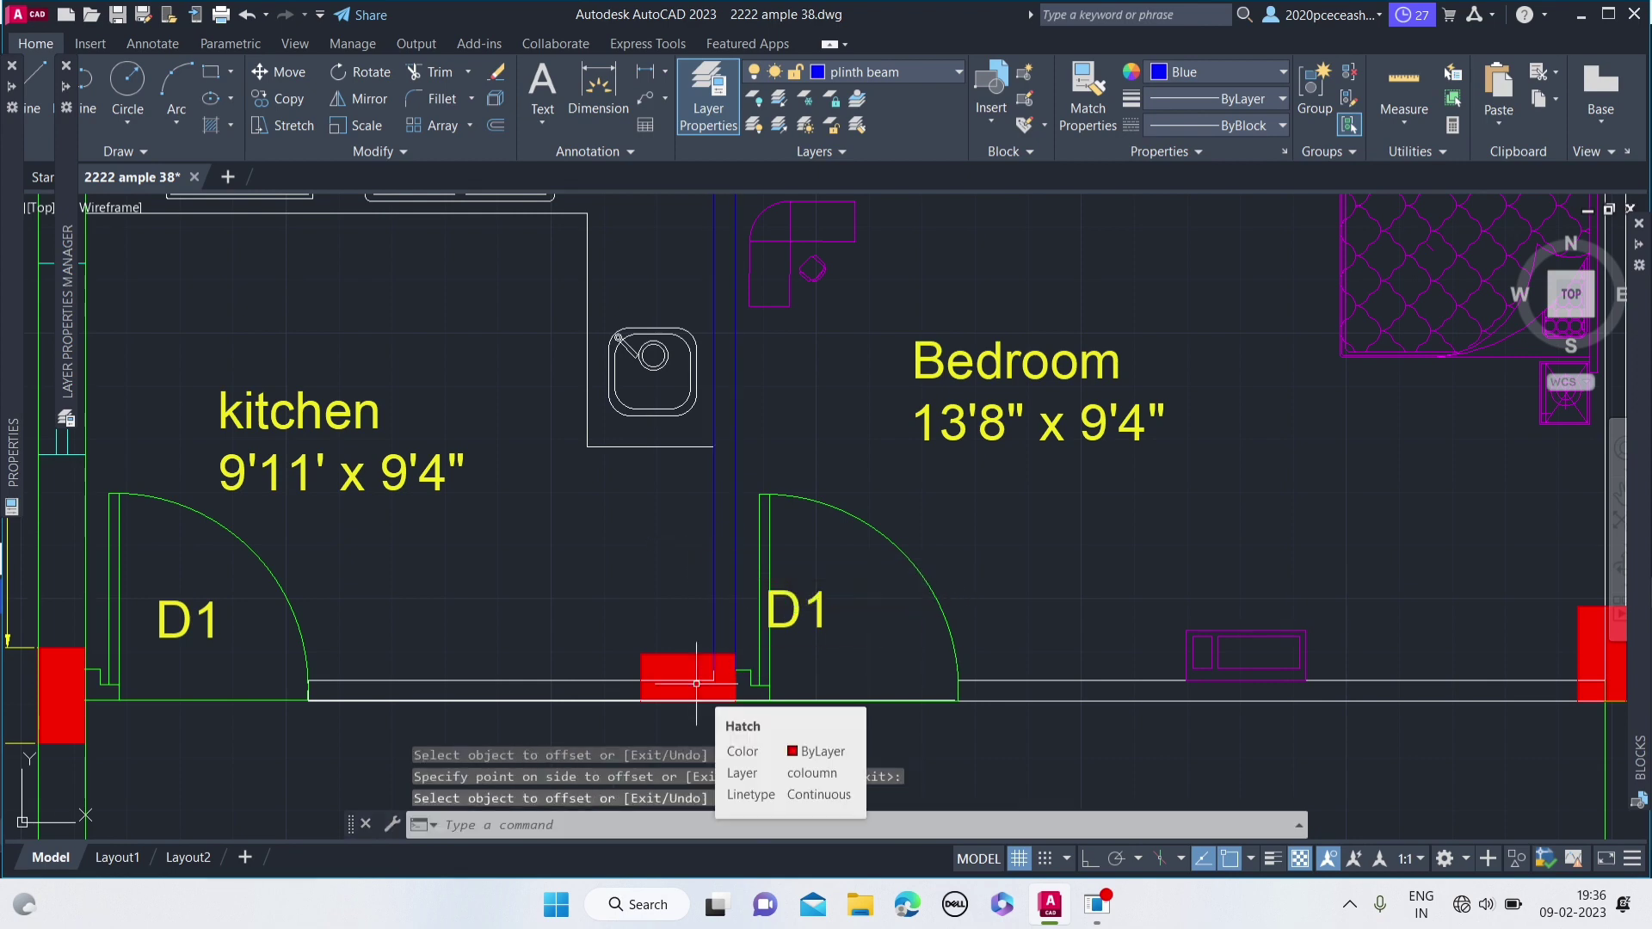
scroll(696, 684, down, 2)
- Draw a blue bottom beam line from the door-jamb corner to the column
text(l)
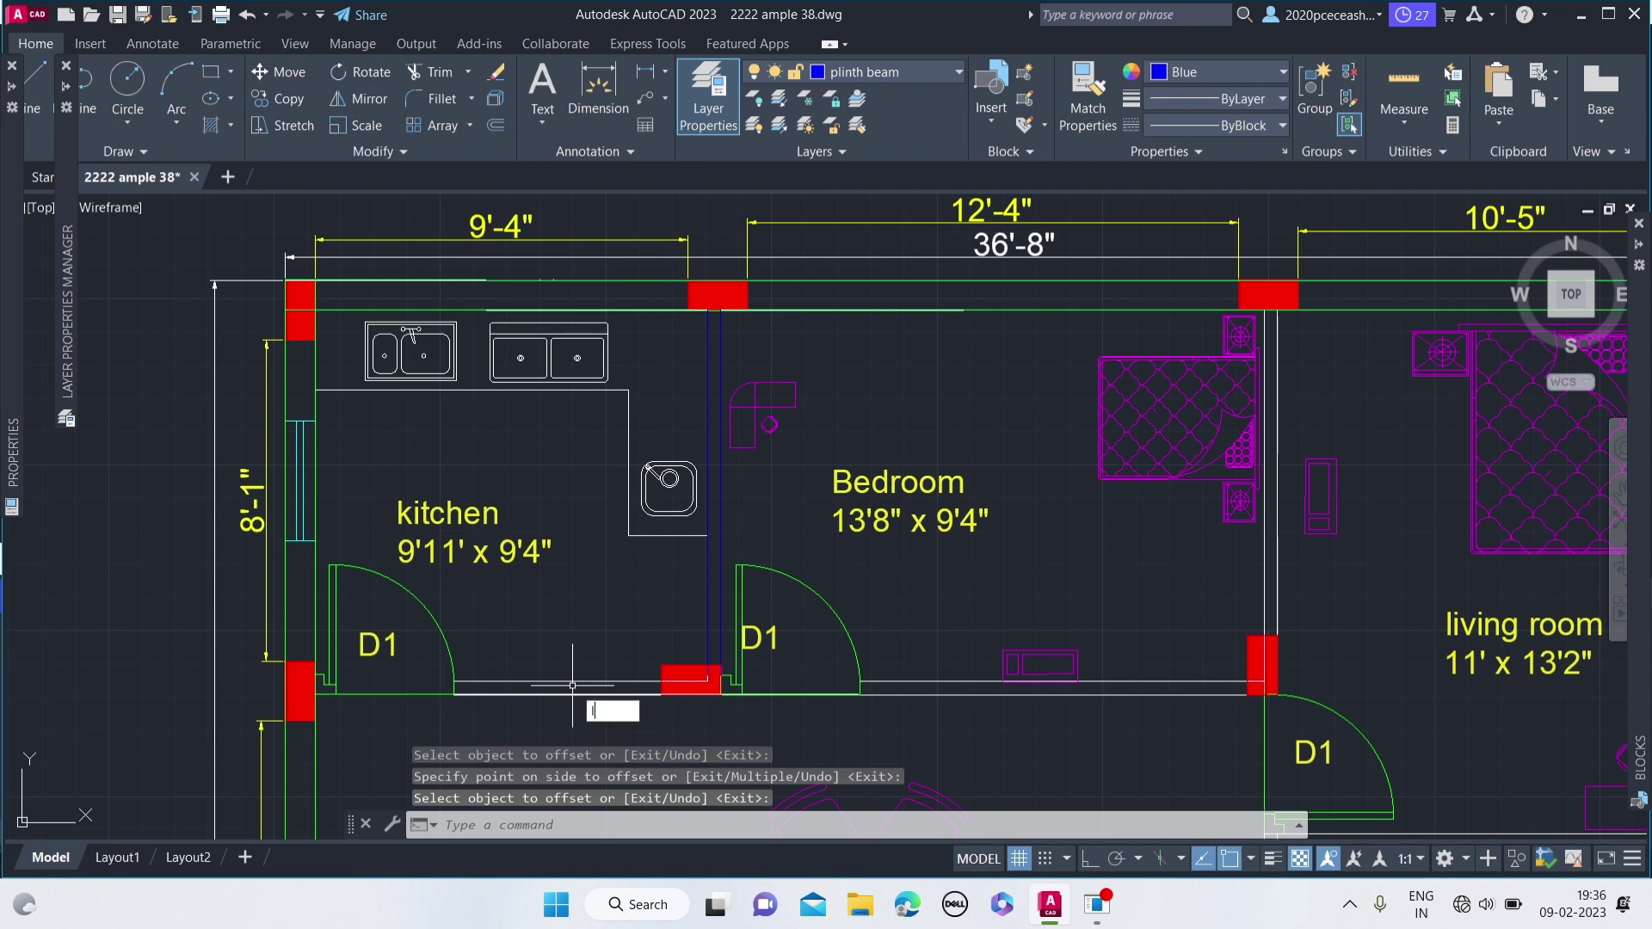
key(Return)
scroll(602, 686, up, 2)
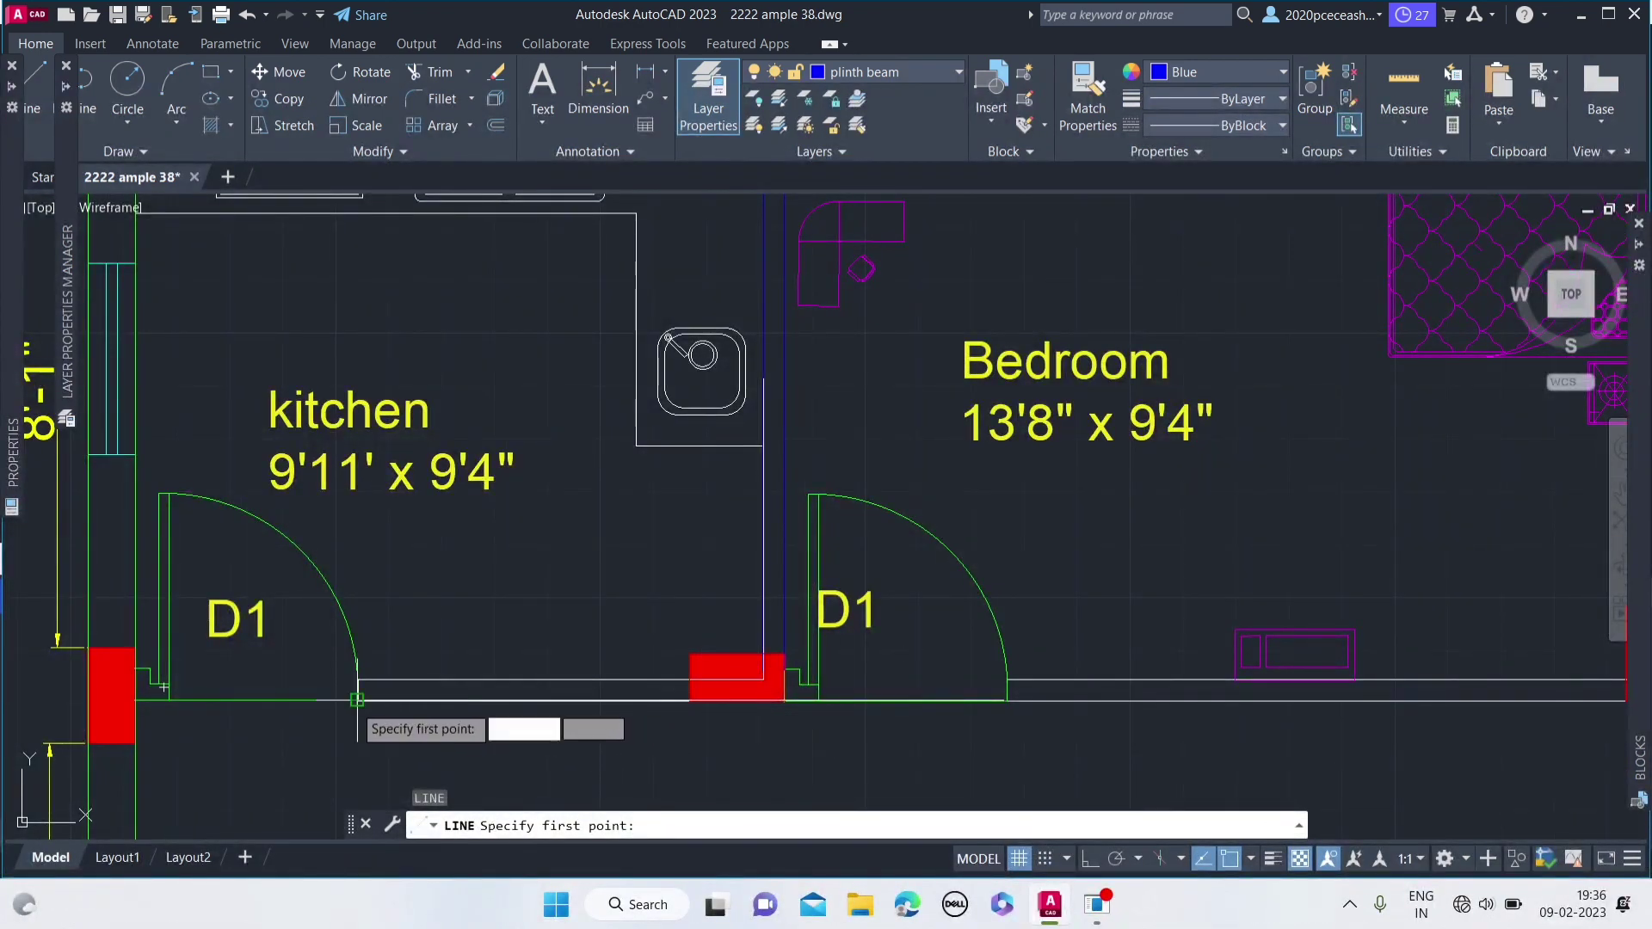
click(358, 701)
click(784, 701)
key(Return)
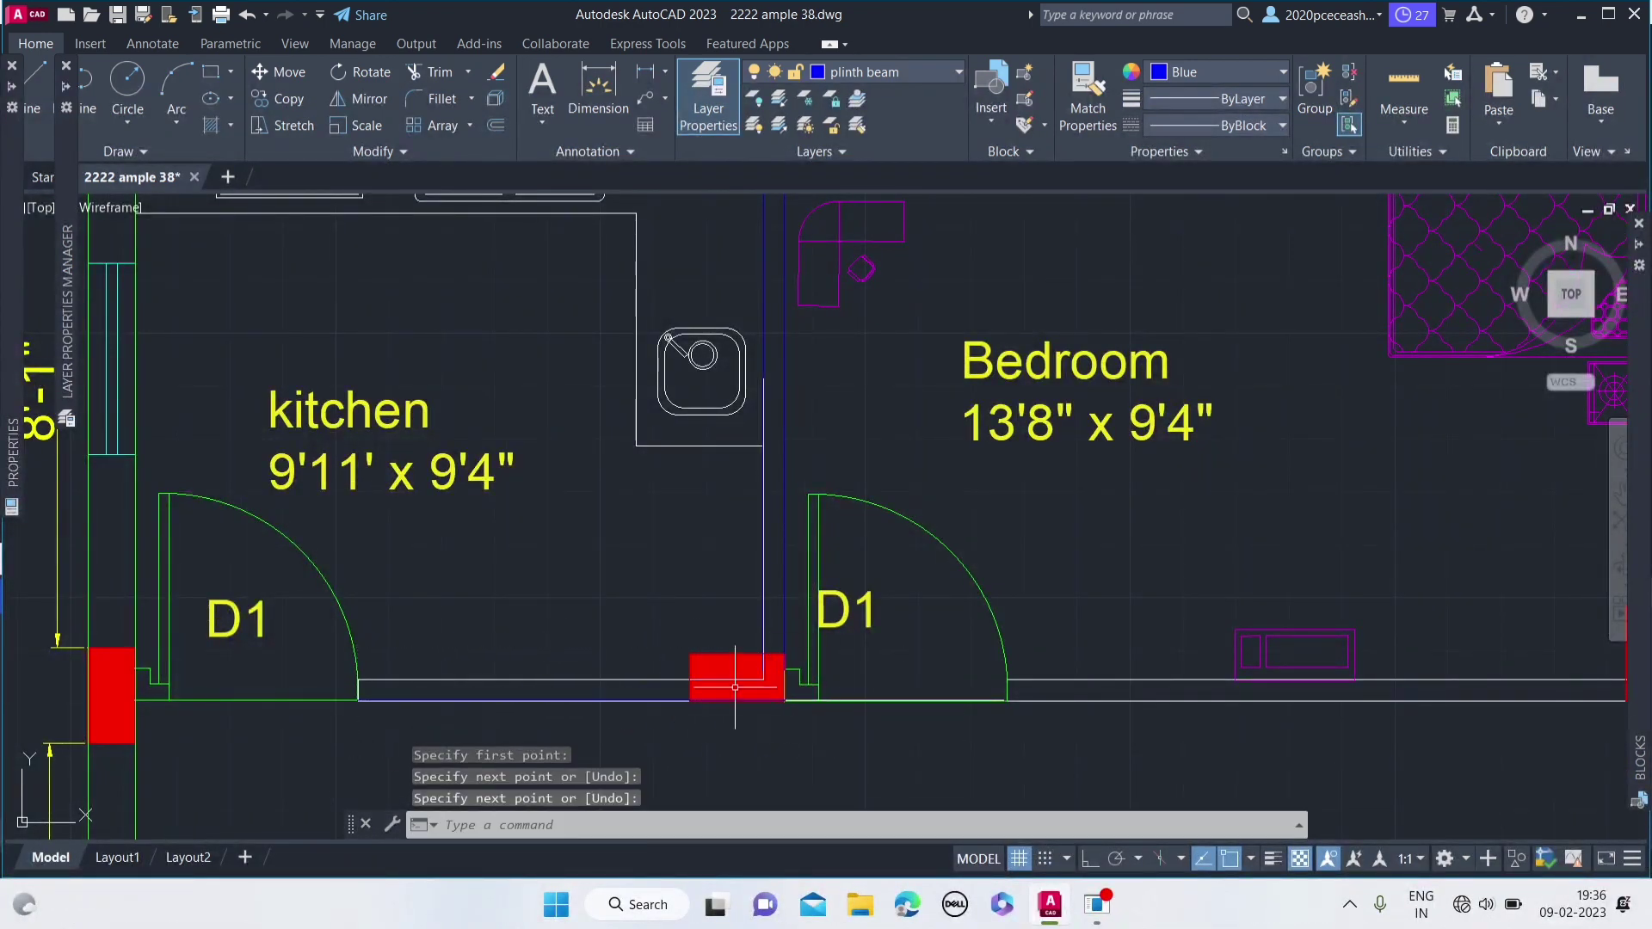
- Offset the bottom beam line 4 inches upward
text(o)
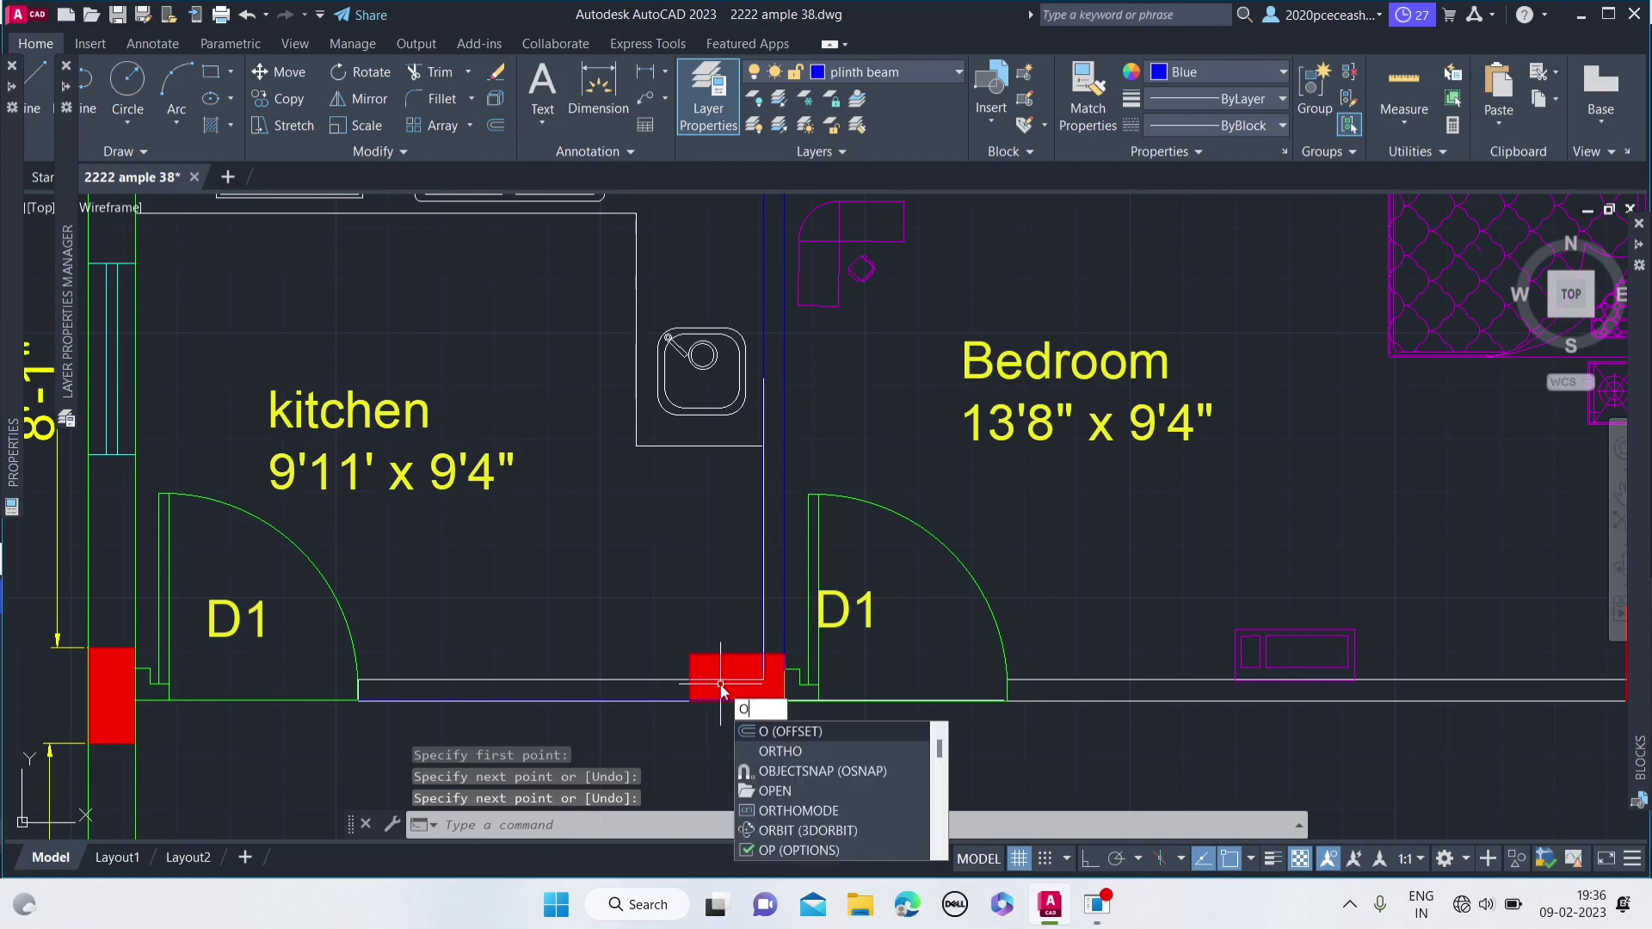
text(f)
key(Return)
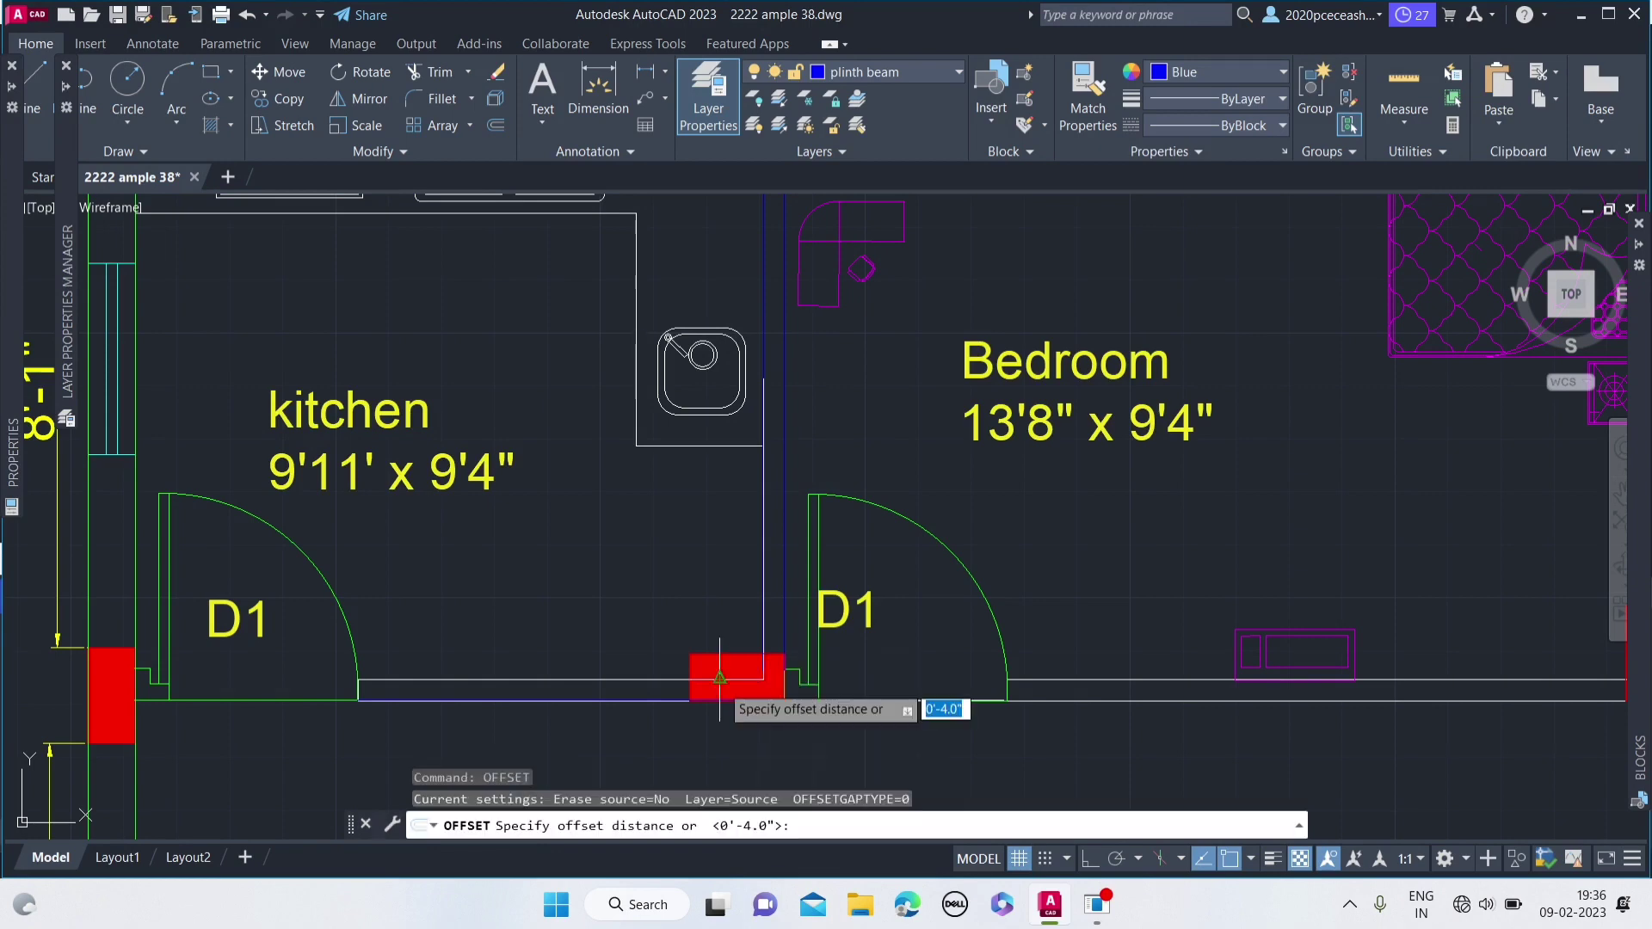
text(4)
key(Return)
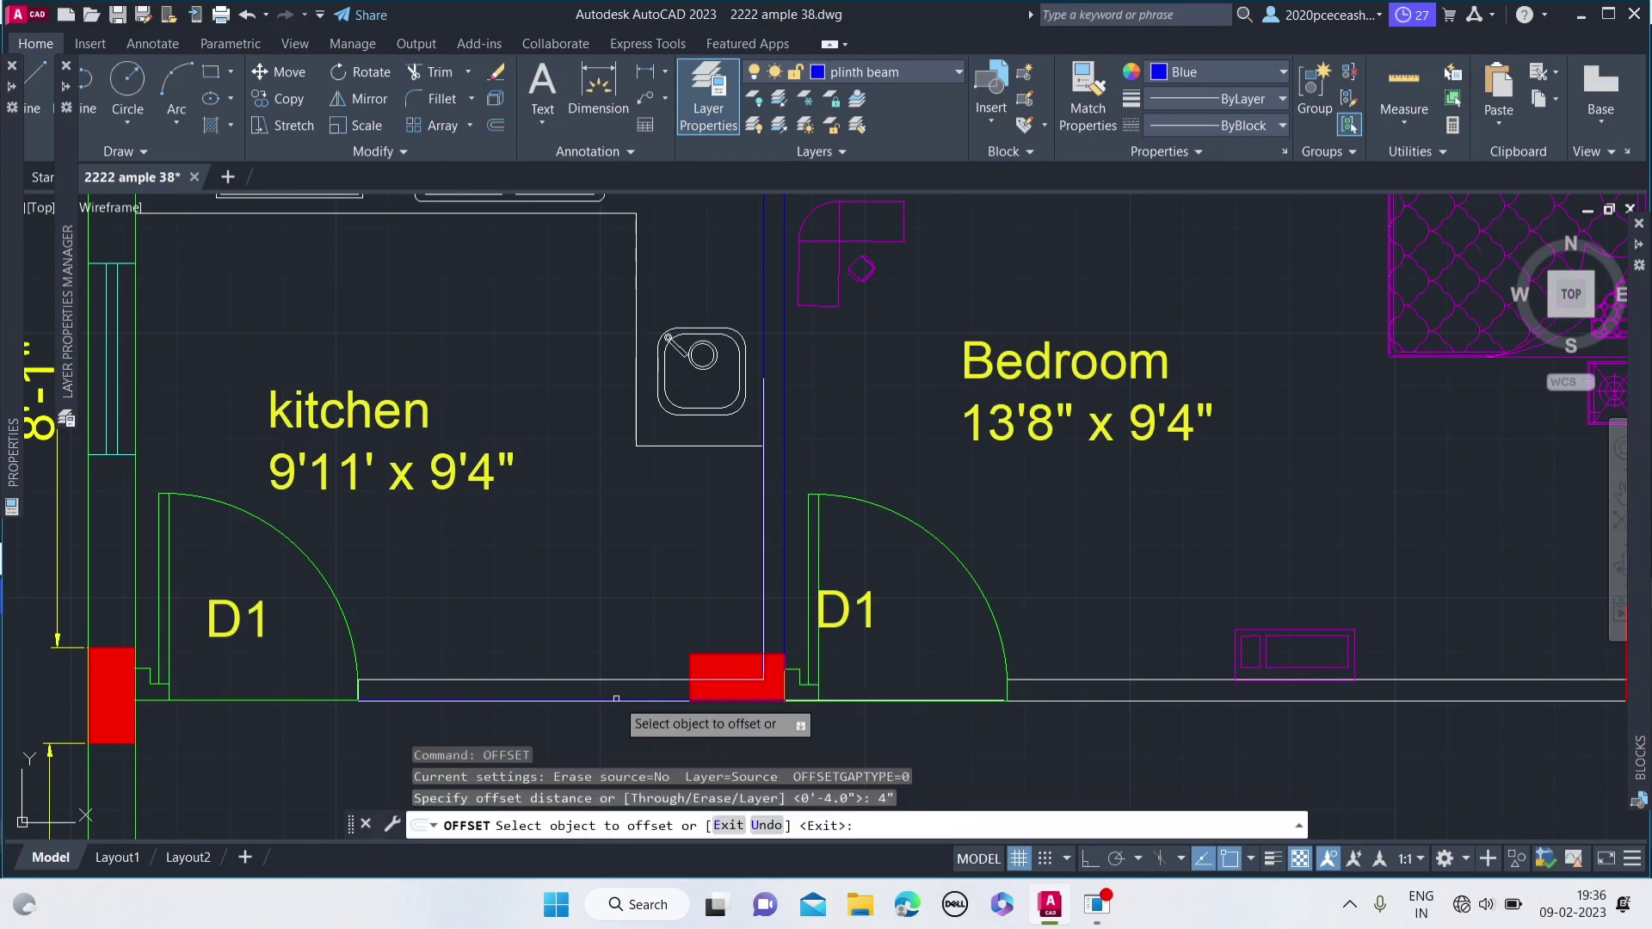
click(612, 700)
click(594, 647)
key(Return)
scroll(704, 715, down, 1)
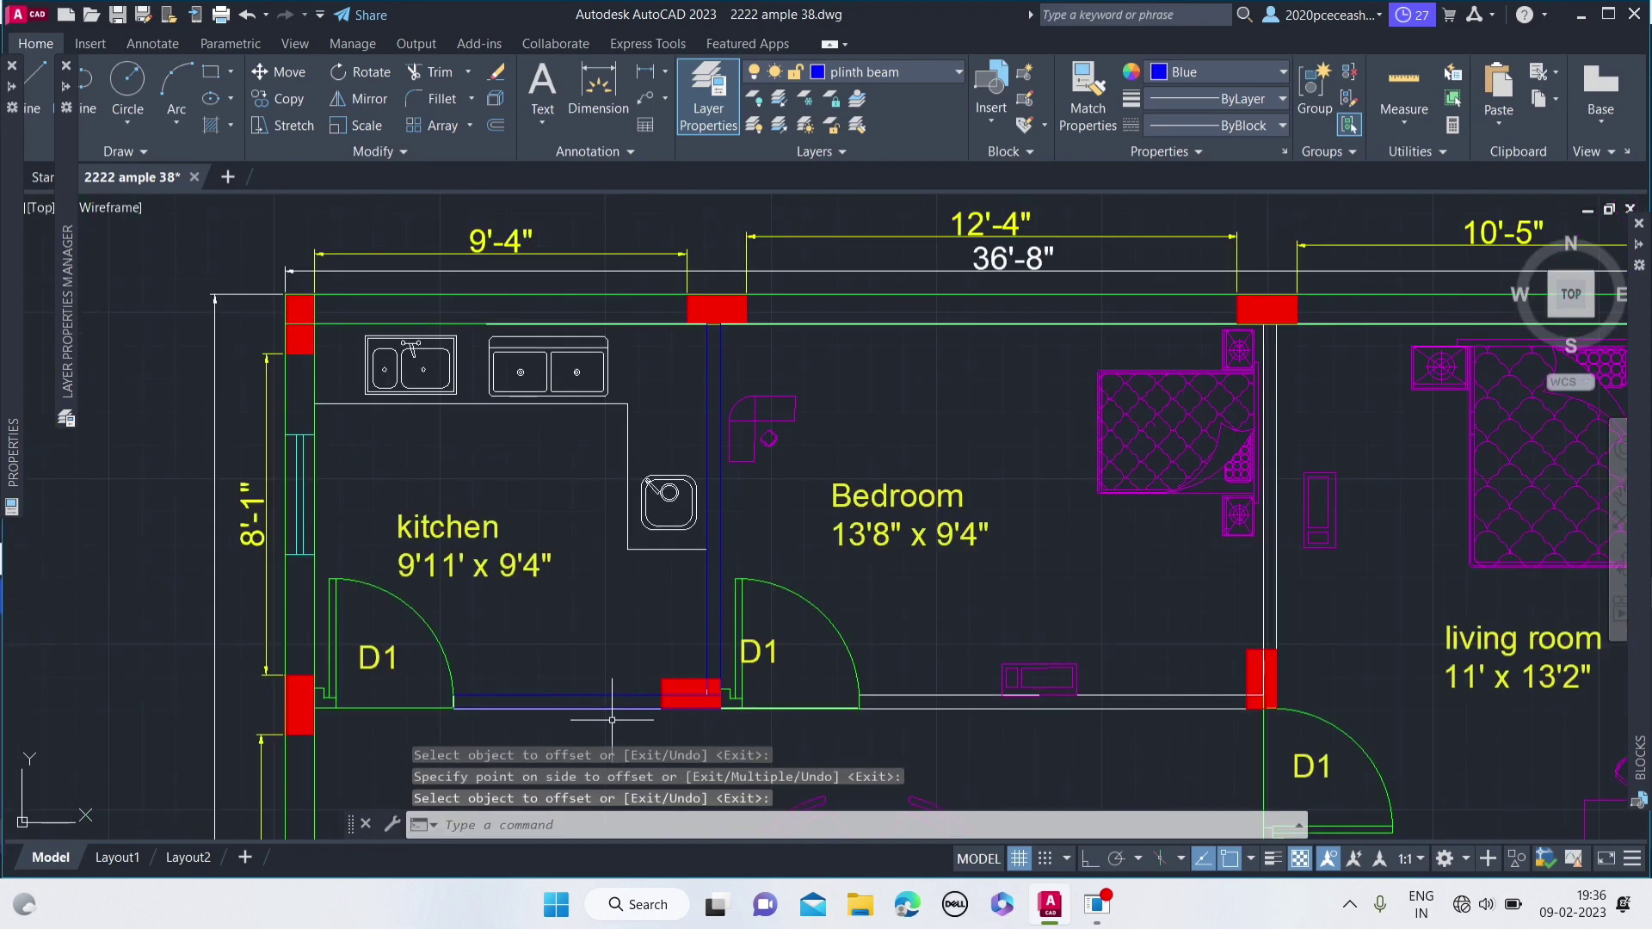
scroll(693, 694, down, 1)
scroll(851, 696, up, 2)
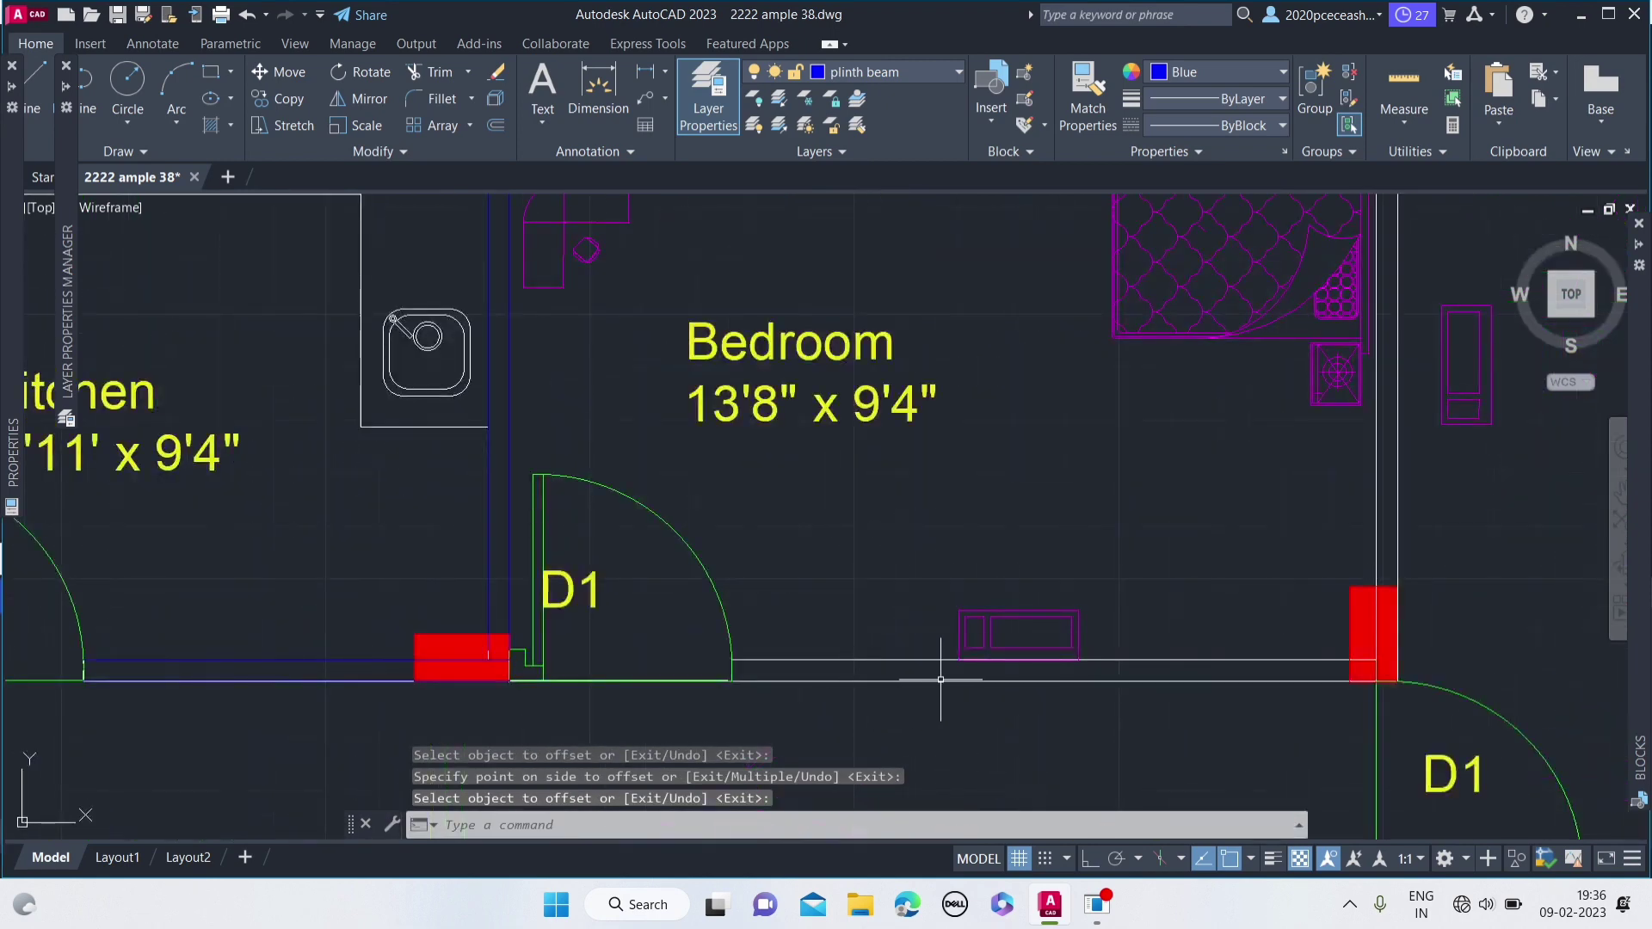
- Draw a beam line from the bedroom wall corner and start offsetting it 4 inches
text(l)
key(Return)
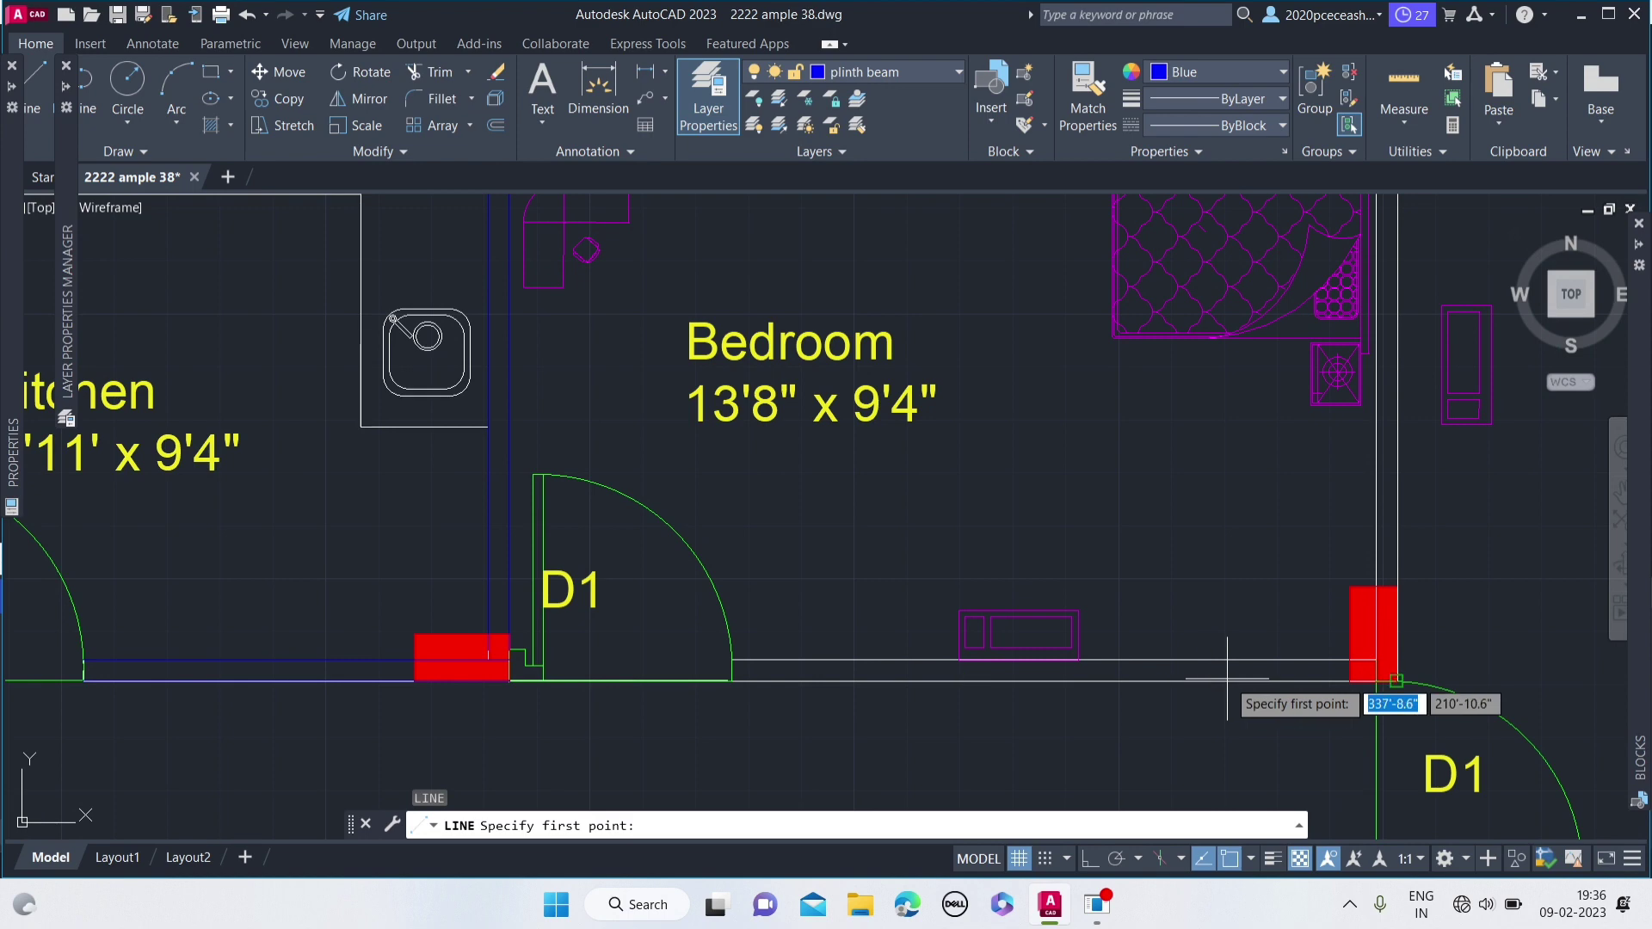
scroll(718, 654, down, 1)
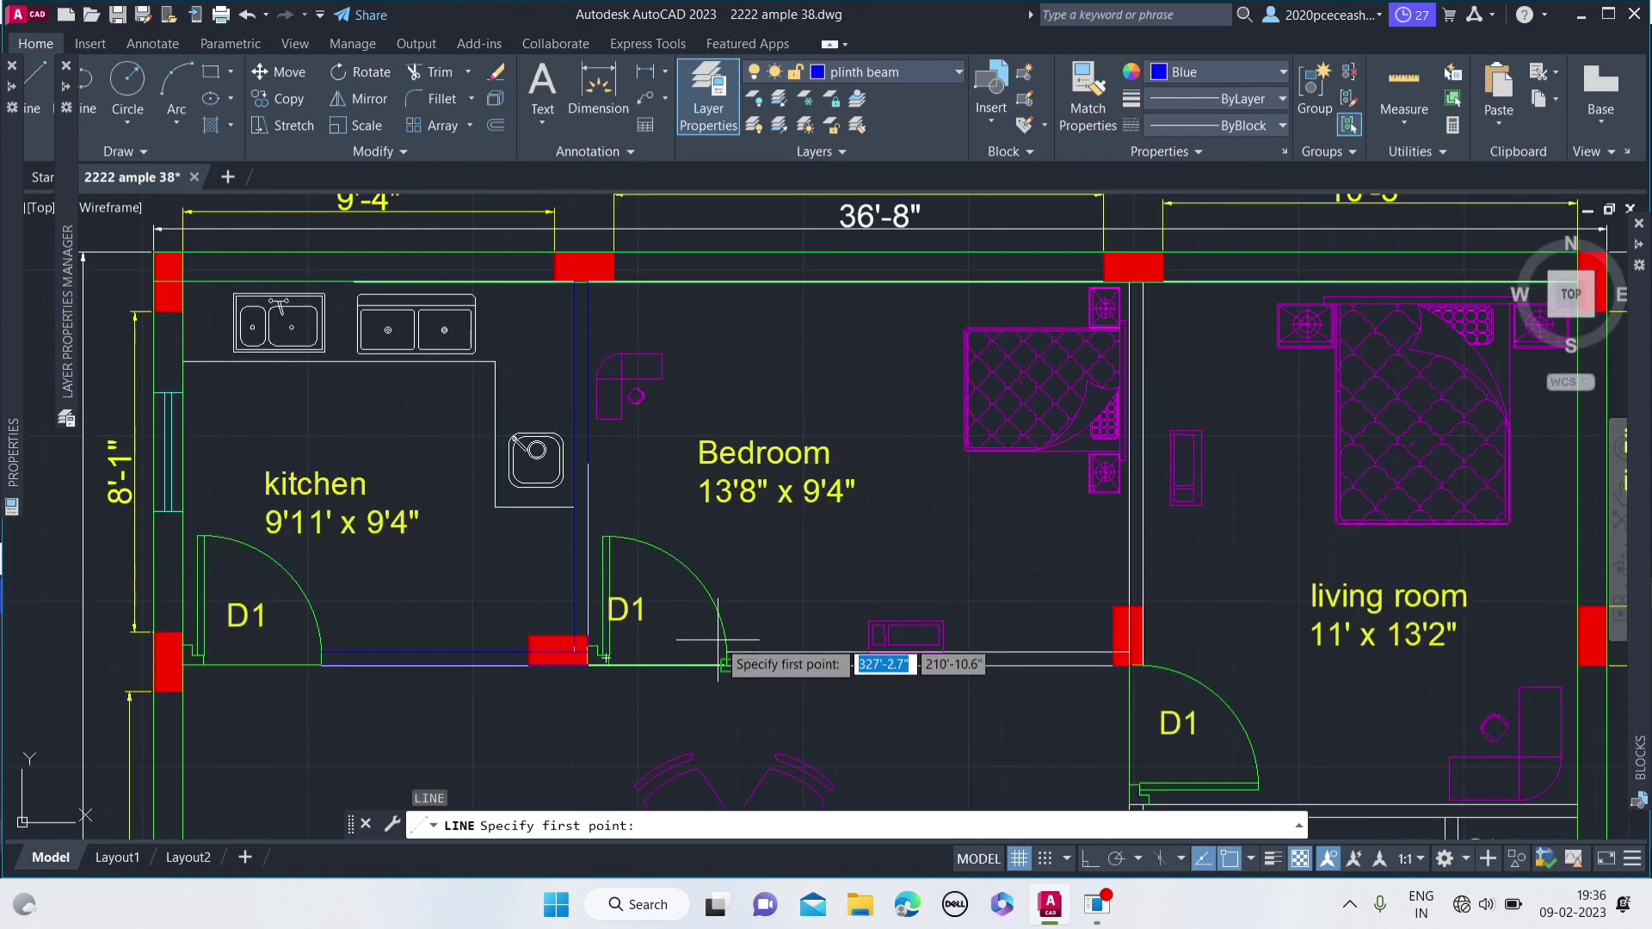
click(1129, 664)
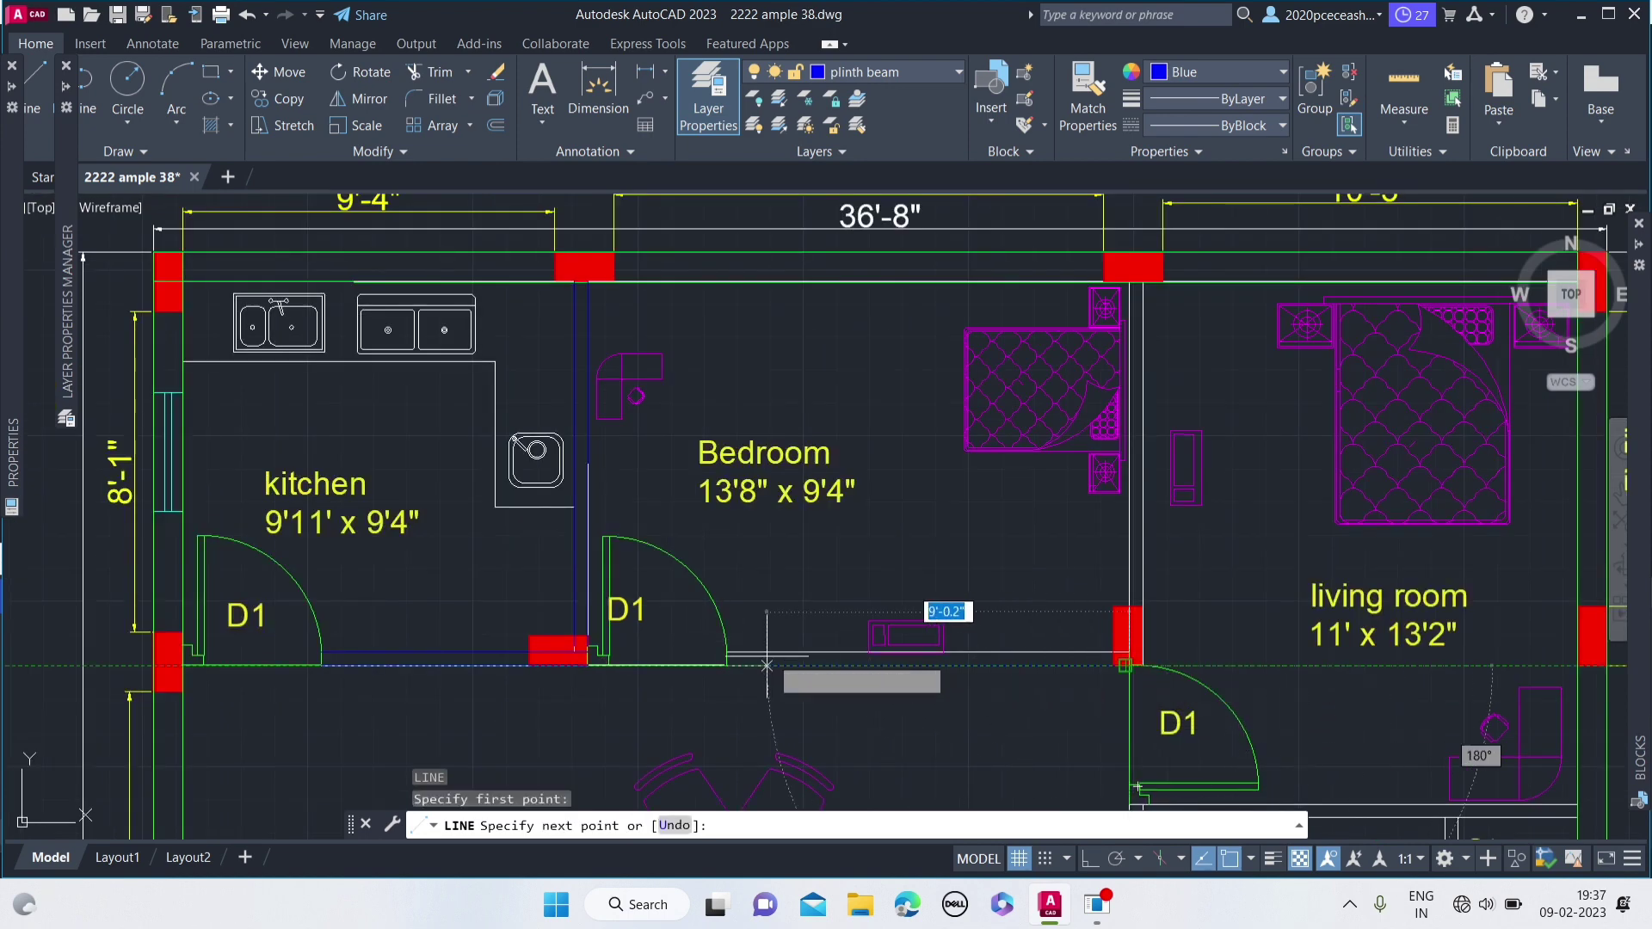
key(Escape)
text(of)
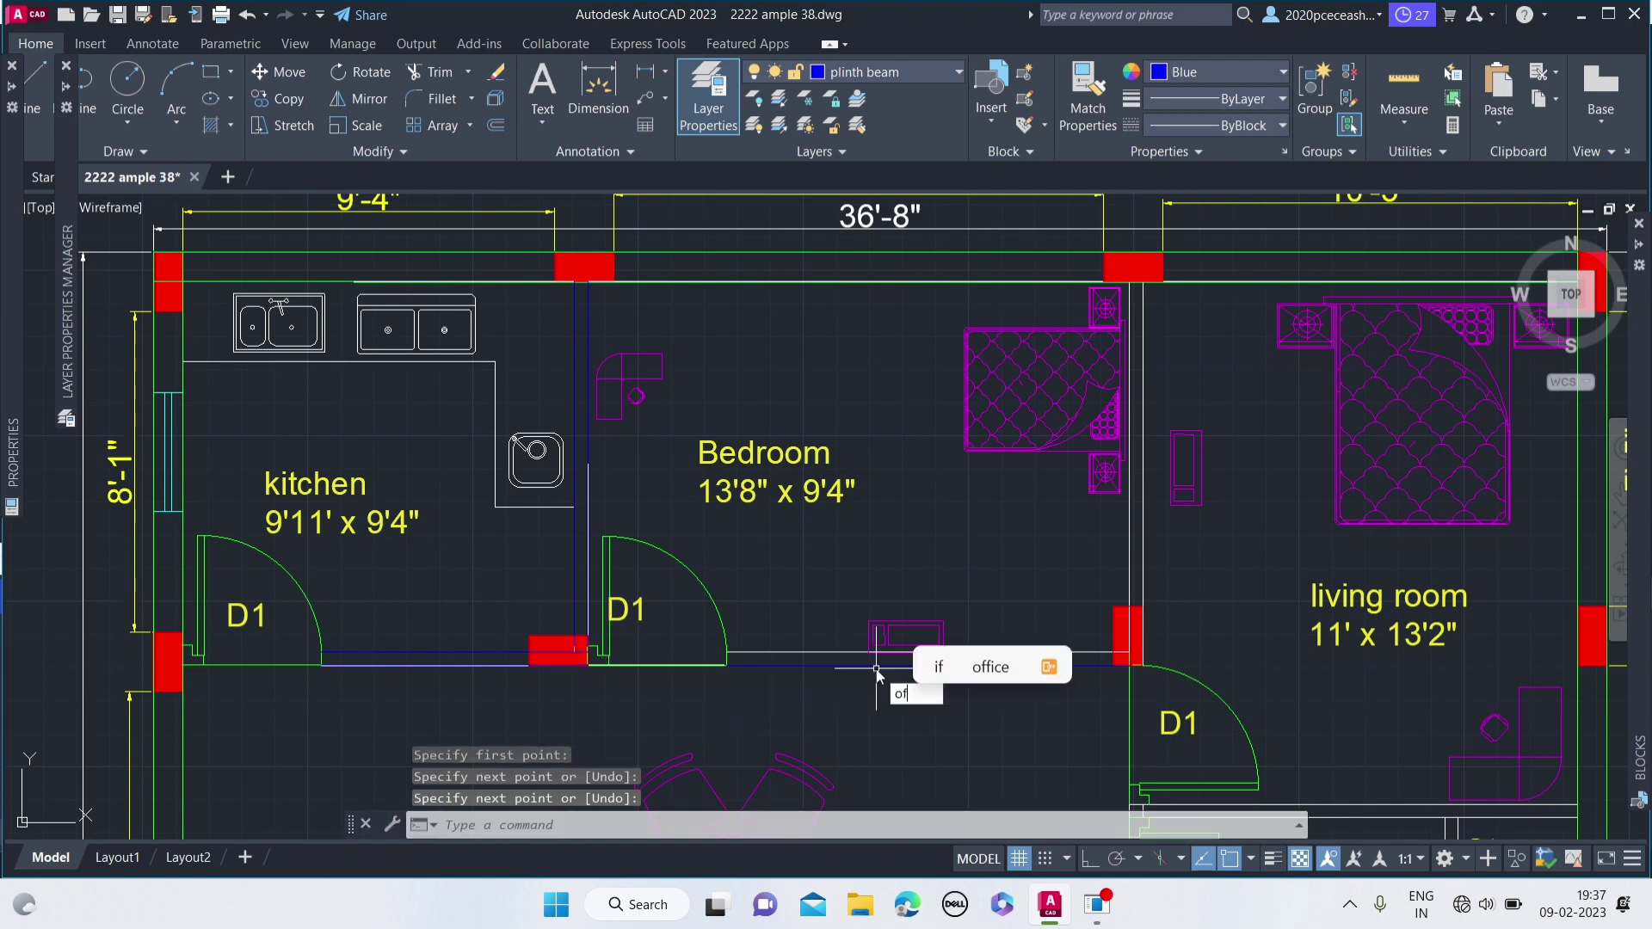
key(Return)
text(4)
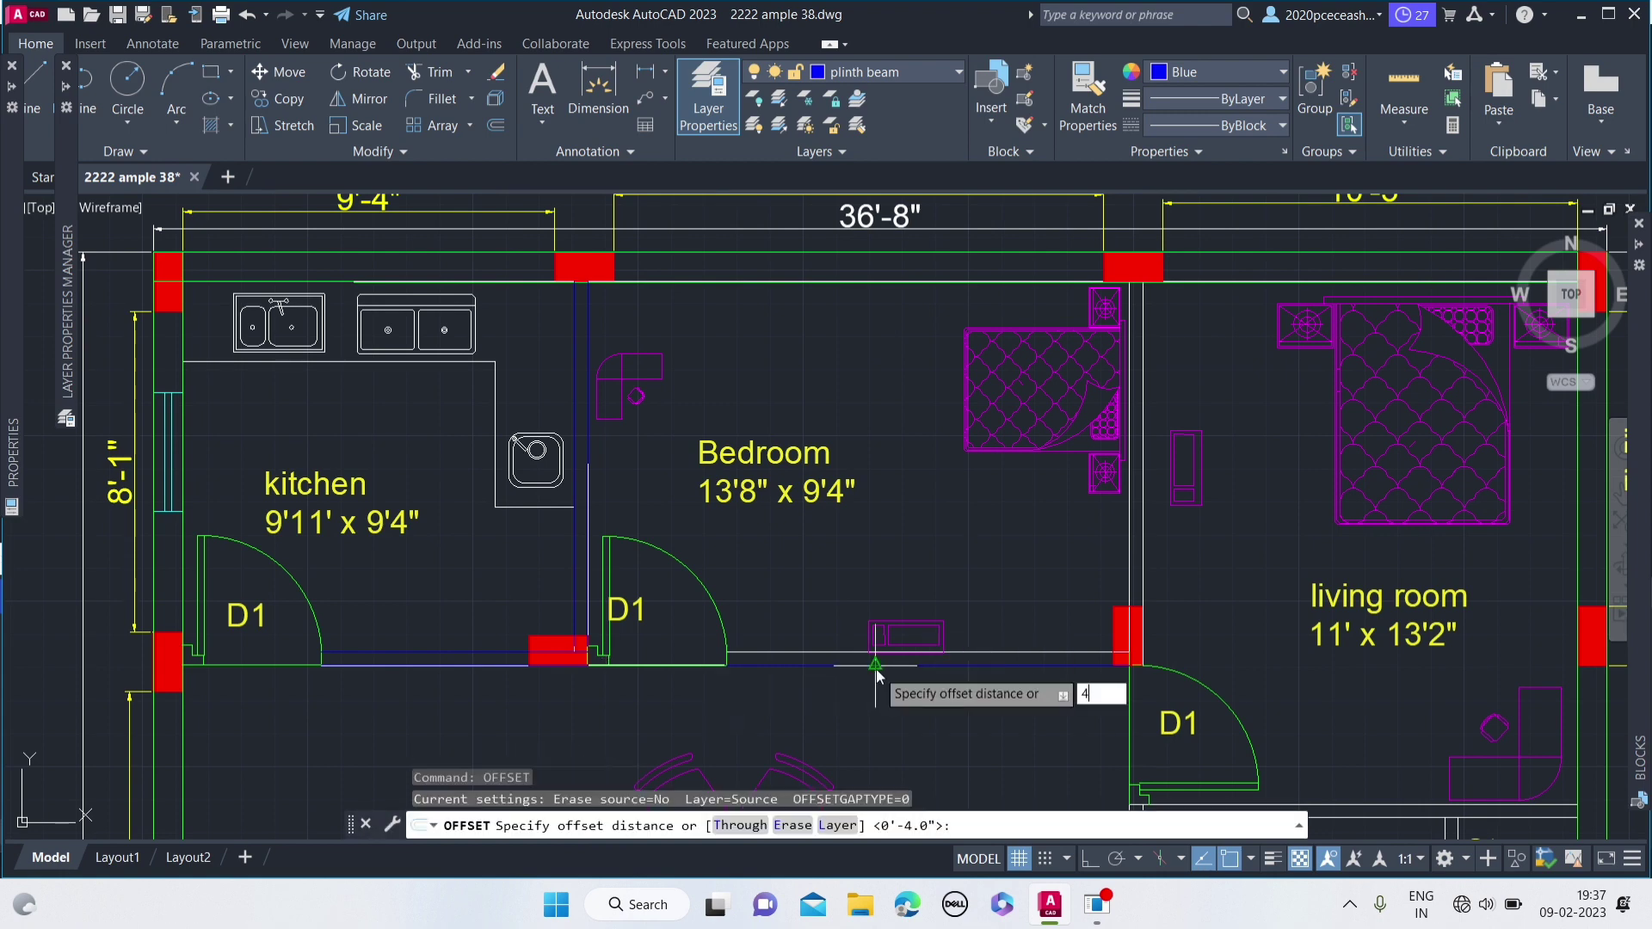
key(Return)
click(860, 665)
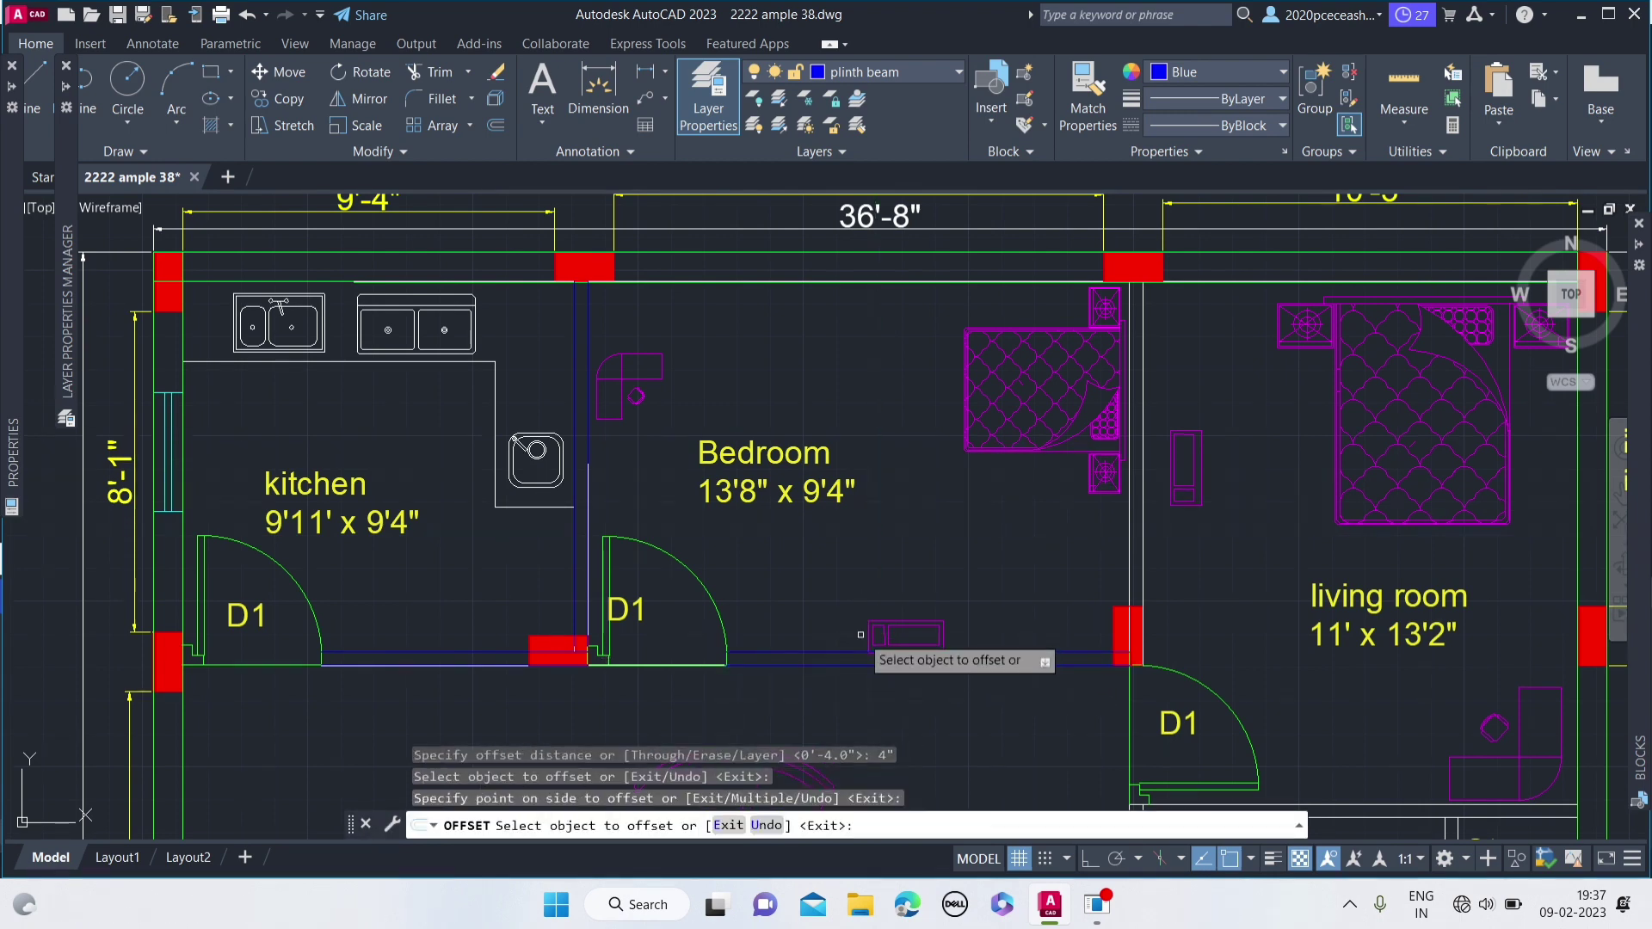
scroll(852, 637, down, 5)
scroll(674, 491, down, 3)
- Lock every layer in Layer Properties
scroll(684, 477, up, 5)
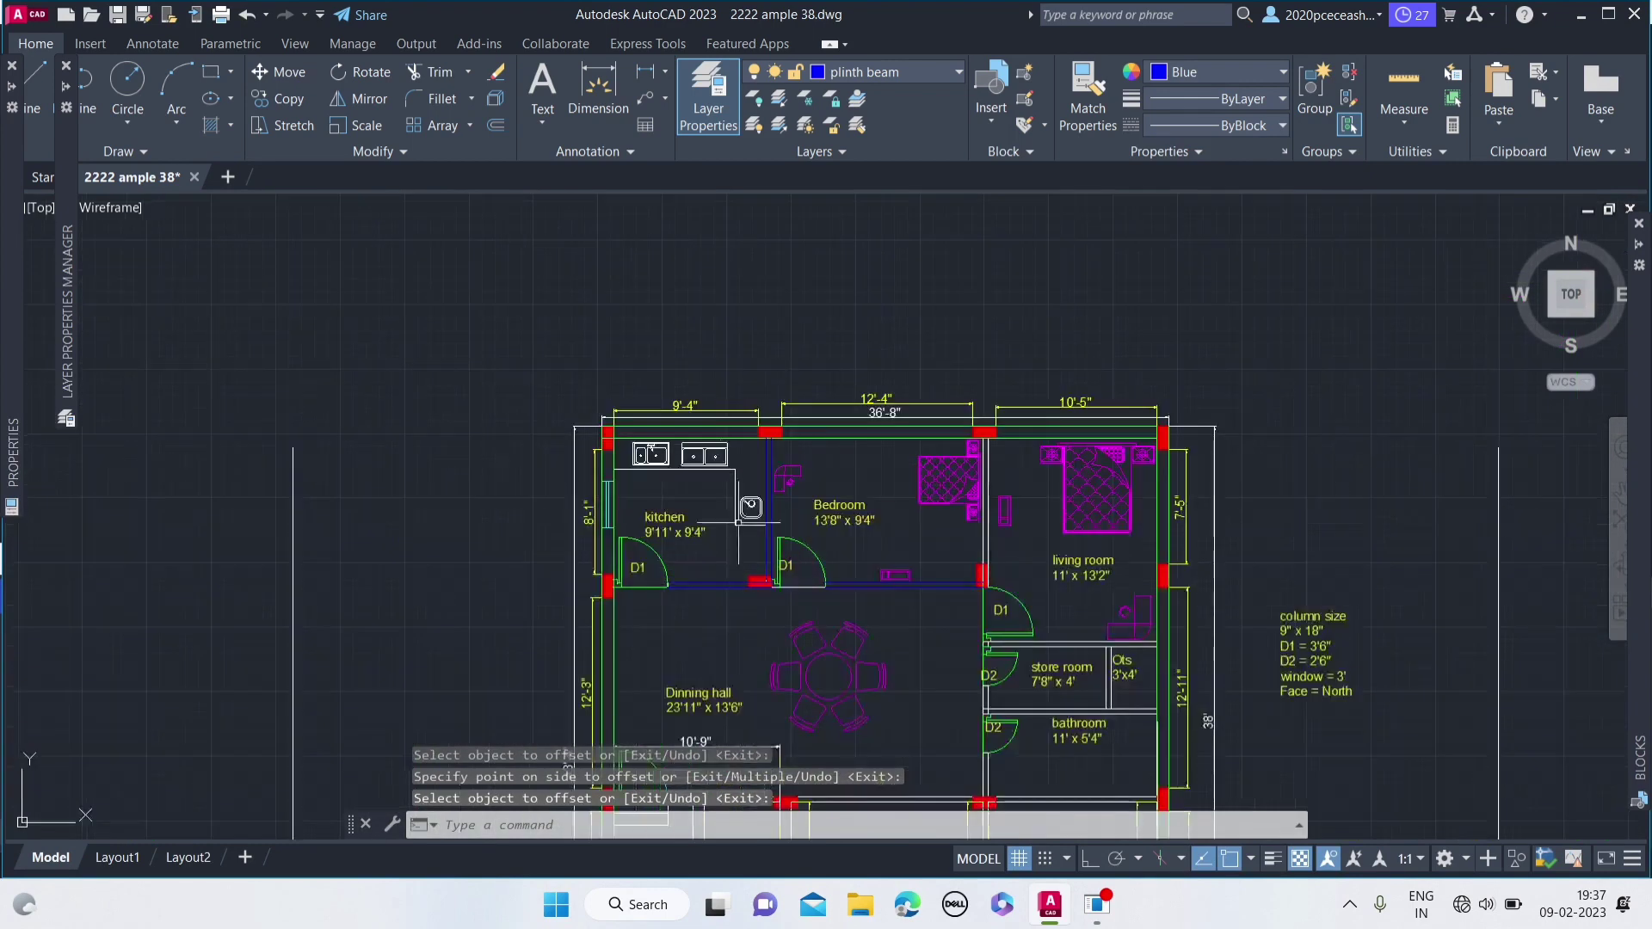
scroll(690, 472, down, 2)
scroll(731, 439, up, 2)
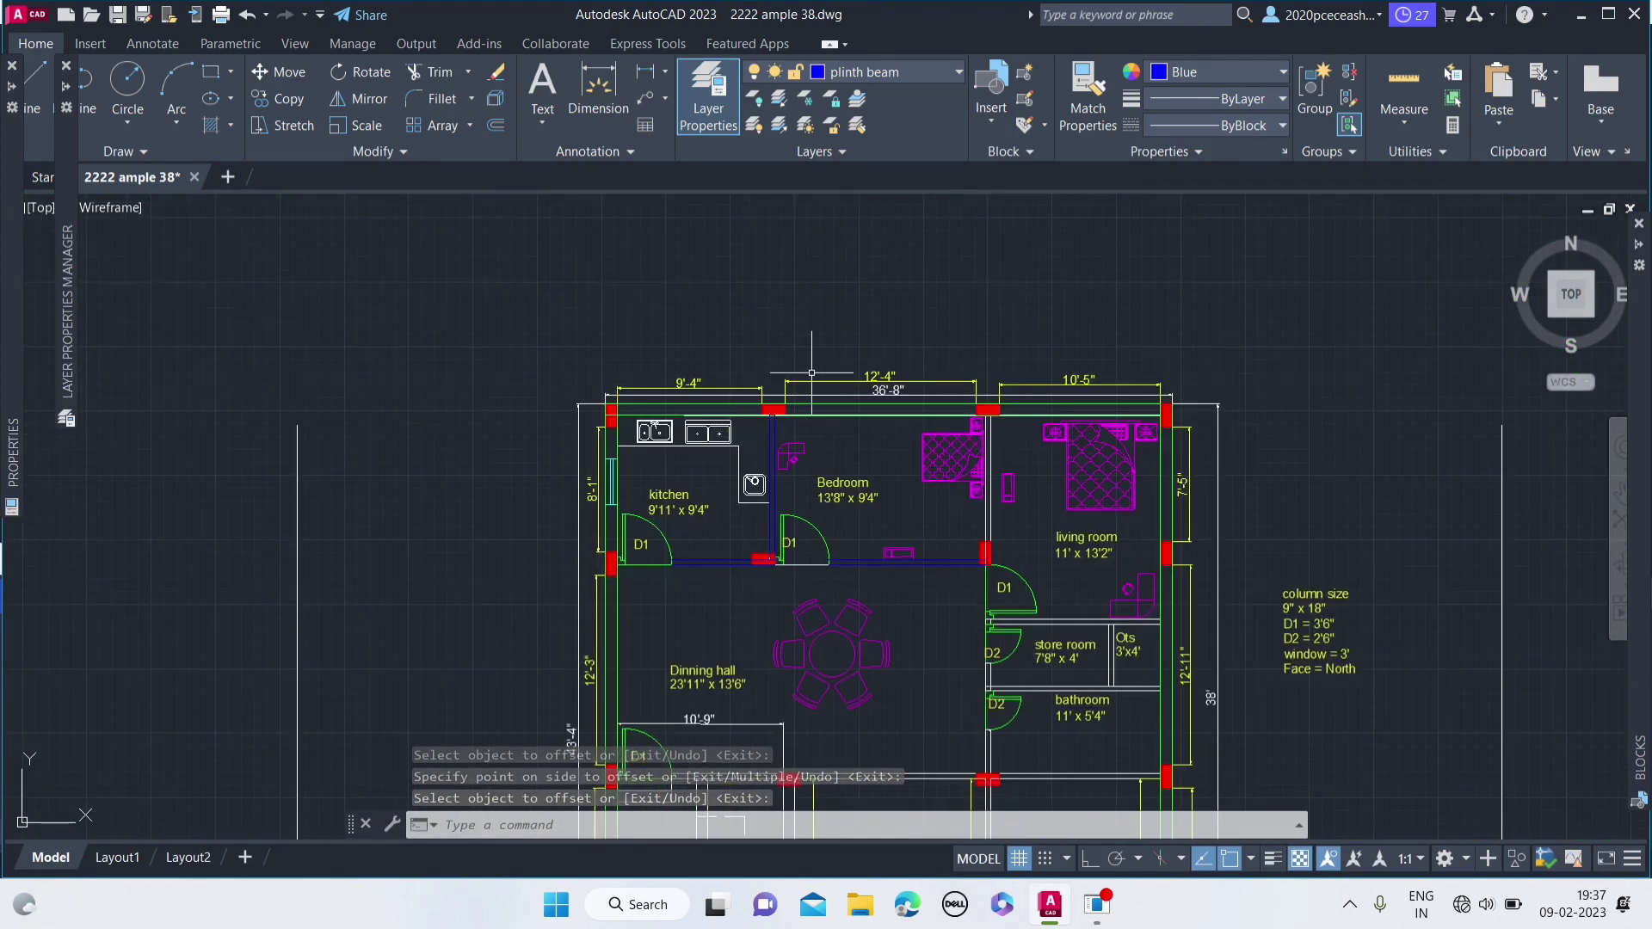
scroll(782, 401, down, 2)
key(Escape)
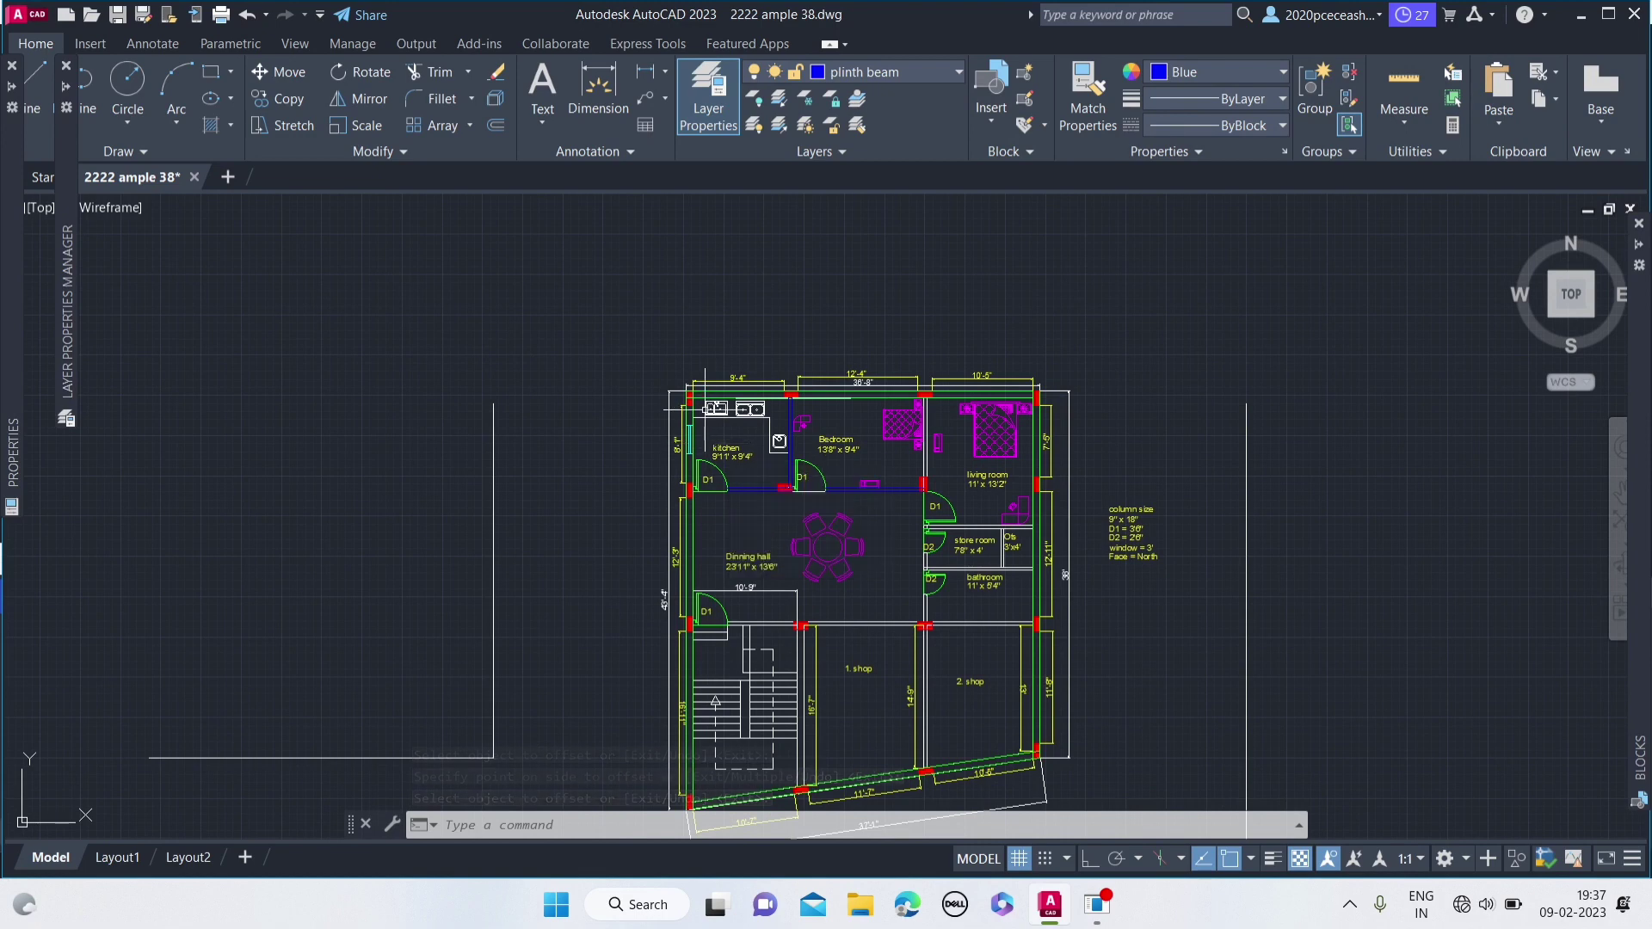
scroll(701, 404, down, 2)
click(708, 93)
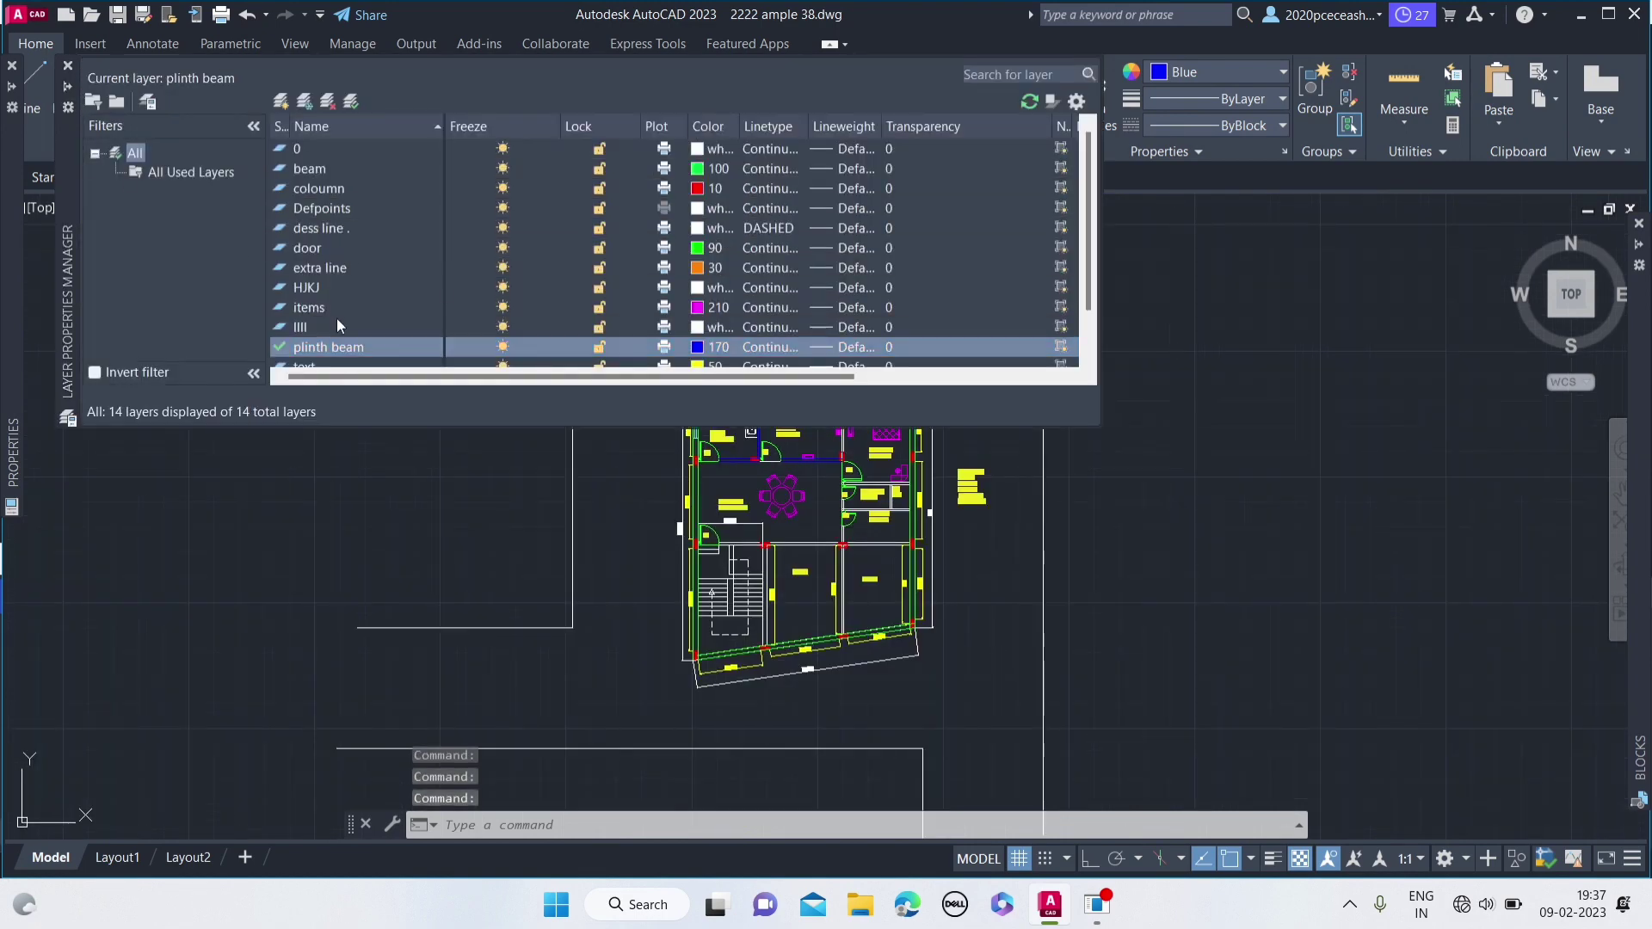
click(336, 347)
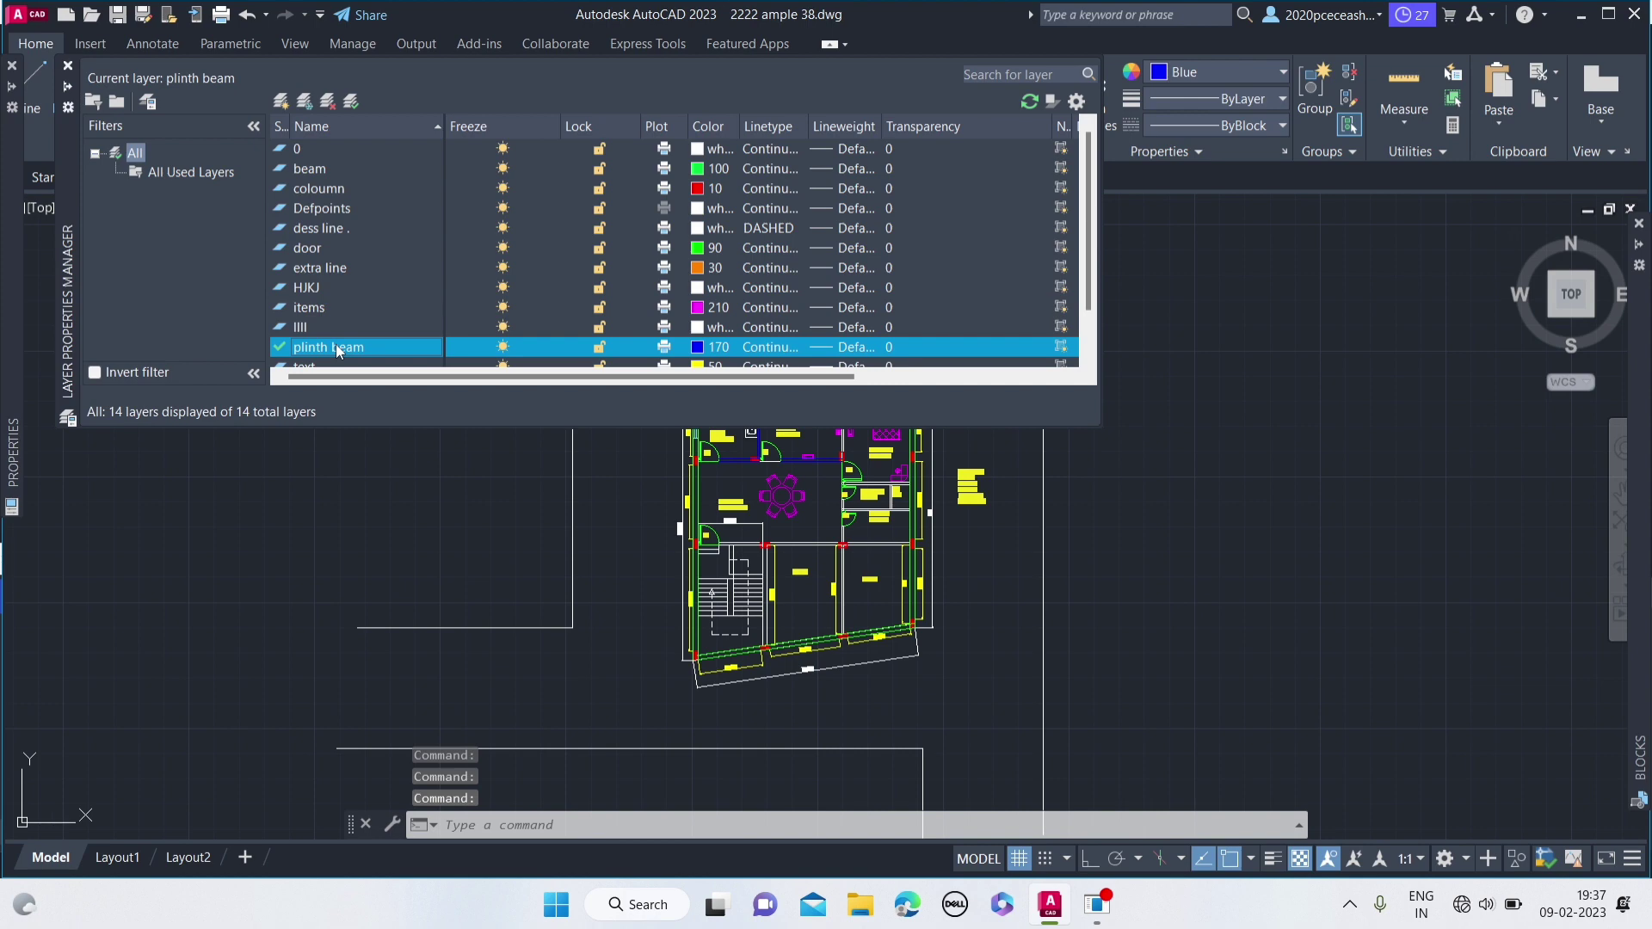
key(ctrl+a)
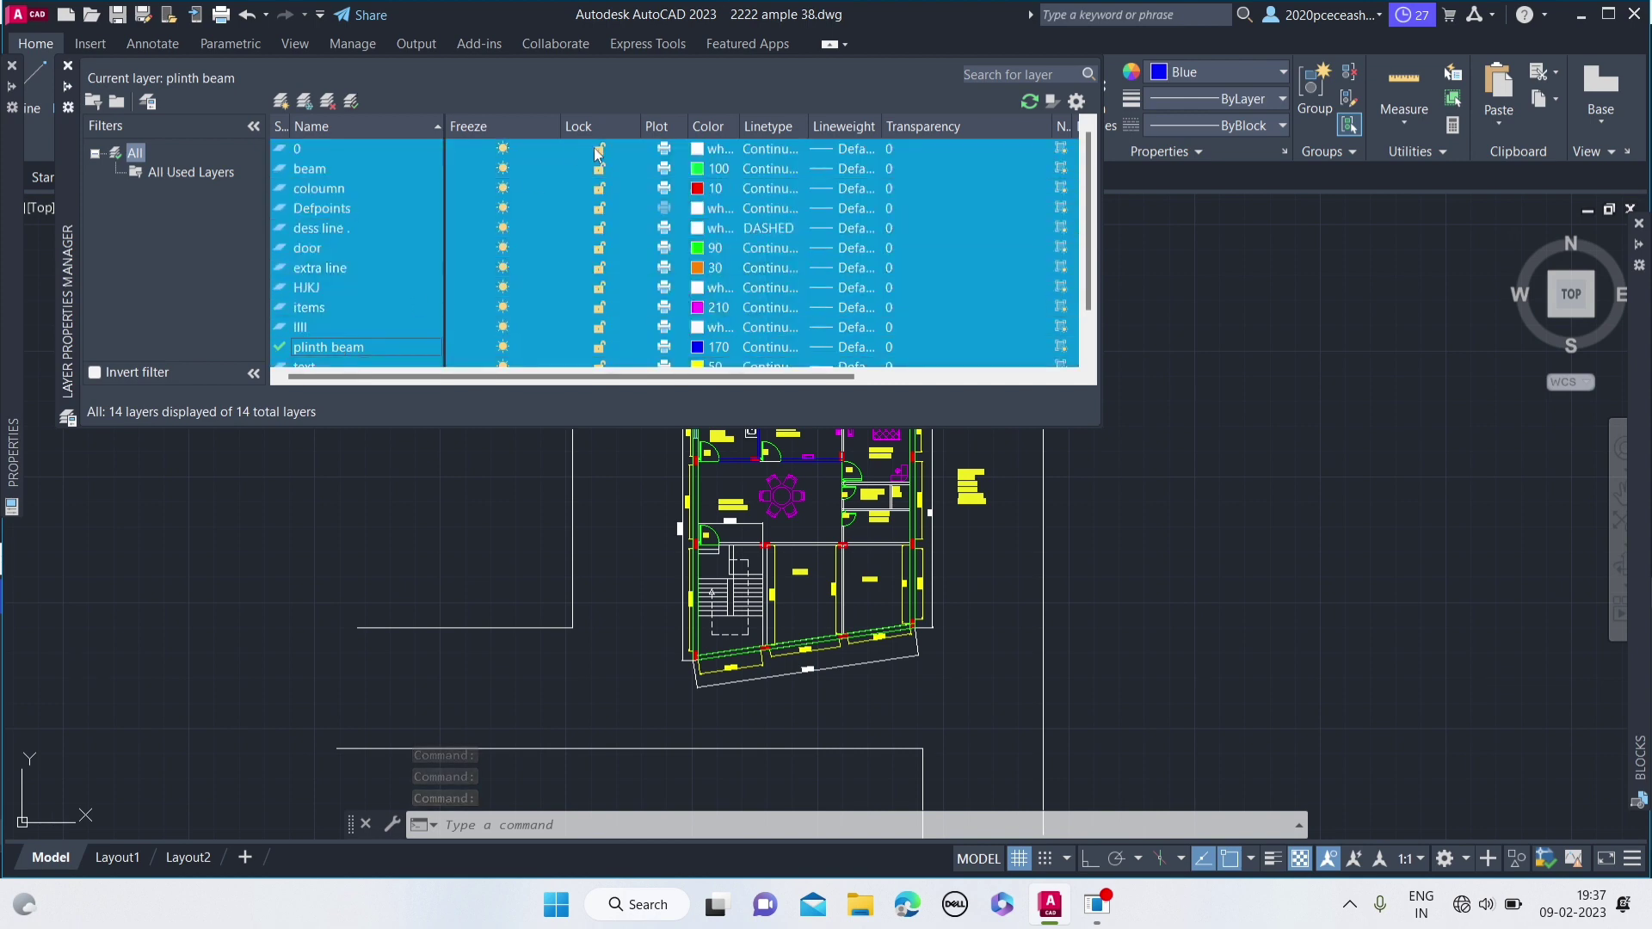
click(598, 152)
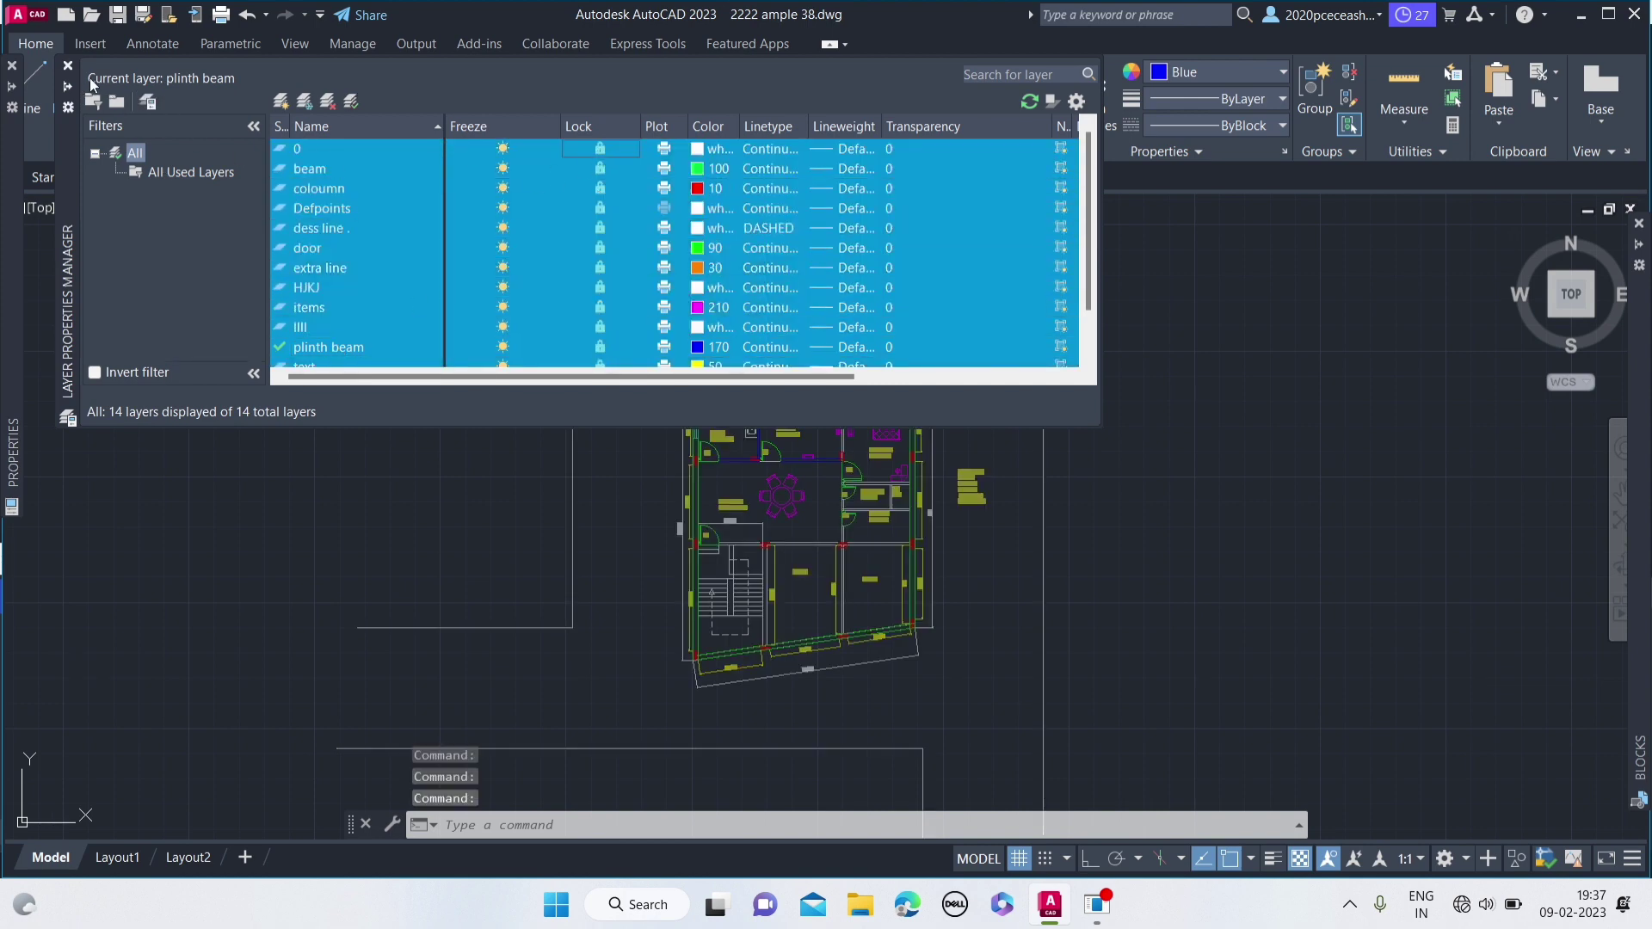
click(67, 88)
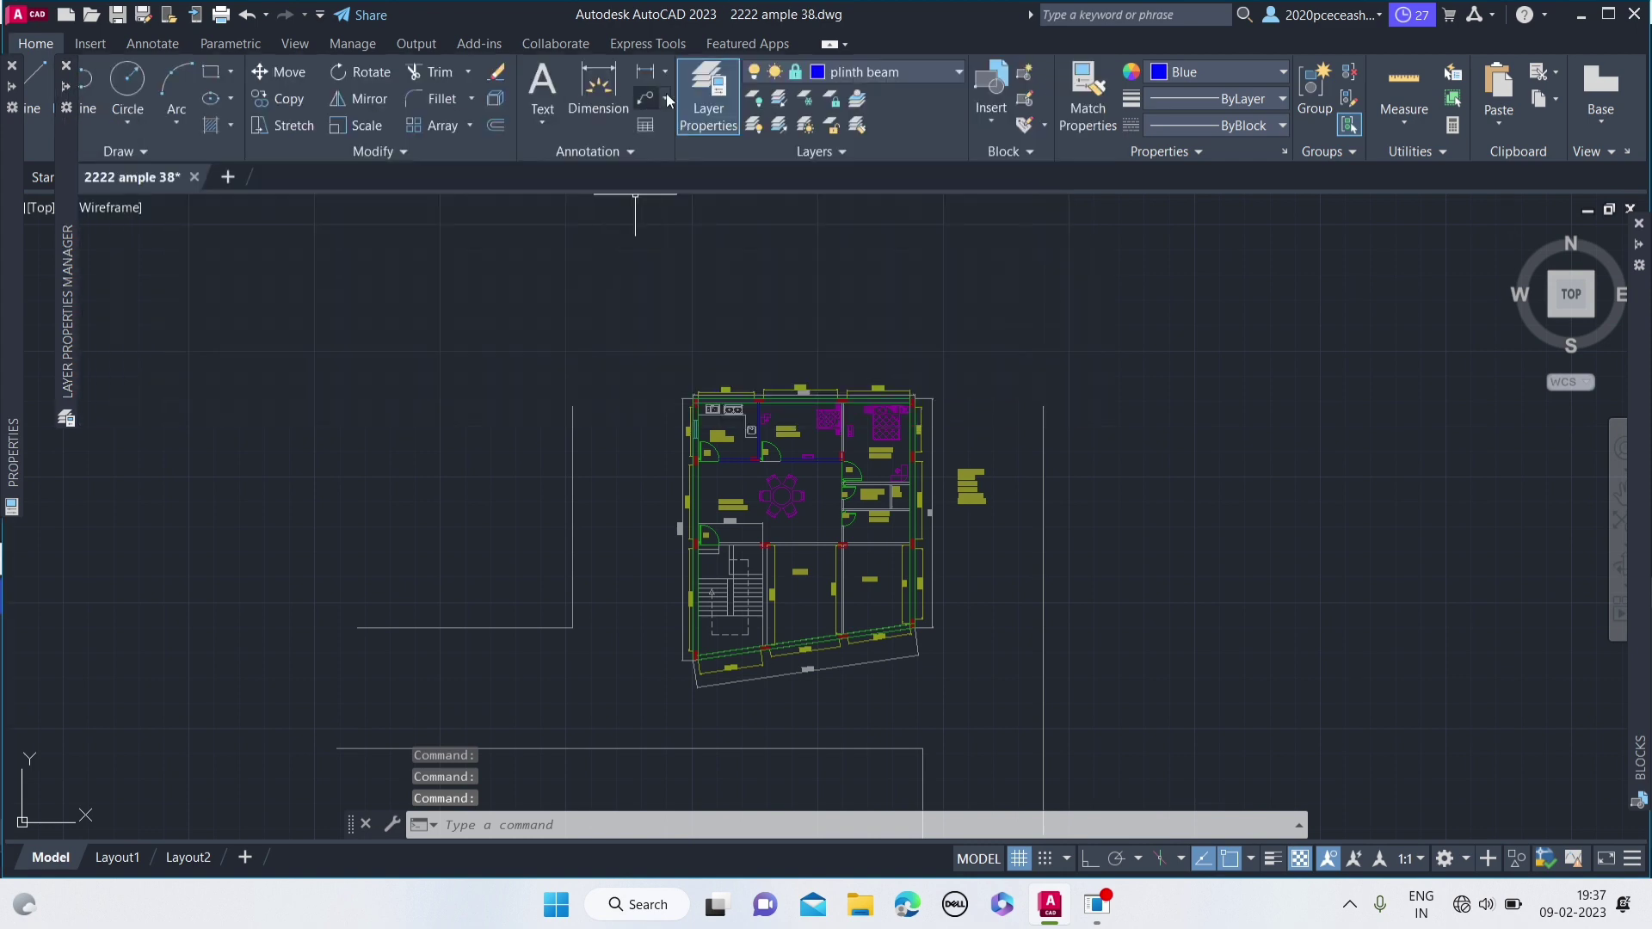
- Unlock the beam and plinth beam layers from the Layer dropdown
click(839, 76)
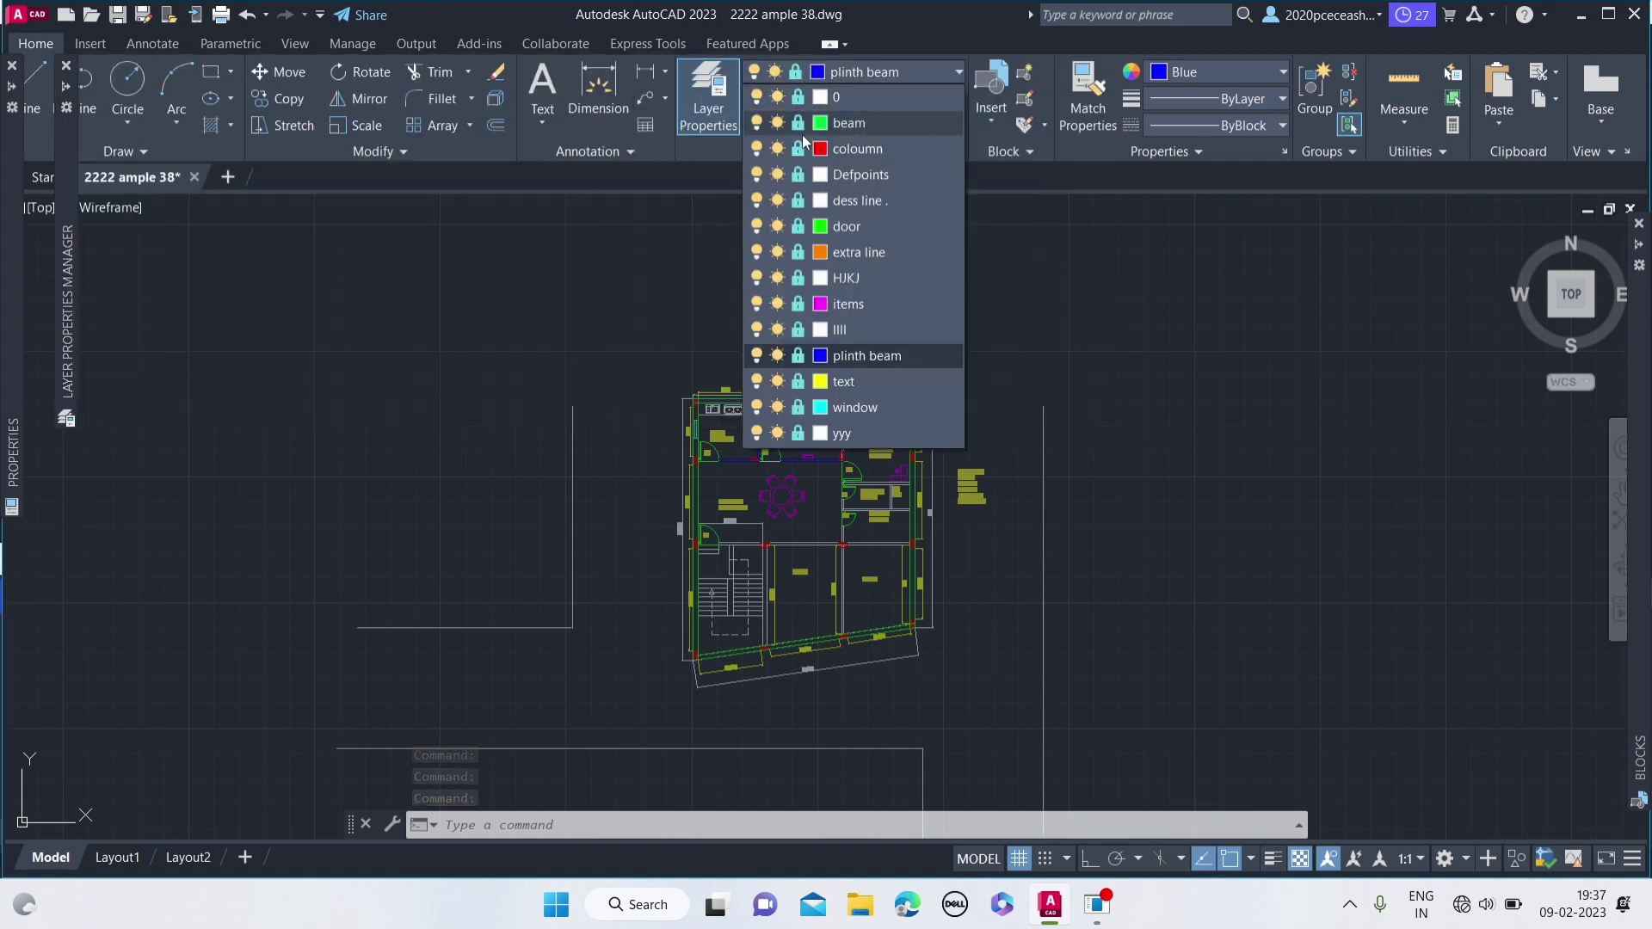
click(797, 123)
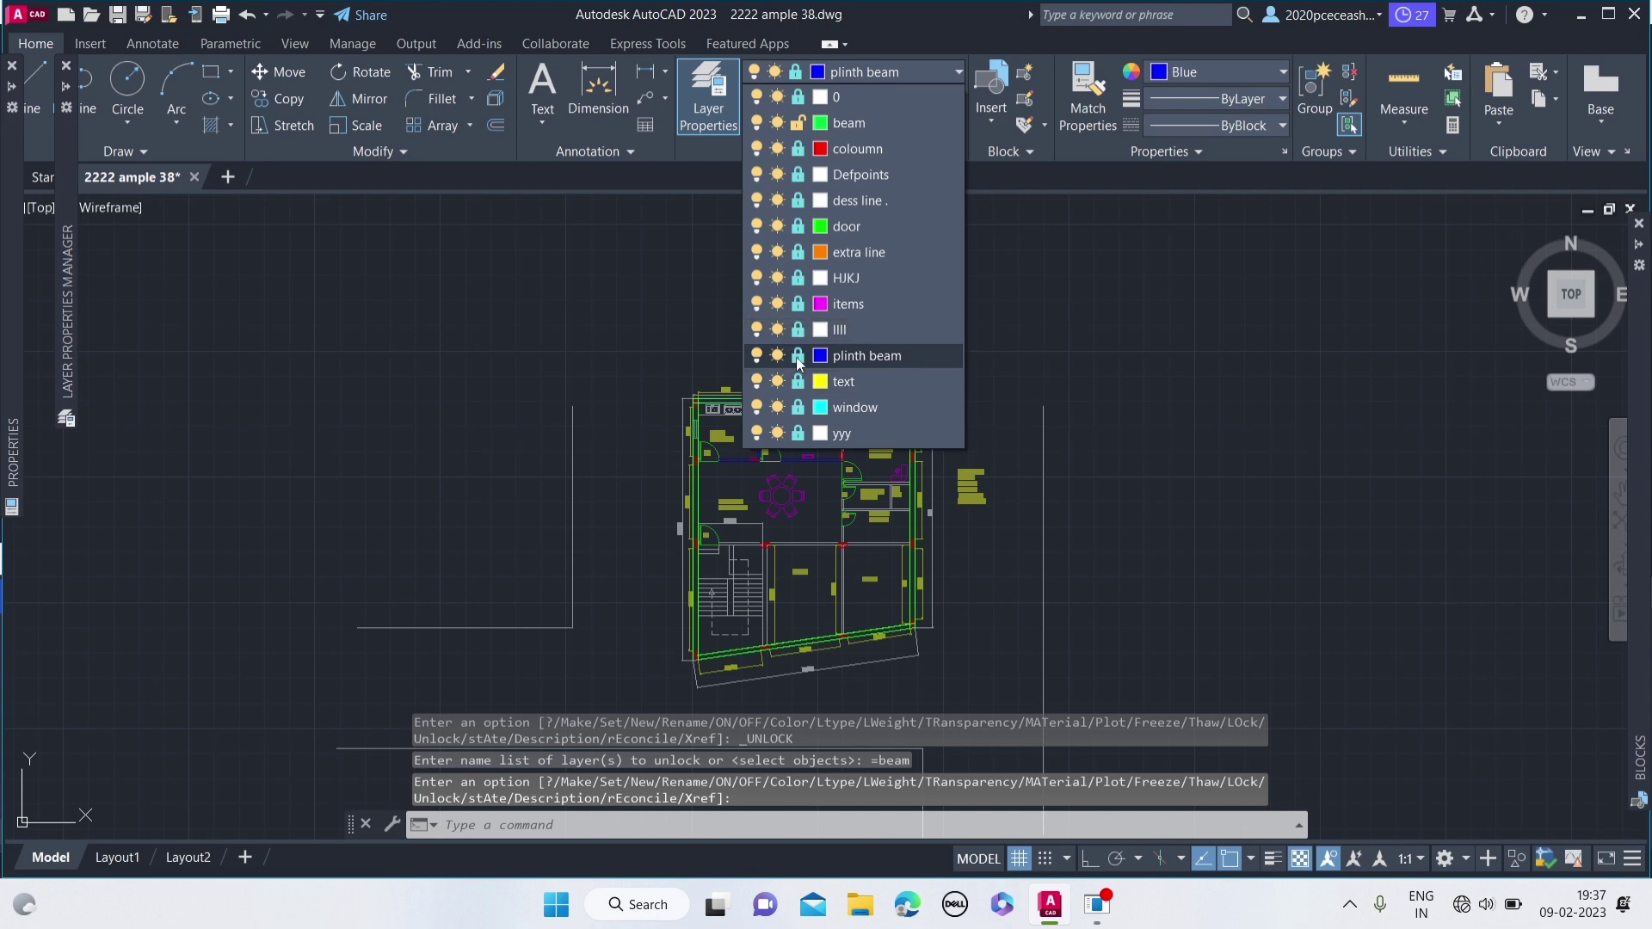
click(798, 360)
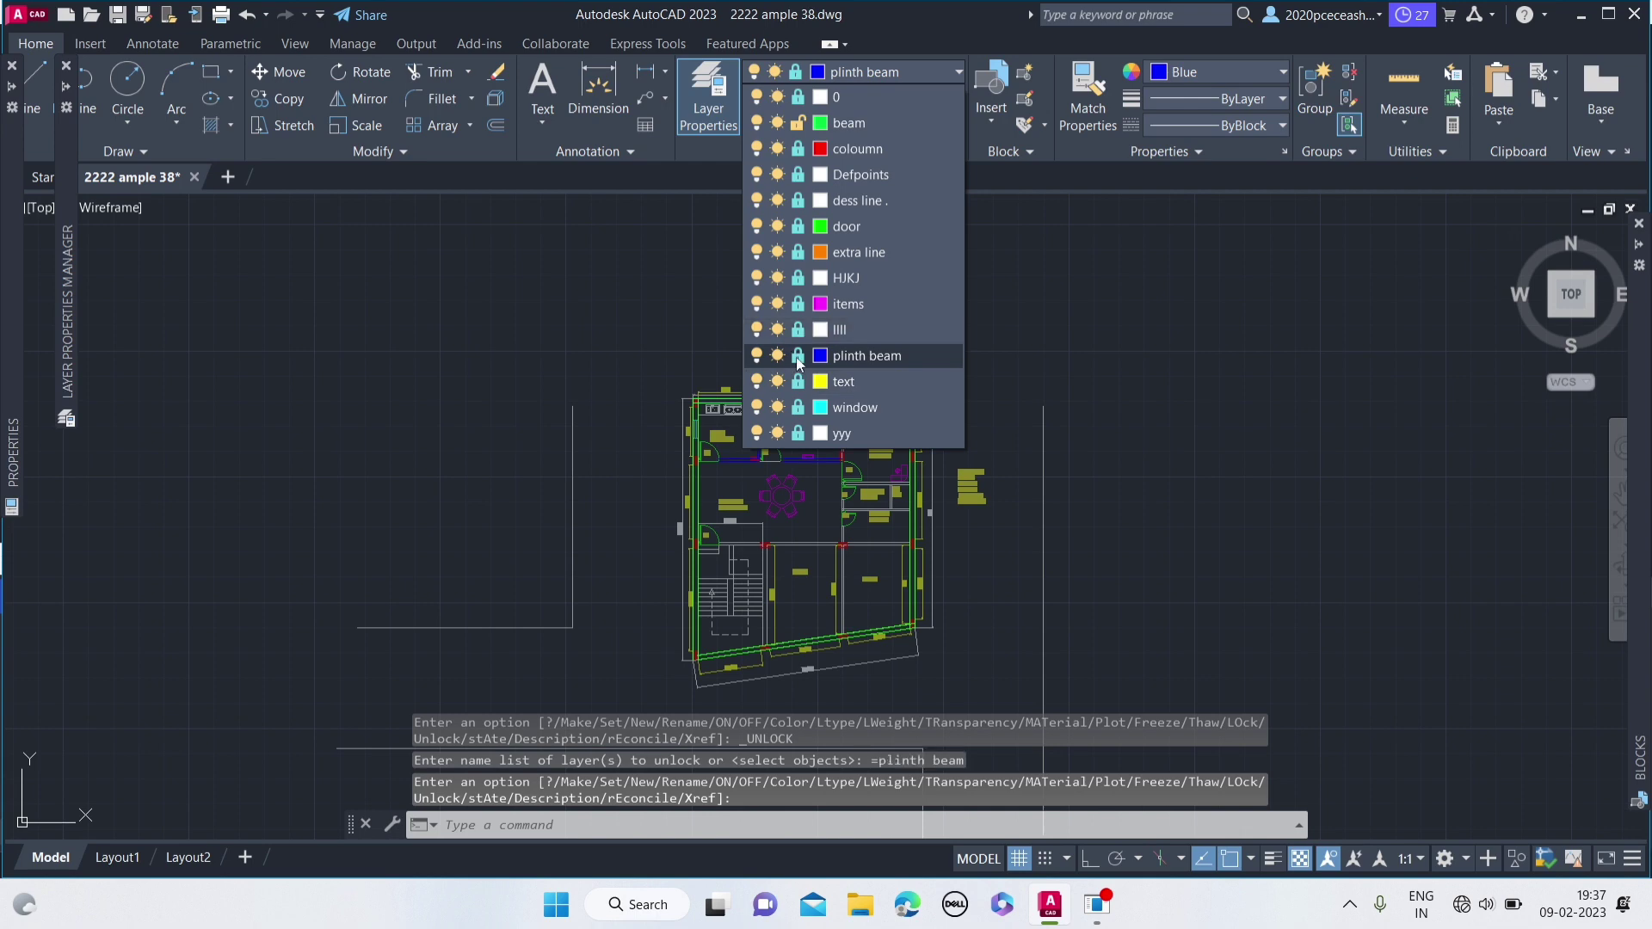
click(666, 345)
scroll(672, 345, down, 1)
scroll(693, 354, up, 3)
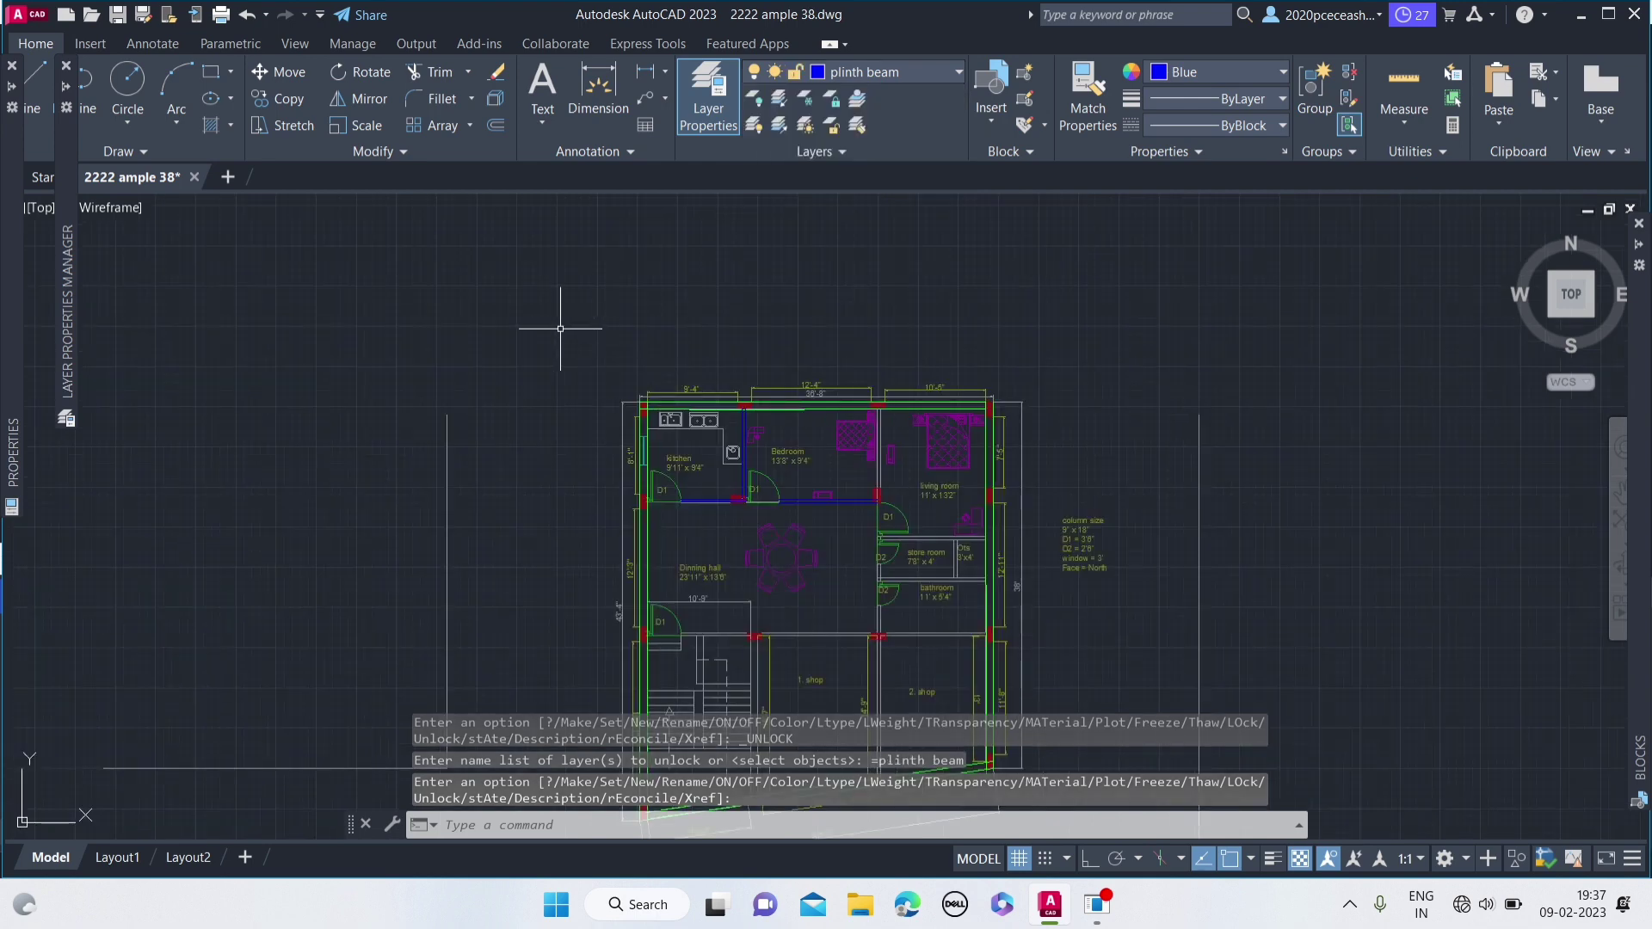
- Select the entire floor plan, including outline and blue beams
drag(560, 328, 793, 467)
scroll(793, 468, down, 5)
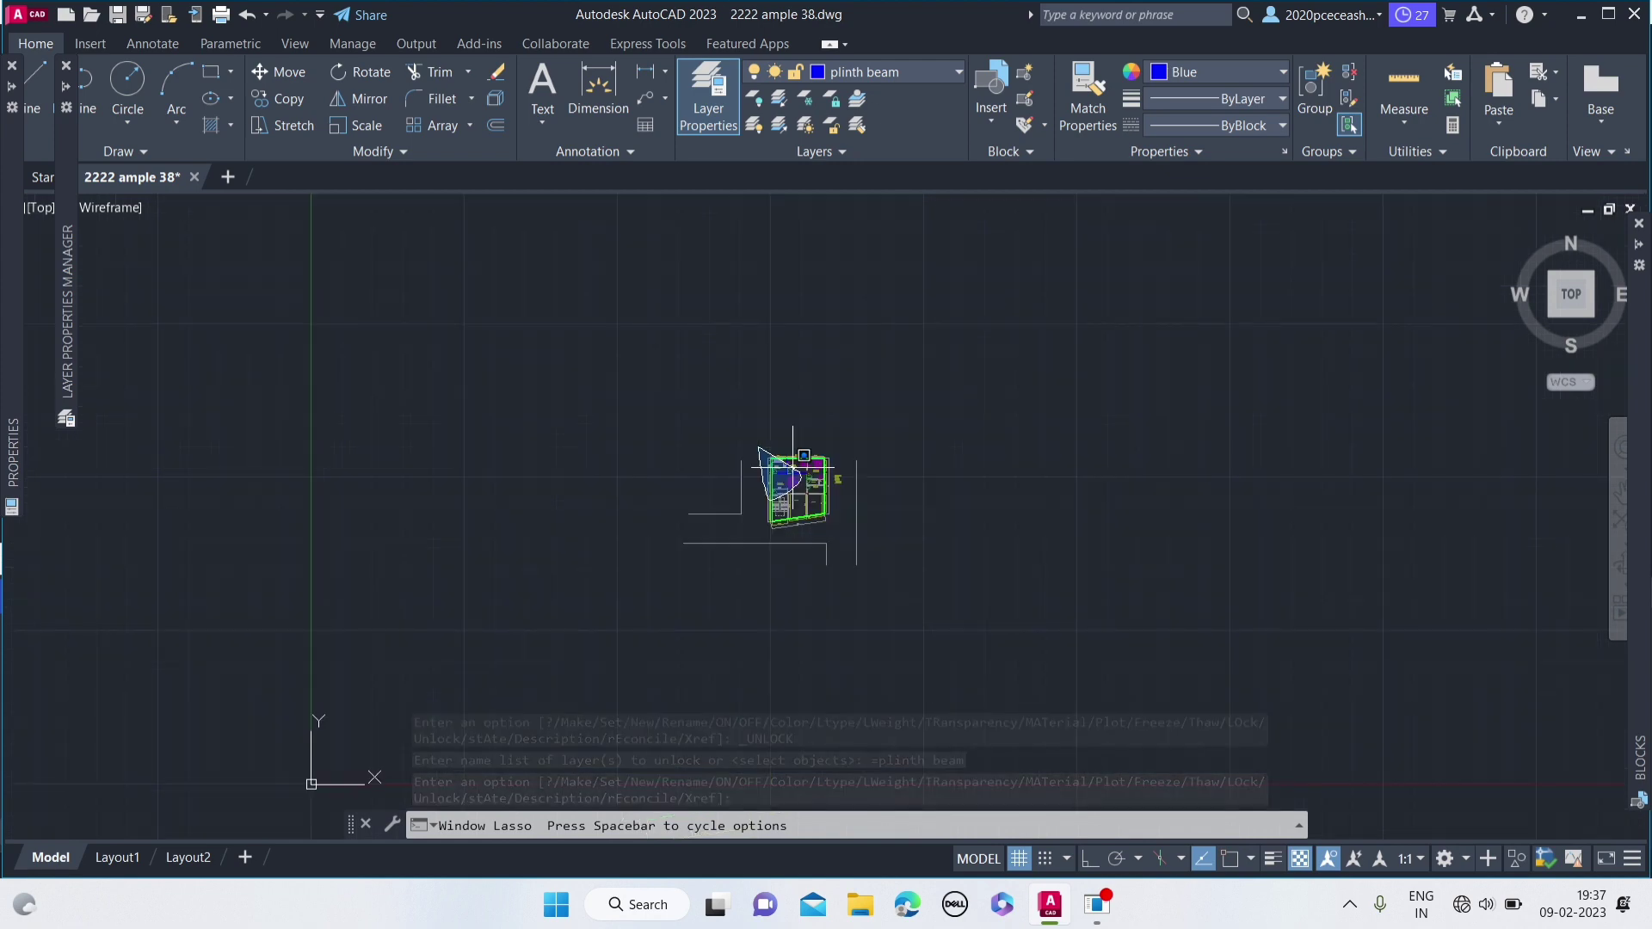
mouse_move(792, 468)
mouse_down()
mouse_move(921, 413)
mouse_move(645, 276)
mouse_up()
scroll(926, 417, up, 4)
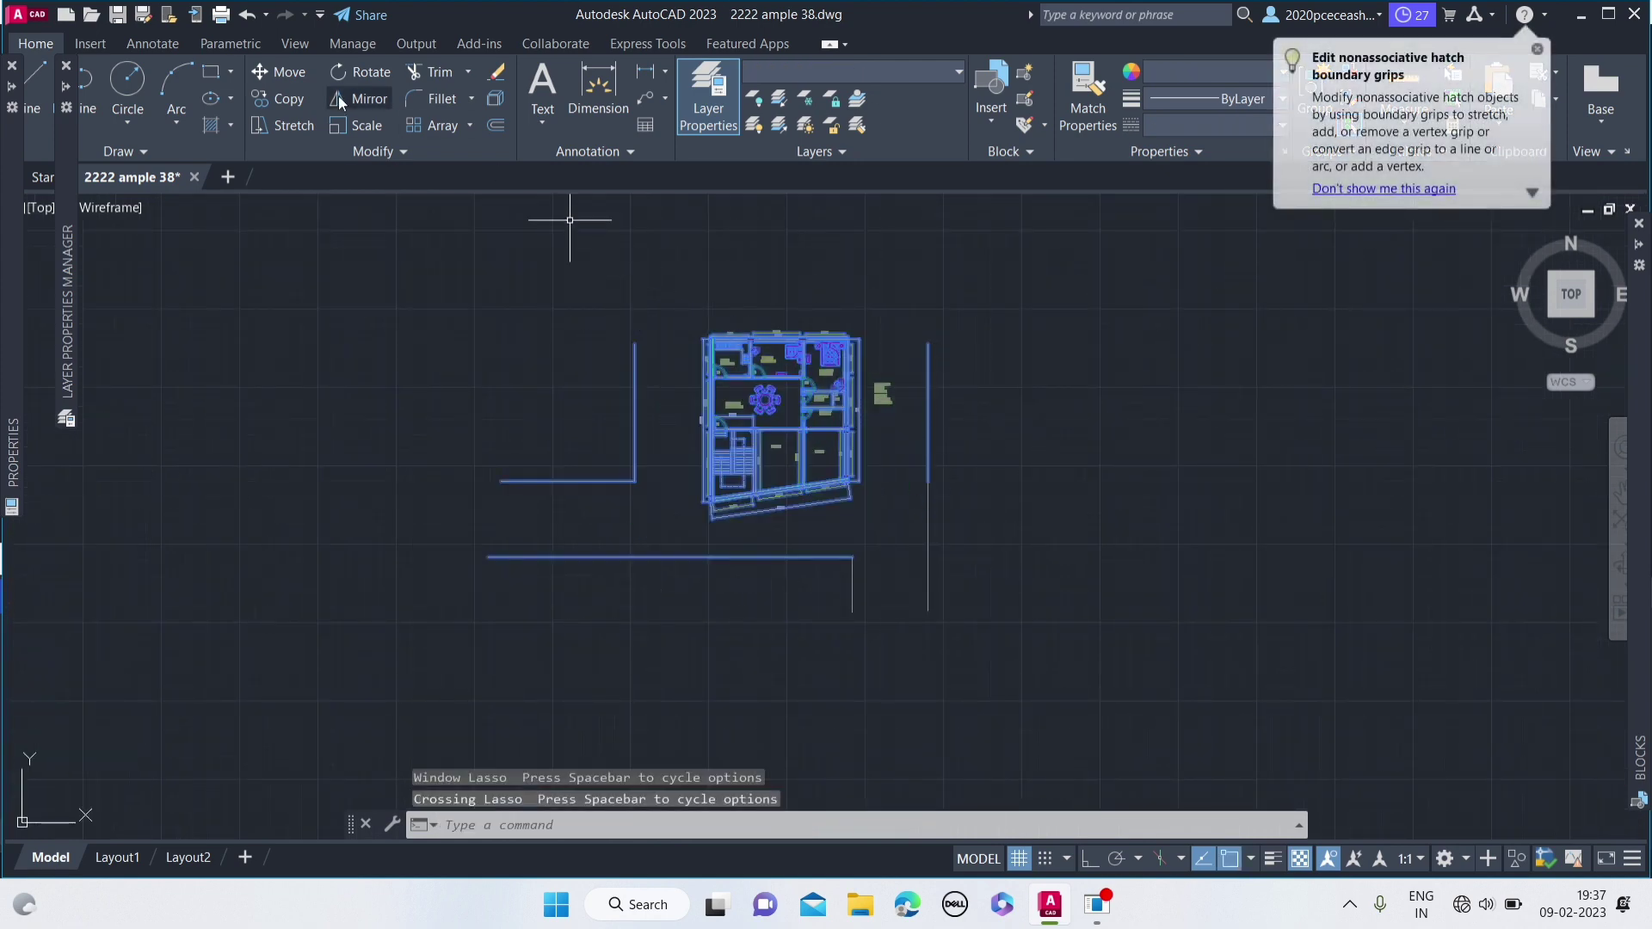
- Copy the plan from its top-left corner to a spot right of the original
click(281, 102)
scroll(682, 305, up, 3)
scroll(654, 430, up, 4)
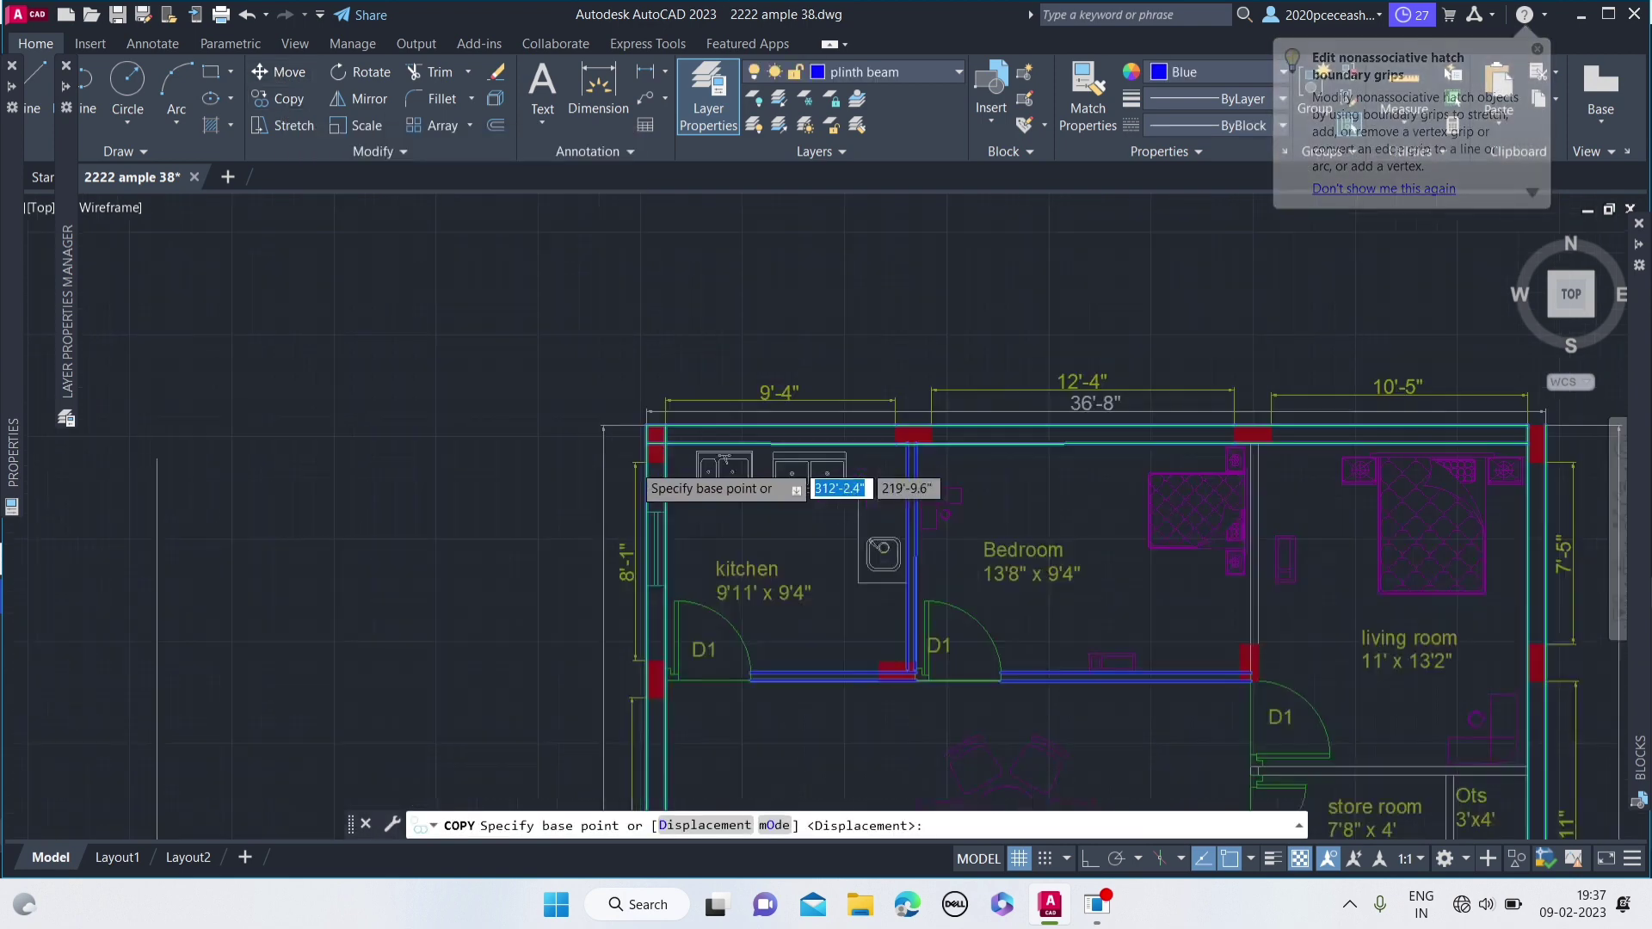
scroll(657, 384, up, 2)
click(657, 380)
scroll(250, 376, down, 2)
scroll(256, 370, down, 4)
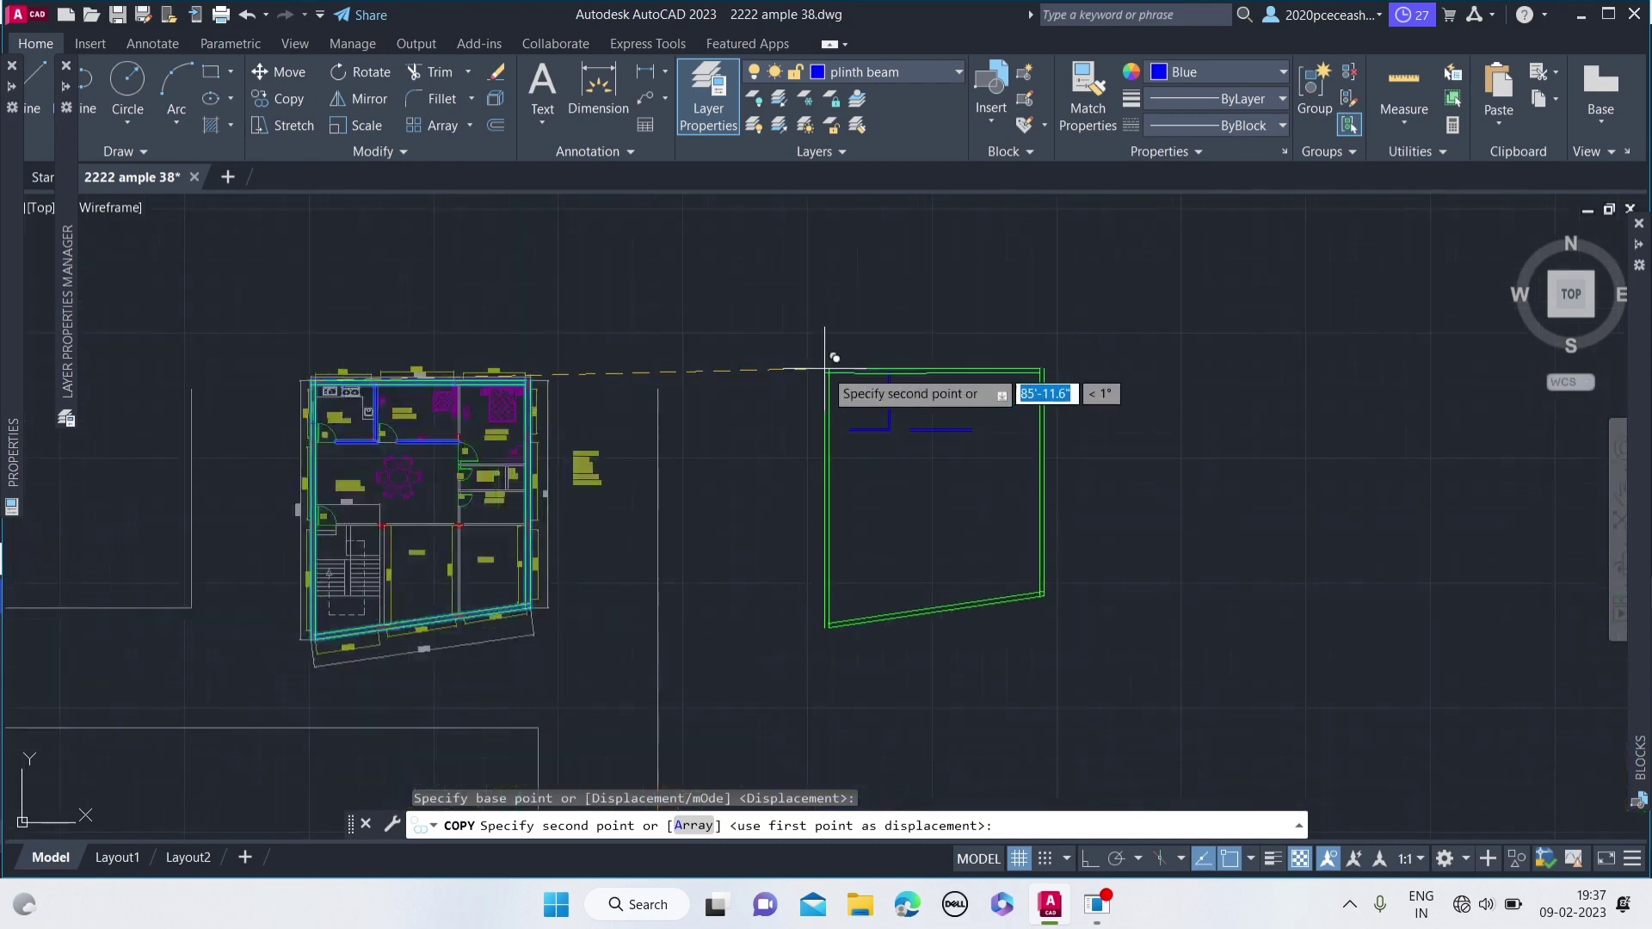
click(827, 370)
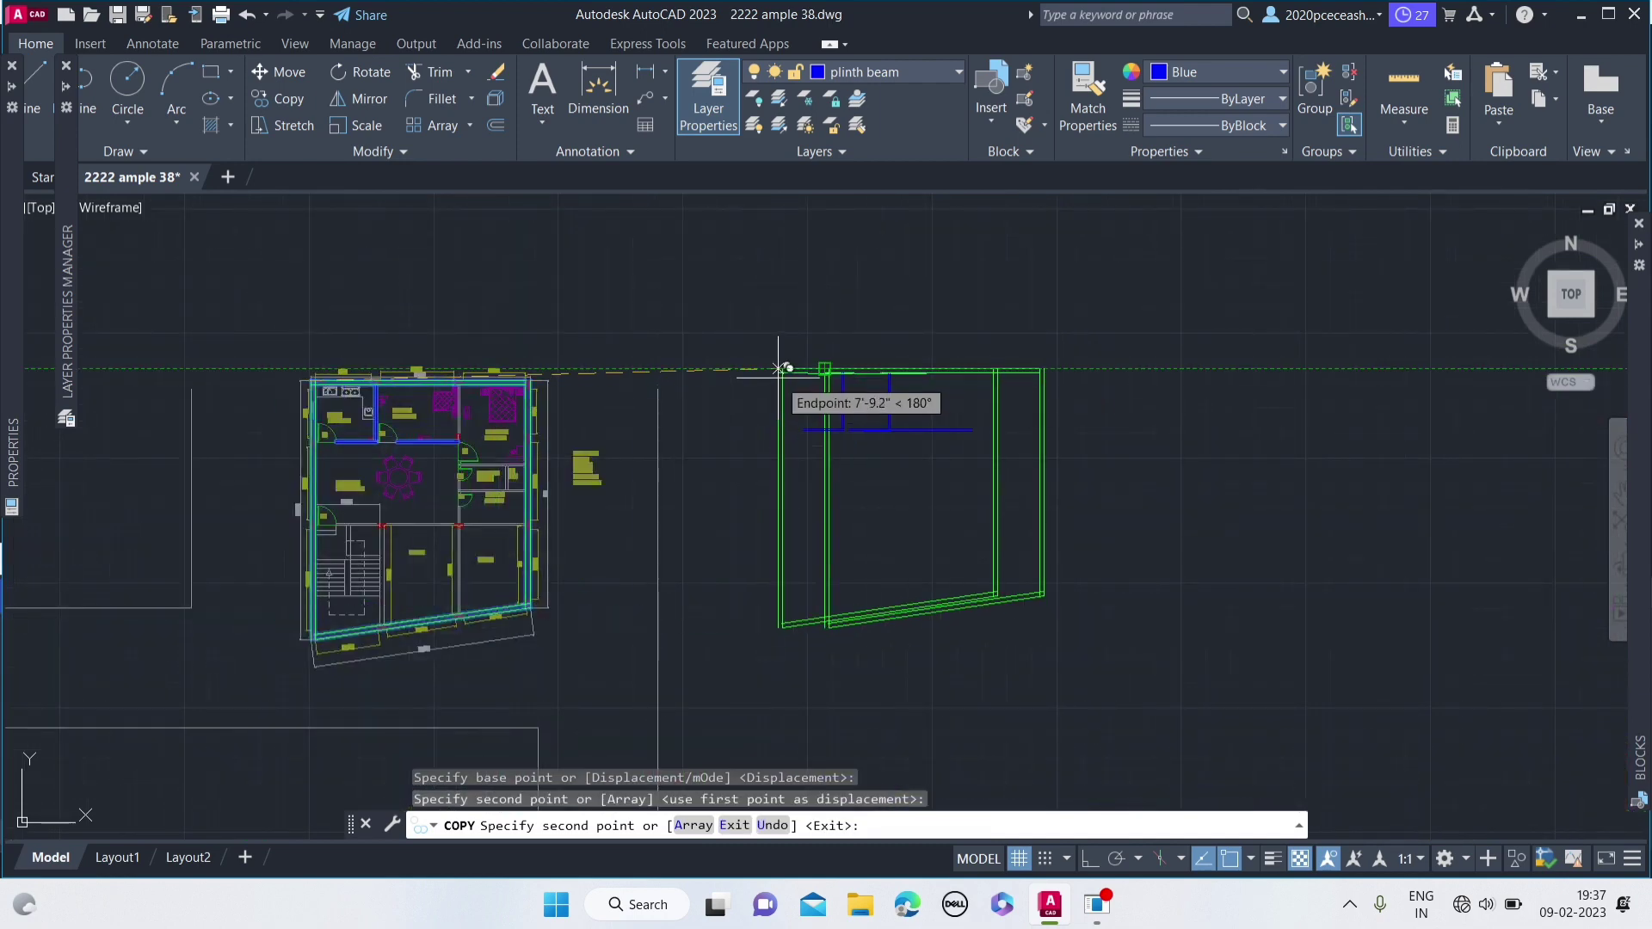
key(Escape)
- Minimize the AutoCAD and OBS Studio windows
scroll(813, 379, up, 4)
scroll(939, 417, down, 2)
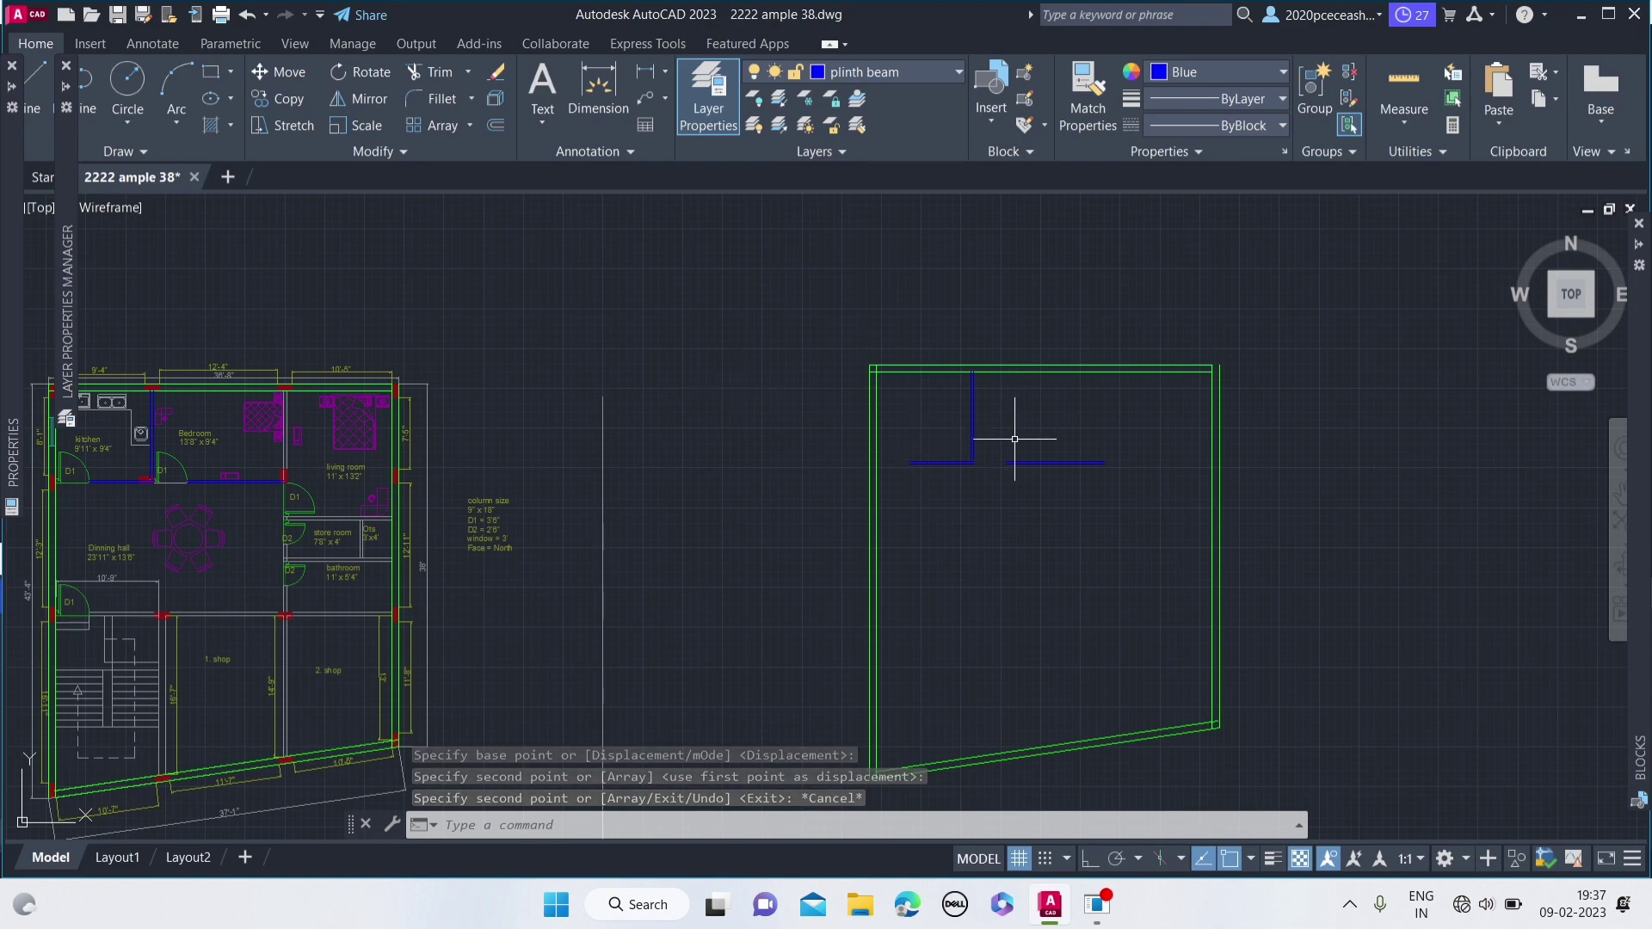
click(1577, 16)
click(1574, 12)
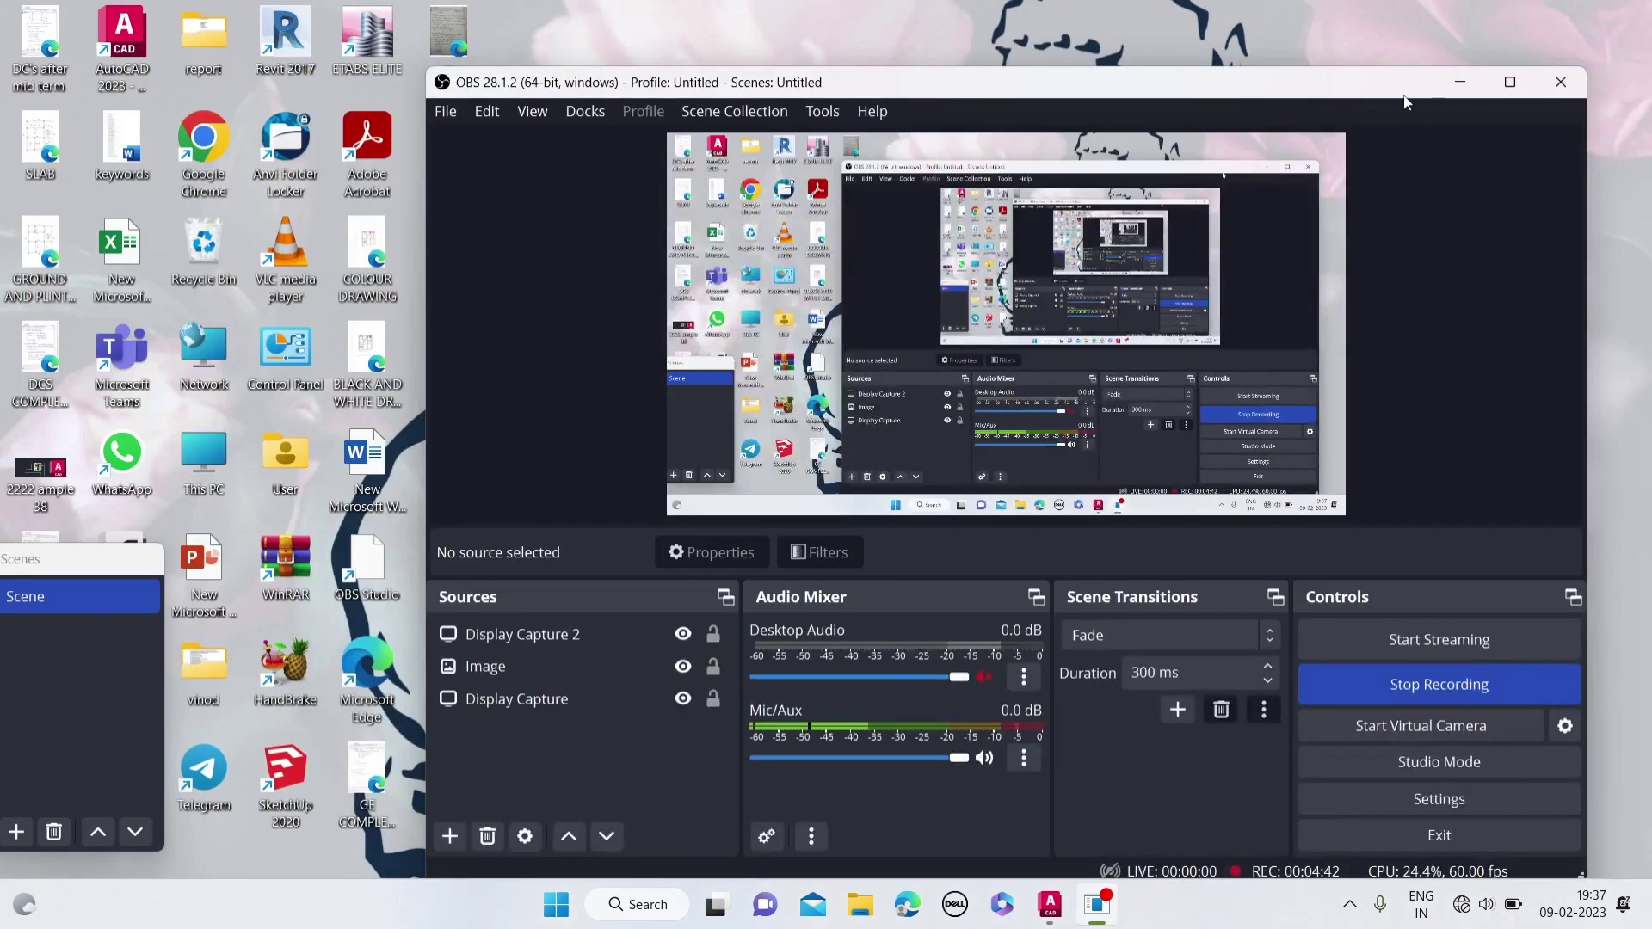
- Minimize the OBS Studio window to reach the GROUND AND PLINTH BEAM PDF
click(1460, 82)
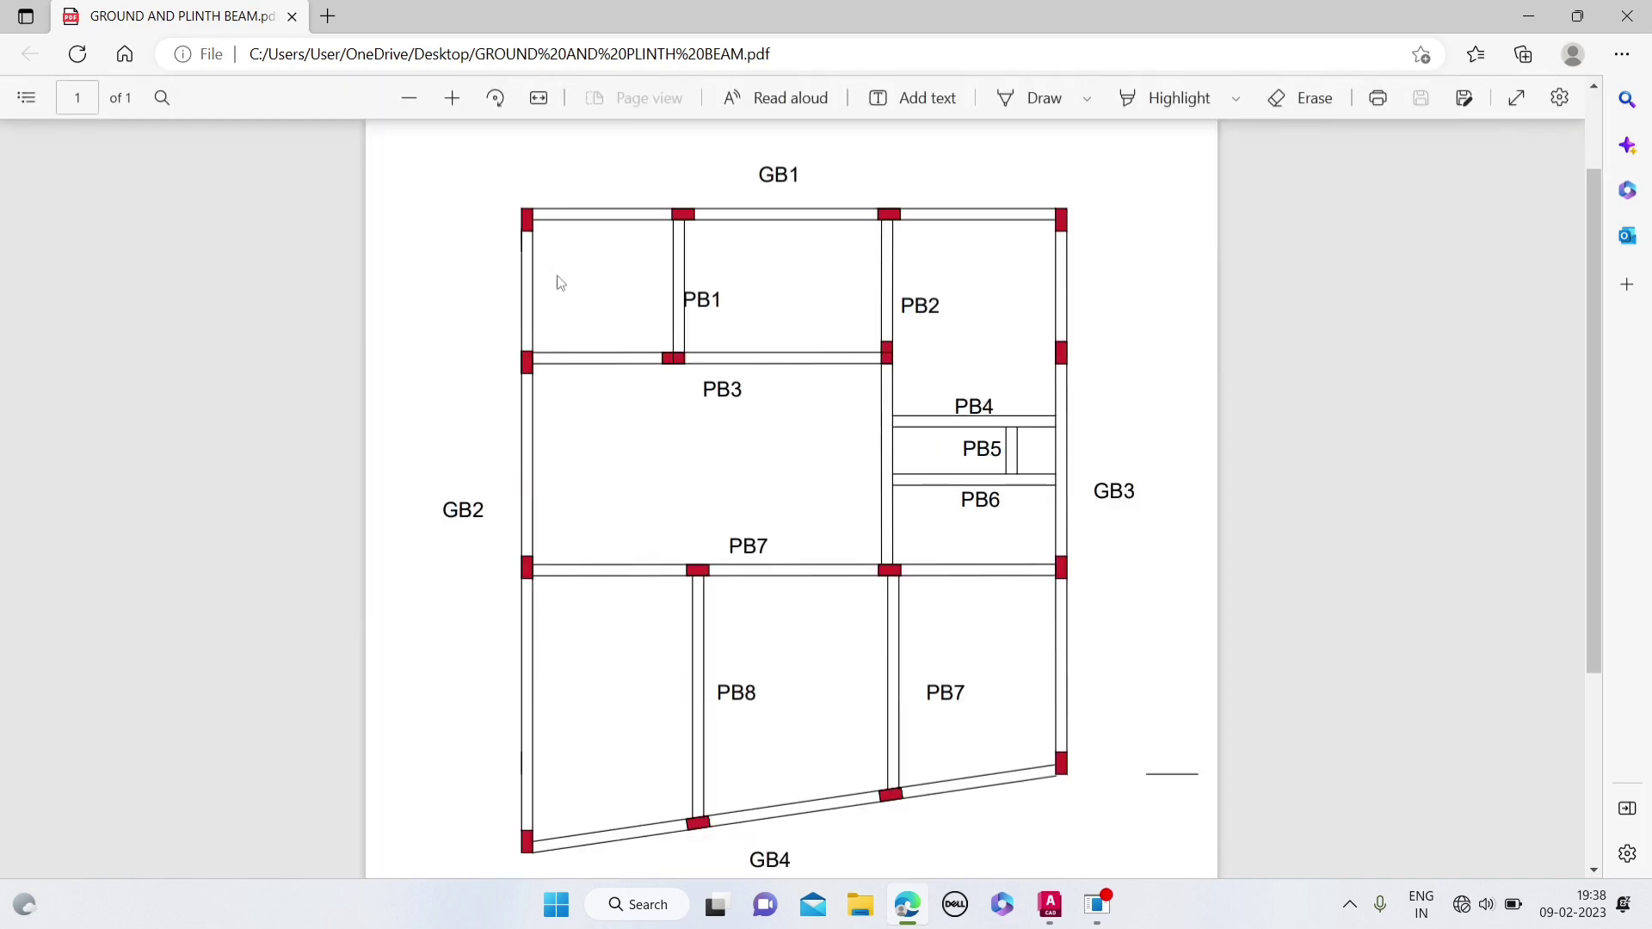
- Scroll through the GB and PB beam layout in the PDF
scroll(560, 284, down, 2)
scroll(560, 284, up, 2)
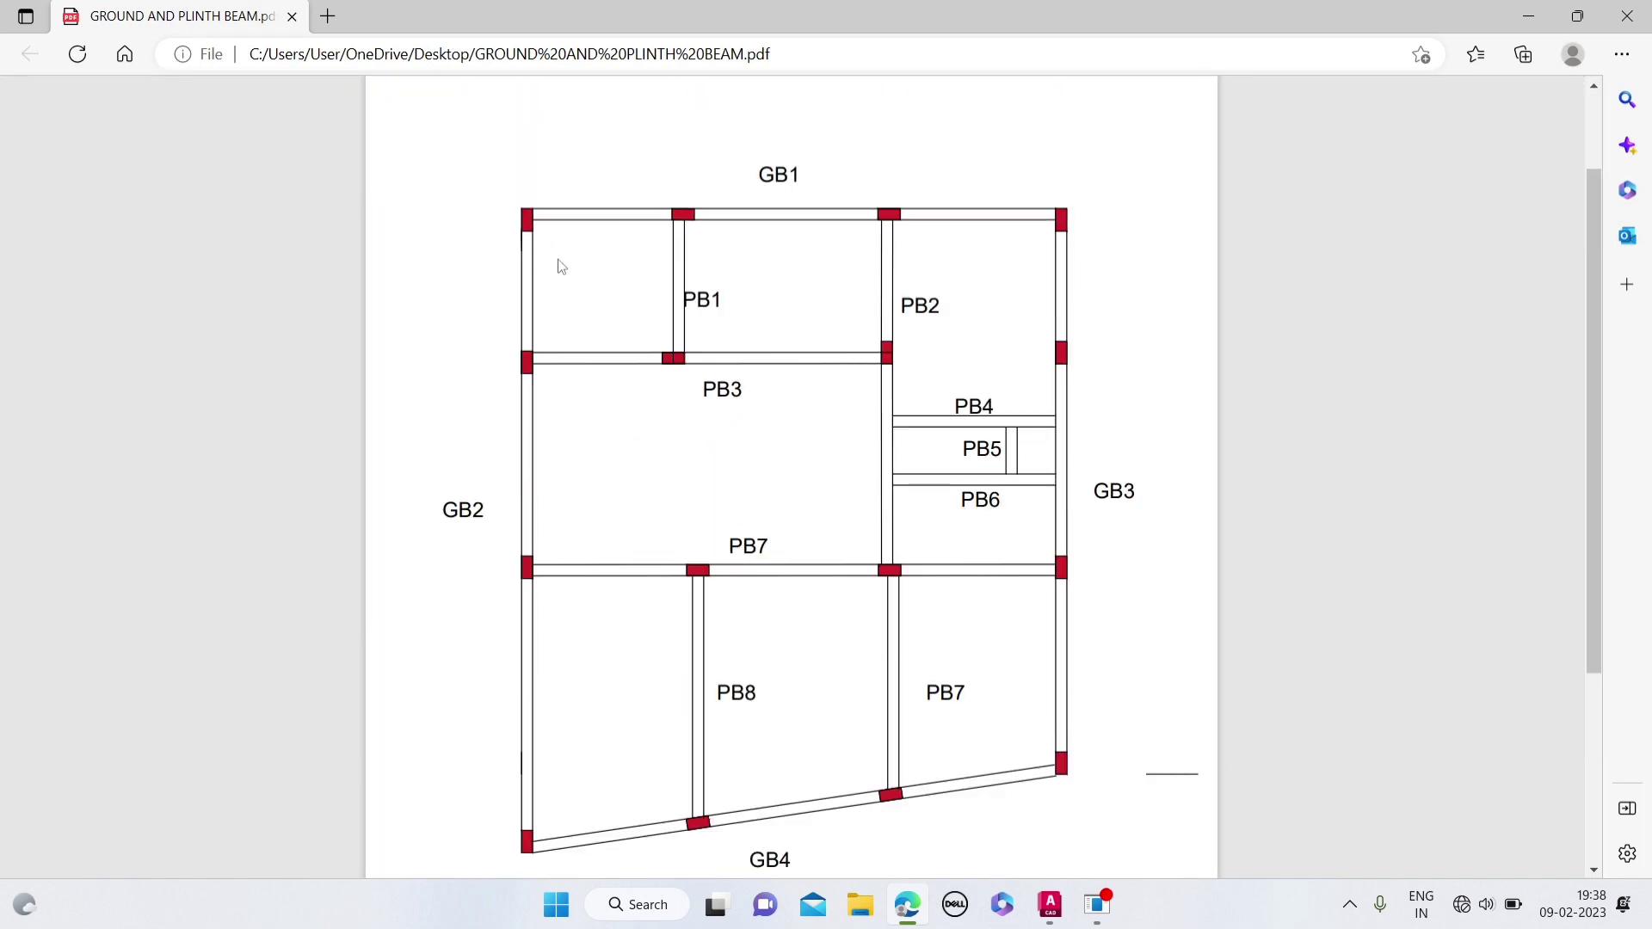
scroll(565, 212, down, 1)
scroll(566, 212, up, 1)
- Back in AutoCAD, unlock the coloumn layer, then bring the beam PDF forward
click(1051, 911)
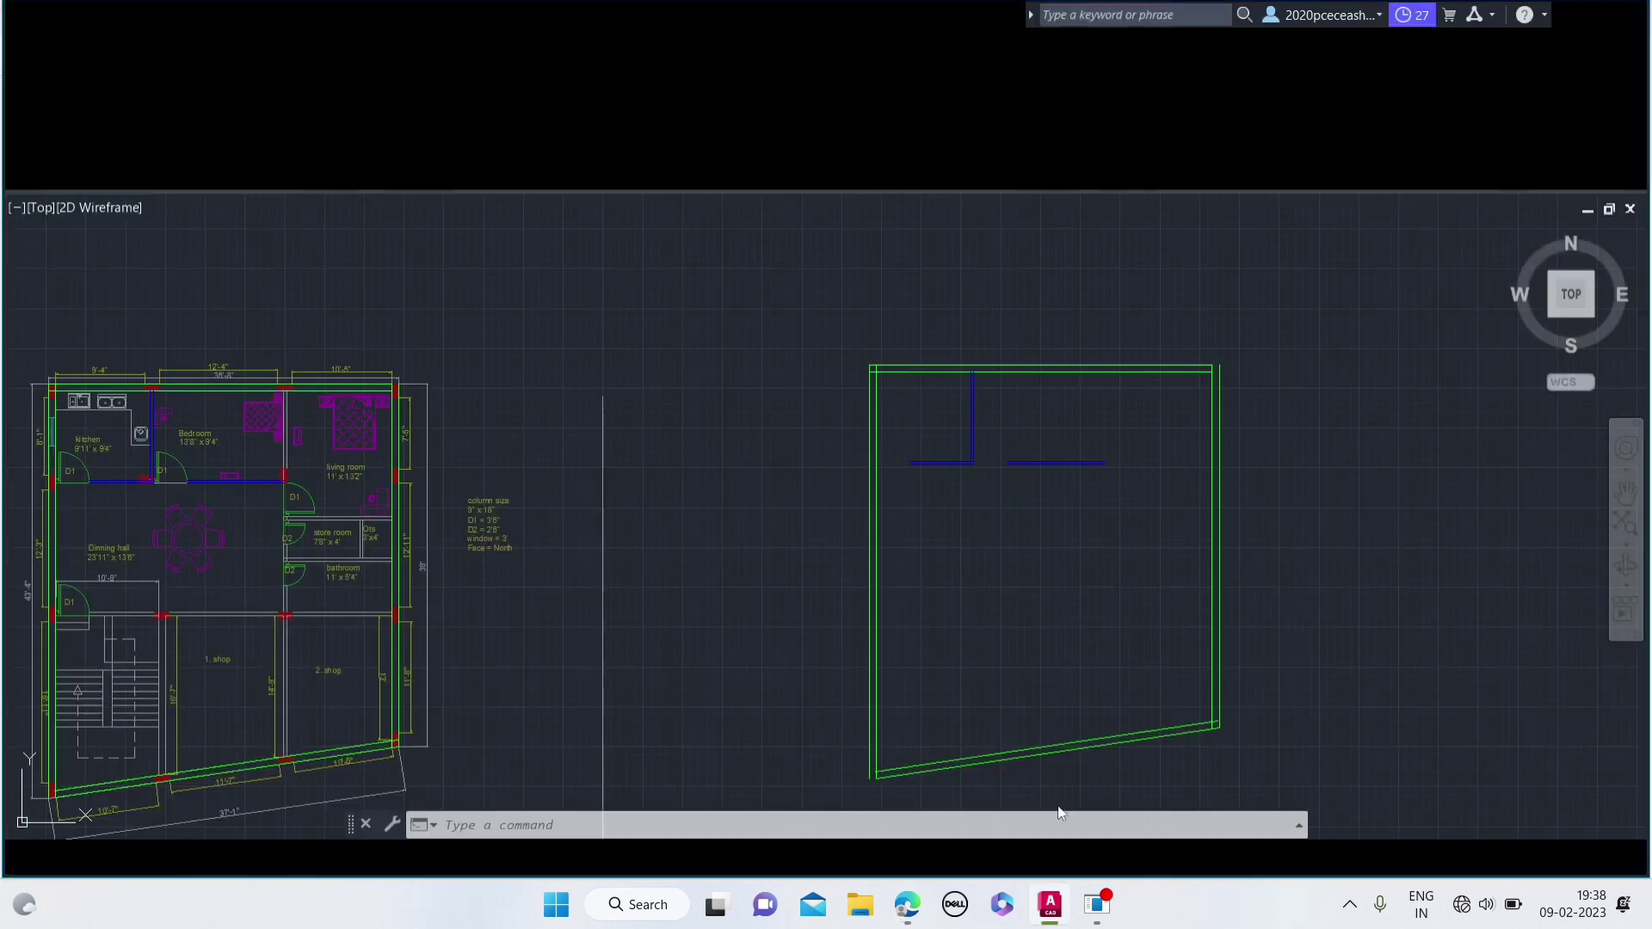
scroll(146, 447, up, 4)
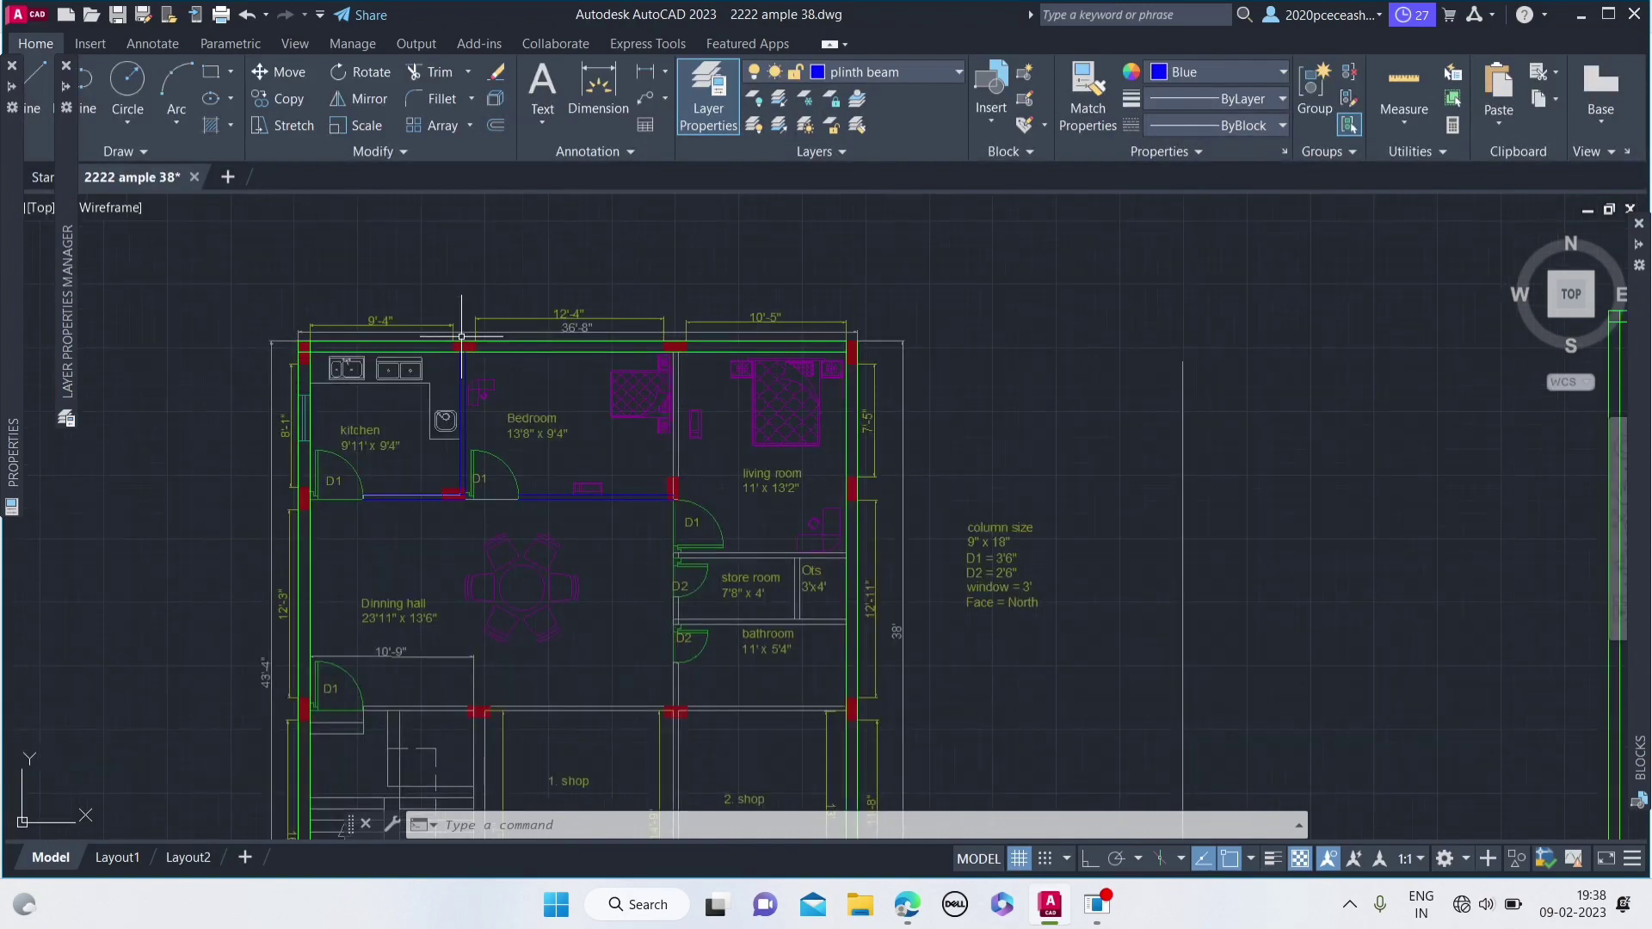
scroll(461, 336, down, 2)
click(901, 69)
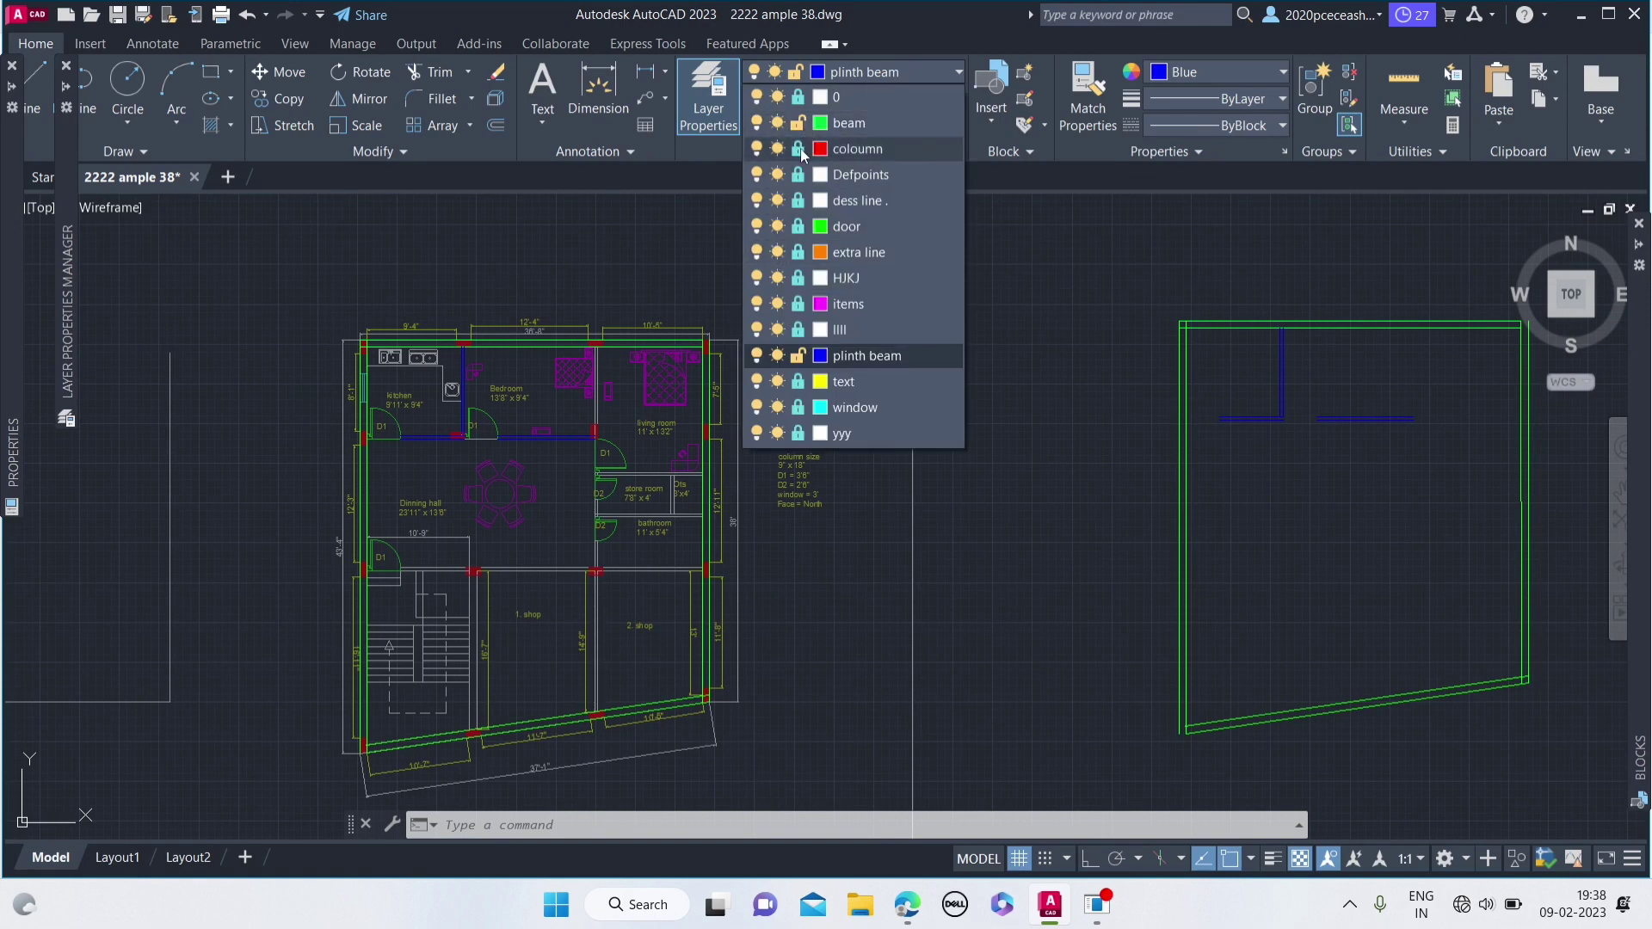
click(800, 150)
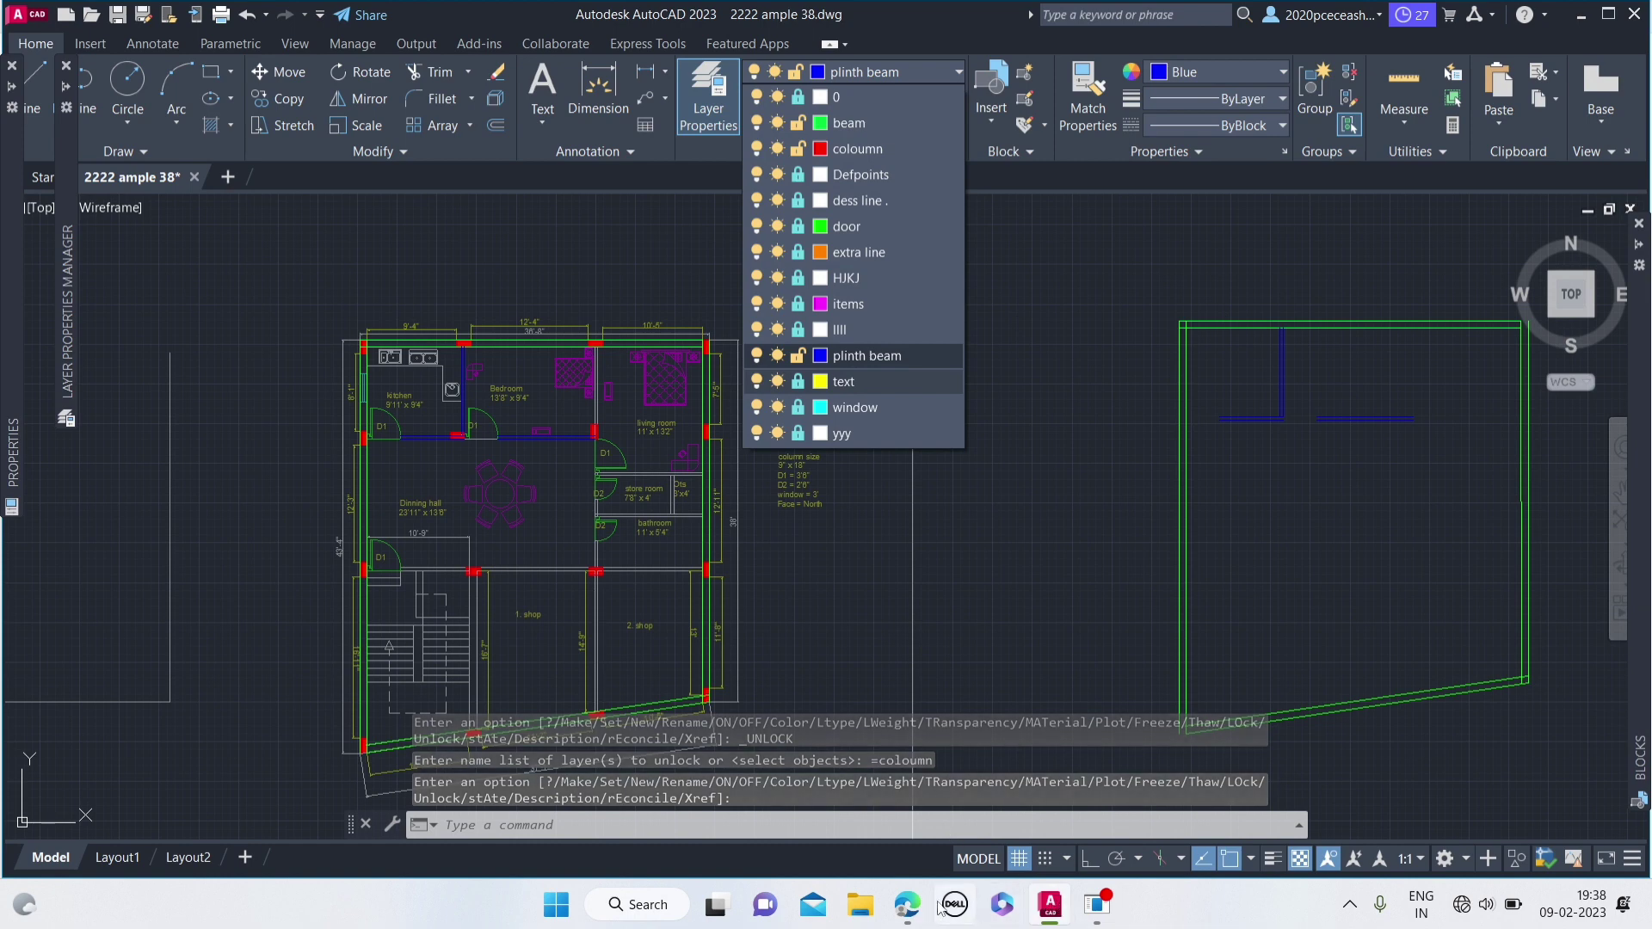
click(908, 904)
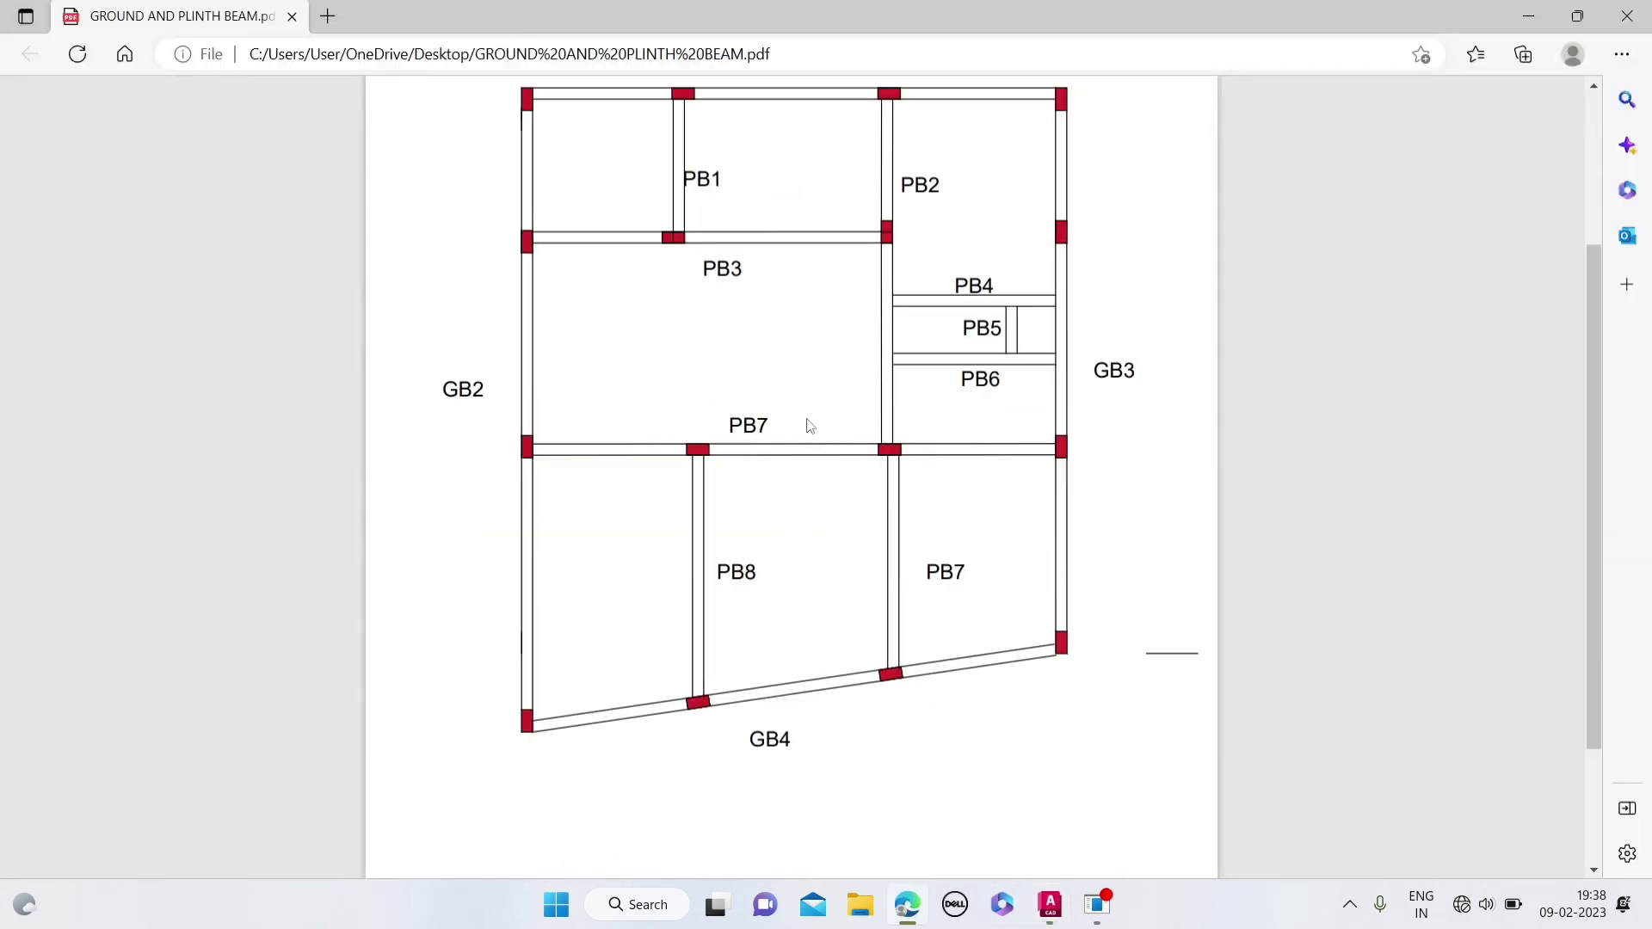
- Scroll the beam layout PDF to review the GB1 label
scroll(809, 425, up, 1)
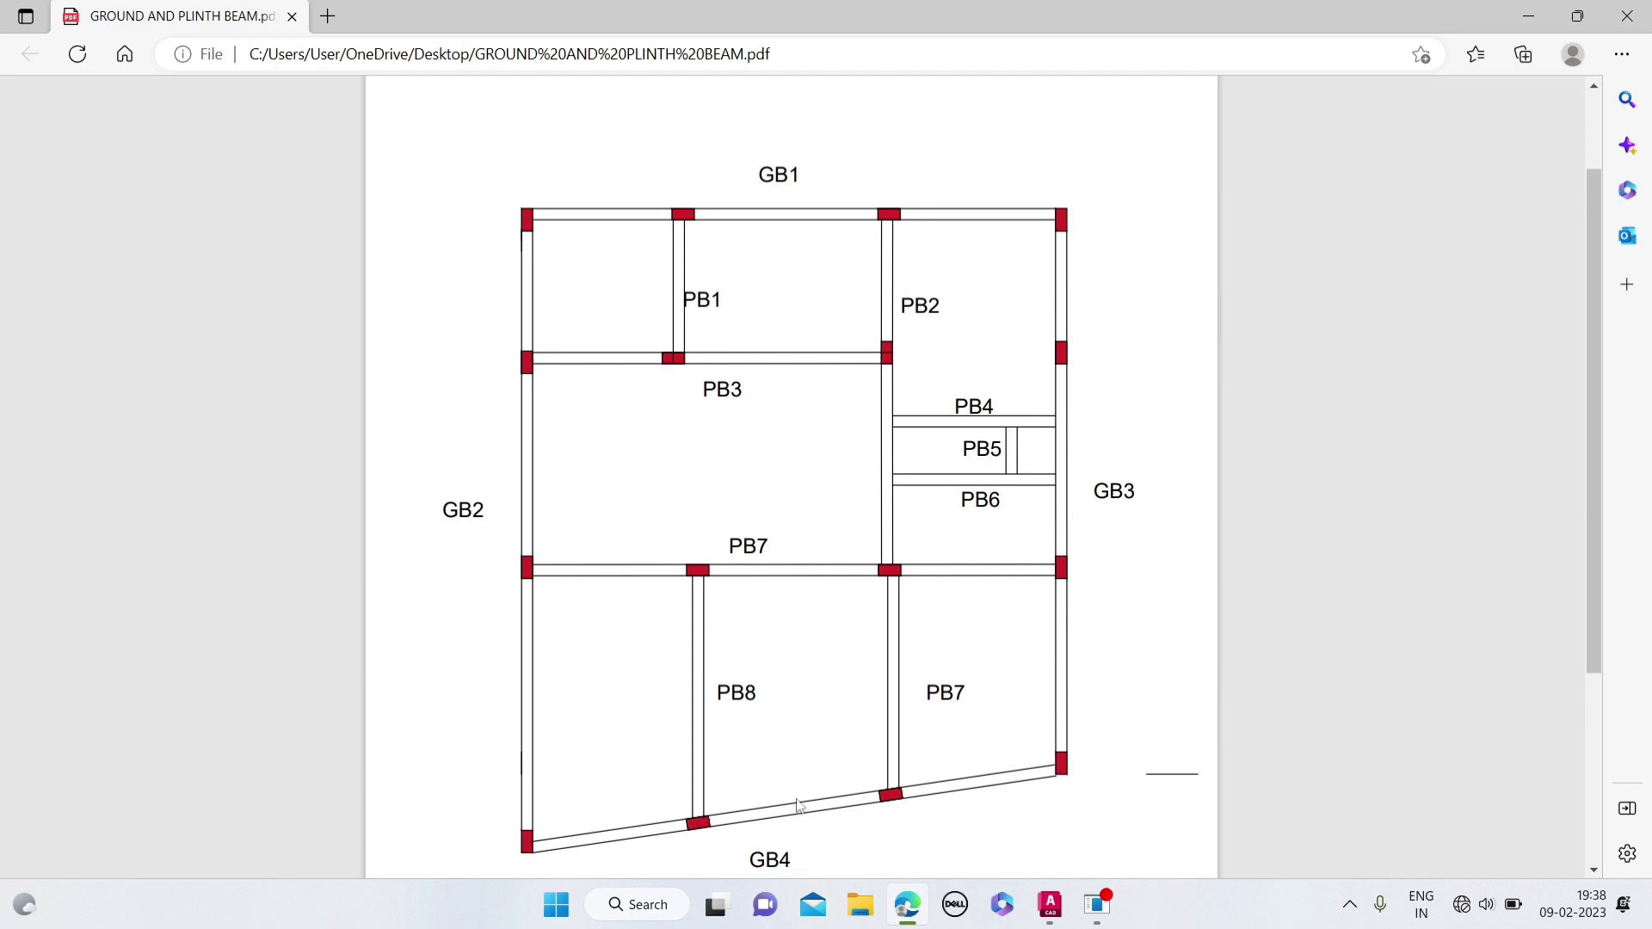
scroll(701, 762, down, 1)
scroll(762, 688, up, 1)
- Return to AutoCAD and select the entire floor plan
click(1050, 904)
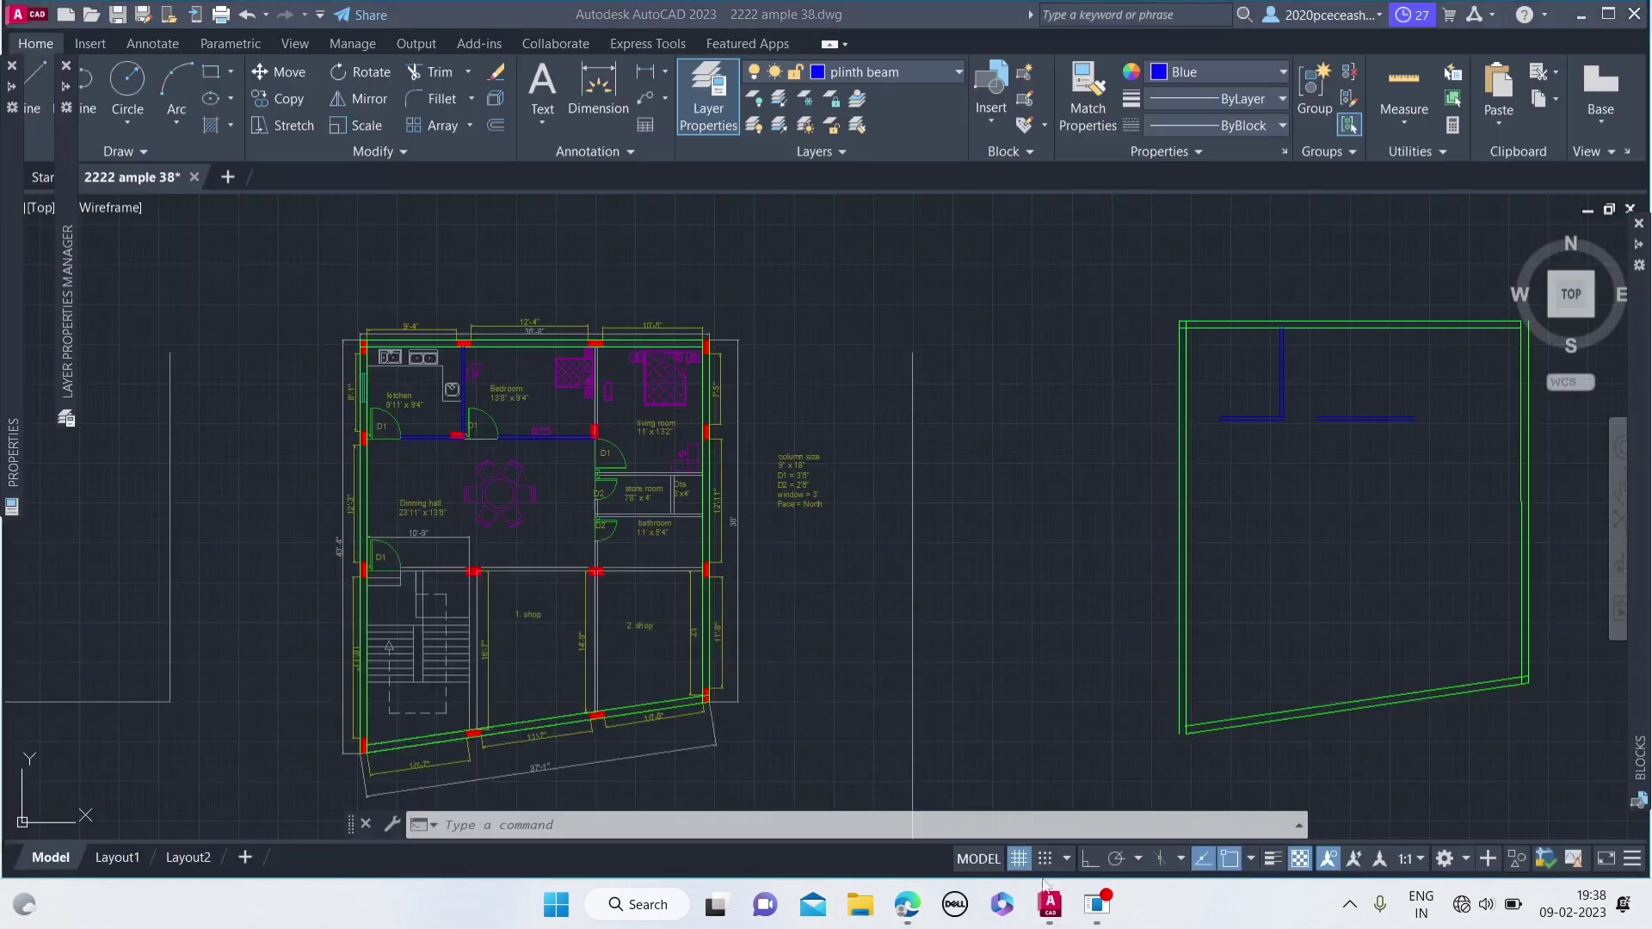
scroll(848, 395, down, 3)
scroll(460, 382, up, 5)
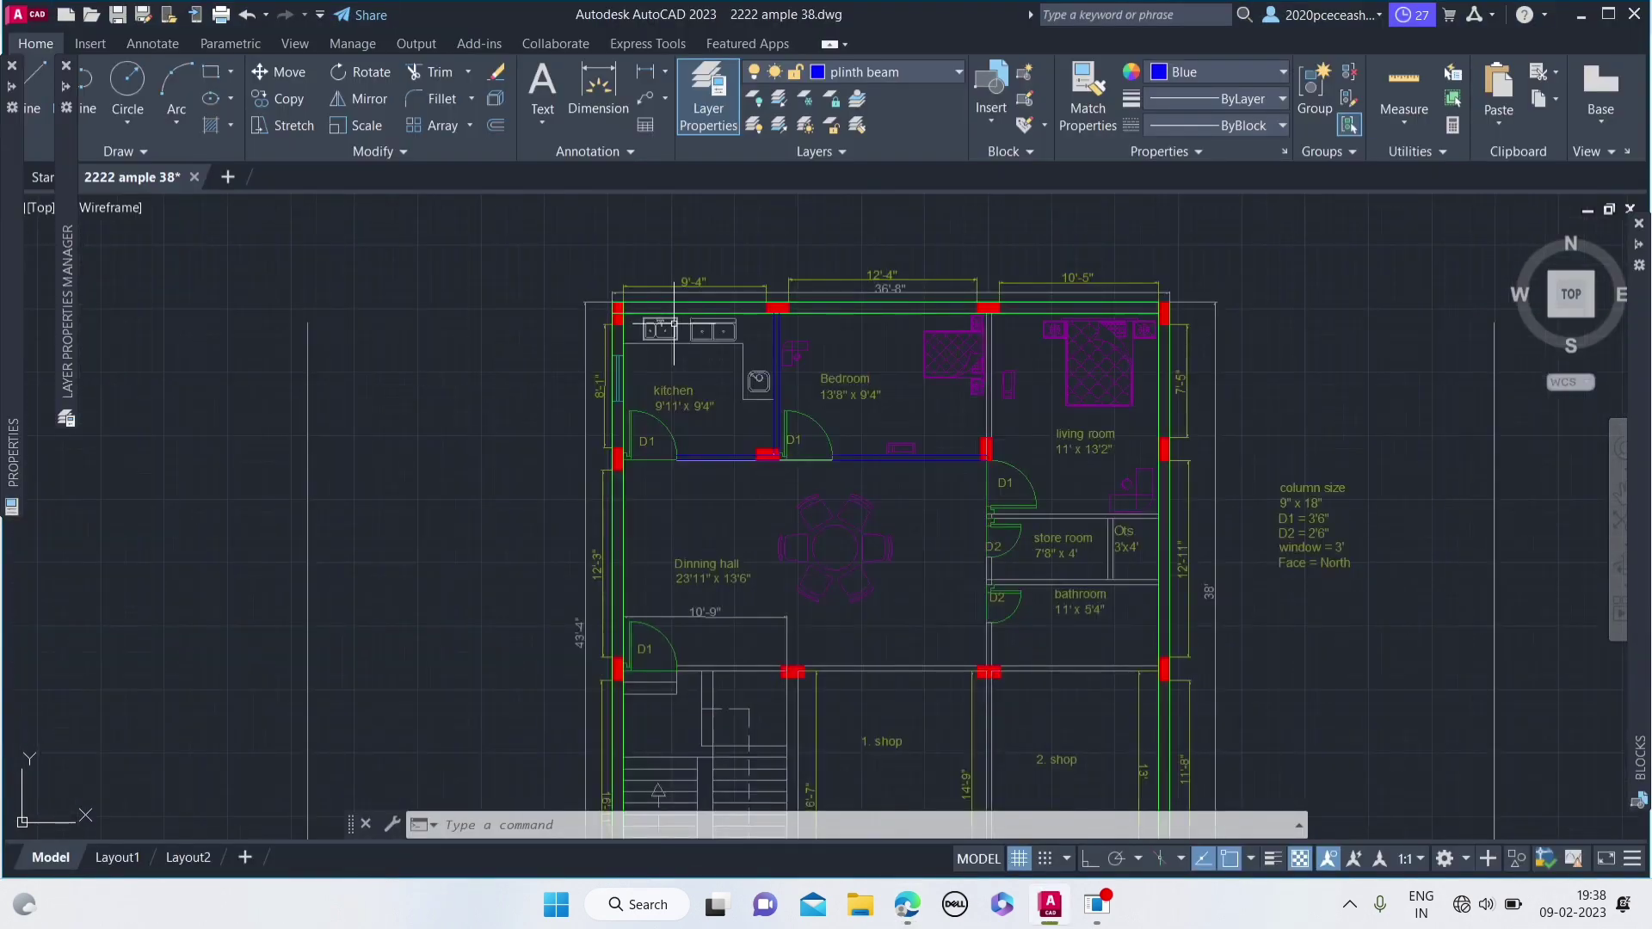
scroll(698, 310, up, 2)
scroll(874, 280, down, 2)
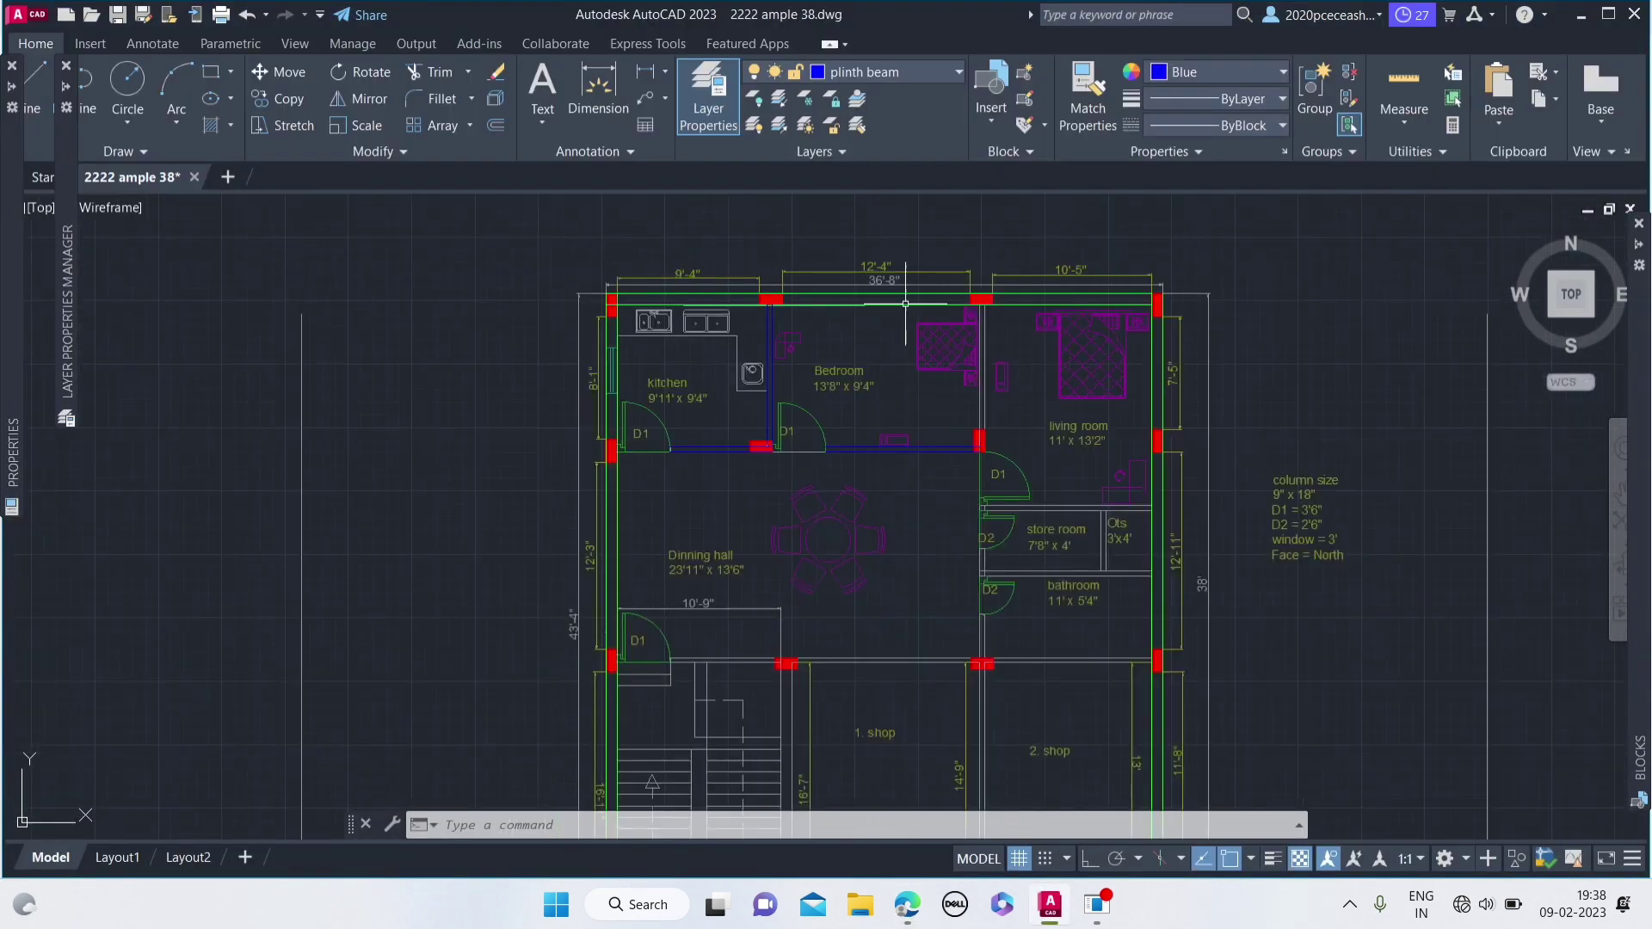
scroll(873, 280, up, 2)
scroll(665, 315, down, 2)
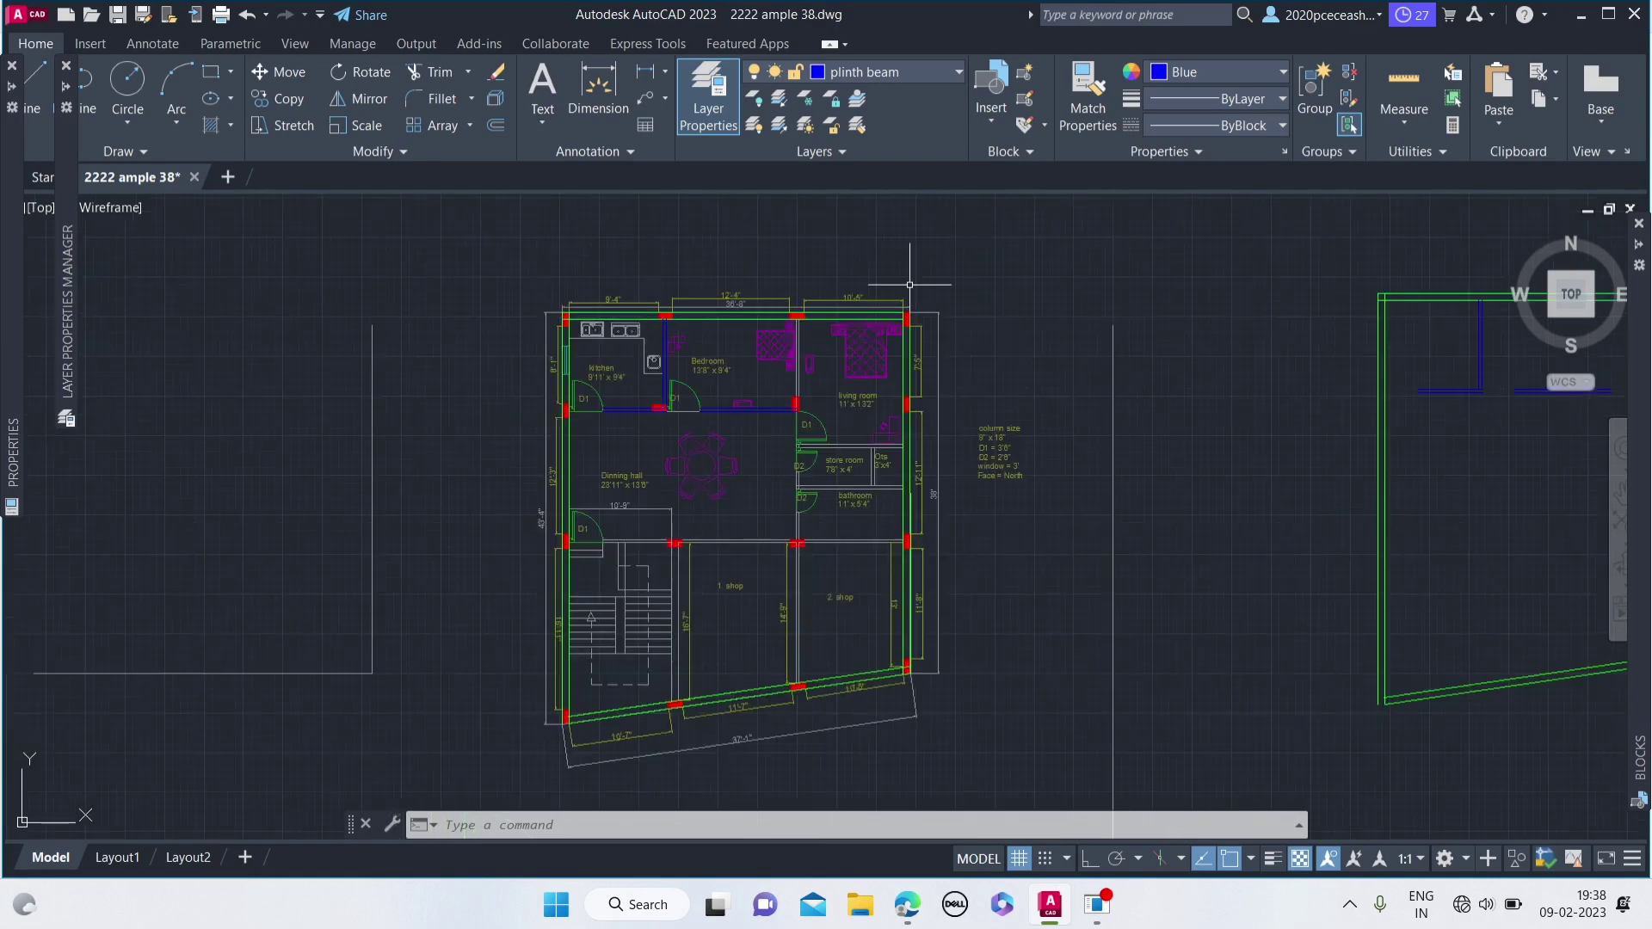
mouse_move(1020, 256)
mouse_down()
mouse_move(434, 224)
mouse_move(520, 196)
mouse_up()
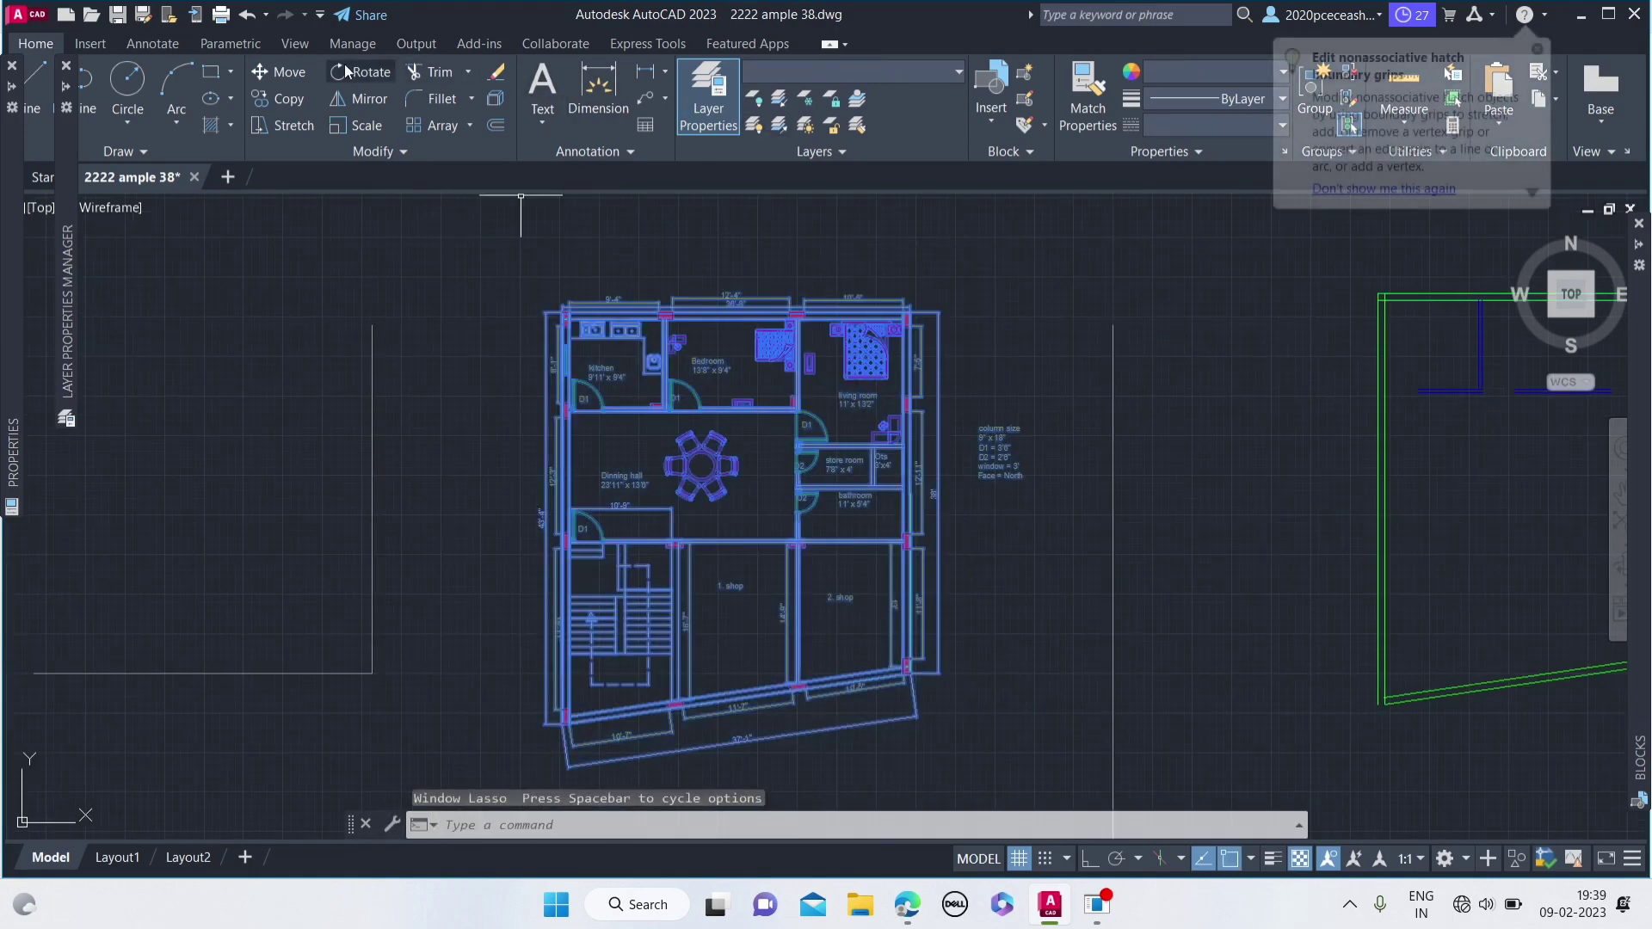
- Copy the plan from its top-right corner to the left of the original
click(280, 106)
scroll(929, 270, up, 3)
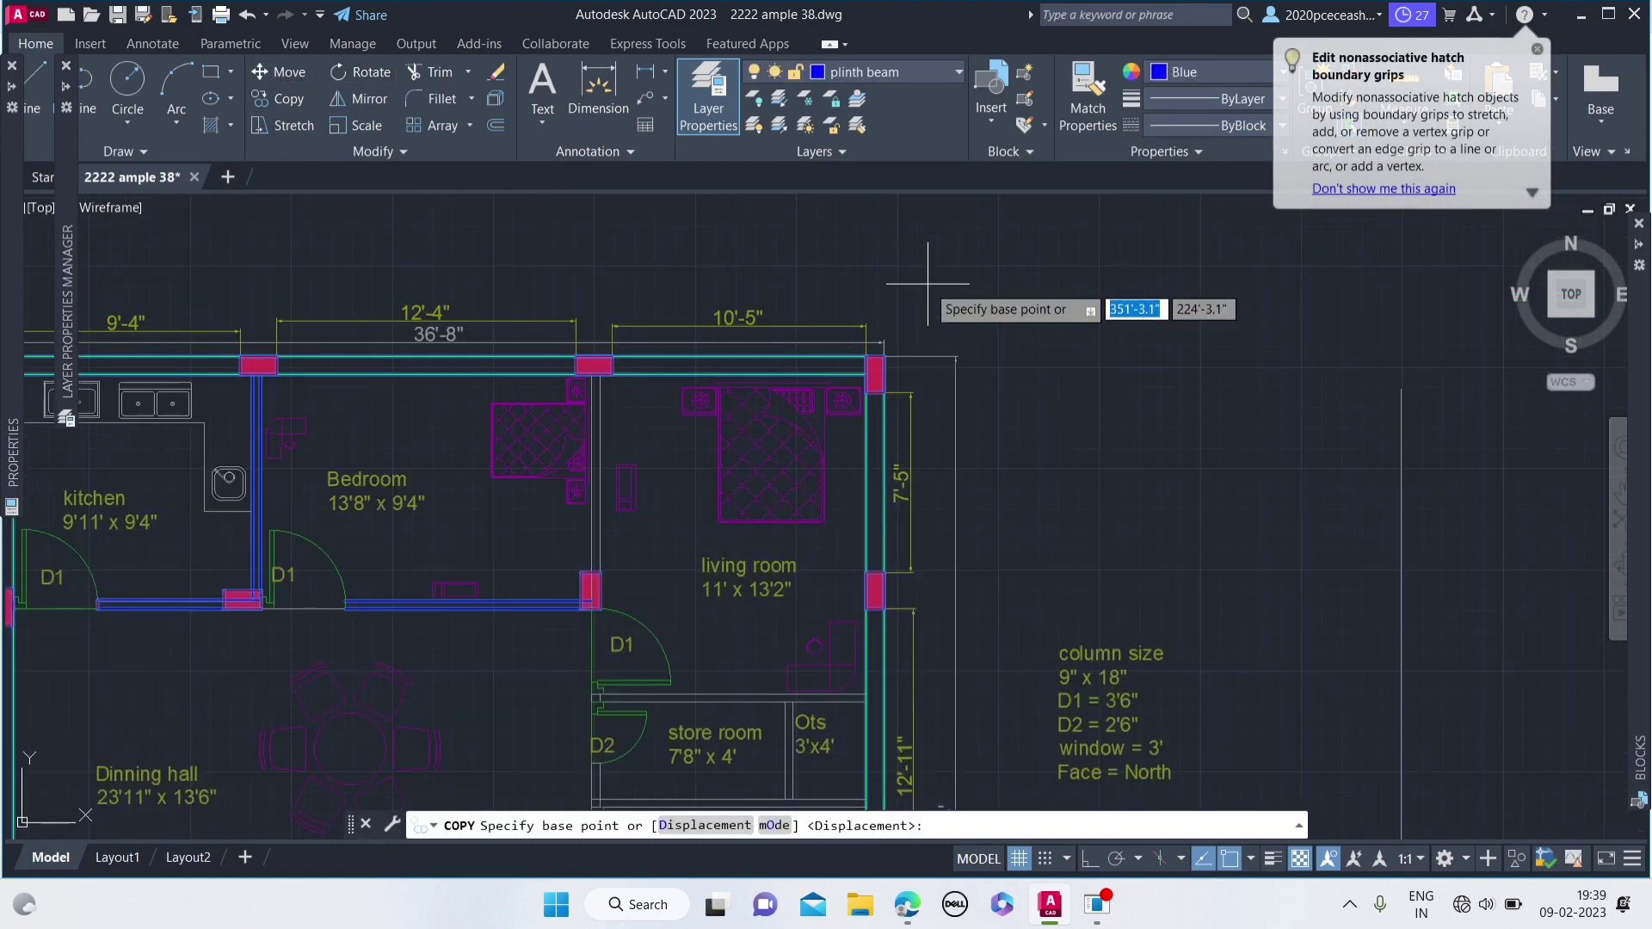
click(890, 361)
scroll(1041, 318, down, 3)
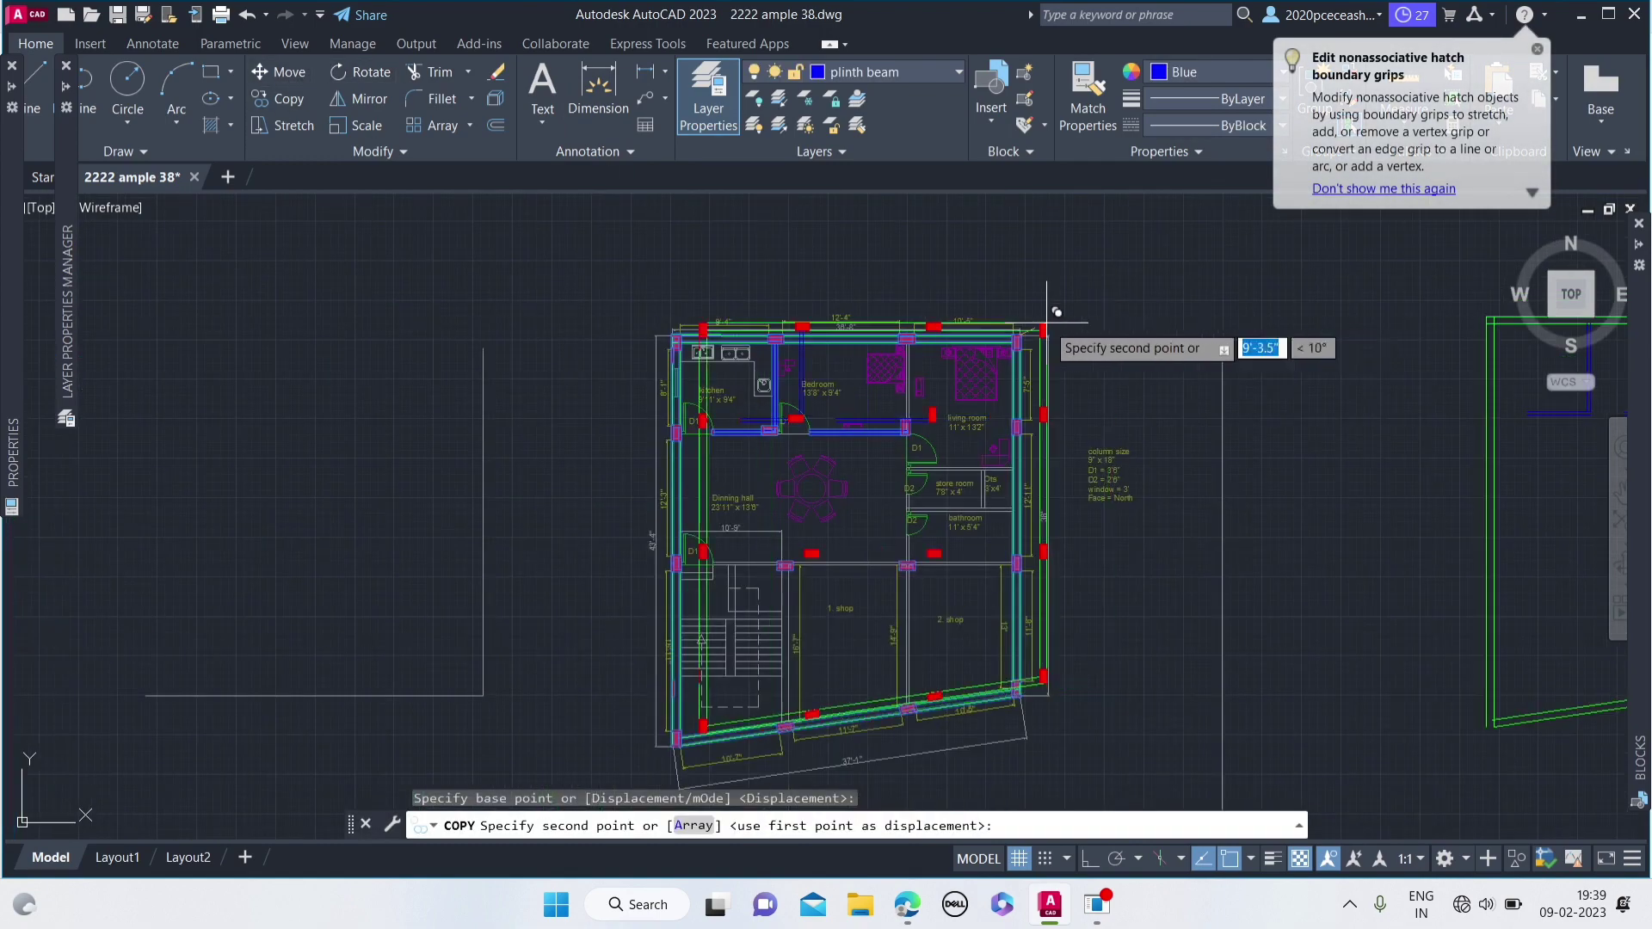
click(442, 305)
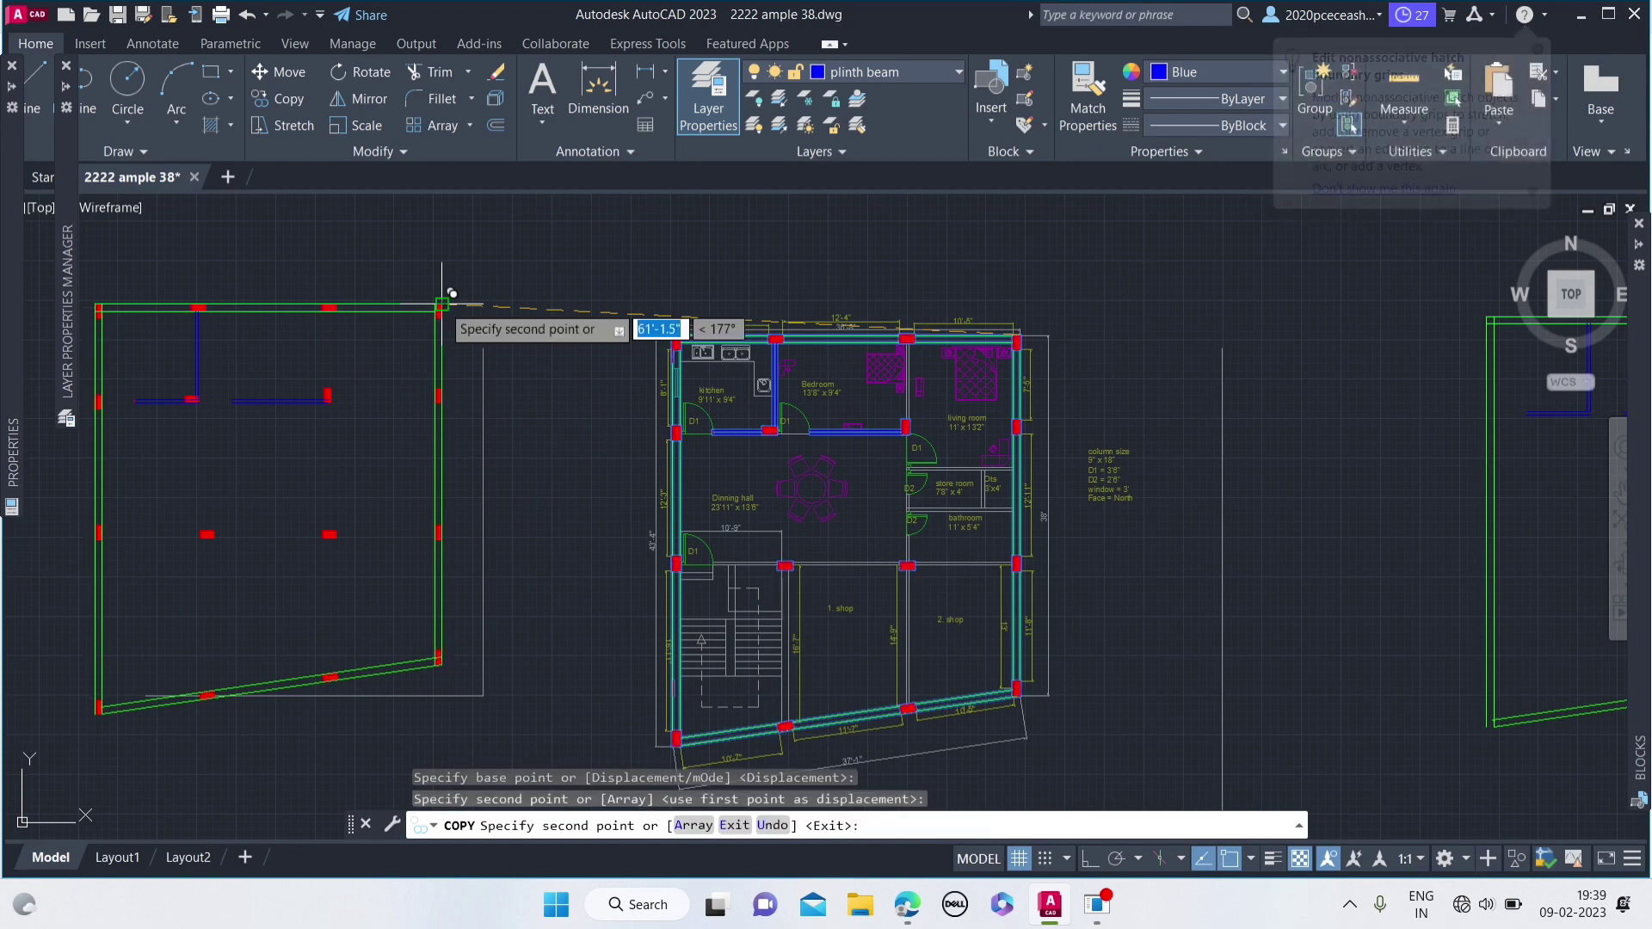
key(Escape)
scroll(487, 308, down, 2)
scroll(353, 332, up, 4)
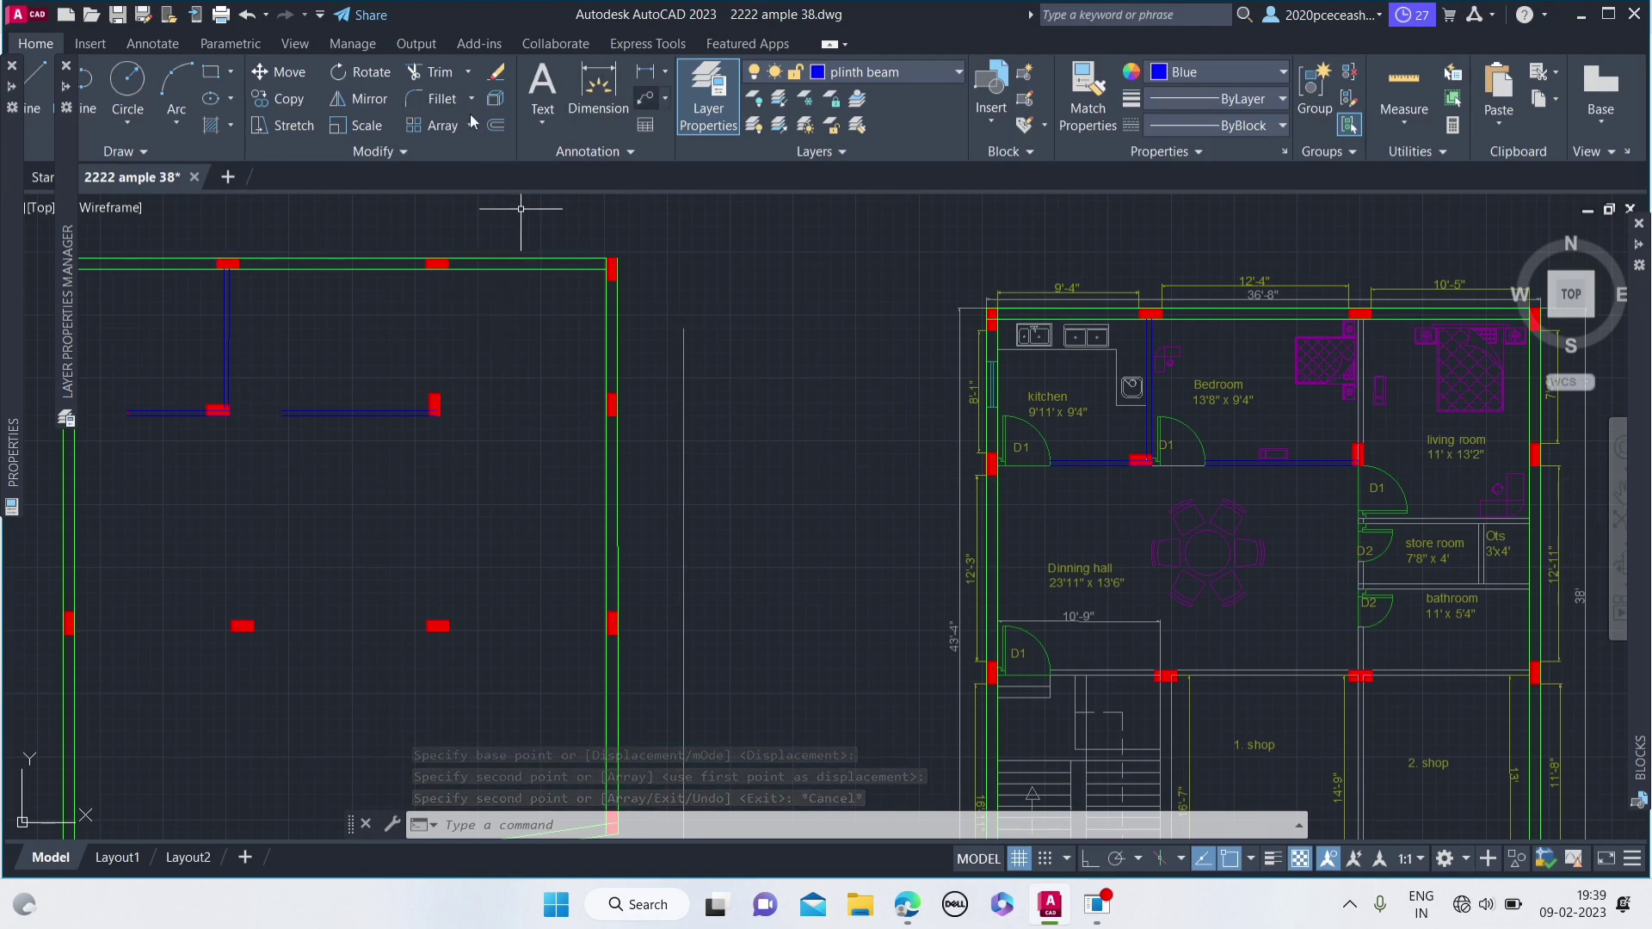
- Add a blue multiline text label 'Gb2' at 7" height beside the copied outline
click(544, 121)
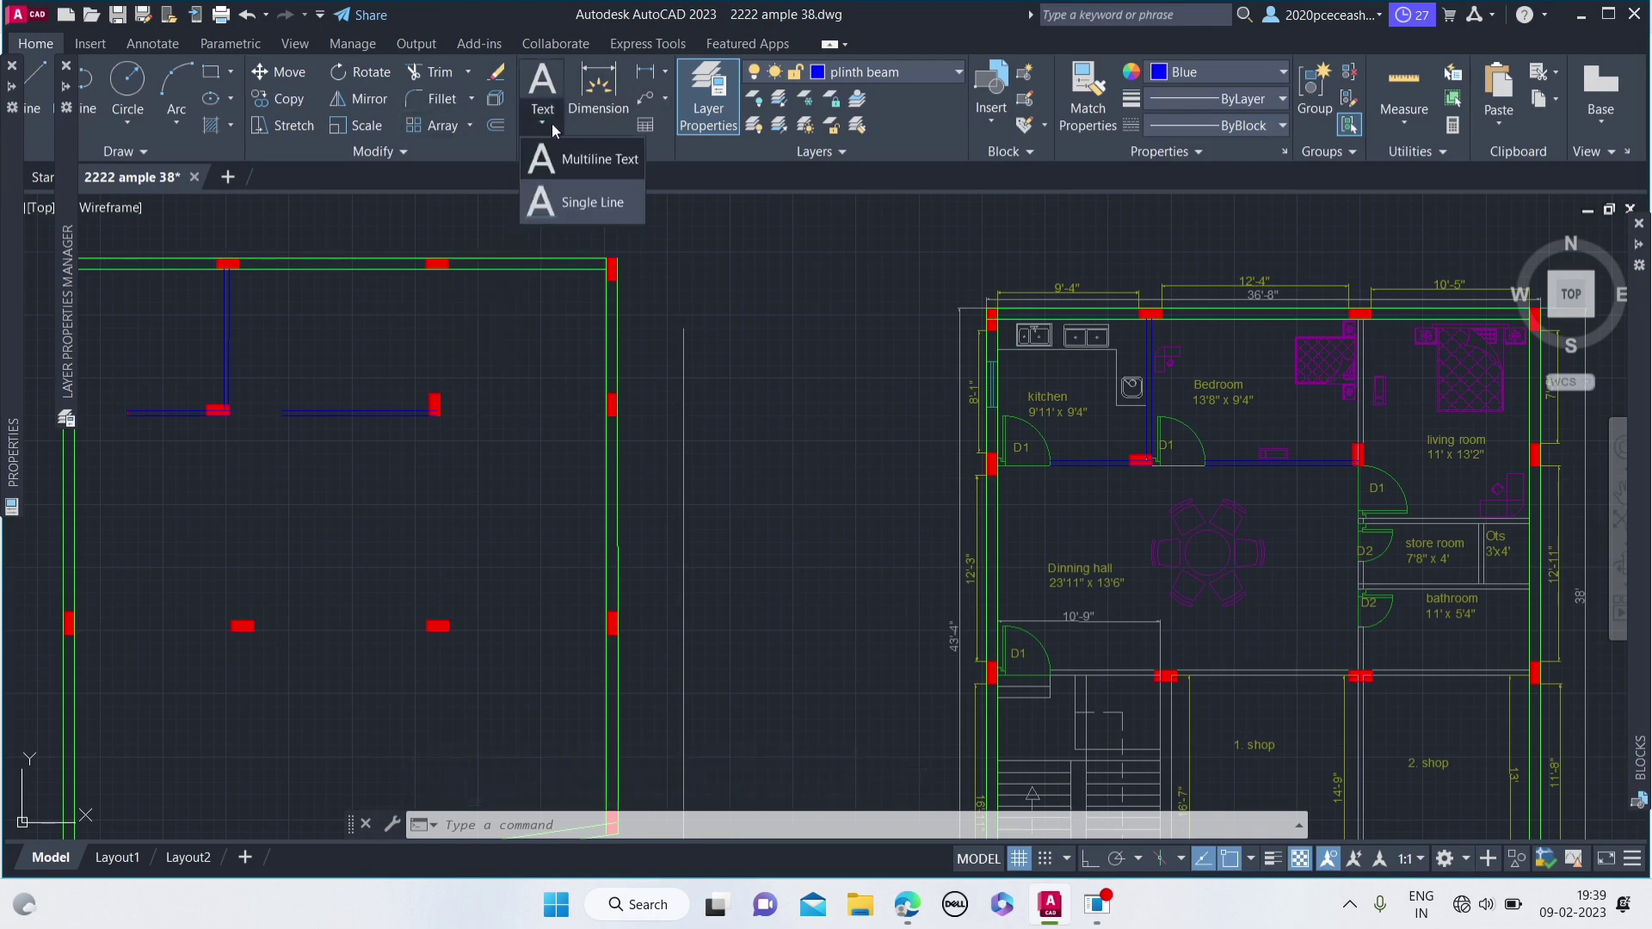
click(553, 169)
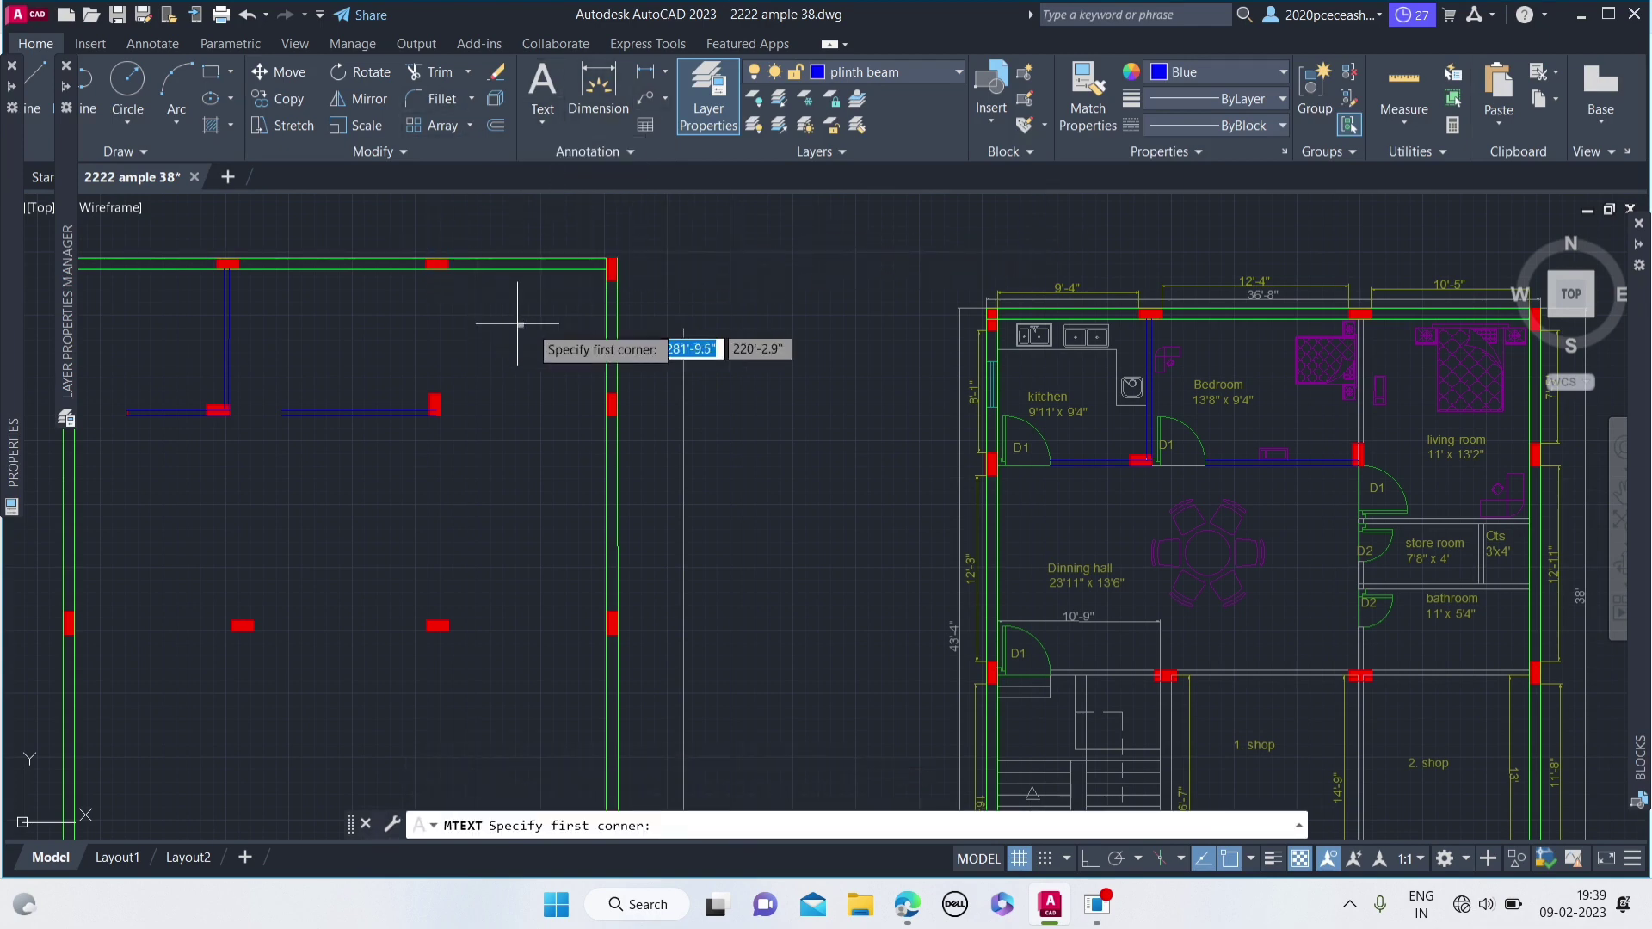
click(636, 319)
click(980, 482)
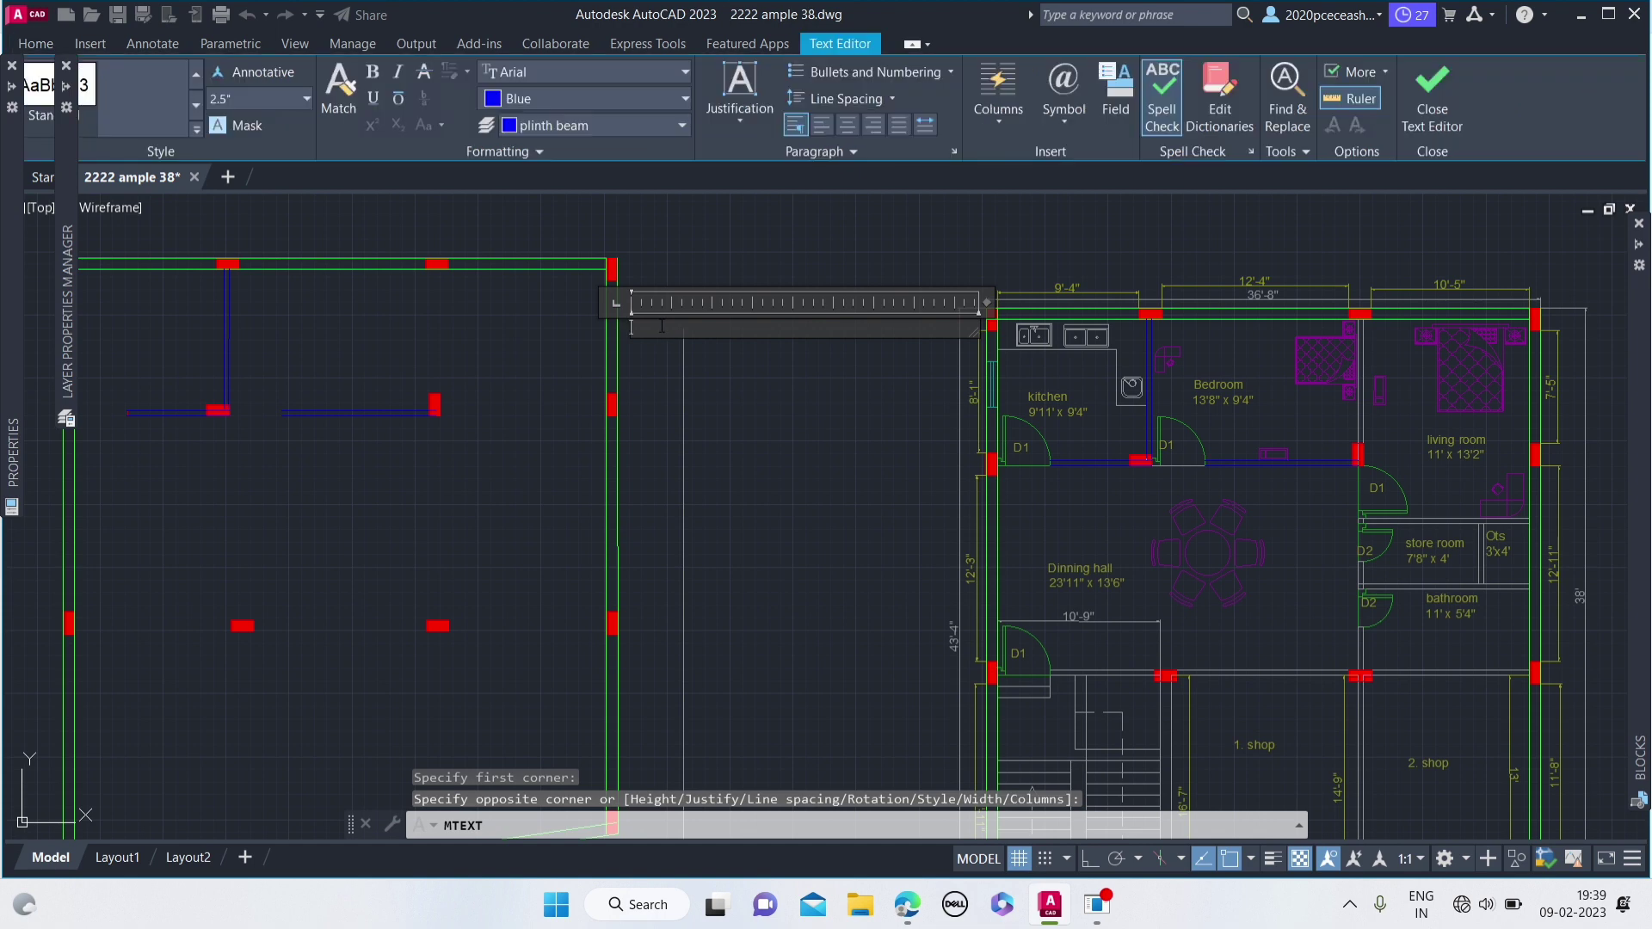
text(Gb2)
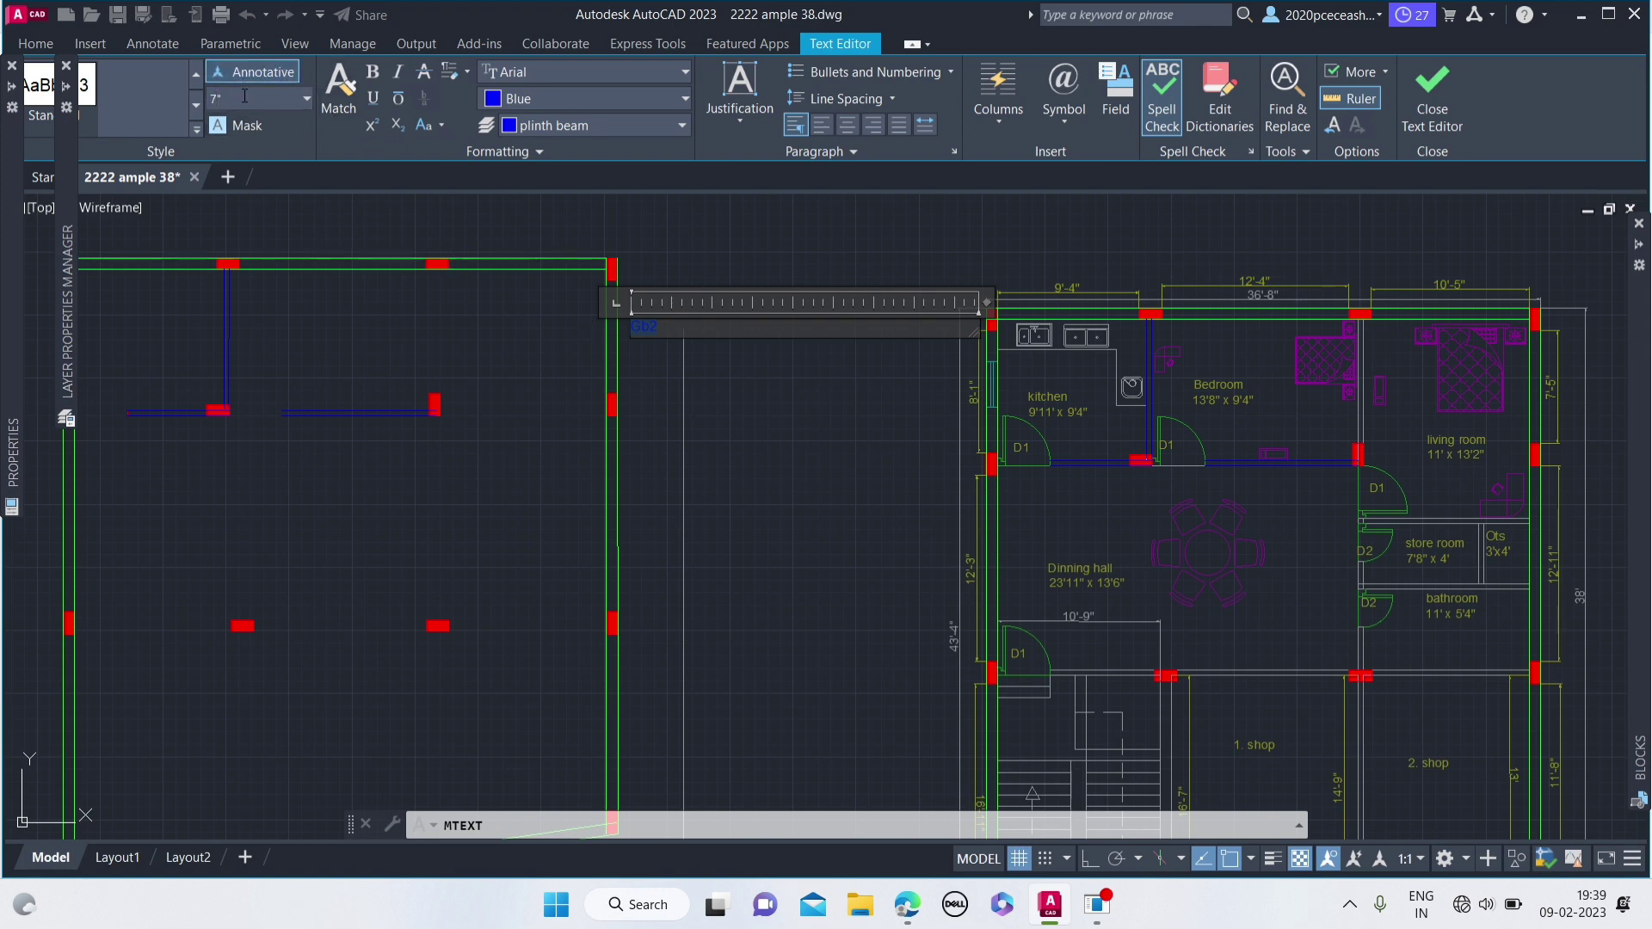
key(Return)
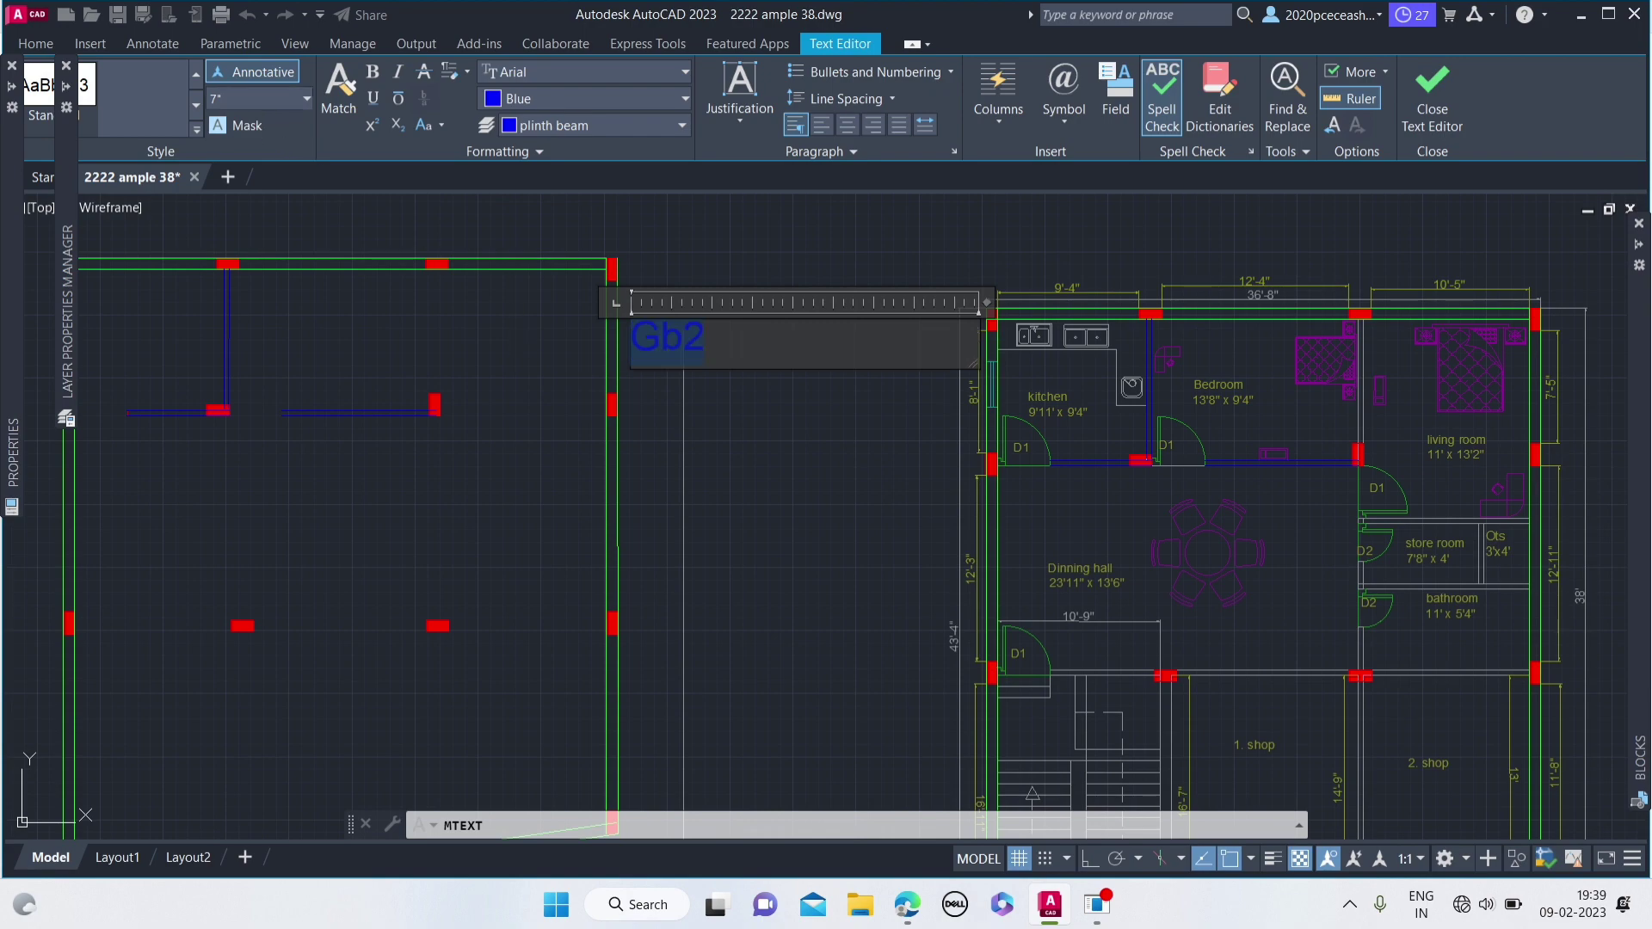
click(561, 321)
scroll(757, 344, down, 2)
scroll(663, 328, up, 3)
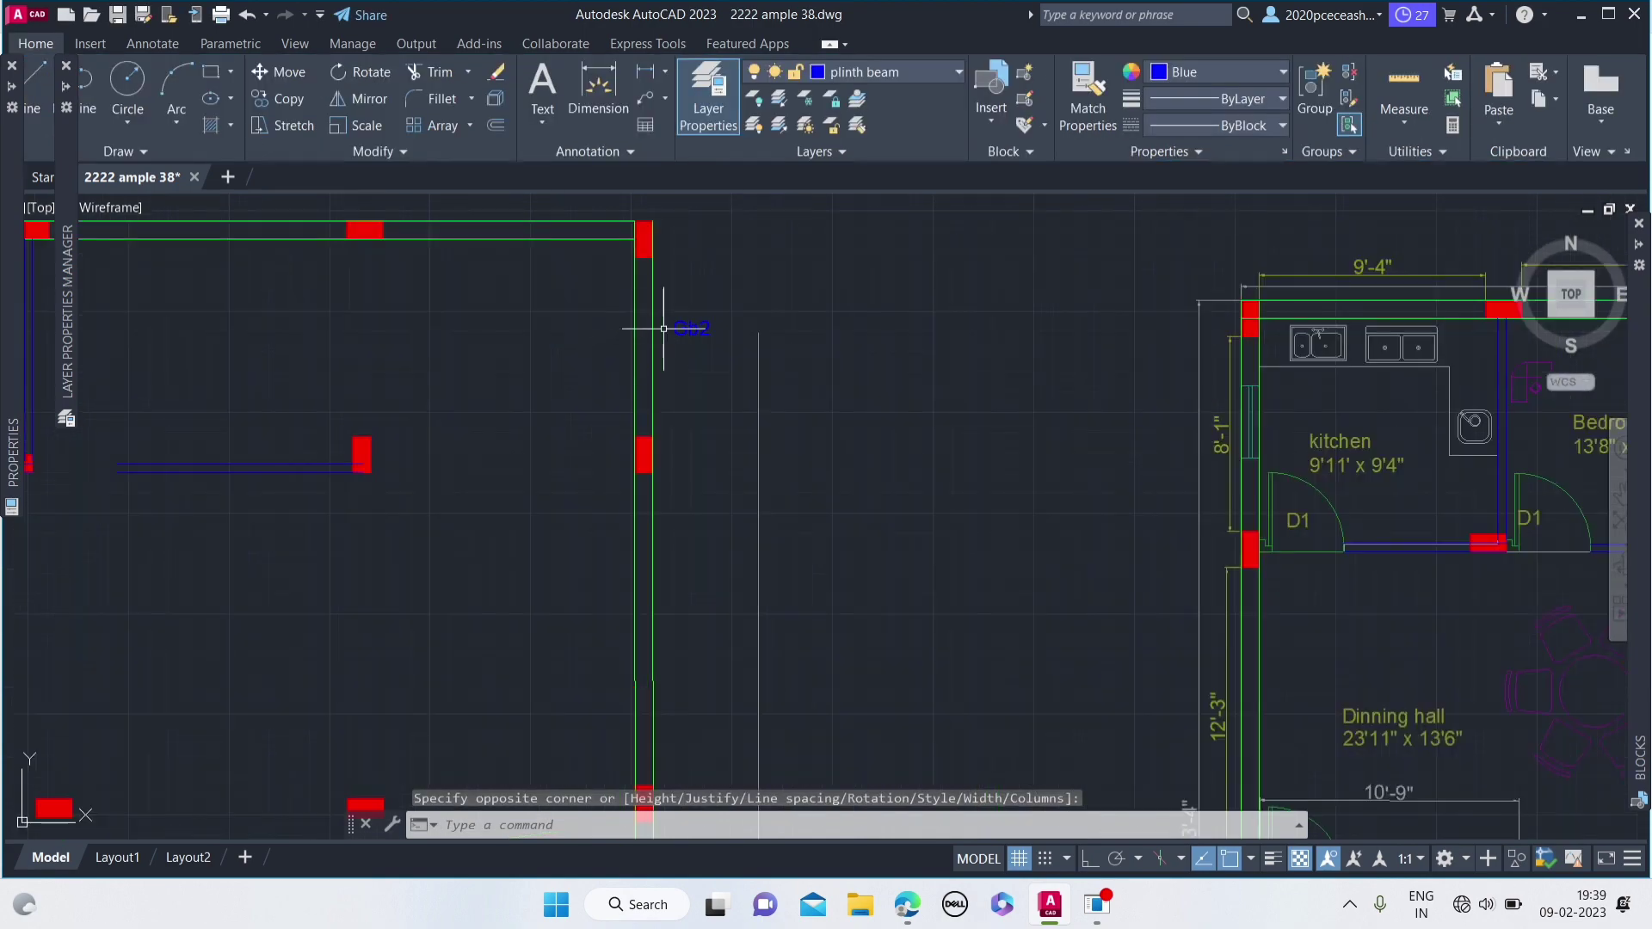
click(667, 327)
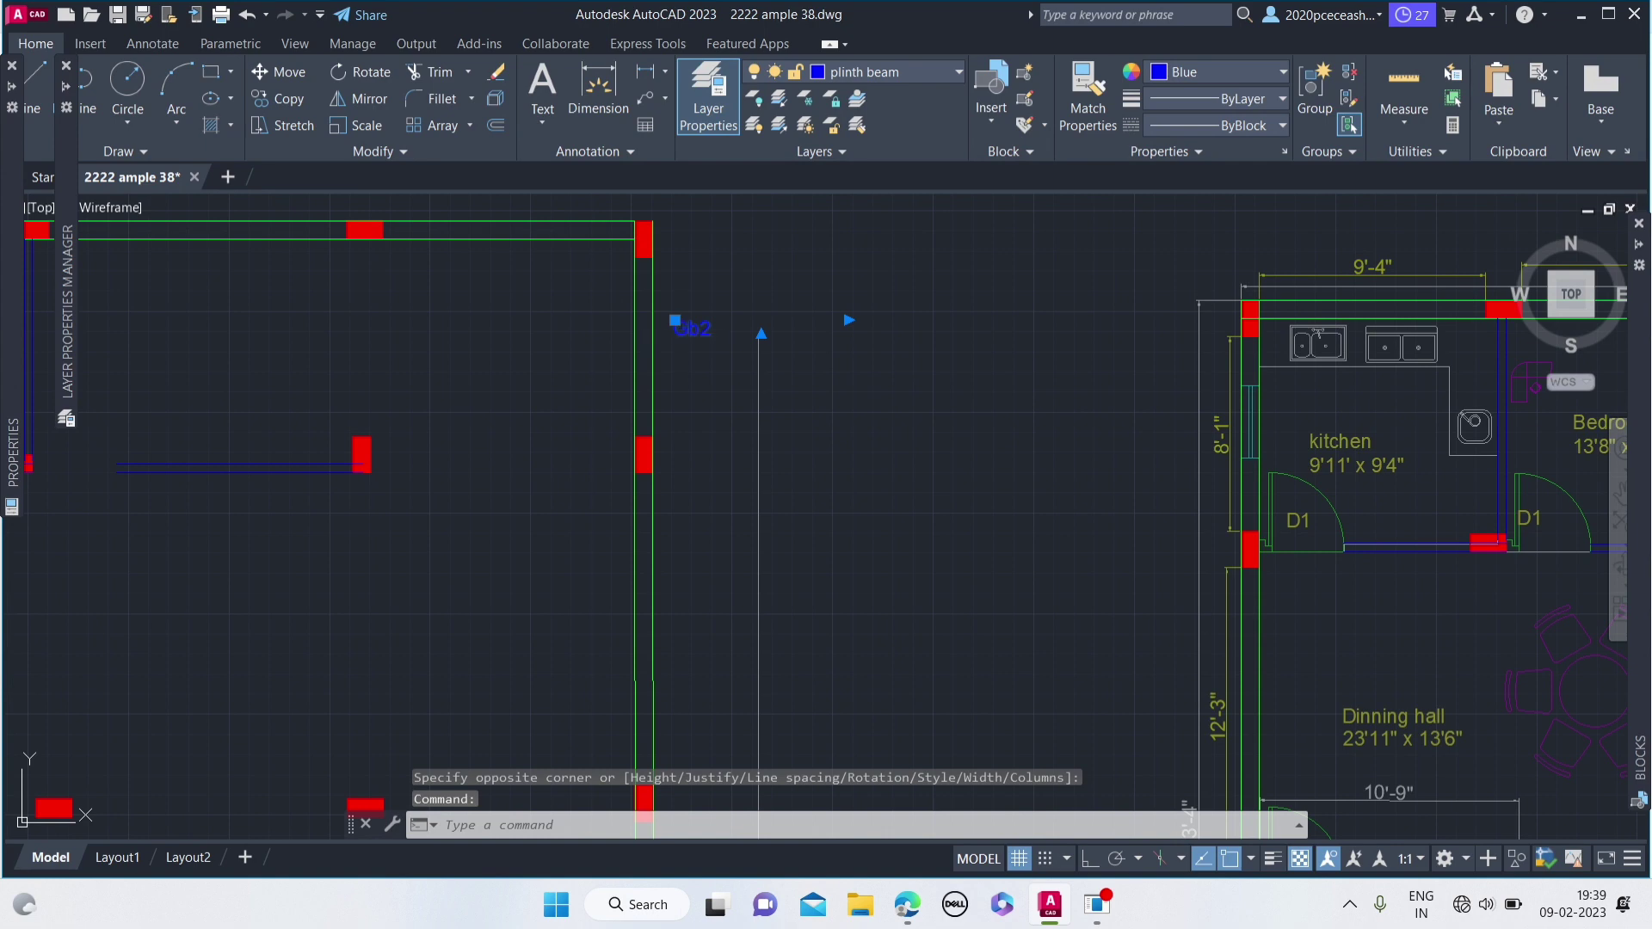
- Place copies of the Gb2 label around the copied outline
key(ctrl+c)
click(675, 320)
scroll(860, 380, down, 4)
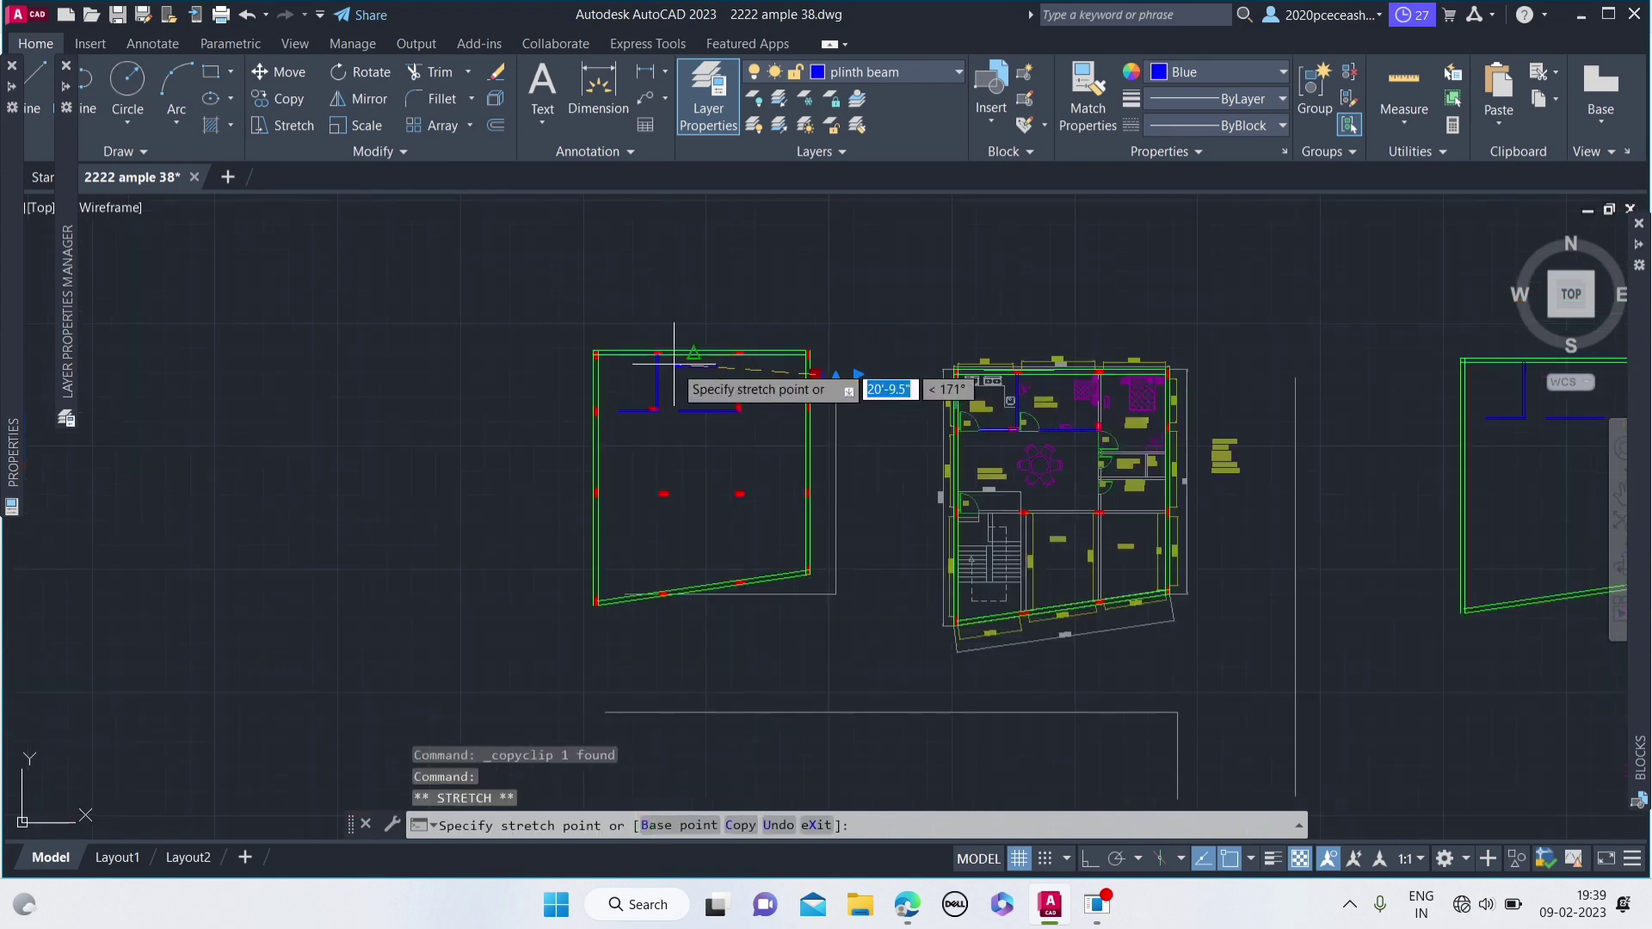
scroll(675, 364, up, 3)
ctrl+click(674, 298)
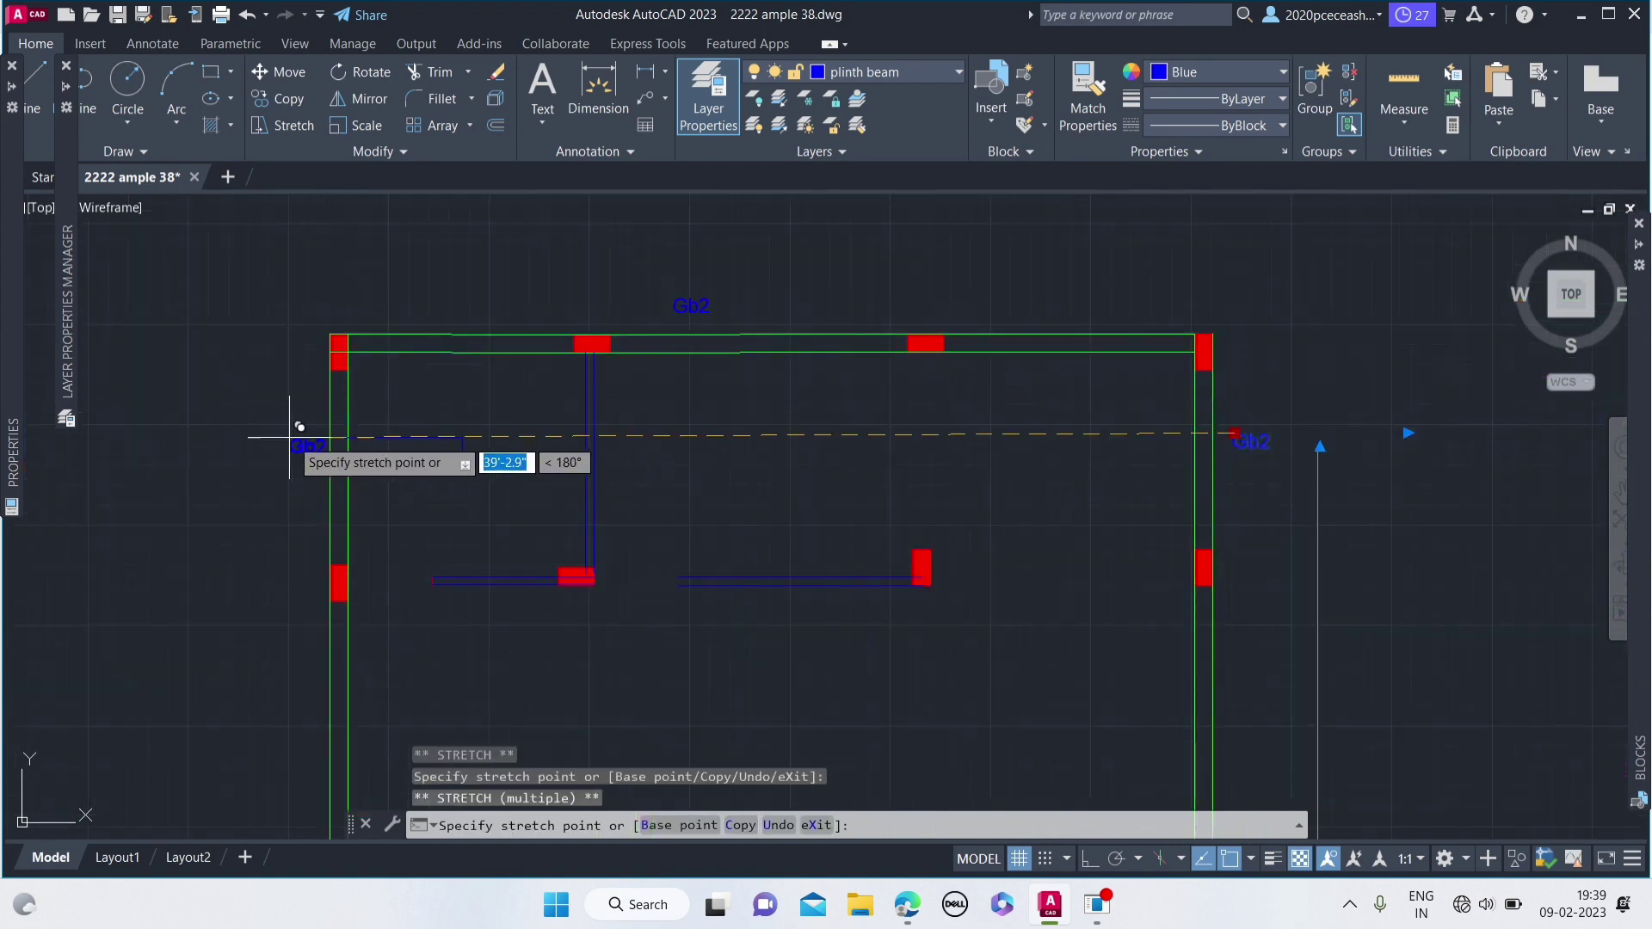
scroll(422, 396, down, 4)
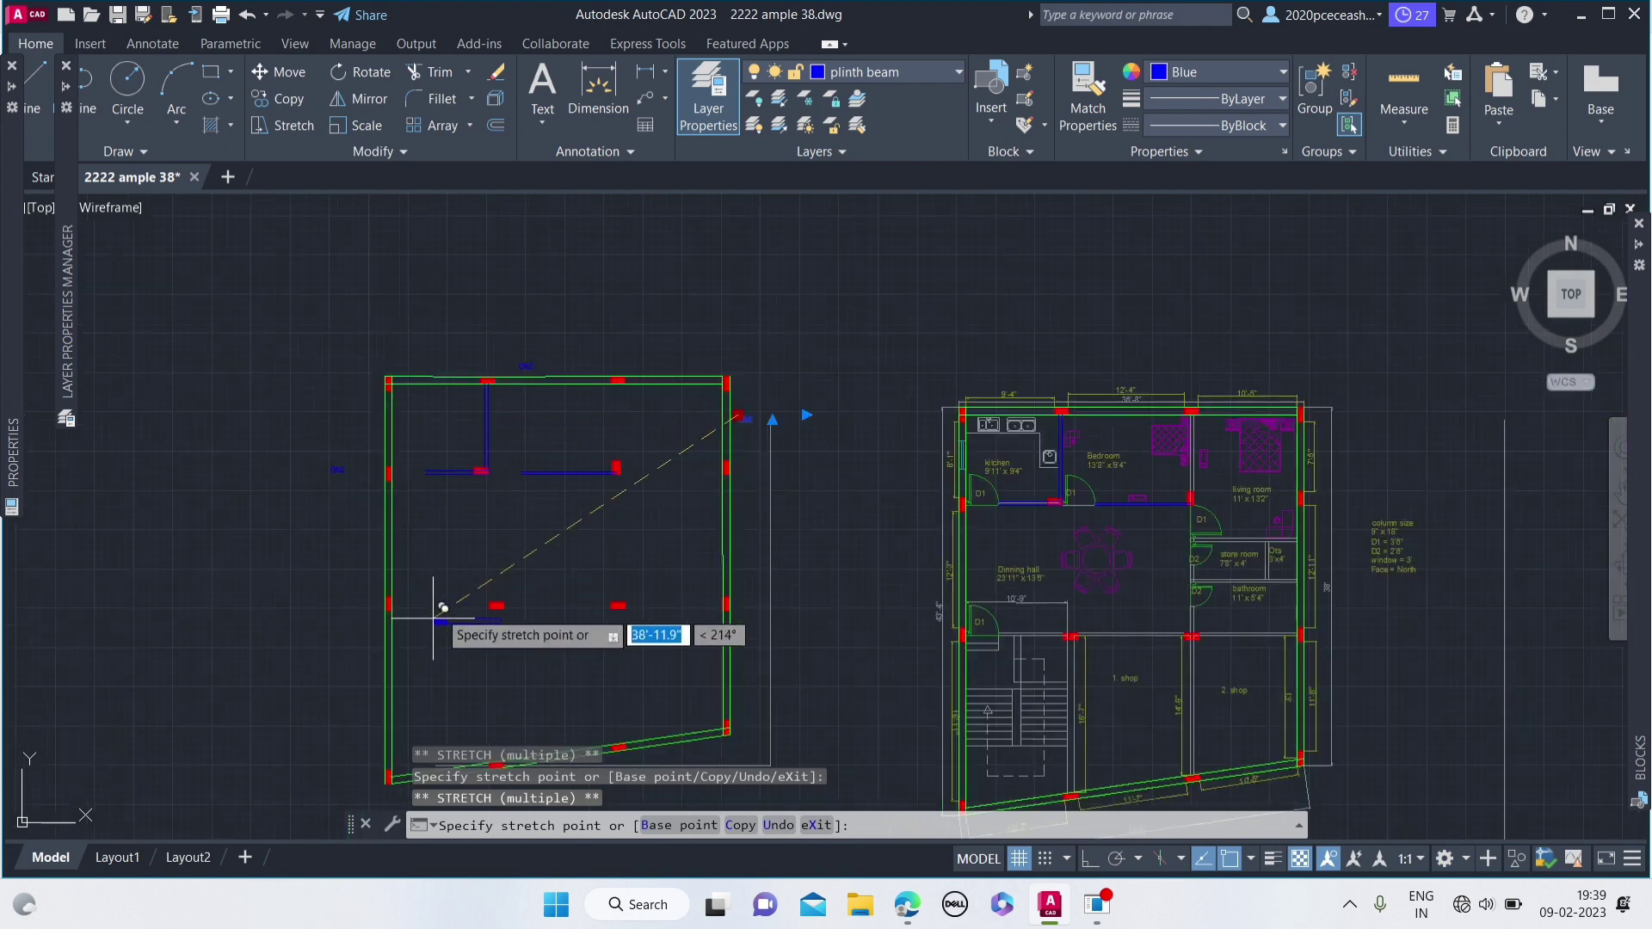
scroll(541, 616, up, 2)
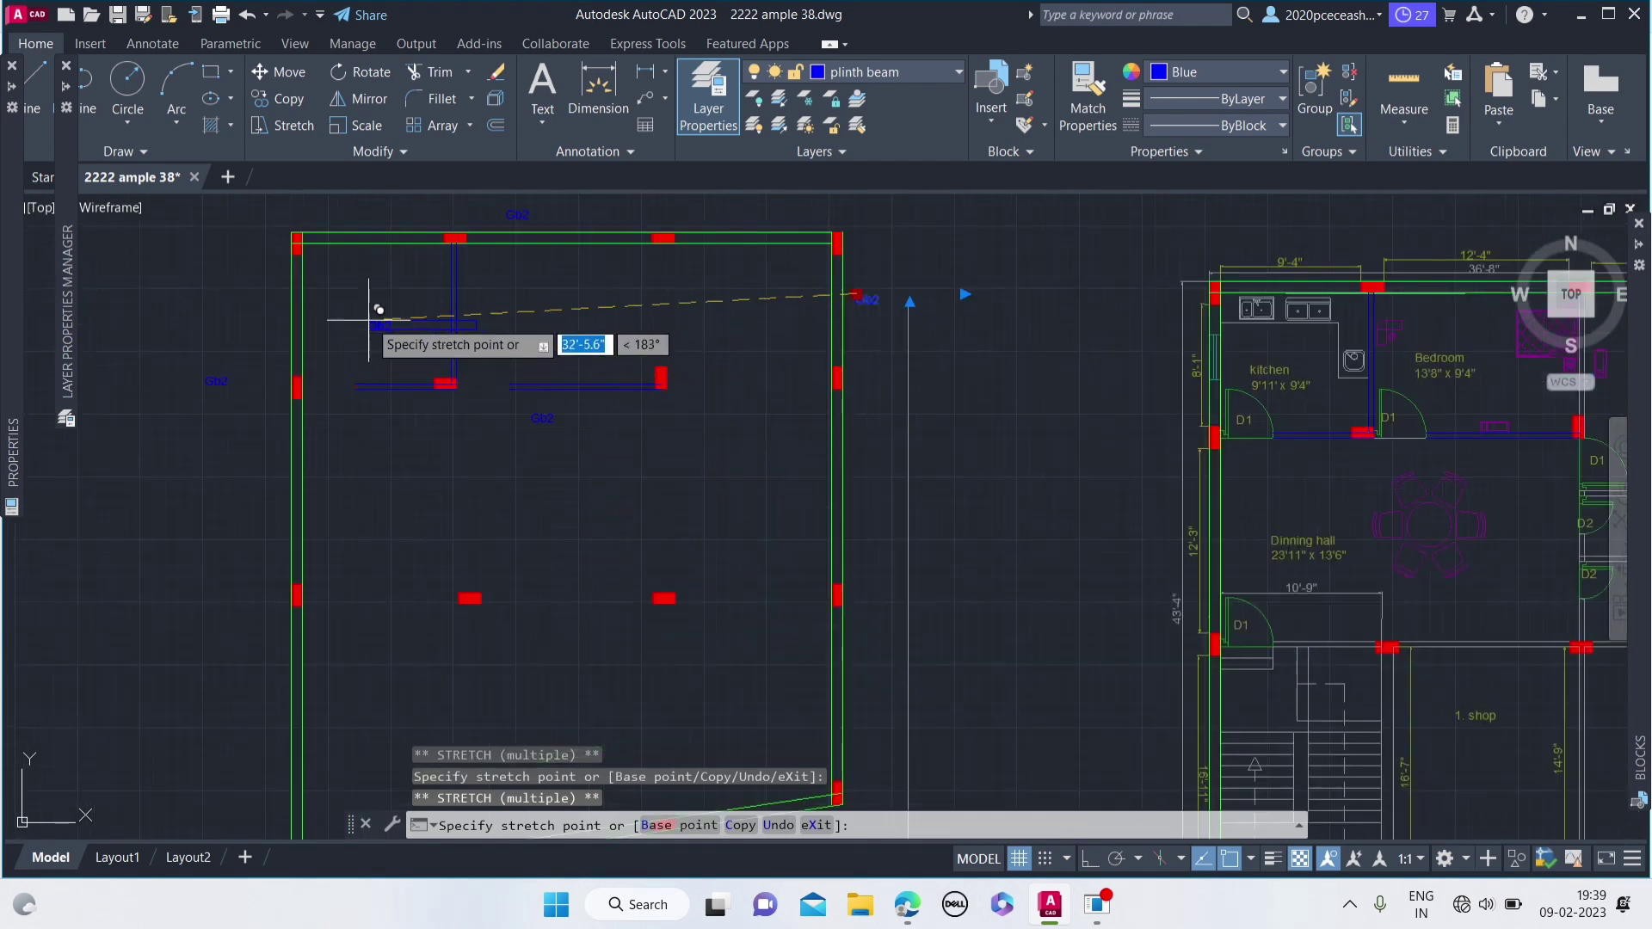
scroll(439, 434, down, 4)
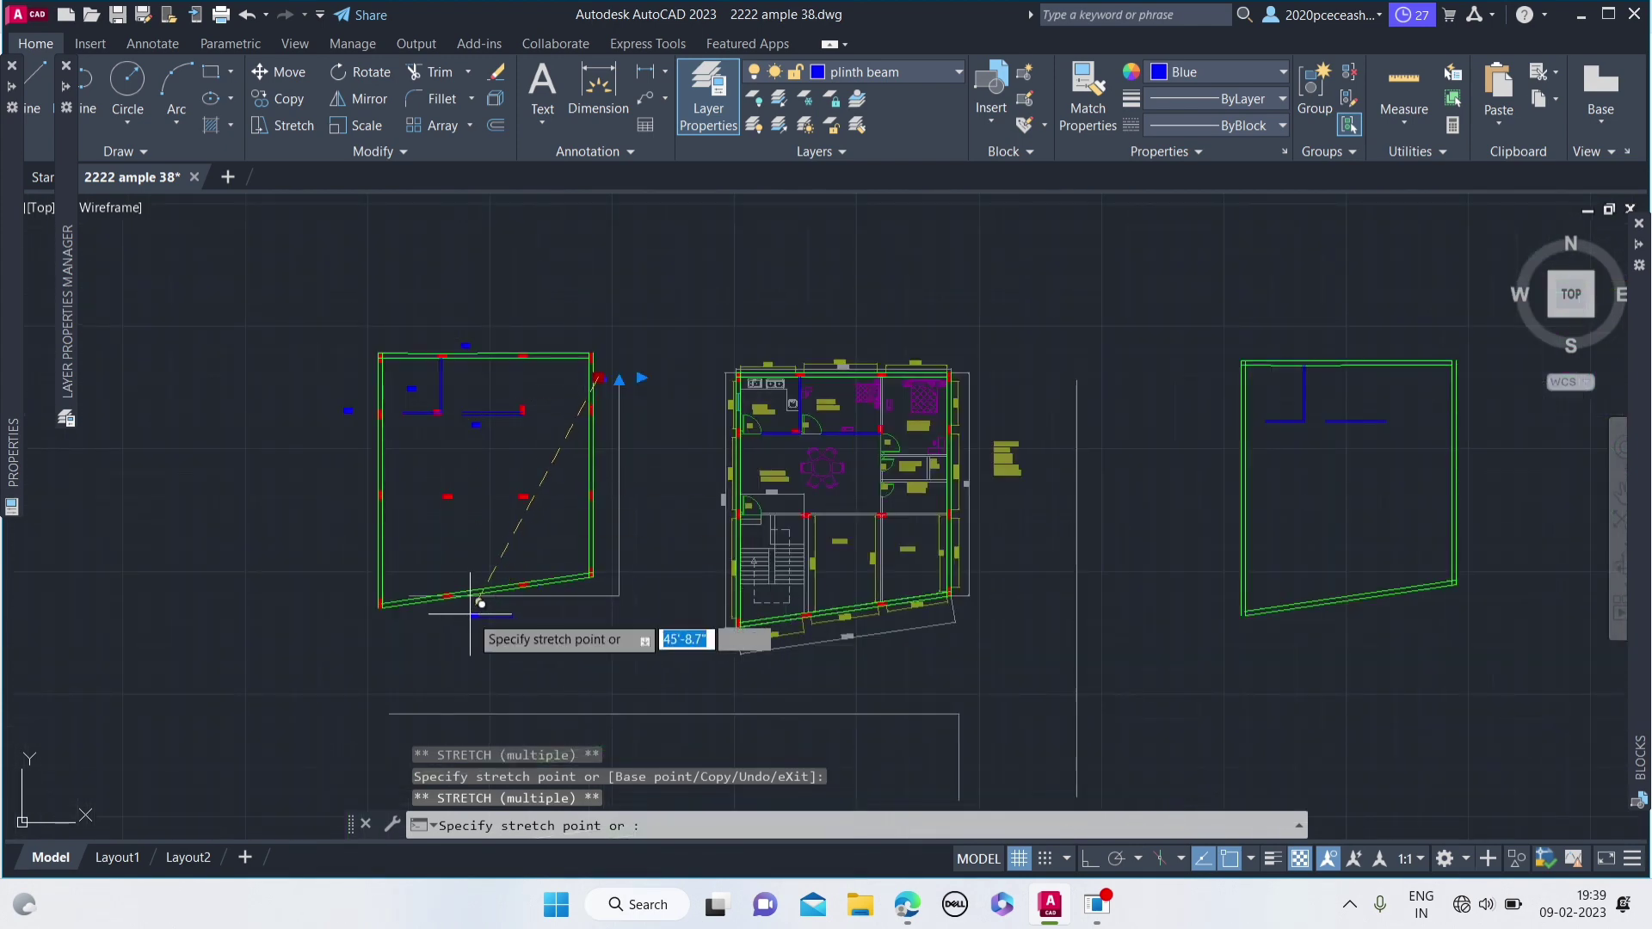
key(Escape)
key(Escape)
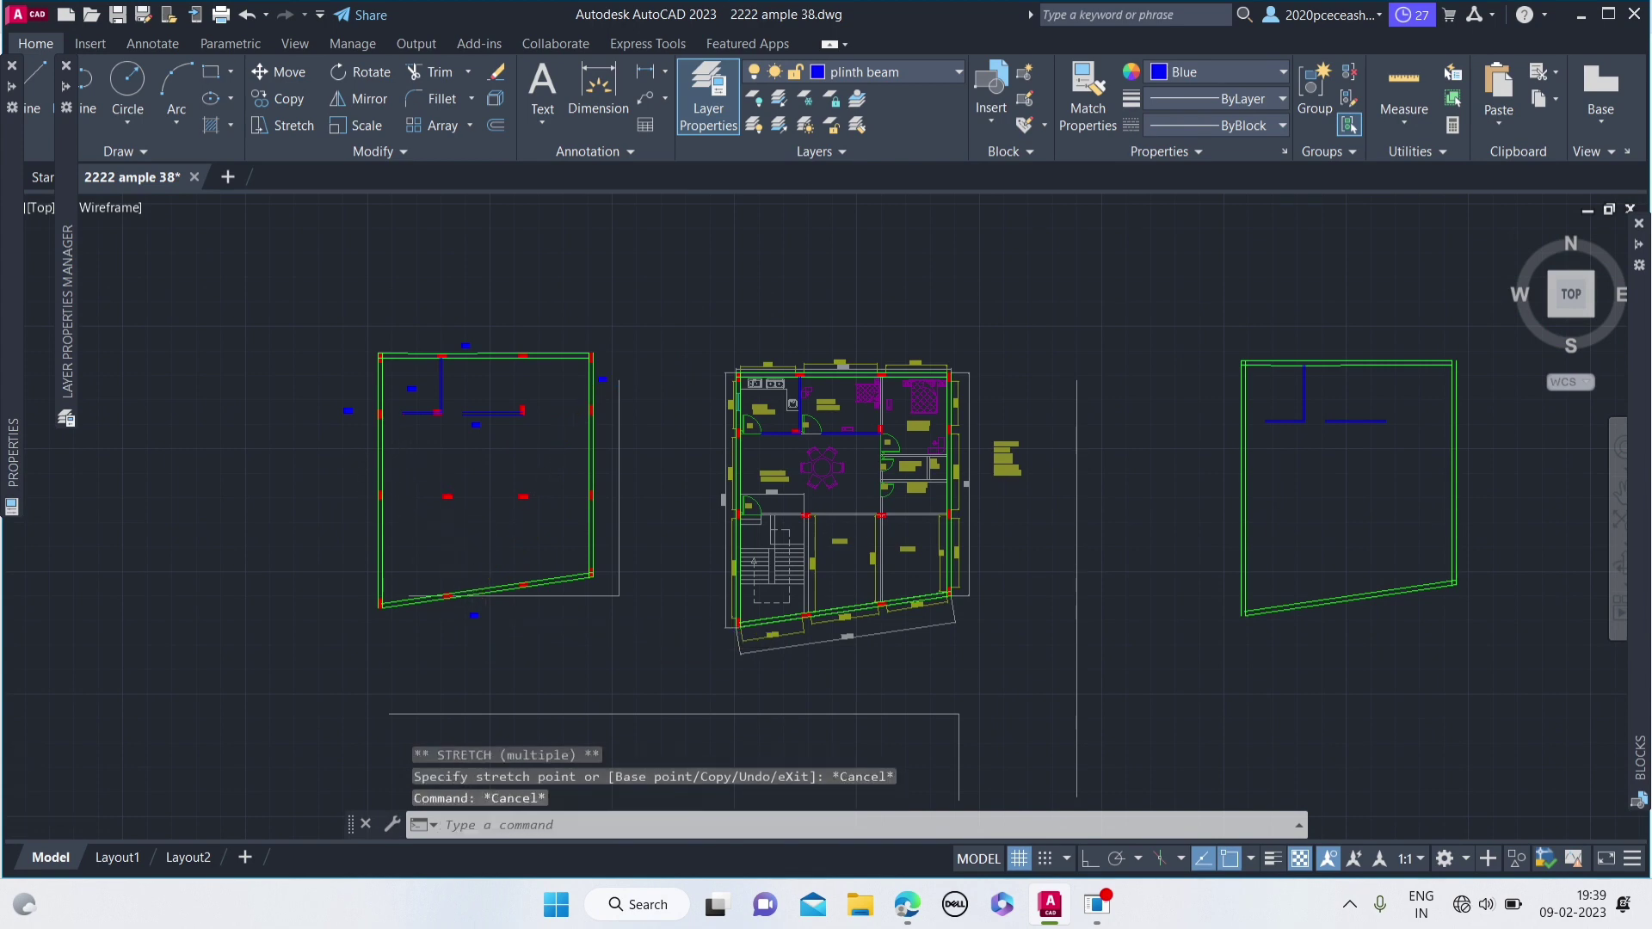
- Edit one label copy to read Gb3, then bring up the beam layout PDF
scroll(395, 456, up, 6)
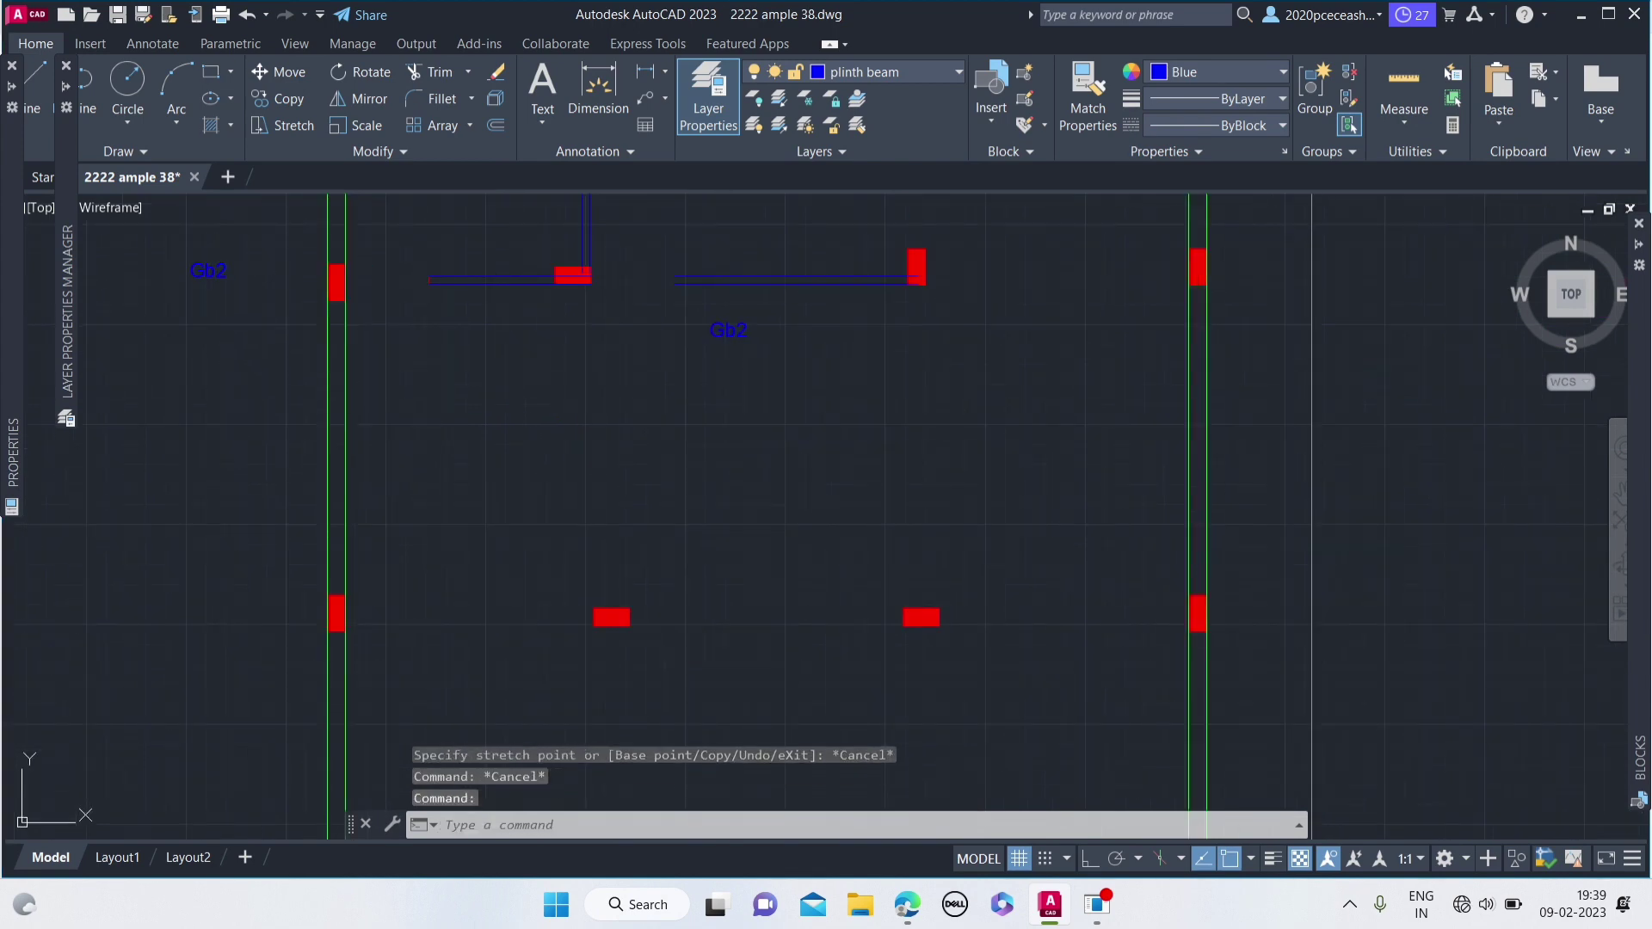
double_click(208, 270)
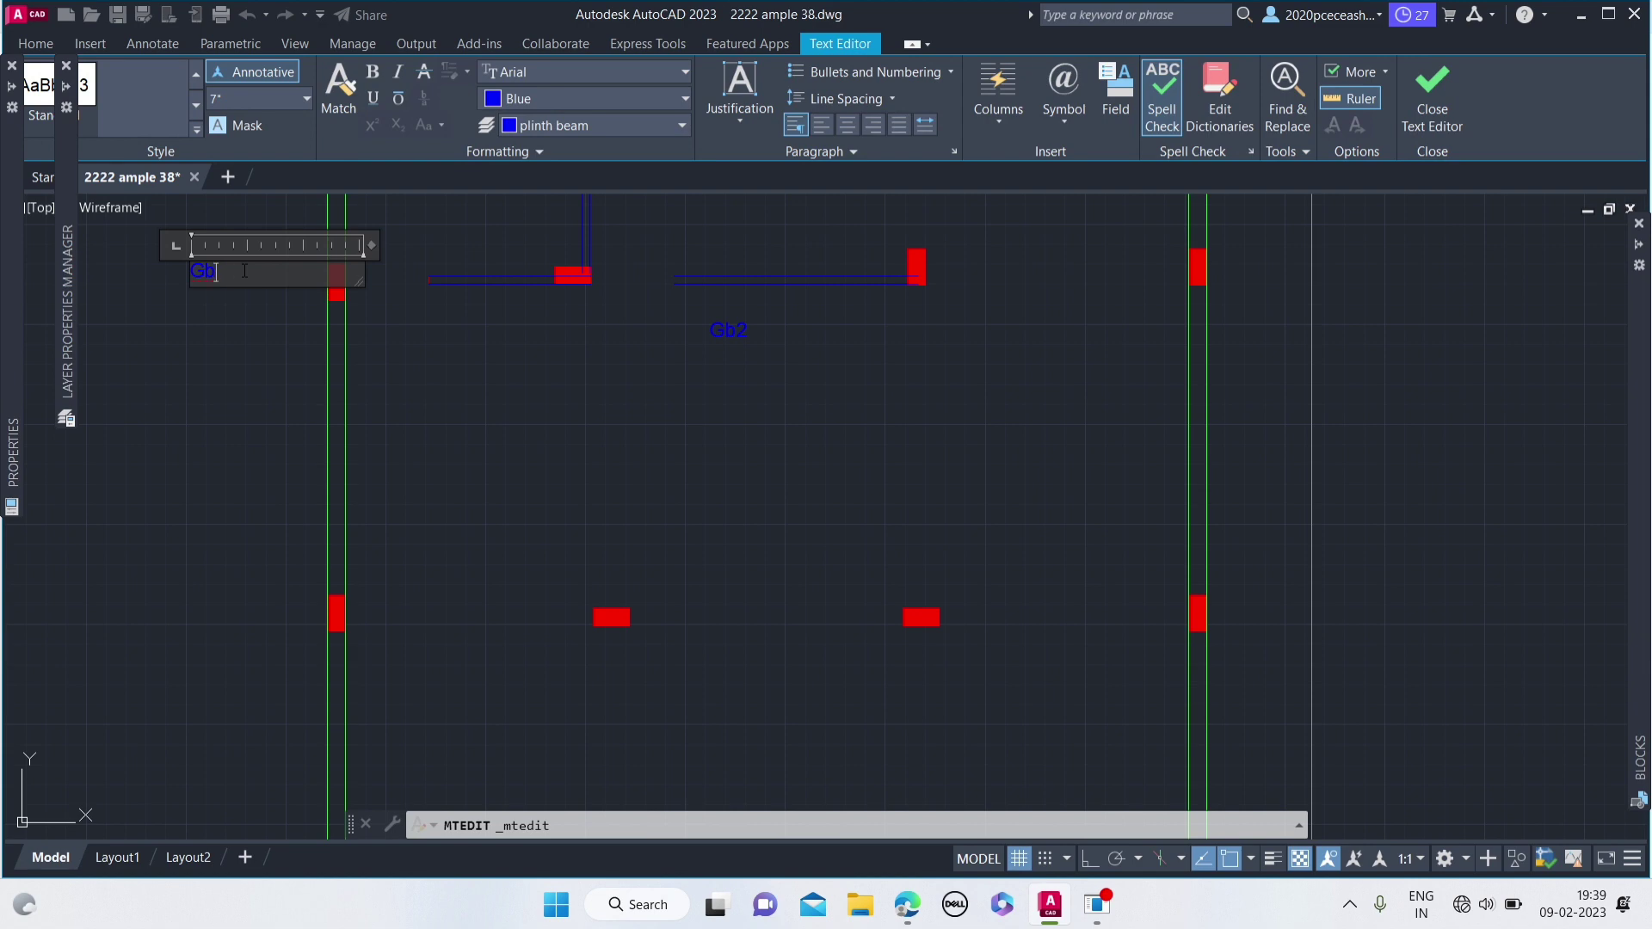
text(3)
click(227, 422)
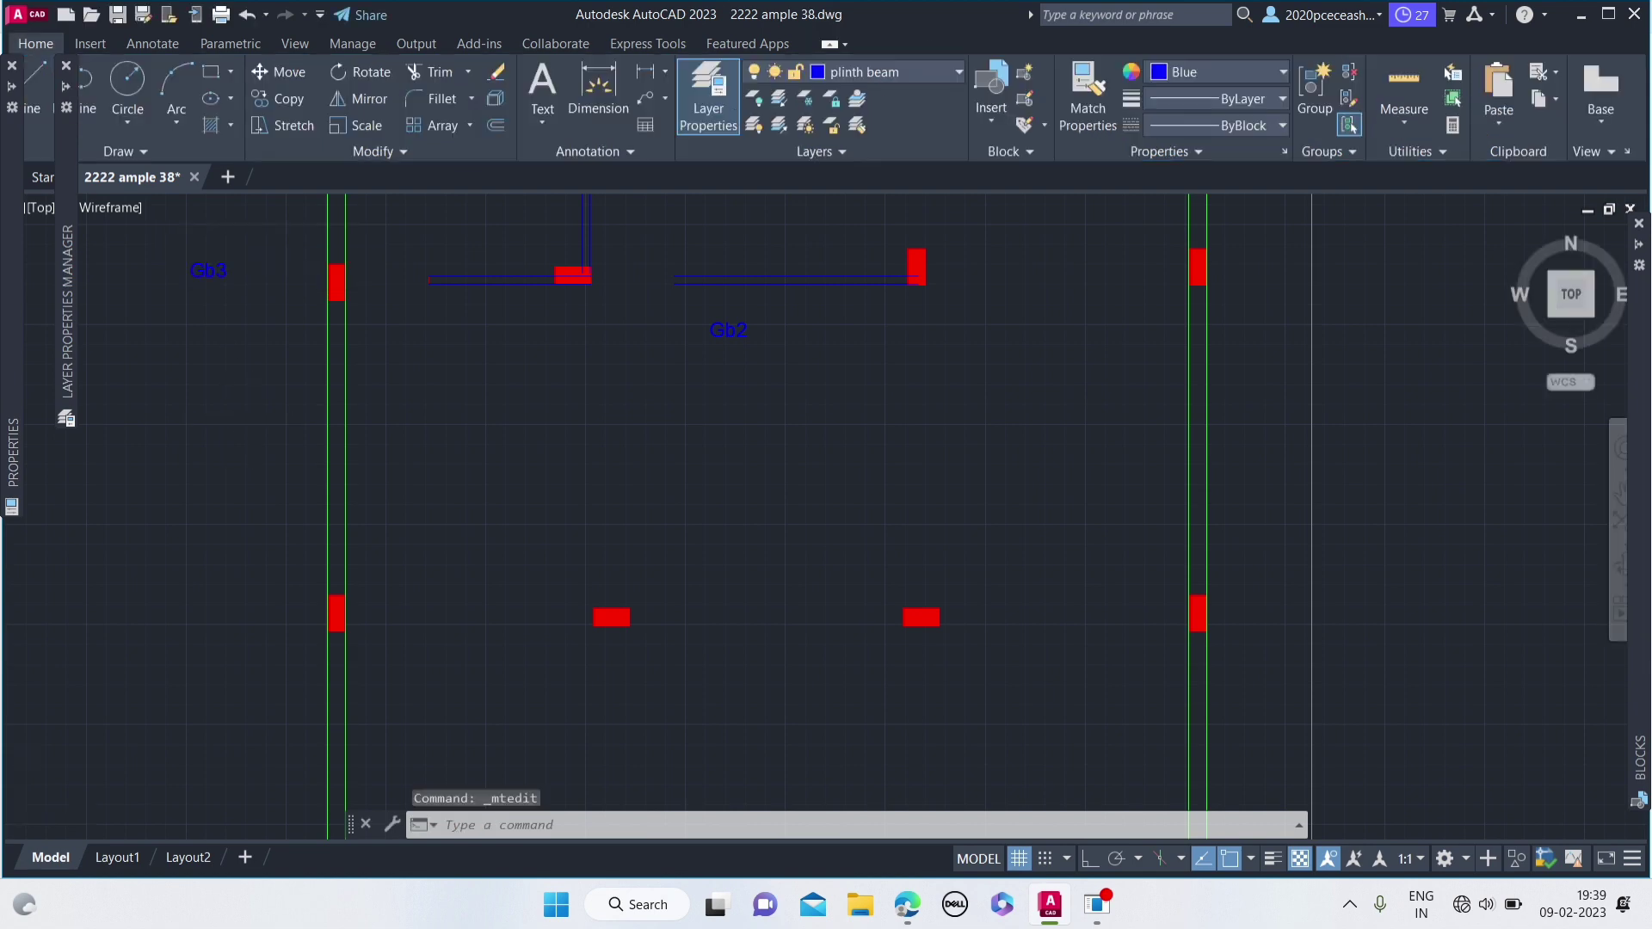
scroll(250, 417, down, 5)
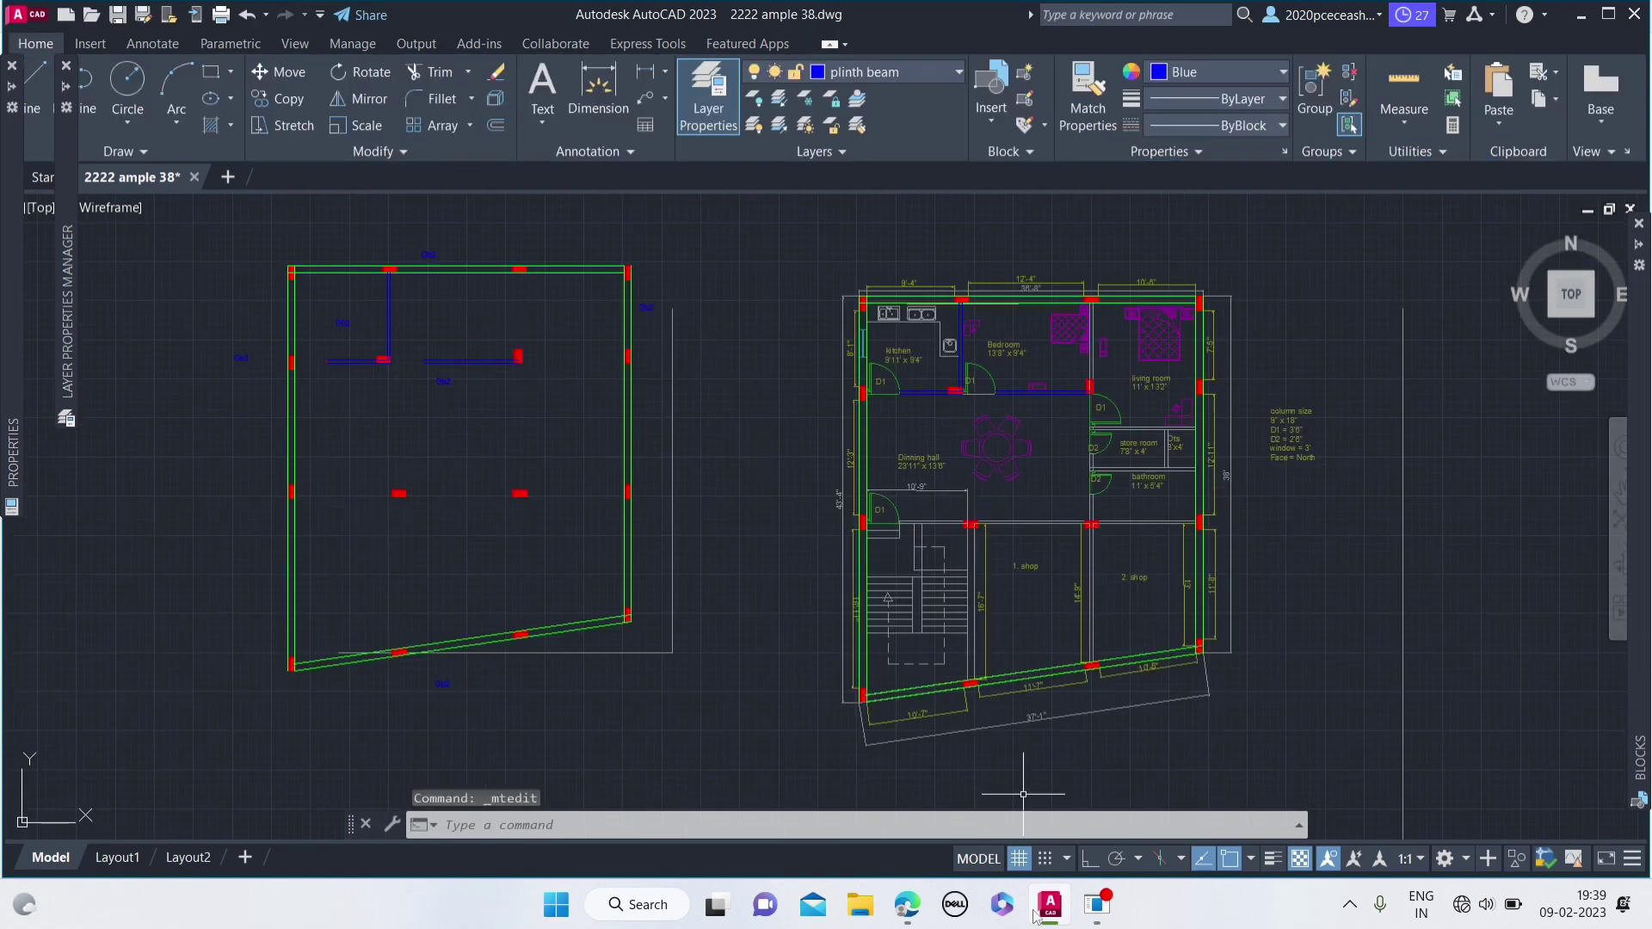
click(908, 903)
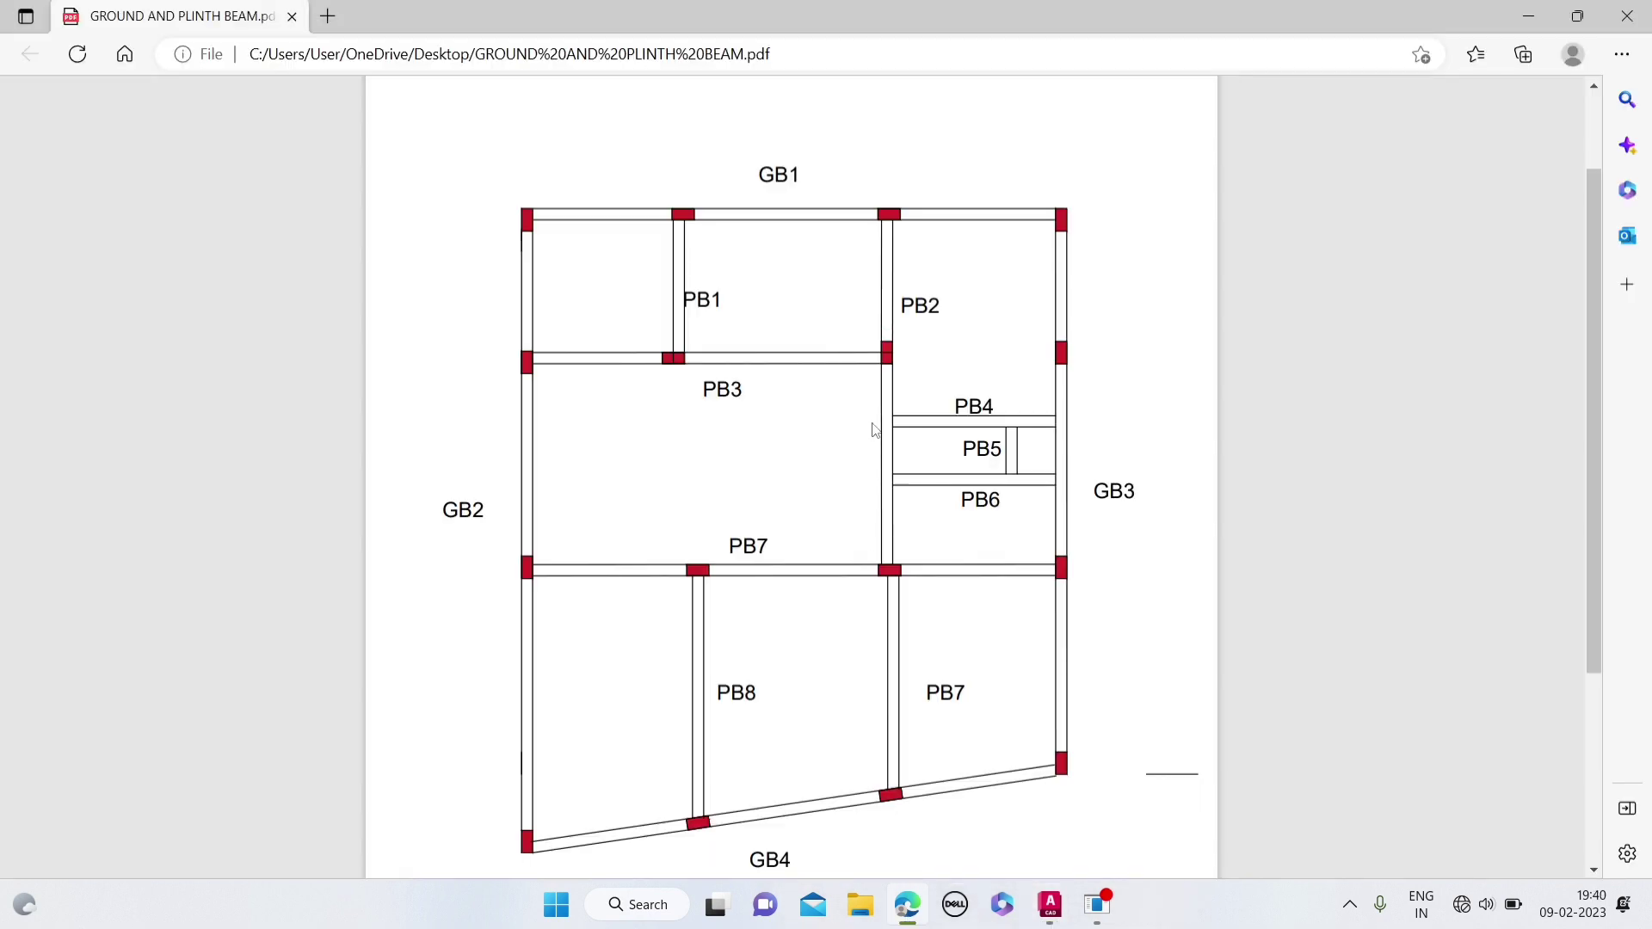
- Recheck the beam layout PDF in Edge, then bring the AutoCAD drawing back to front
scroll(917, 398, up, 1)
scroll(917, 399, down, 2)
scroll(917, 398, up, 1)
scroll(918, 399, down, 2)
scroll(742, 377, up, 2)
click(1050, 903)
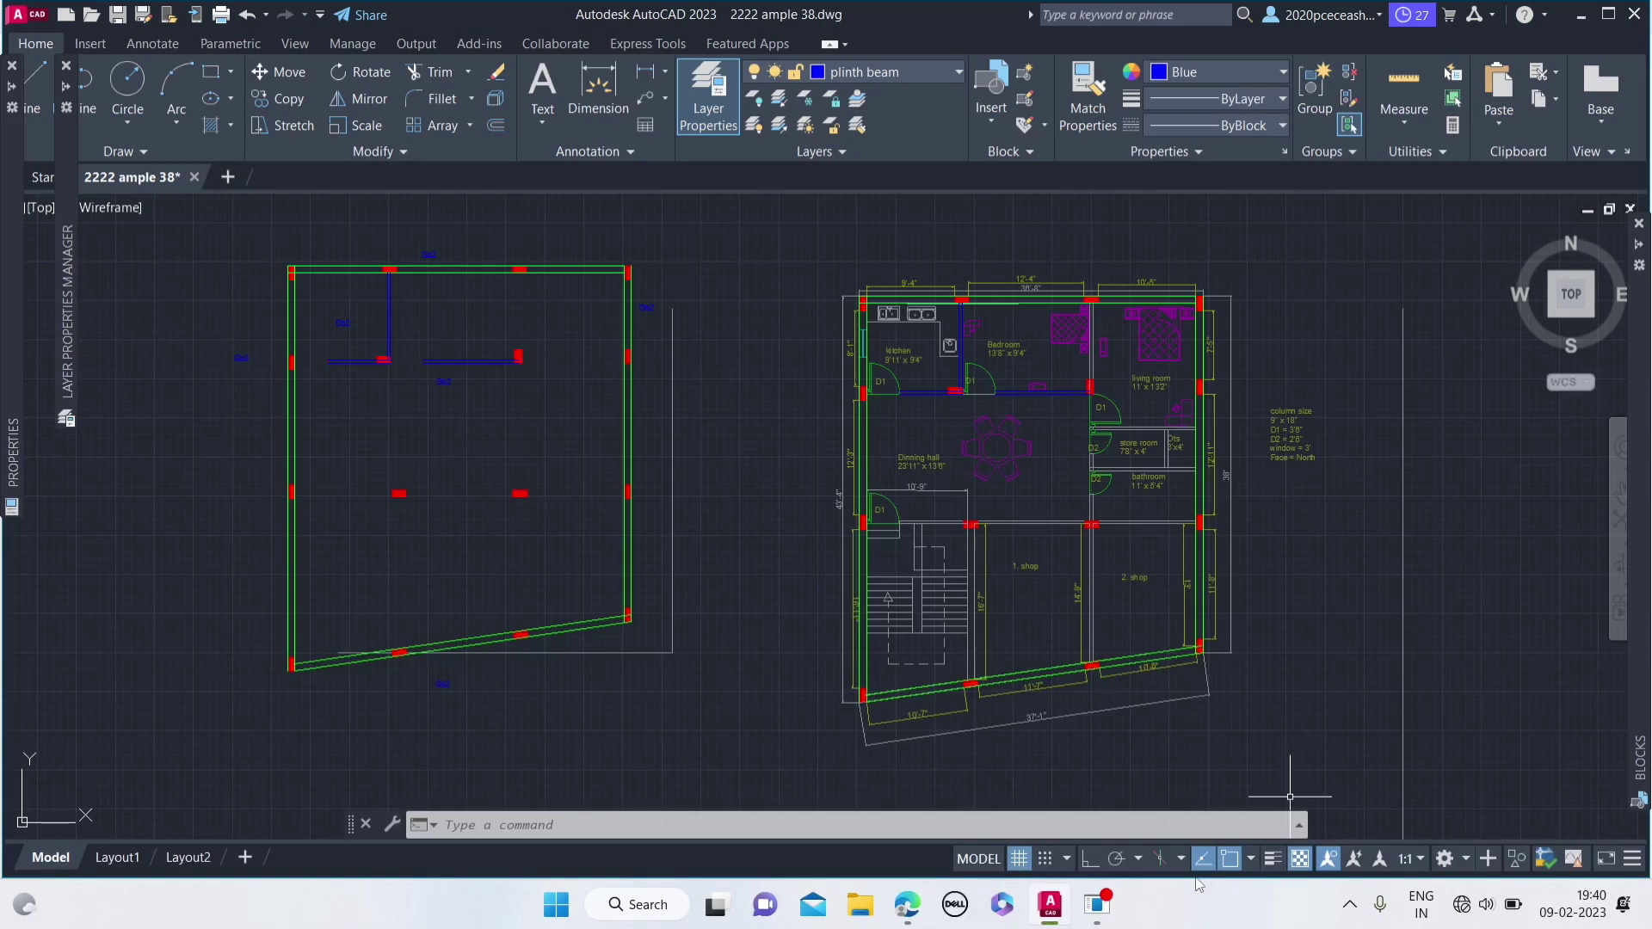